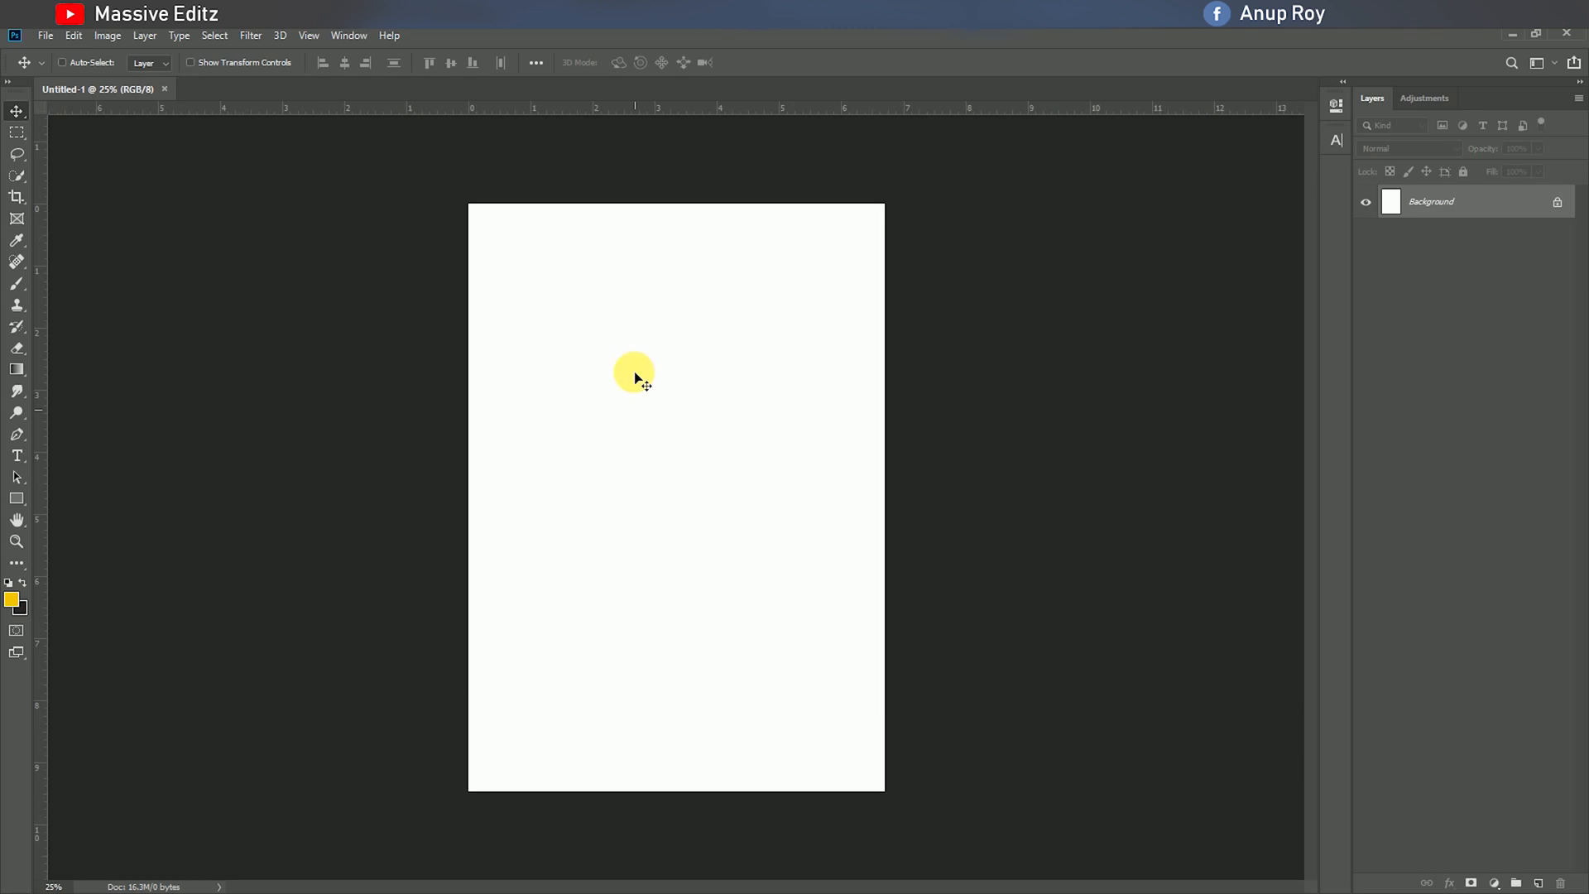
# Step: Unlock the background layer and add a dark solid colour fill layer with the colour 282423
pyautogui.click(1558, 204)
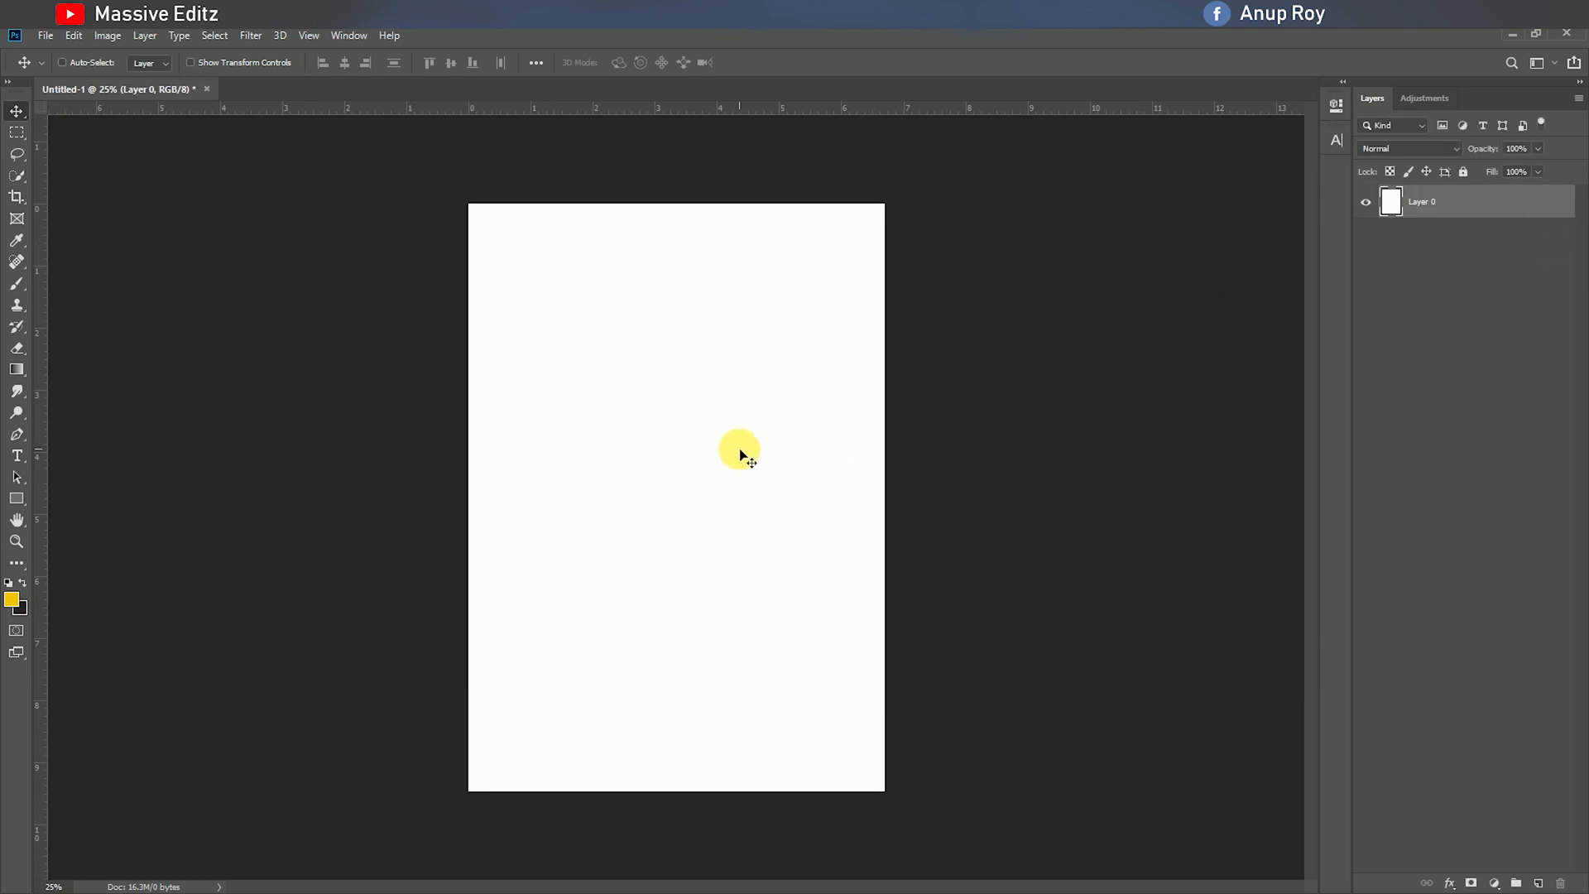
pyautogui.click(1495, 883)
pyautogui.click(1523, 607)
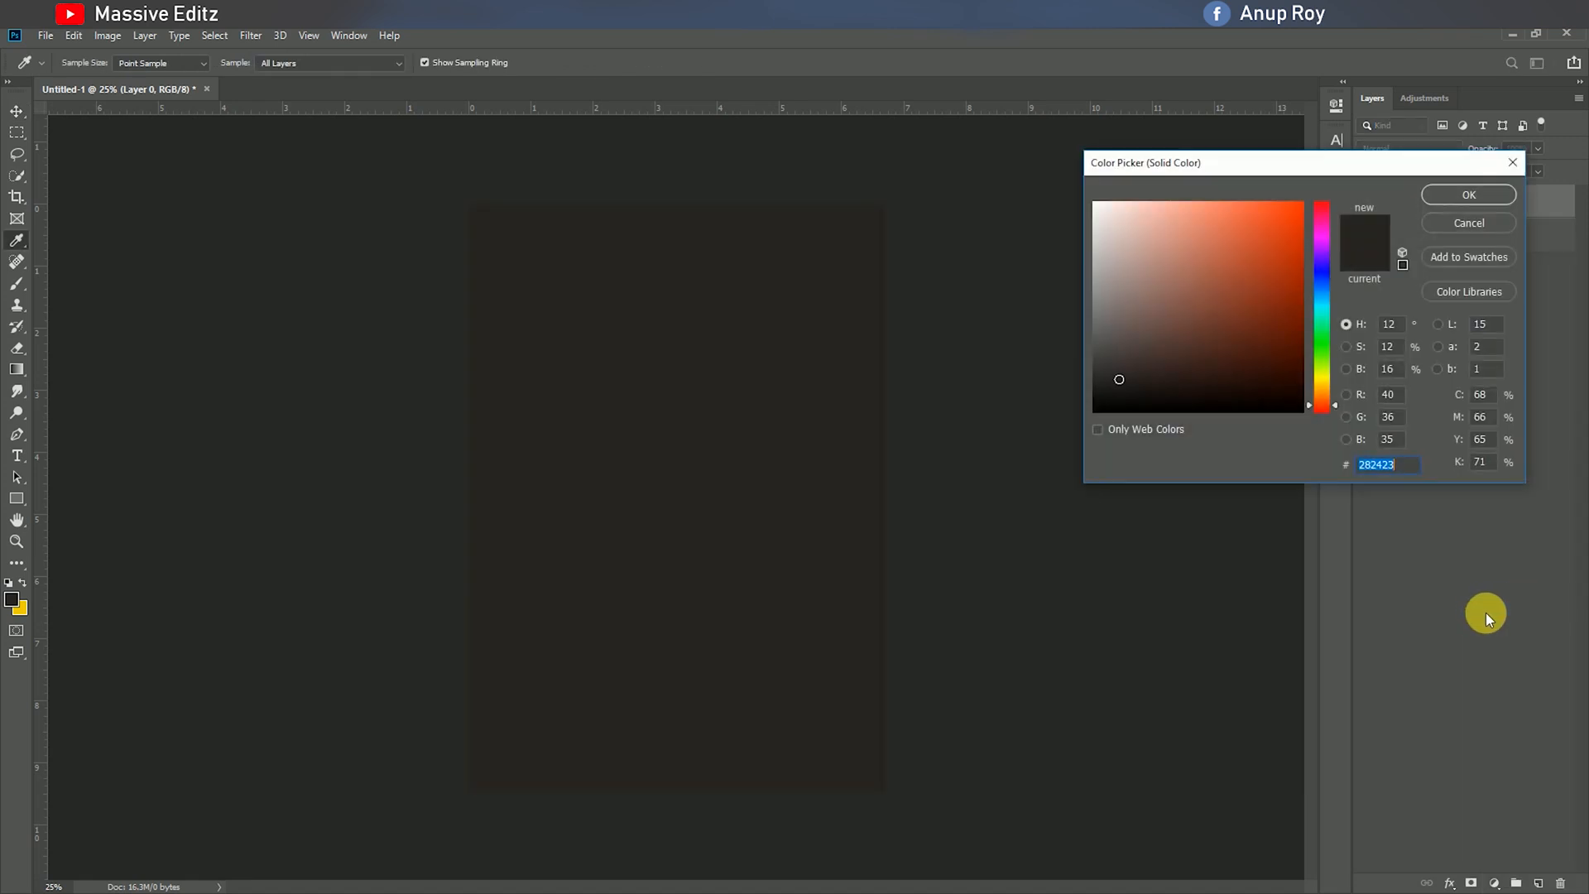
pyautogui.click(1468, 194)
# Step: Make yellow the foreground colour and draw a closed curved band path across the middle of the canvas with the Pen tool
pyautogui.click(16, 435)
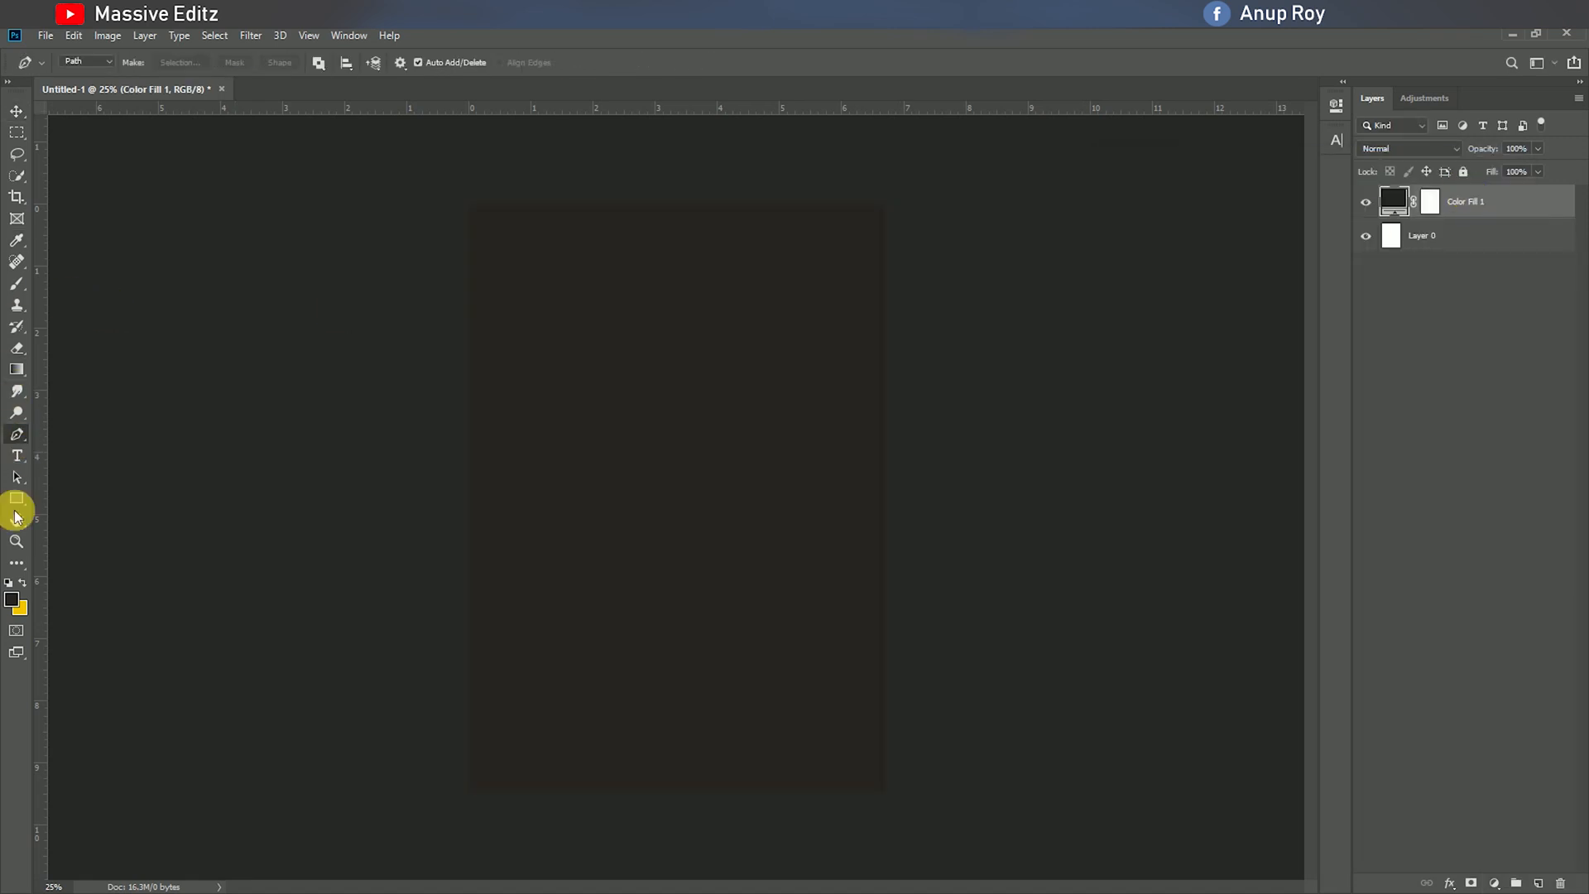
pyautogui.click(21, 582)
pyautogui.click(440, 627)
pyautogui.moveTo(916, 617); pyautogui.dragTo(1222, 747)
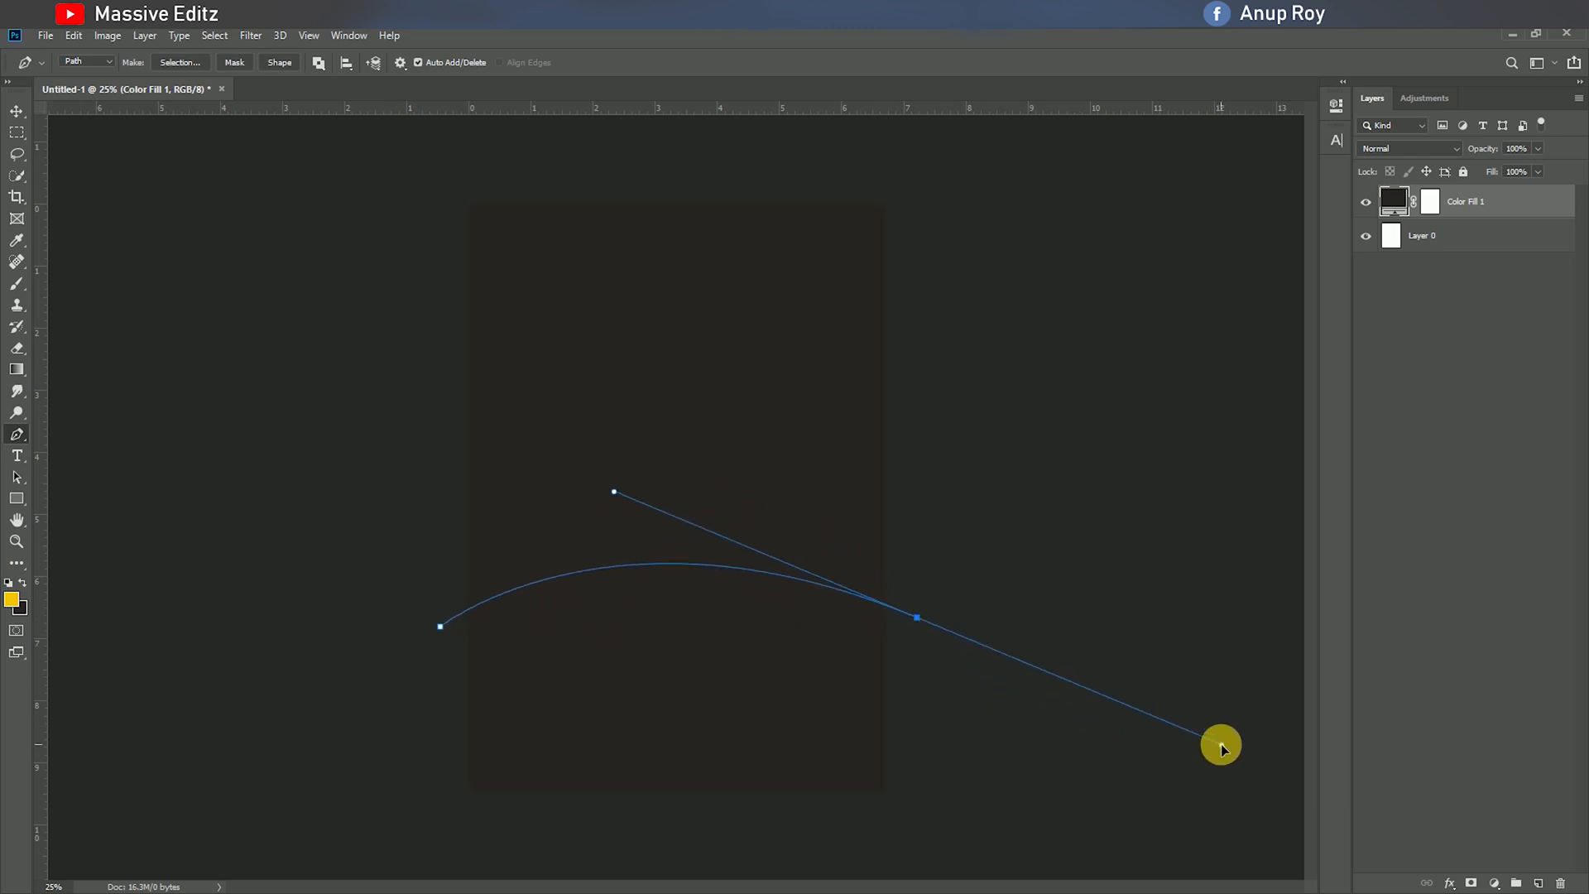
pyautogui.click(923, 451)
pyautogui.moveTo(428, 543); pyautogui.dragTo(318, 750)
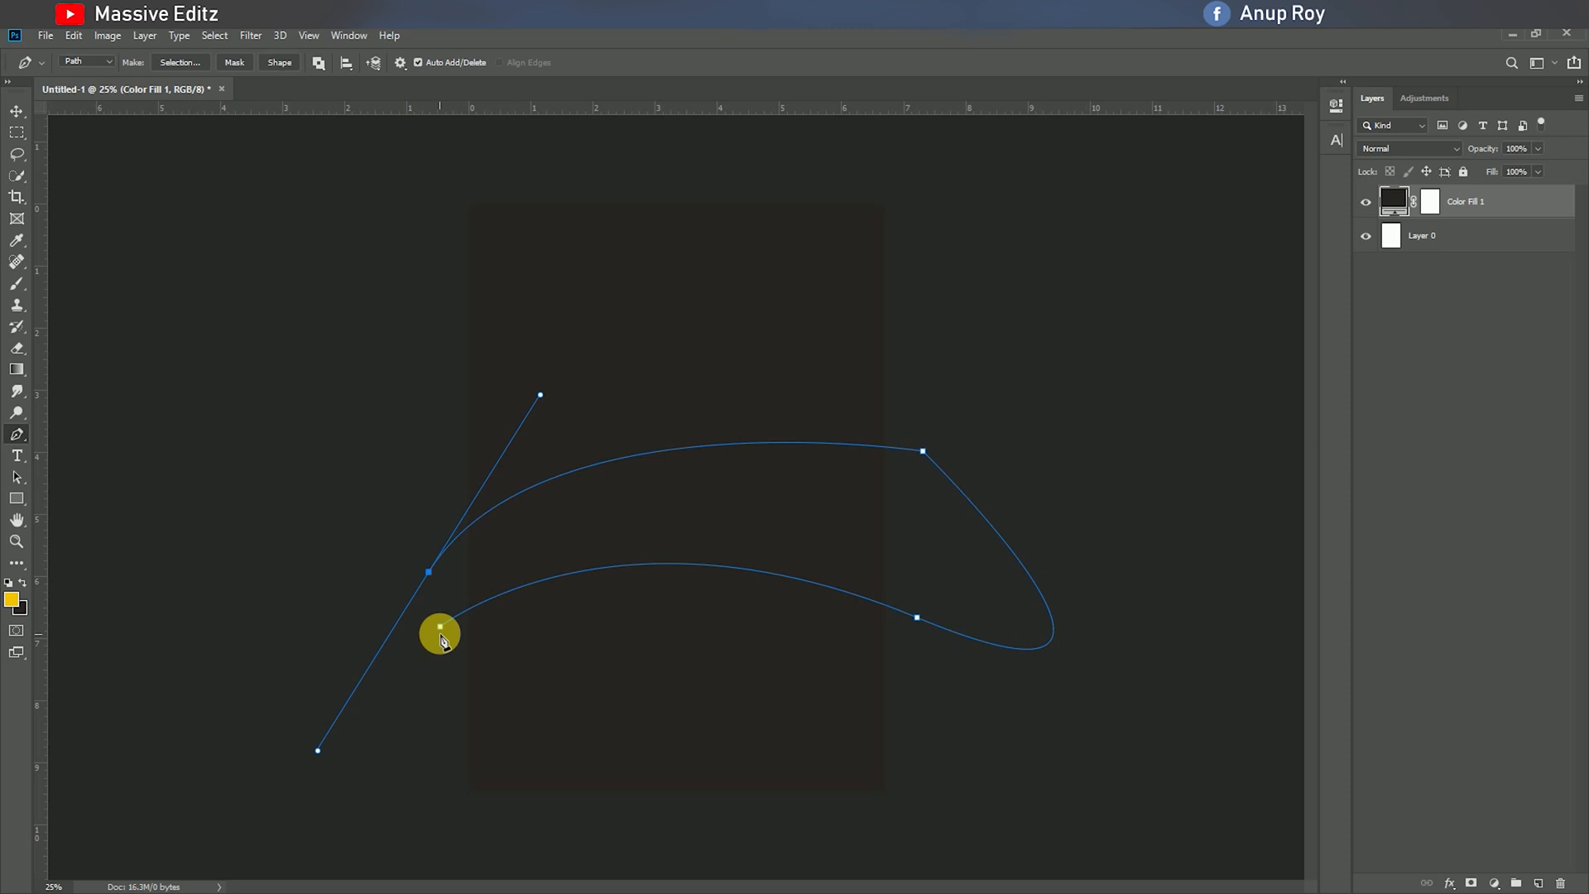
# Step: Convert the curved path into a new selection with a 0-pixel feather and add an empty layer for the band
pyautogui.rightClick(517, 563)
pyautogui.click(603, 256)
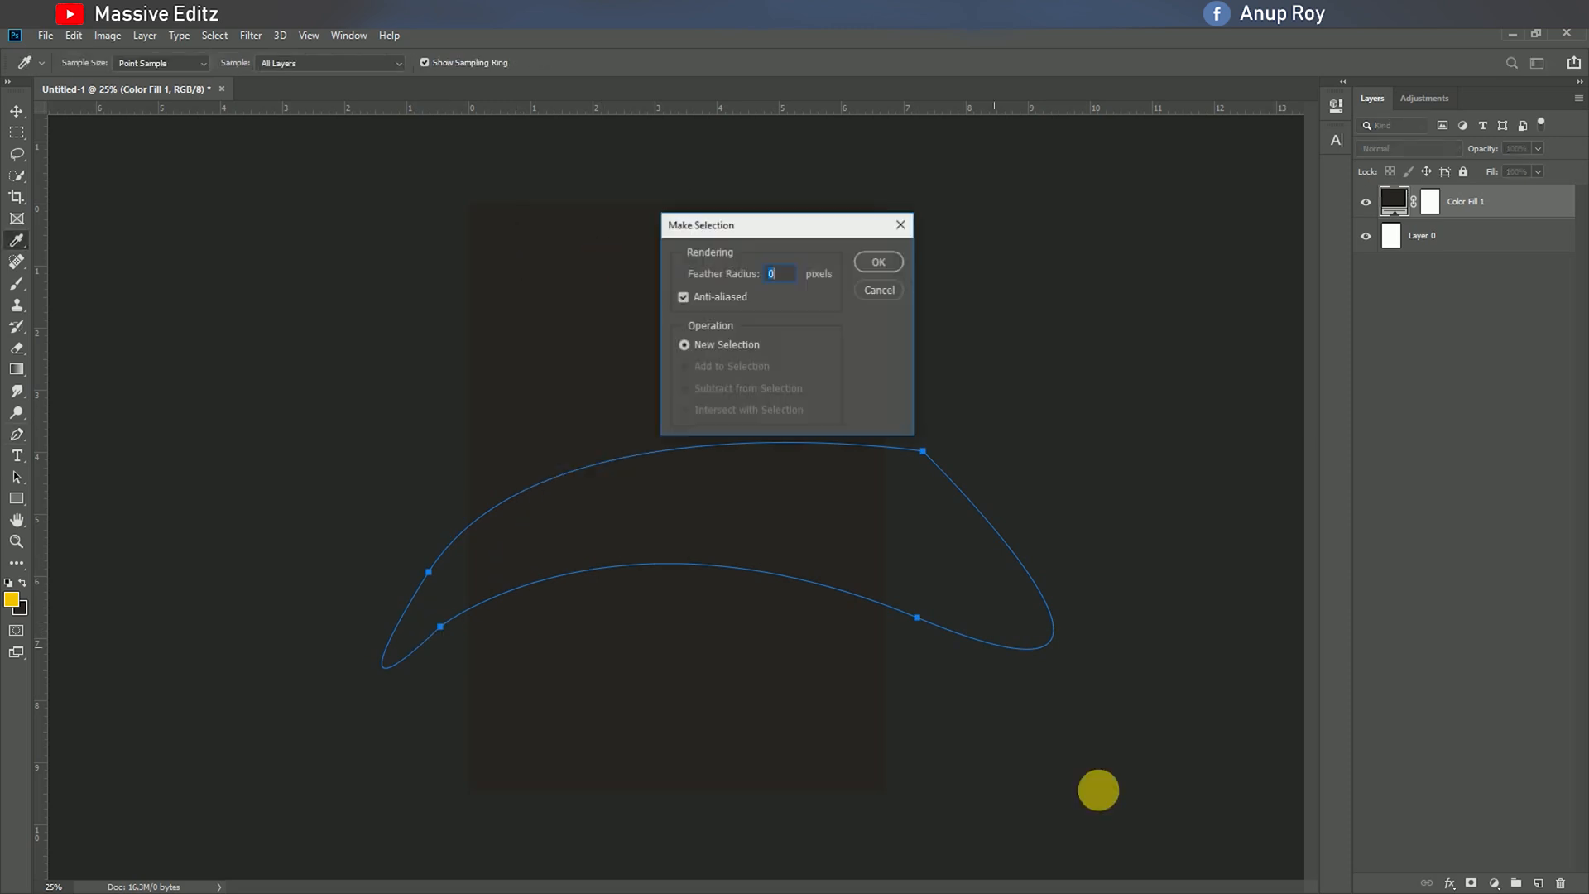
pyautogui.click(878, 263)
pyautogui.click(1539, 882)
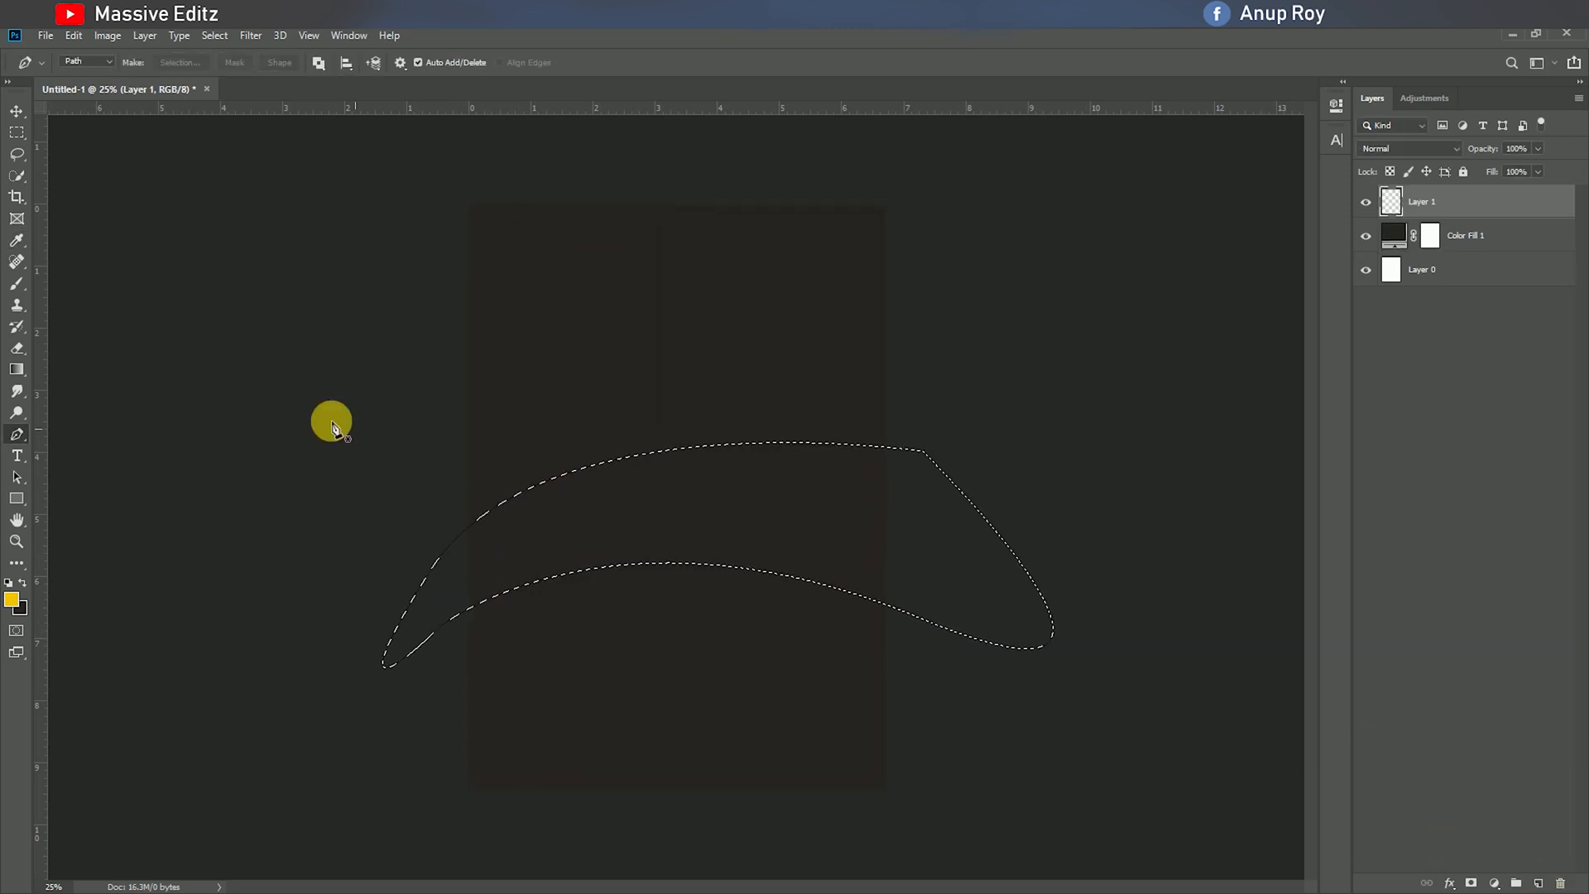
# Step: Paint the curved selection solid yellow with the Brush tool, and deselect it
pyautogui.click(17, 283)
pyautogui.moveTo(376, 485)
pyautogui.mouseDown()
pyautogui.moveTo(907, 600)
pyautogui.moveTo(756, 467)
pyautogui.moveTo(968, 608)
pyautogui.mouseUp()
pyautogui.click(17, 110)
pyautogui.click(214, 35)
pyautogui.click(220, 62)
# Step: Draw a yellow rectangle 2086 by 144 px without a black outline and move it up onto the canvas's lower edge
pyautogui.click(17, 499)
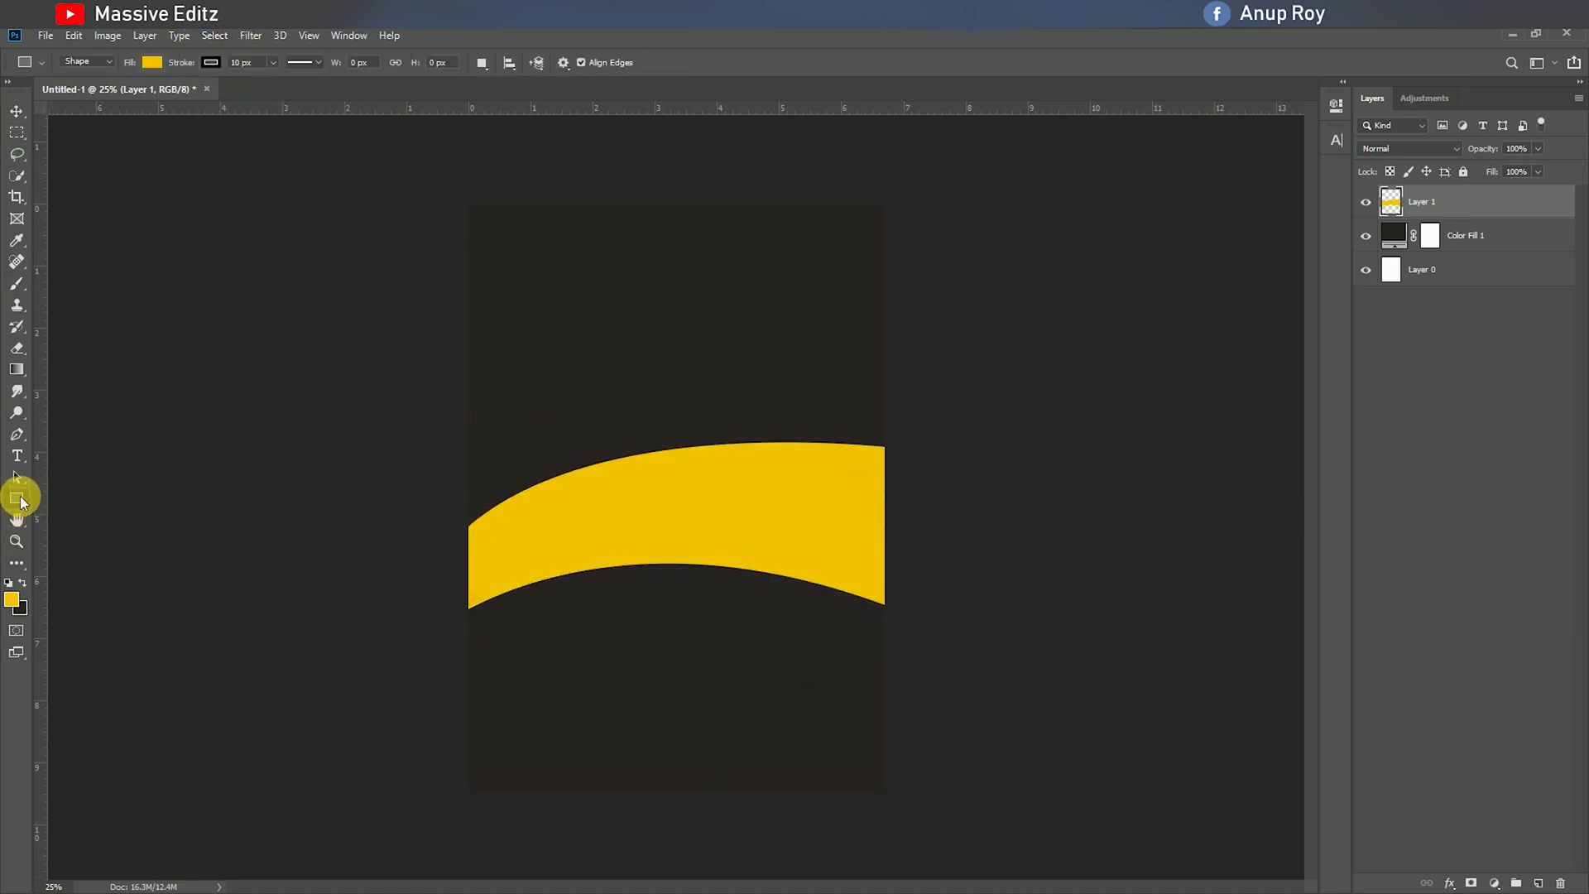
pyautogui.moveTo(453, 784); pyautogui.dragTo(884, 814)
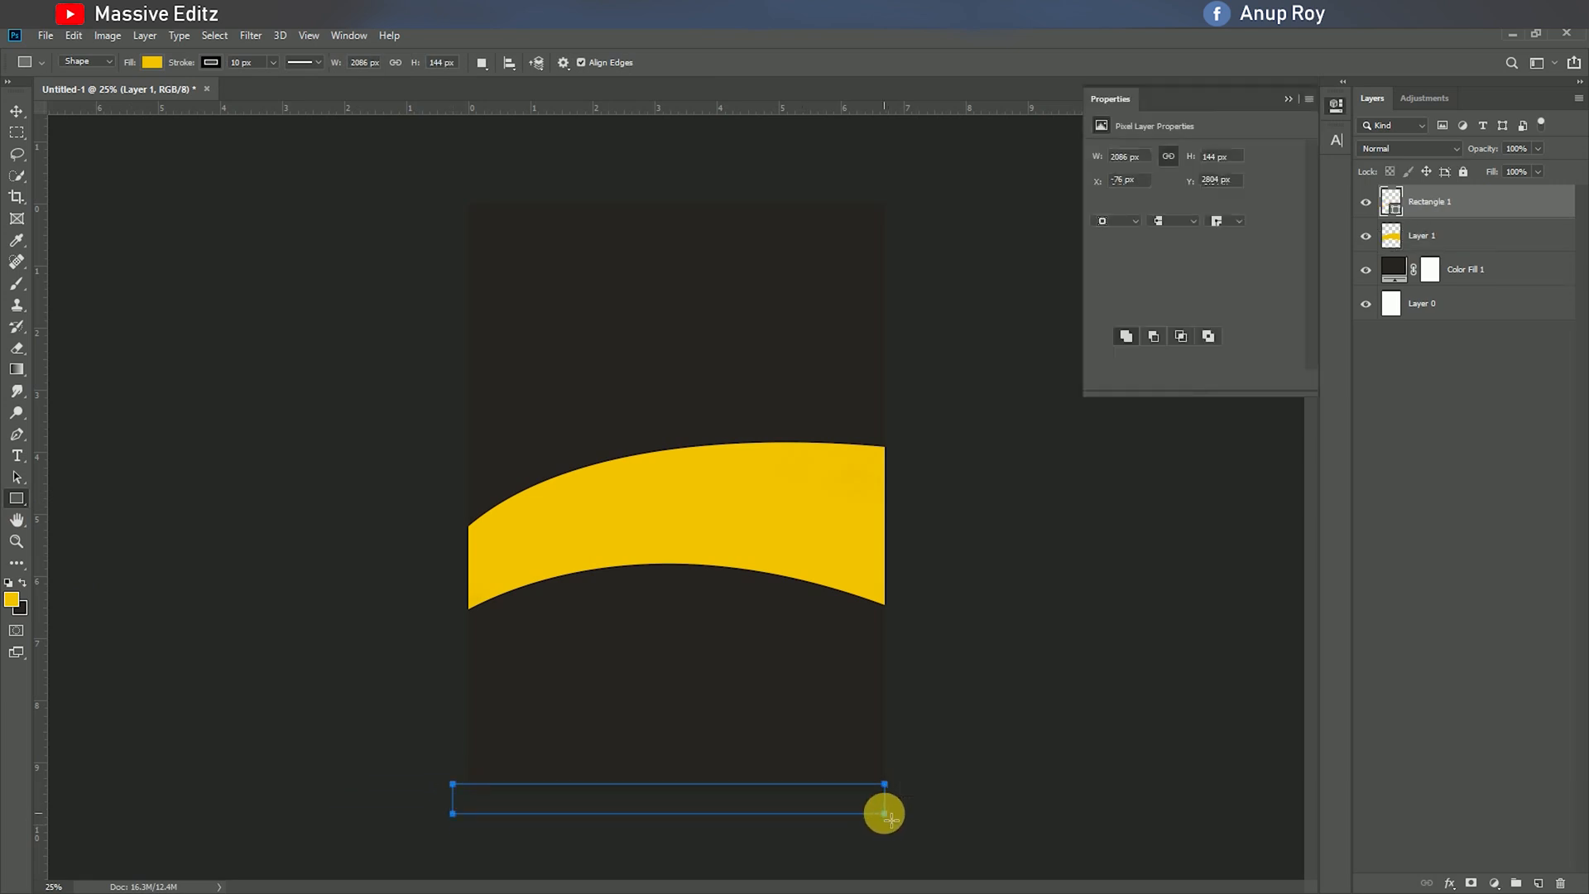
pyautogui.click(1130, 202)
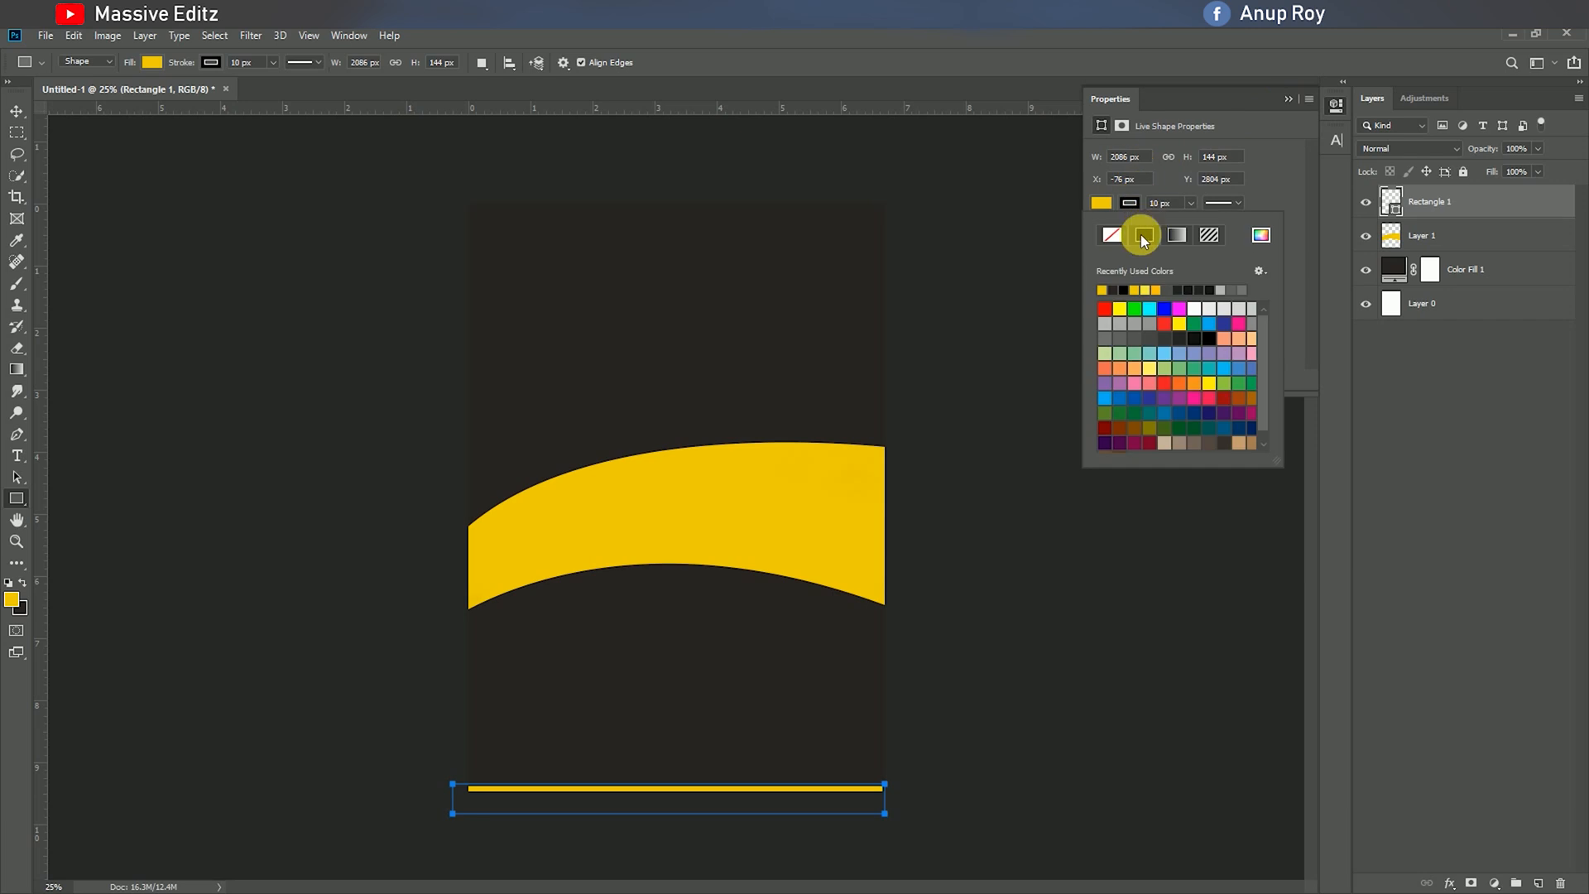
pyautogui.click(1286, 98)
pyautogui.click(15, 109)
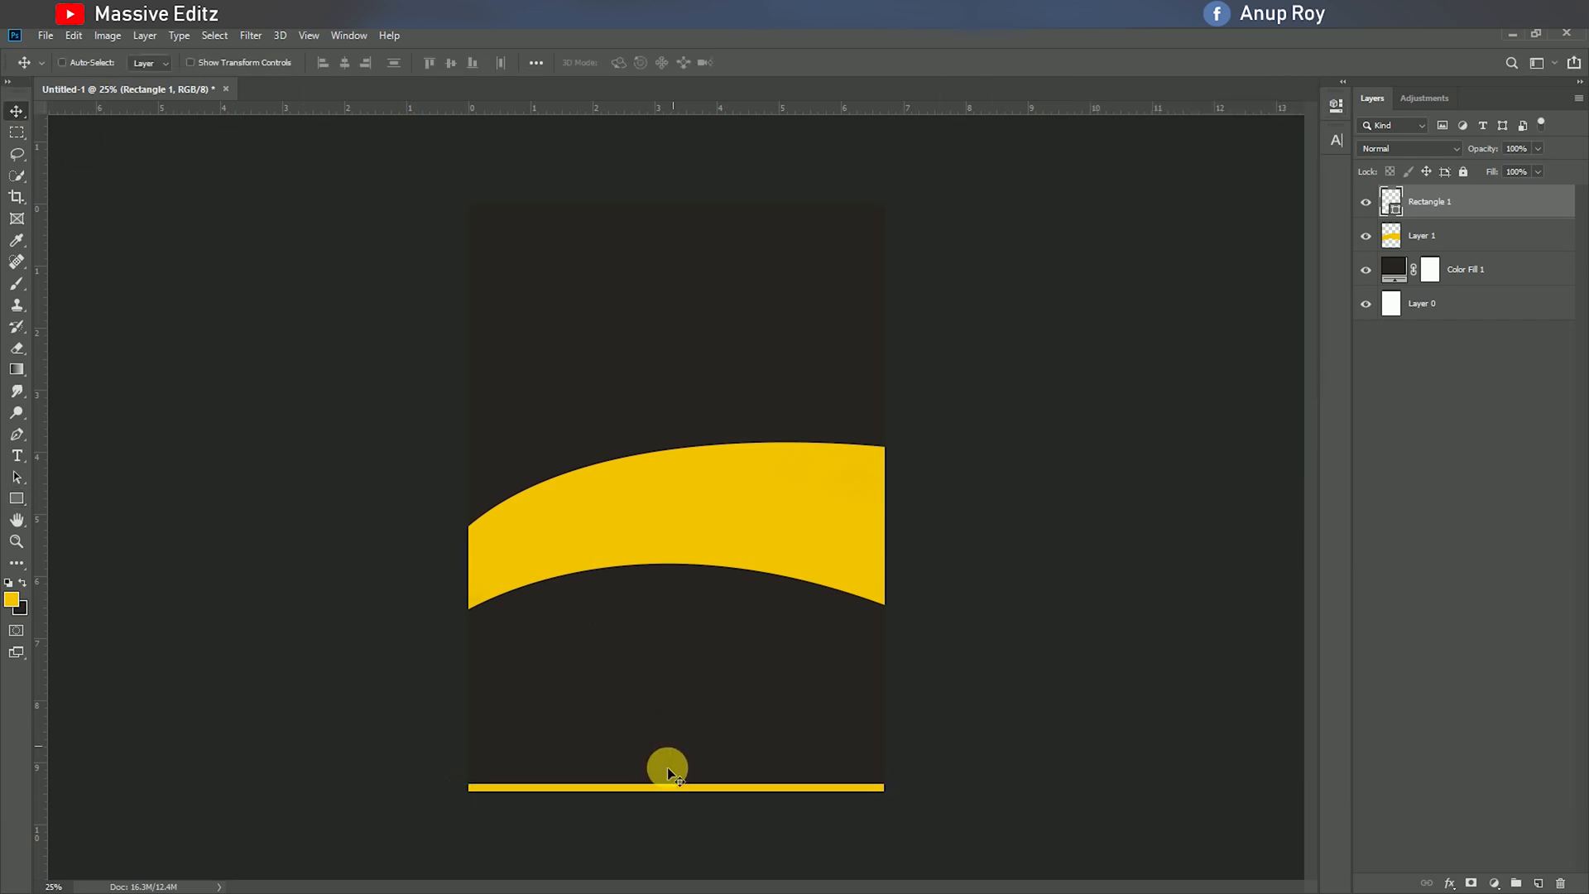
pyautogui.moveTo(672, 790)
pyautogui.mouseDown()
pyautogui.moveTo(695, 752)
pyautogui.moveTo(689, 764)
pyautogui.mouseUp()
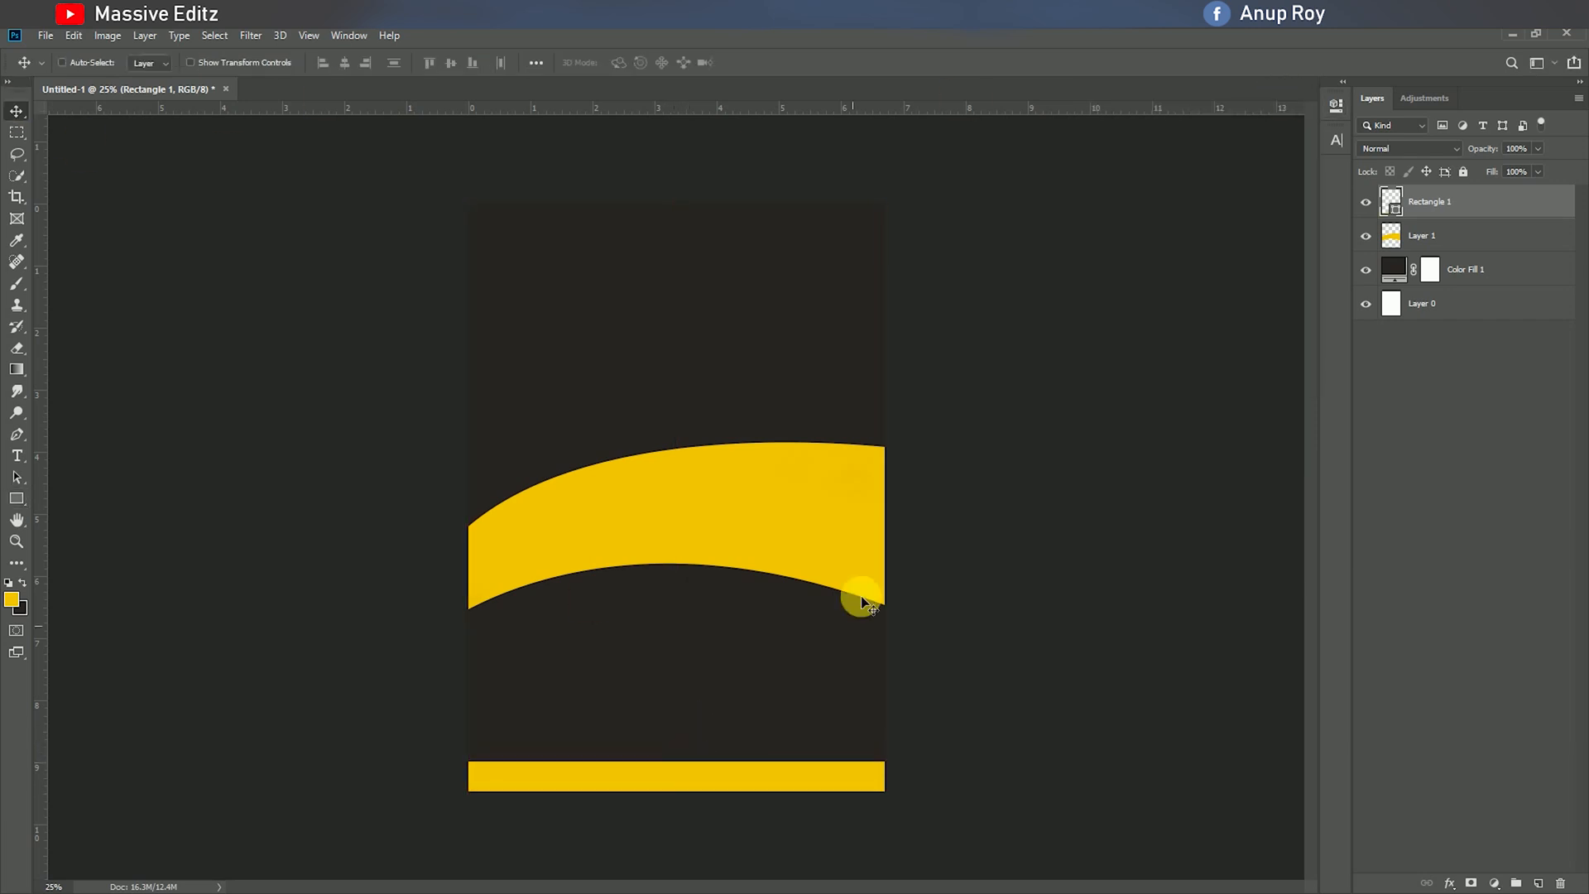
# Step: Activate the yellow band's layer and enable automatic layer selection for the Move tool
pyautogui.moveTo(711, 506); pyautogui.dragTo(714, 510)
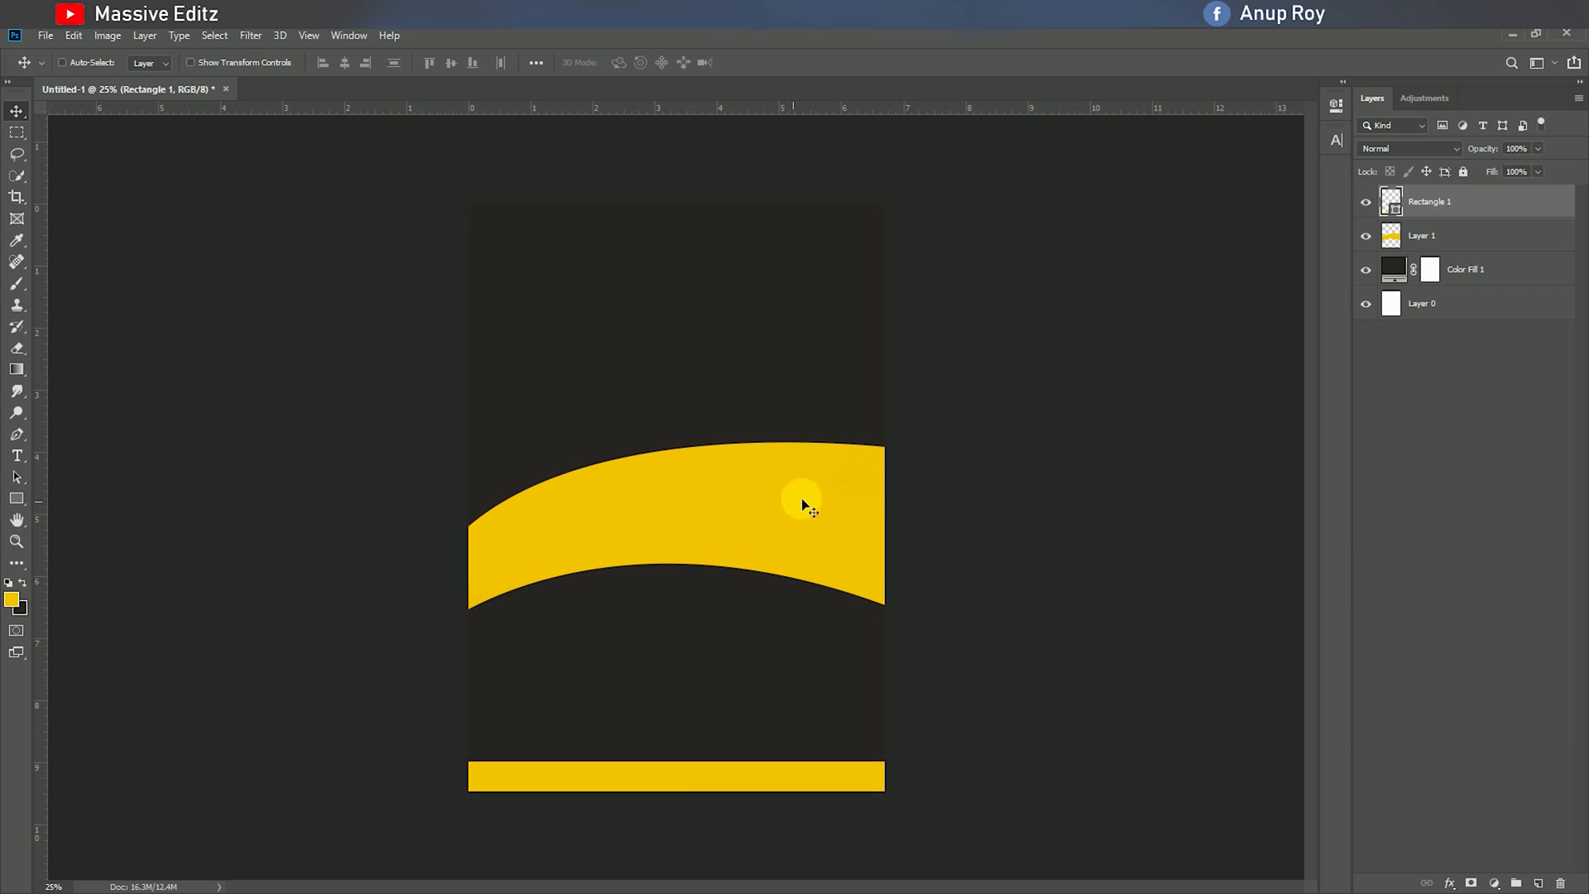
pyautogui.click(1448, 238)
pyautogui.moveTo(694, 512)
pyautogui.mouseDown()
pyautogui.moveTo(678, 504)
pyautogui.moveTo(695, 518)
pyautogui.mouseUp()
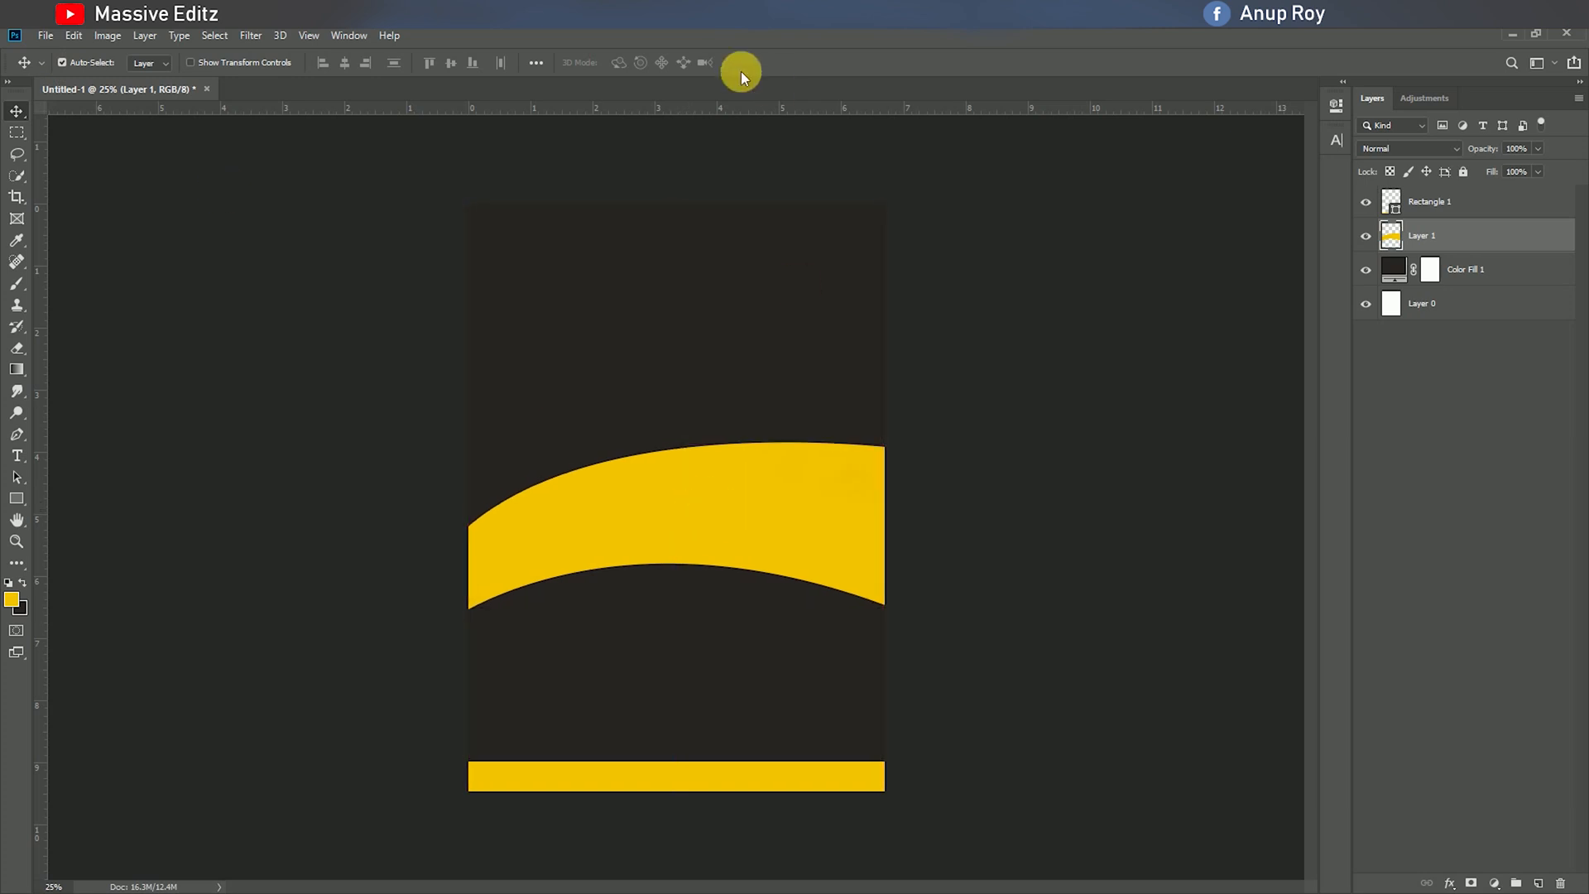
# Step: Roughen the yellow band's upper edge by erasing along it with the color splash brush at 150 px
pyautogui.click(20, 357)
pyautogui.click(61, 347)
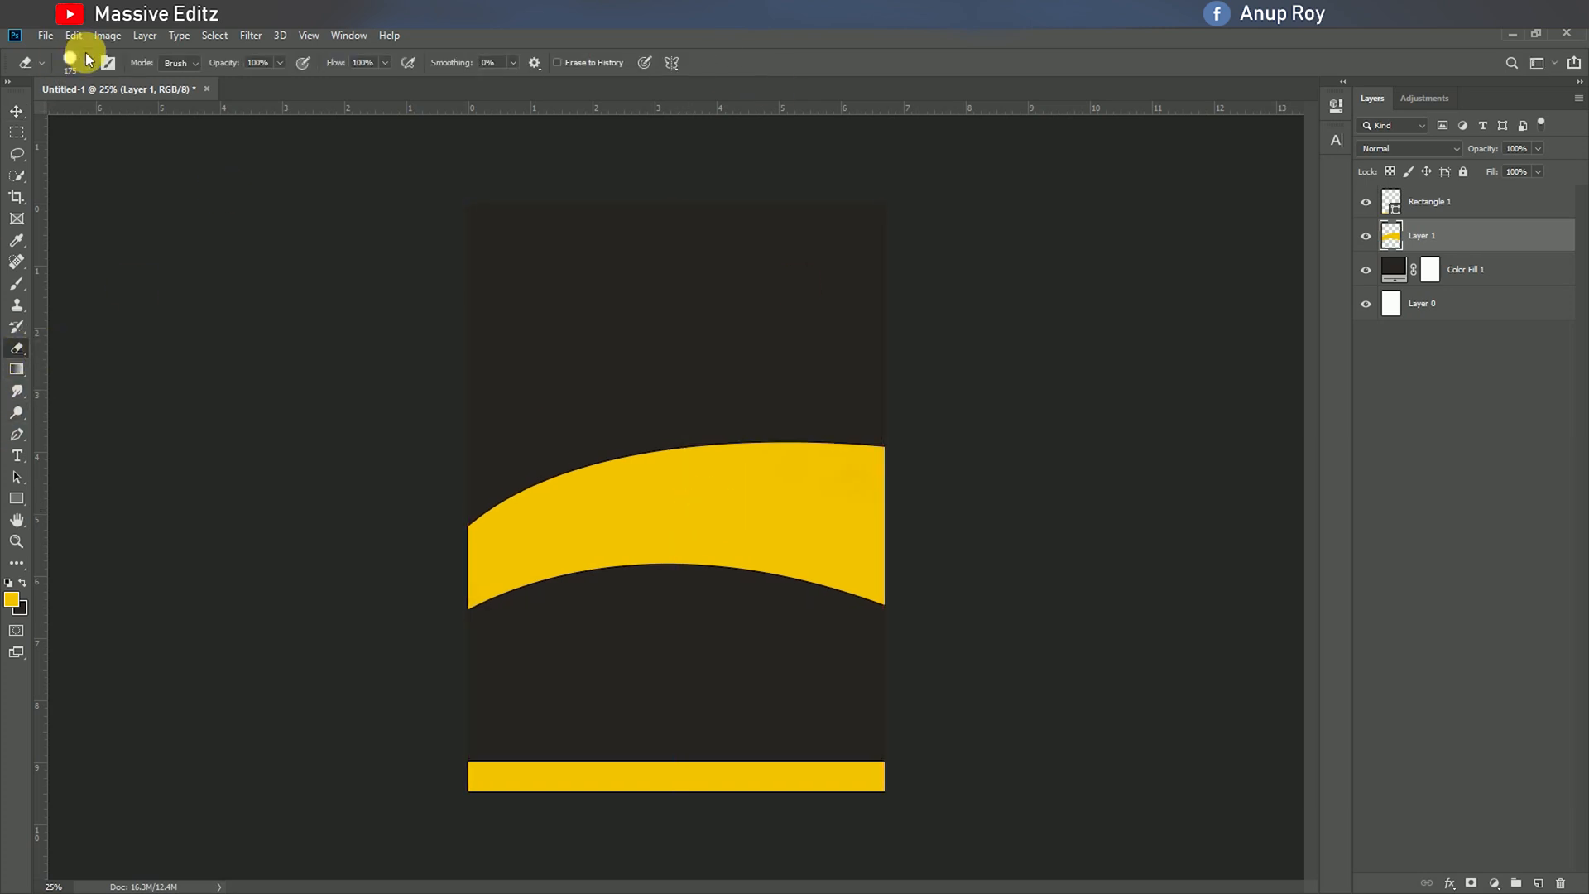
pyautogui.click(78, 60)
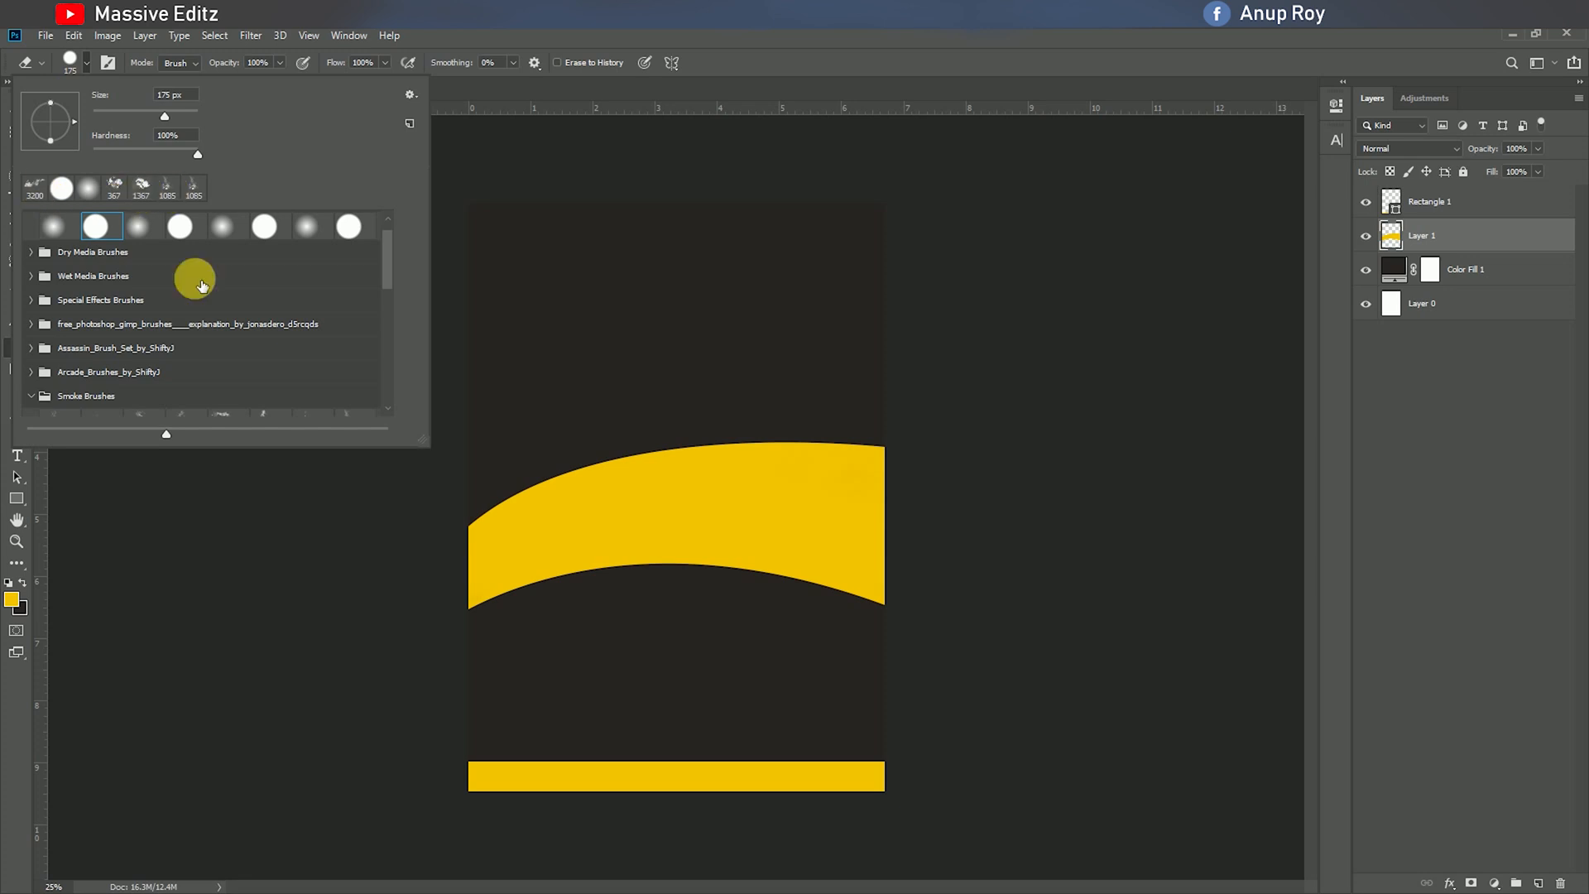
pyautogui.scroll(-2, 80, 328)
pyautogui.click(43, 340)
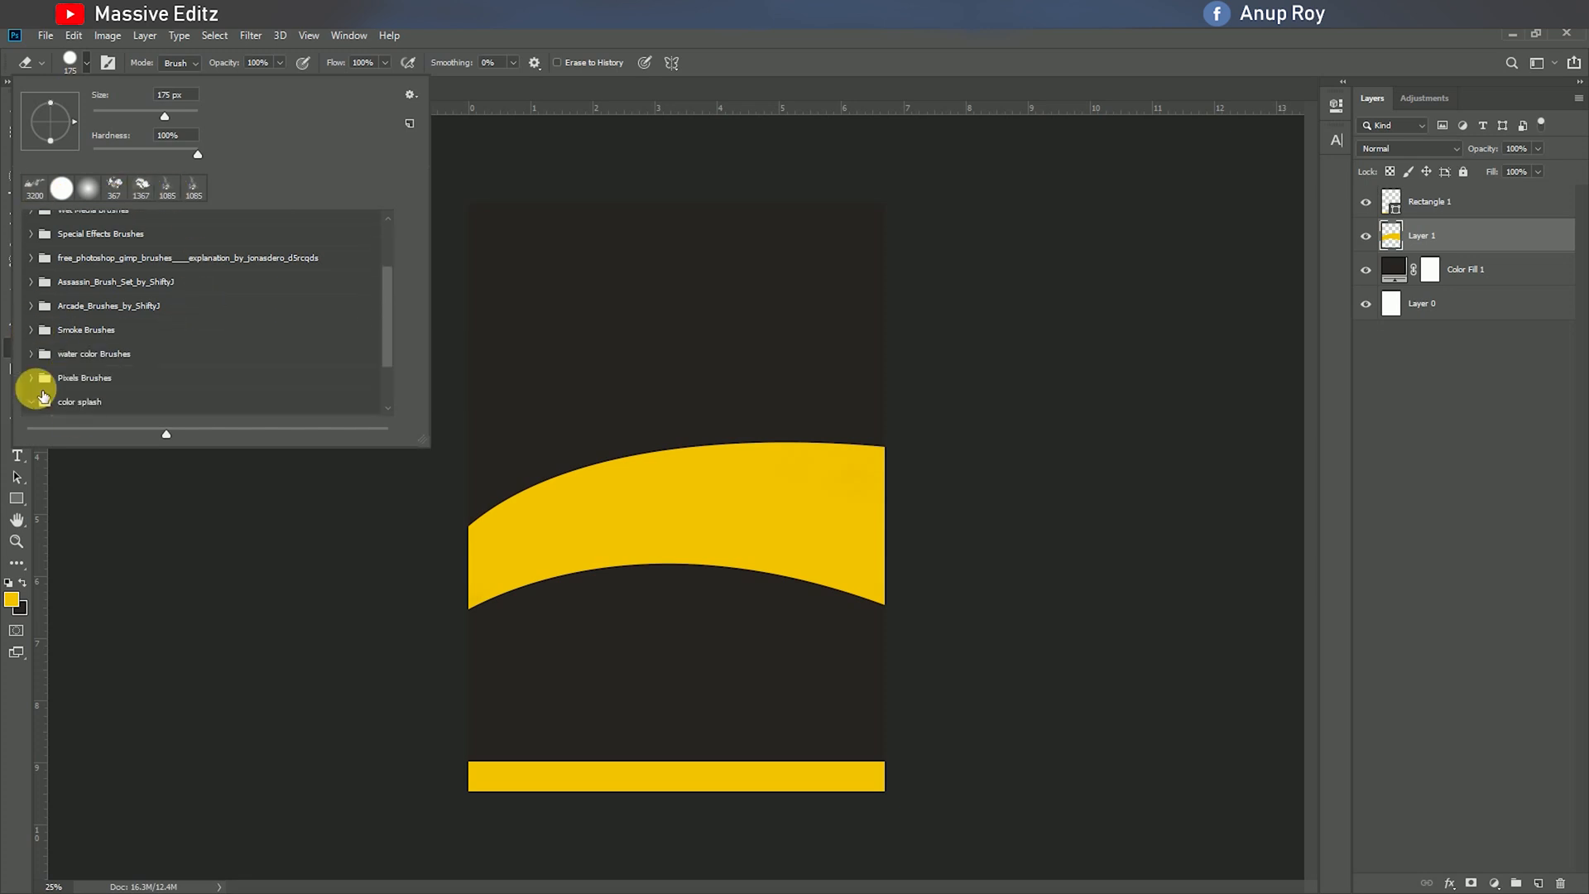
pyautogui.click(43, 343)
pyautogui.click(54, 360)
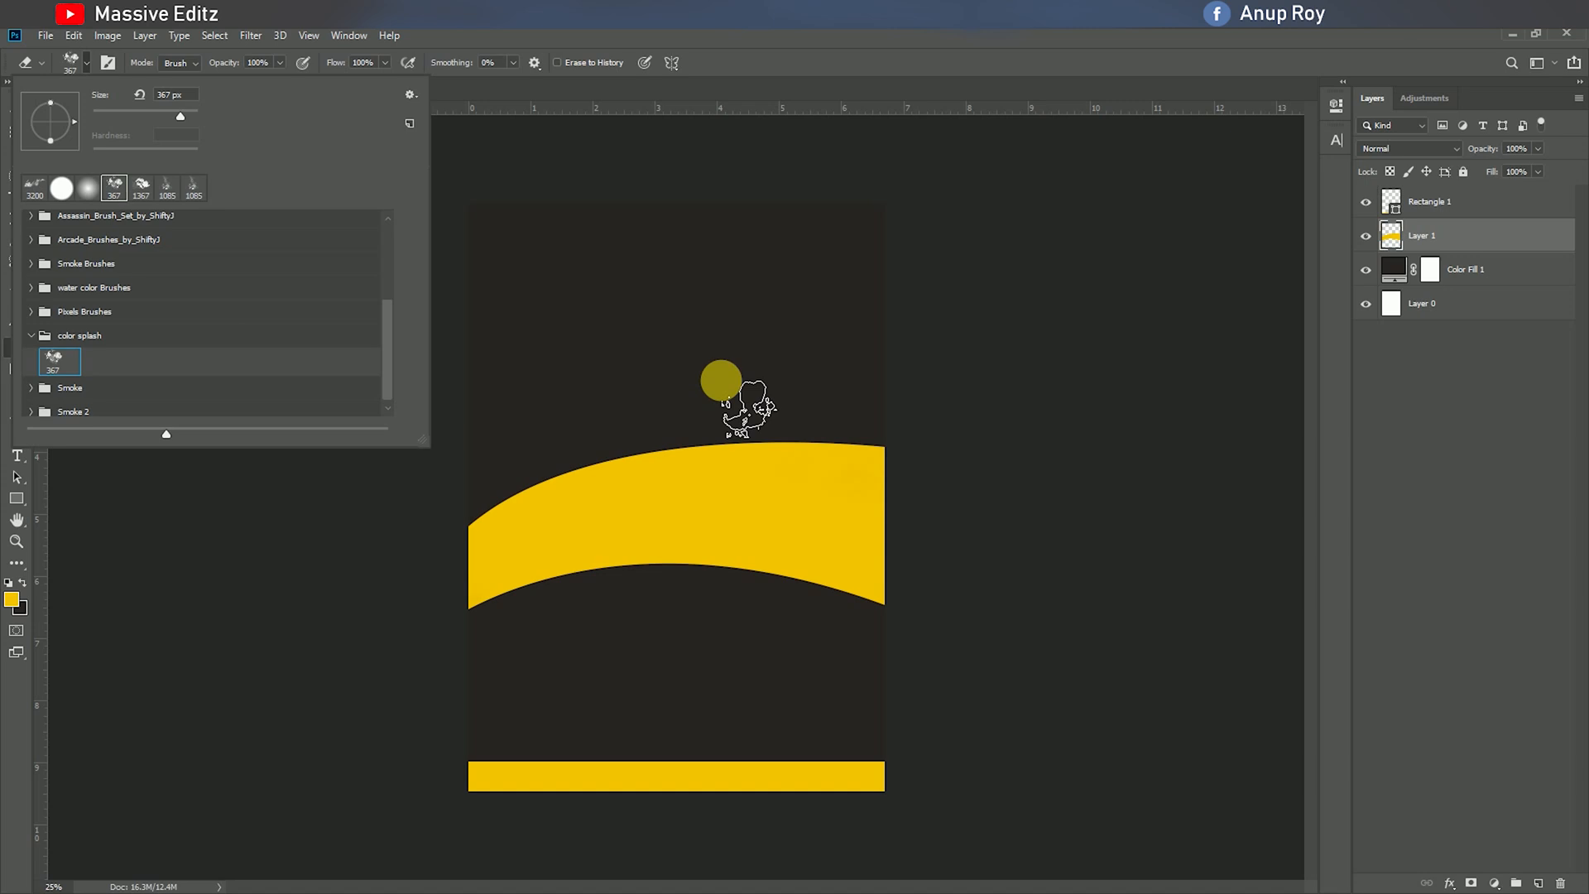
pyautogui.click(721, 382)
pyautogui.hotkey('ctrl', '+')
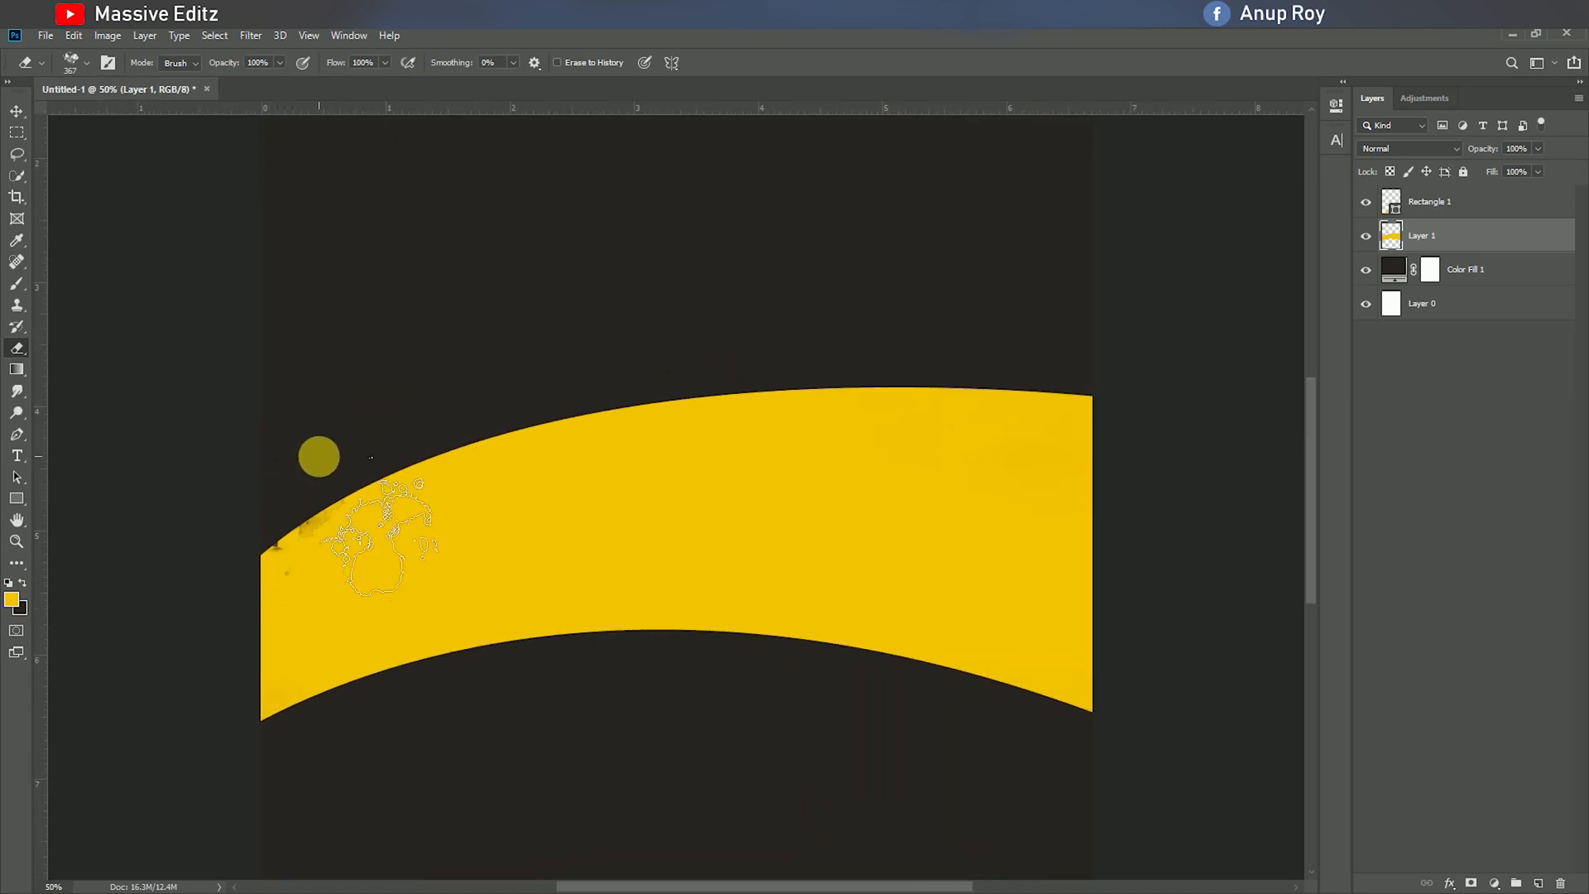
pyautogui.moveTo(393, 460)
pyautogui.mouseDown()
pyautogui.moveTo(281, 514)
pyautogui.moveTo(257, 548)
pyautogui.moveTo(293, 519)
pyautogui.moveTo(258, 529)
pyautogui.moveTo(290, 498)
pyautogui.moveTo(414, 439)
pyautogui.moveTo(330, 473)
pyautogui.moveTo(345, 482)
pyautogui.moveTo(464, 436)
pyautogui.moveTo(418, 470)
pyautogui.moveTo(572, 404)
pyautogui.moveTo(821, 378)
pyautogui.moveTo(1129, 378)
pyautogui.moveTo(729, 376)
pyautogui.moveTo(995, 377)
pyautogui.moveTo(1089, 411)
pyautogui.mouseUp()
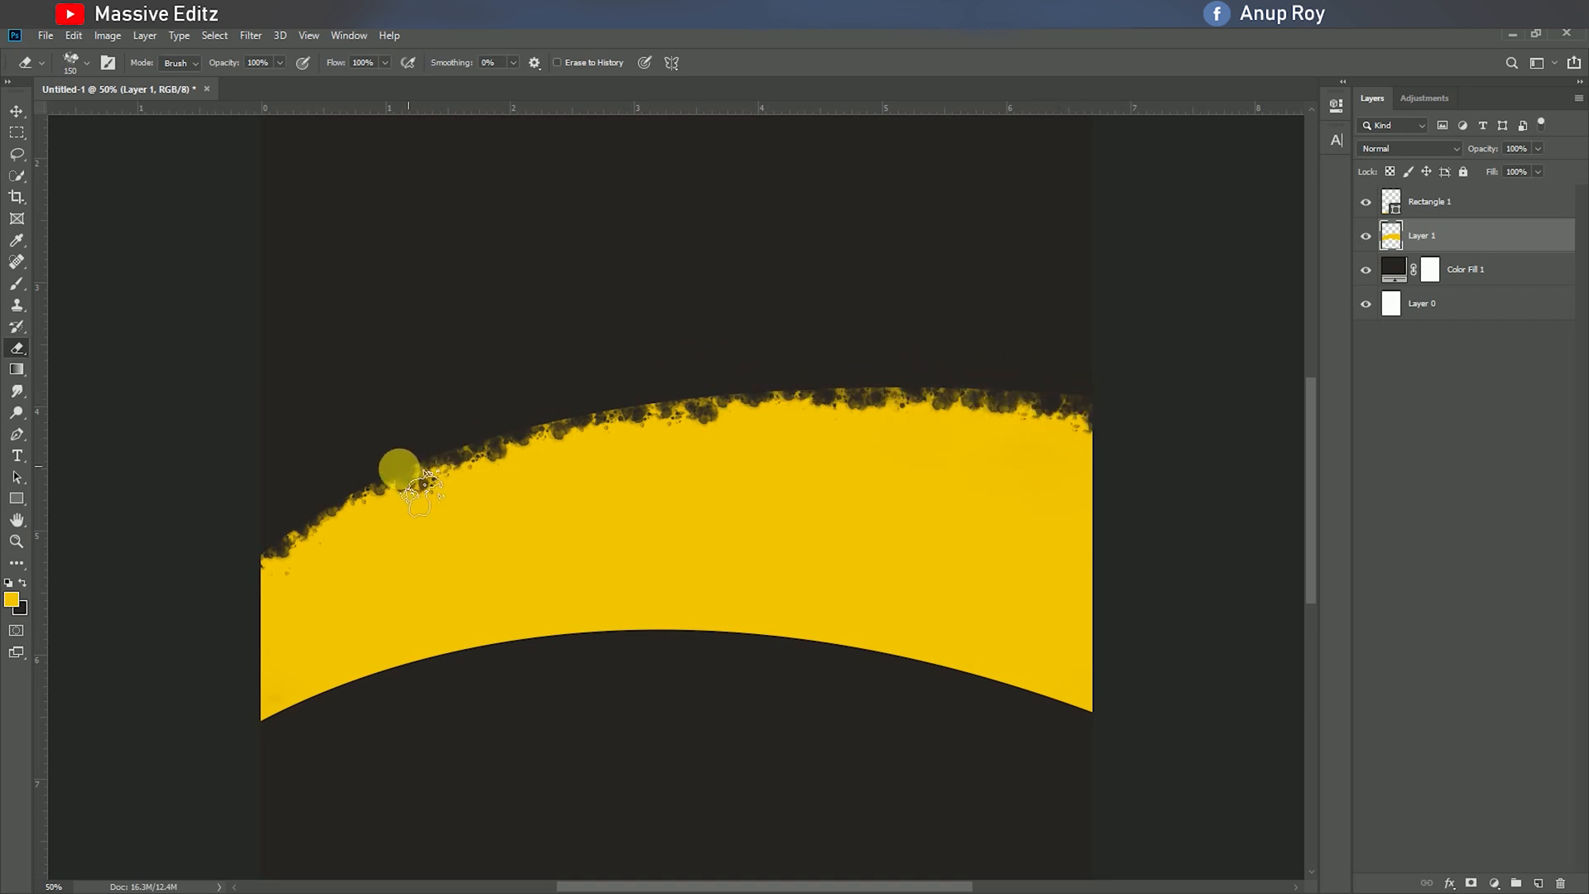
# Step: Clean up the leftover fringe along the band's upper edge with a soft round eraser at 90 px
pyautogui.click(16, 110)
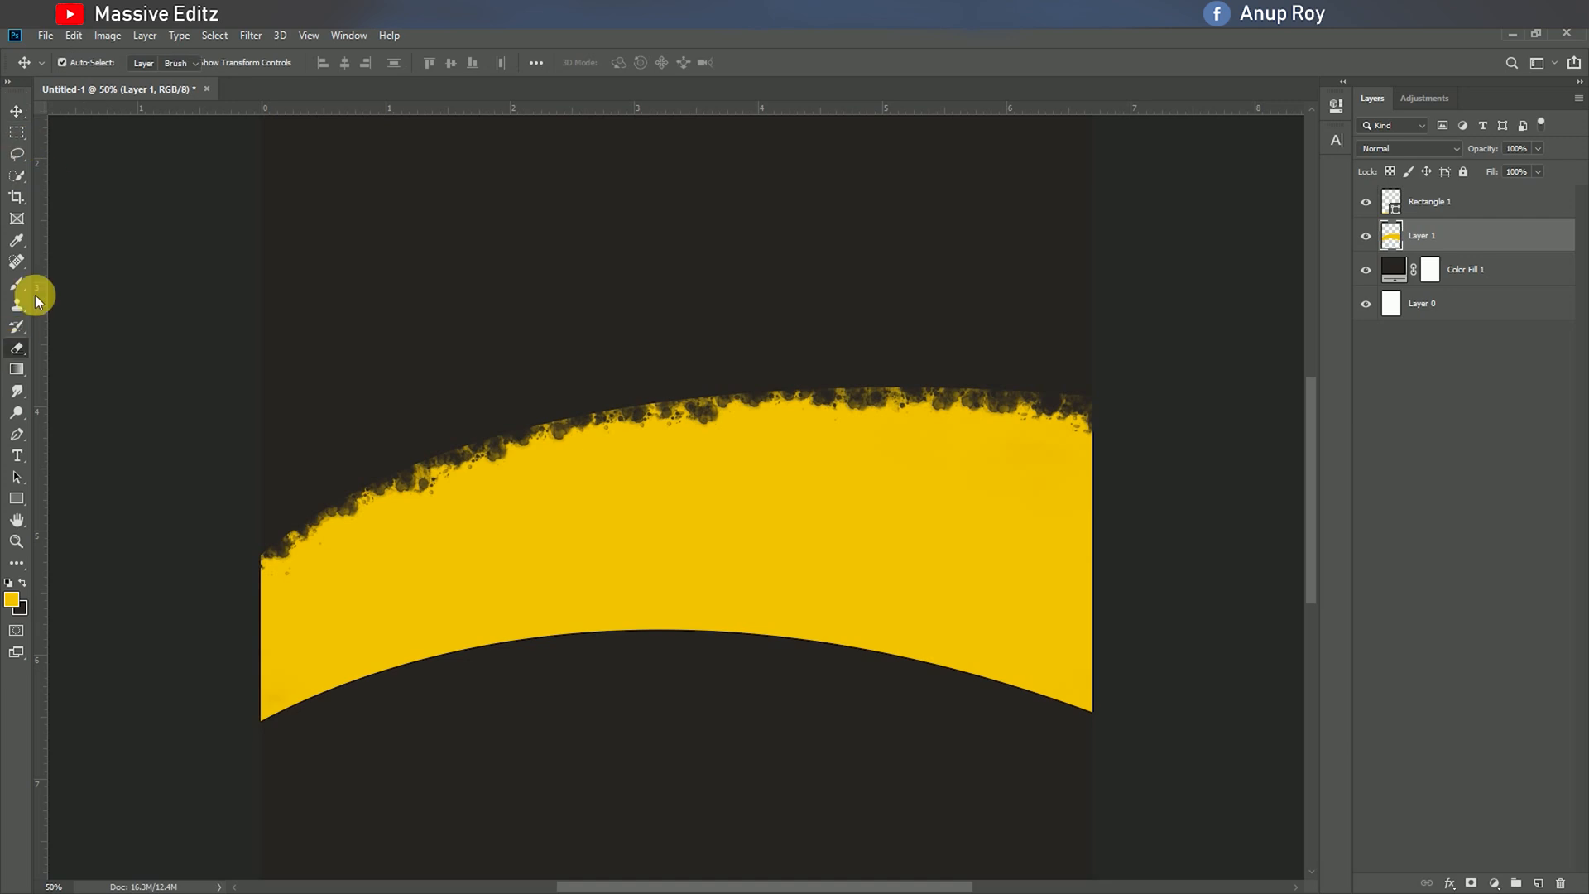
pyautogui.click(86, 64)
pyautogui.doubleClick(138, 198)
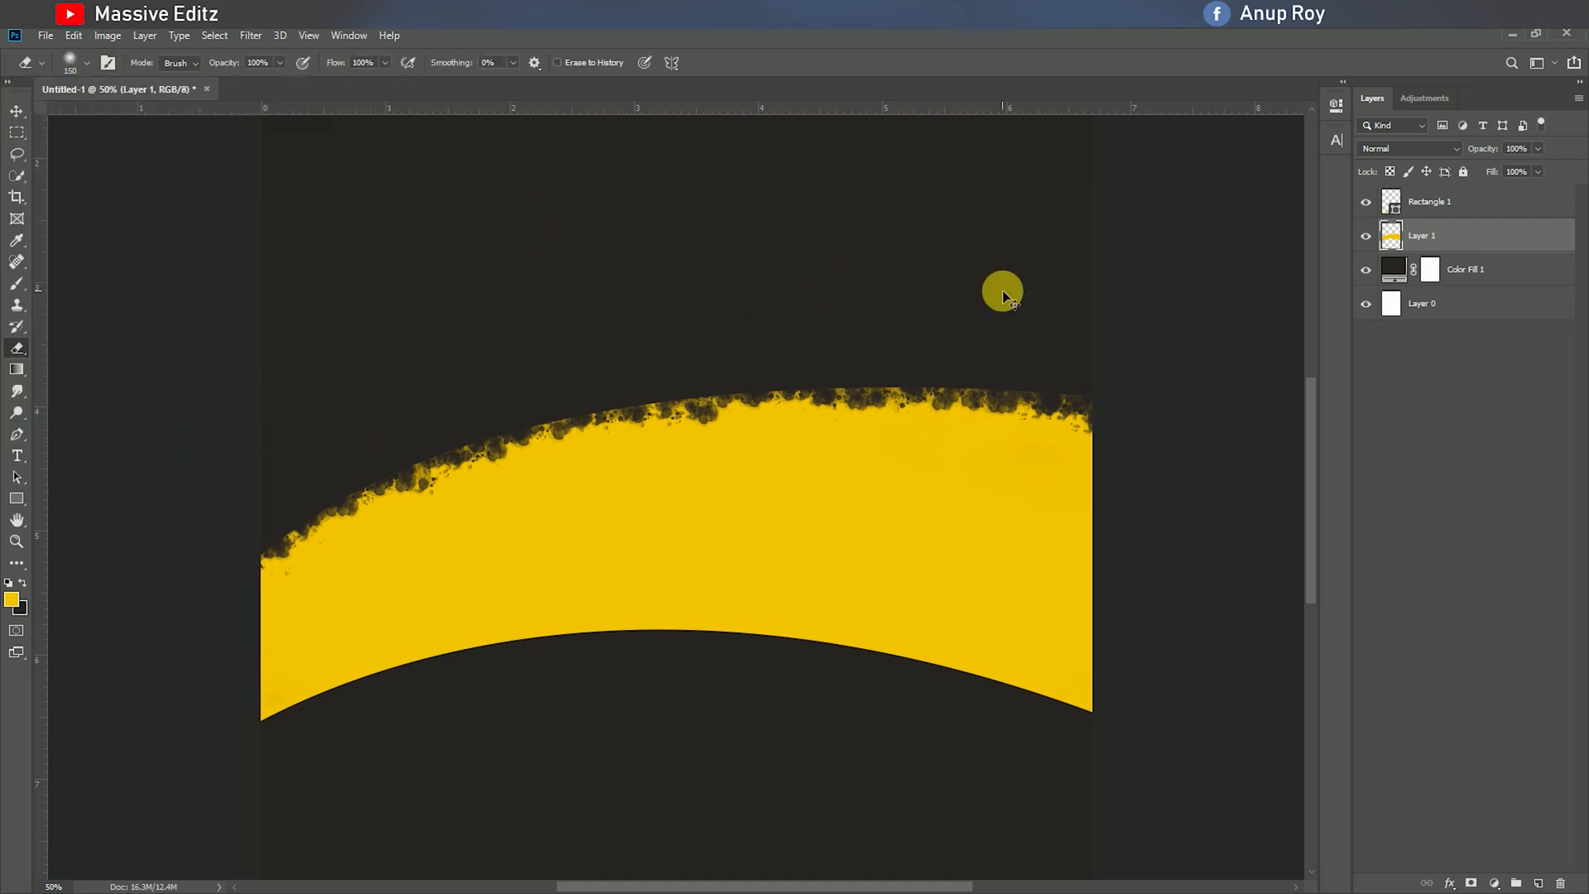
pyautogui.hotkey('ctrl', '+')
pyautogui.press('[')
pyautogui.press('[')
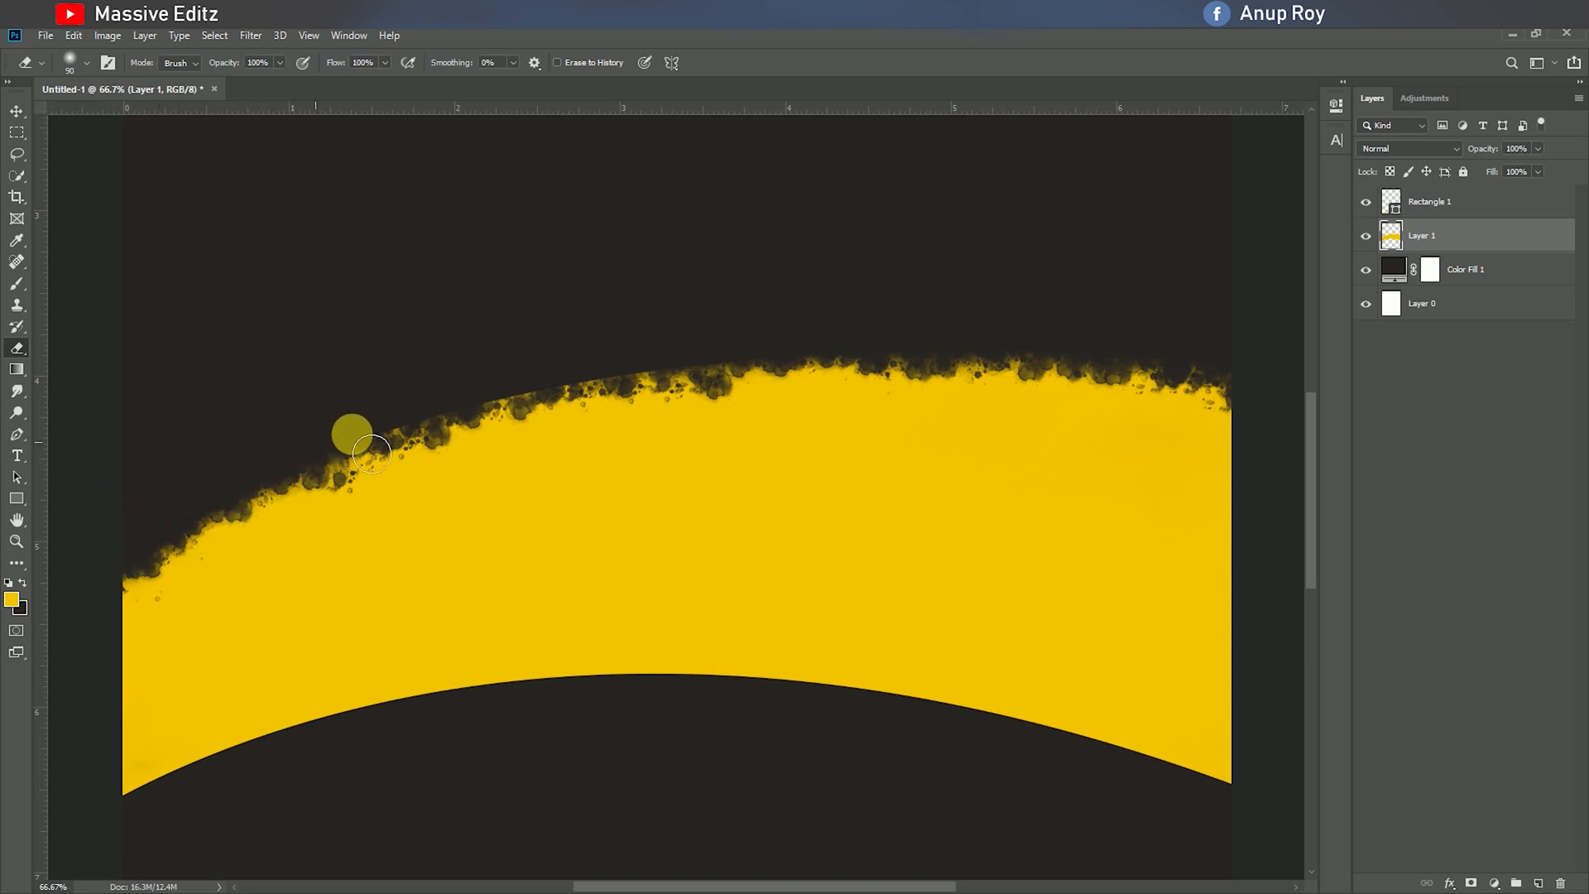
pyautogui.moveTo(503, 403)
pyautogui.mouseDown()
pyautogui.moveTo(552, 402)
pyautogui.moveTo(475, 408)
pyautogui.moveTo(701, 376)
pyautogui.mouseUp()
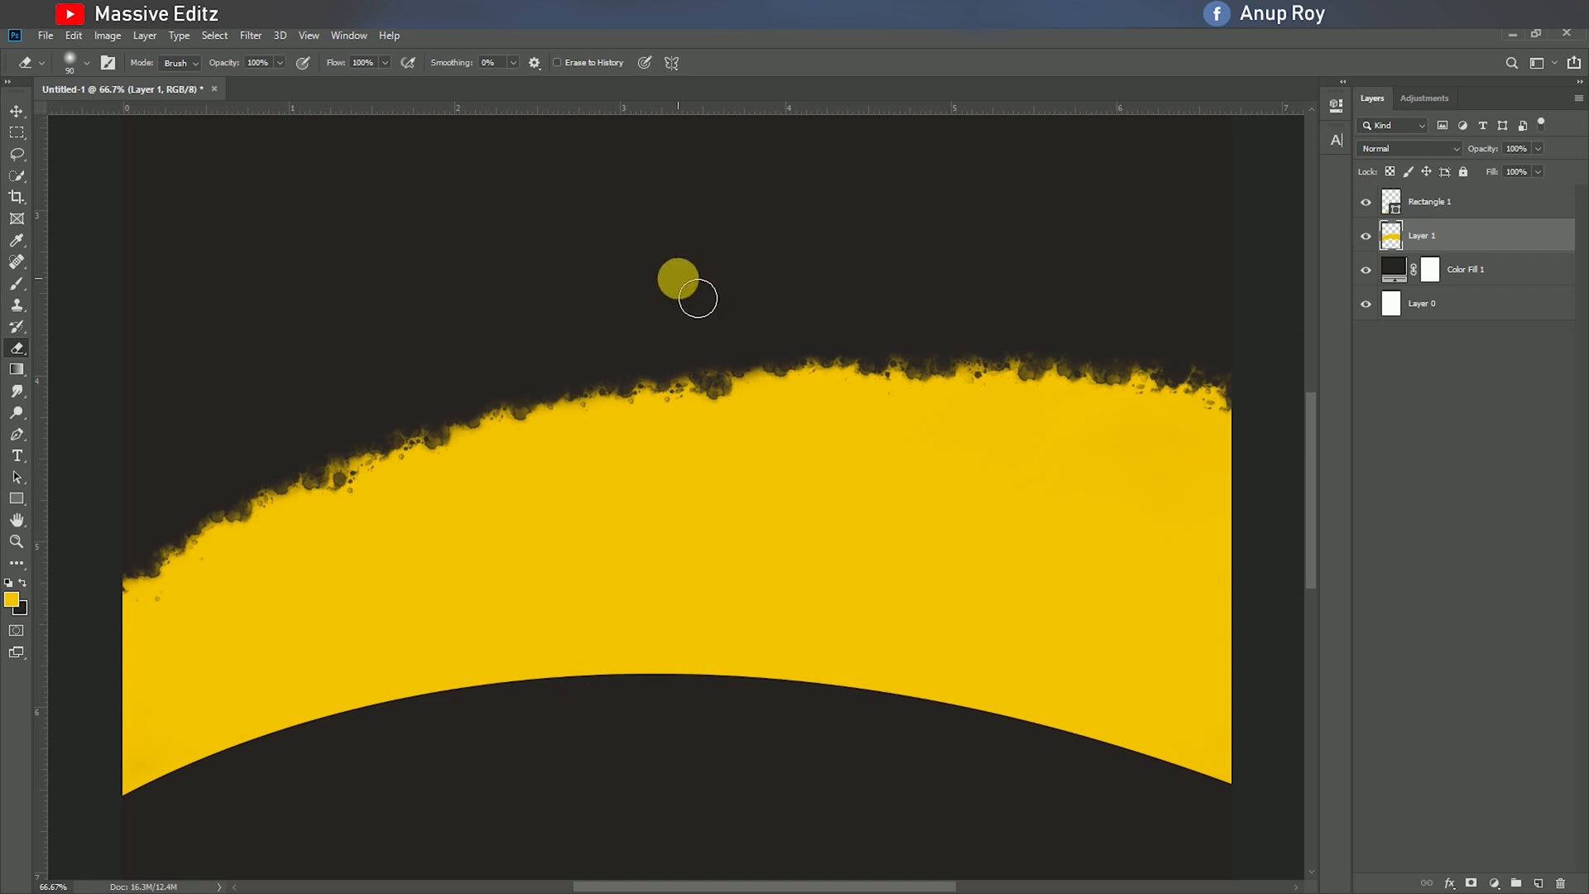
# Step: Add more splatter to the smoothed parts and outer end of the band's upper edge with the 150 px splash eraser
pyautogui.click(83, 64)
pyautogui.click(63, 183)
pyautogui.click(546, 314)
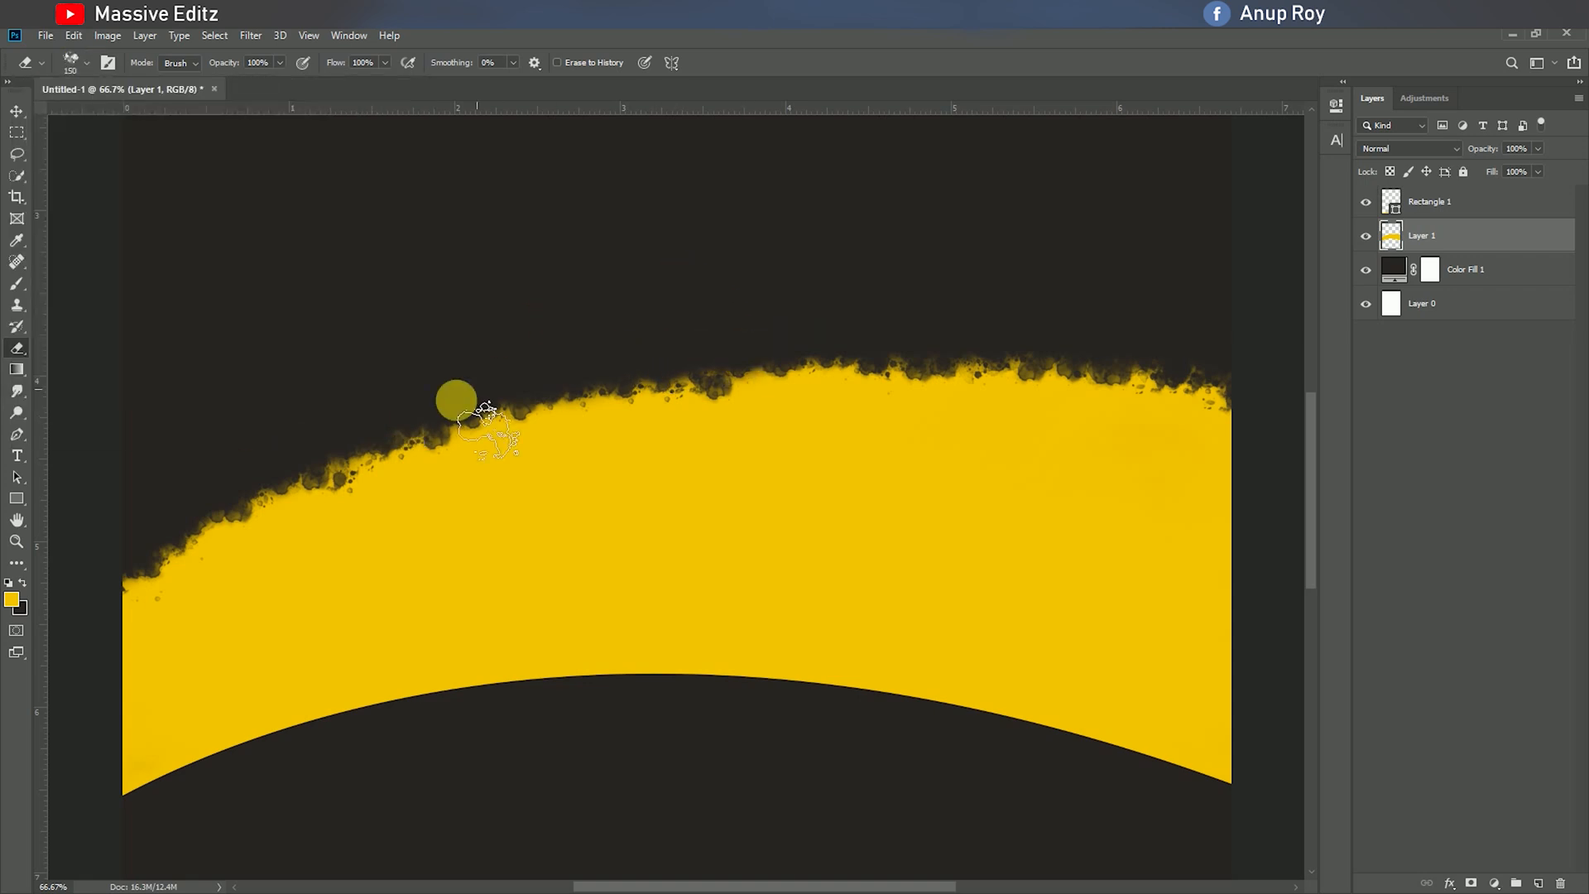
pyautogui.moveTo(449, 419)
pyautogui.mouseDown()
pyautogui.moveTo(619, 366)
pyautogui.moveTo(596, 380)
pyautogui.moveTo(723, 373)
pyautogui.moveTo(769, 344)
pyautogui.moveTo(754, 368)
pyautogui.moveTo(773, 339)
pyautogui.moveTo(840, 354)
pyautogui.mouseUp()
pyautogui.moveTo(1175, 372); pyautogui.dragTo(1213, 394)
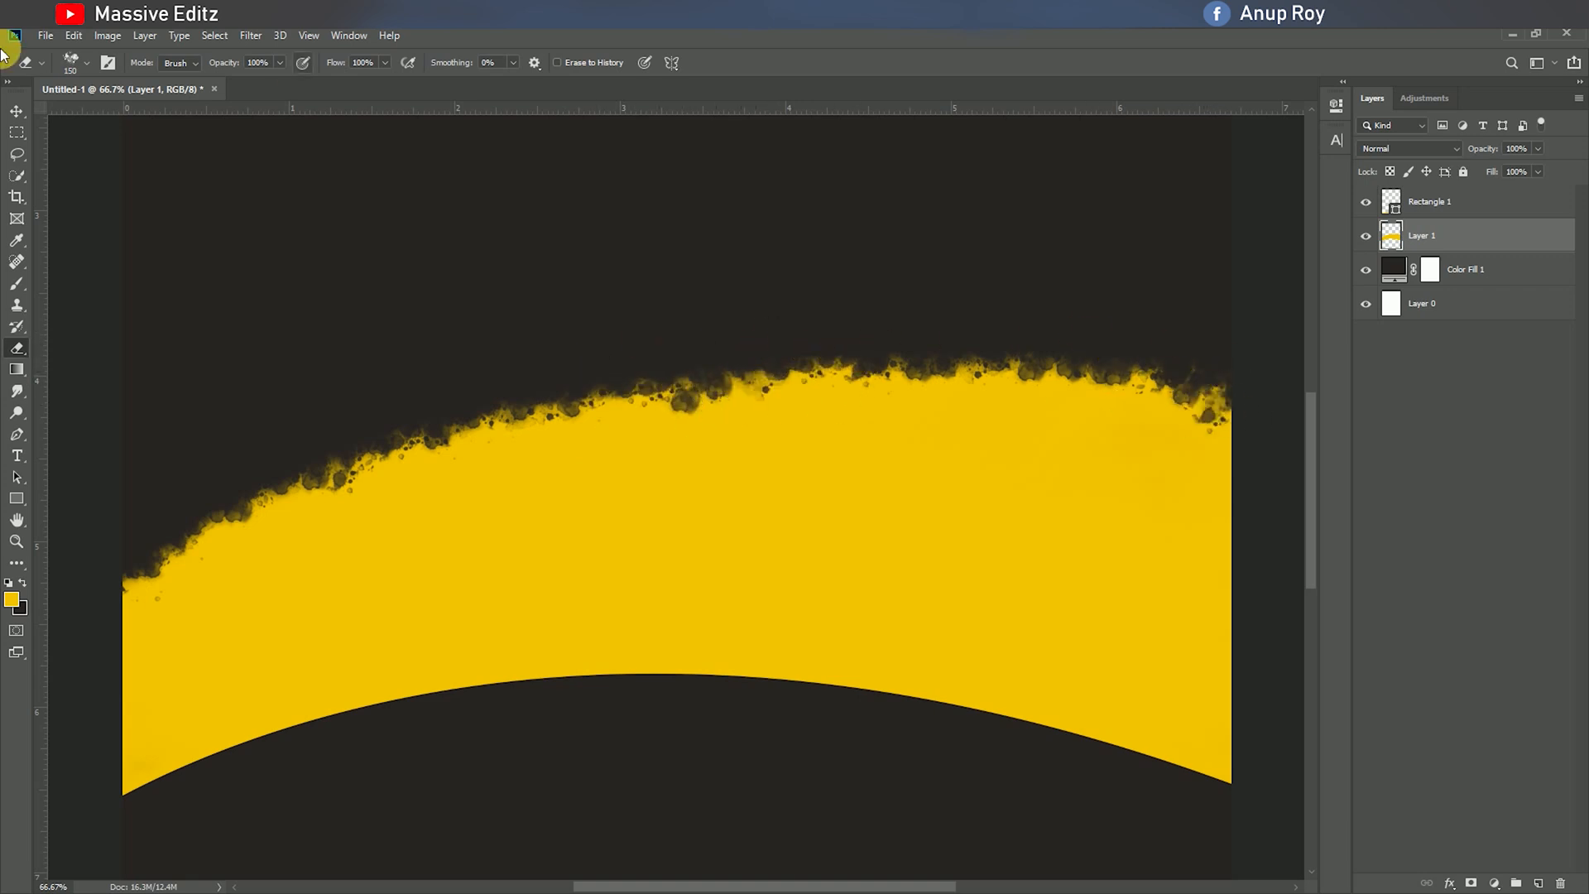
pyautogui.click(16, 110)
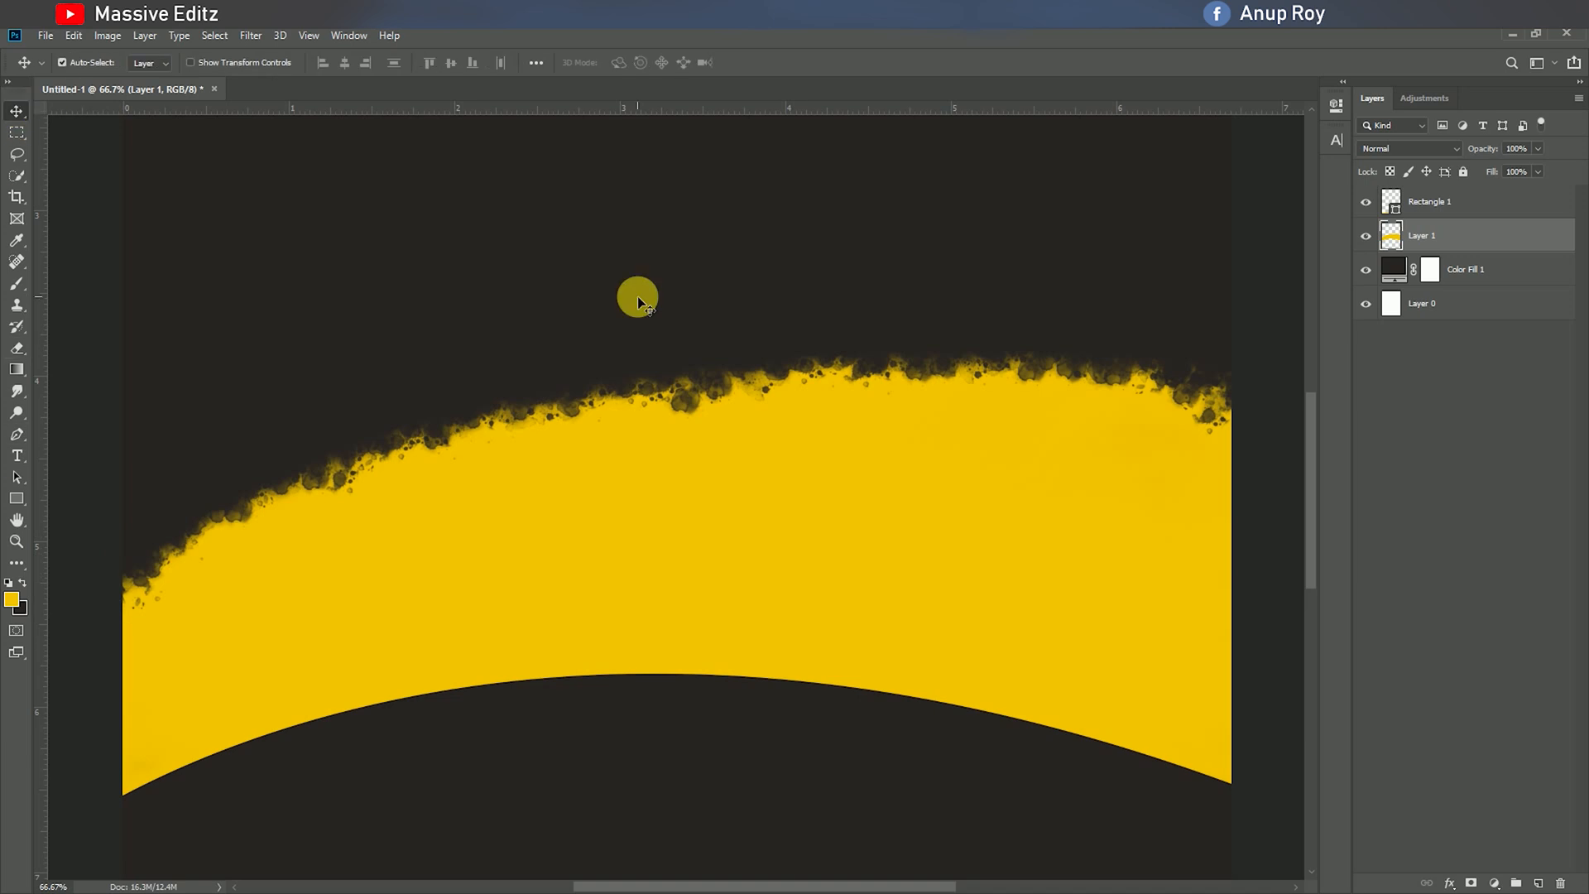
# Step: Set up the Type tool with a yellow text colour and the Gotham Book font style
pyautogui.hotkey('ctrl', '-')
pyautogui.scroll(-4, 869, 451)
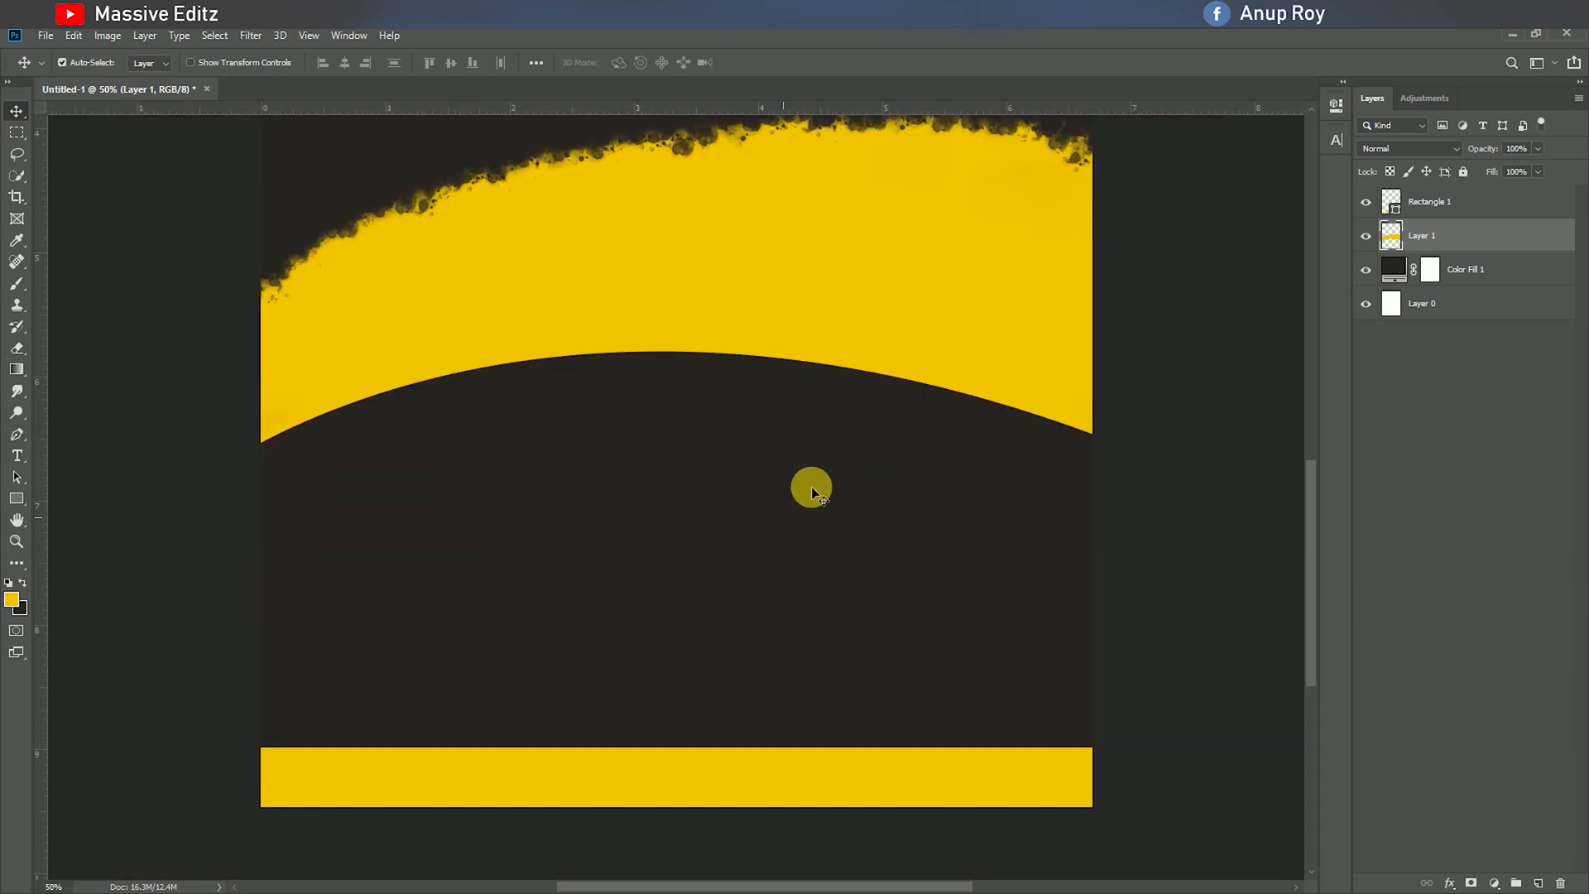
pyautogui.click(16, 456)
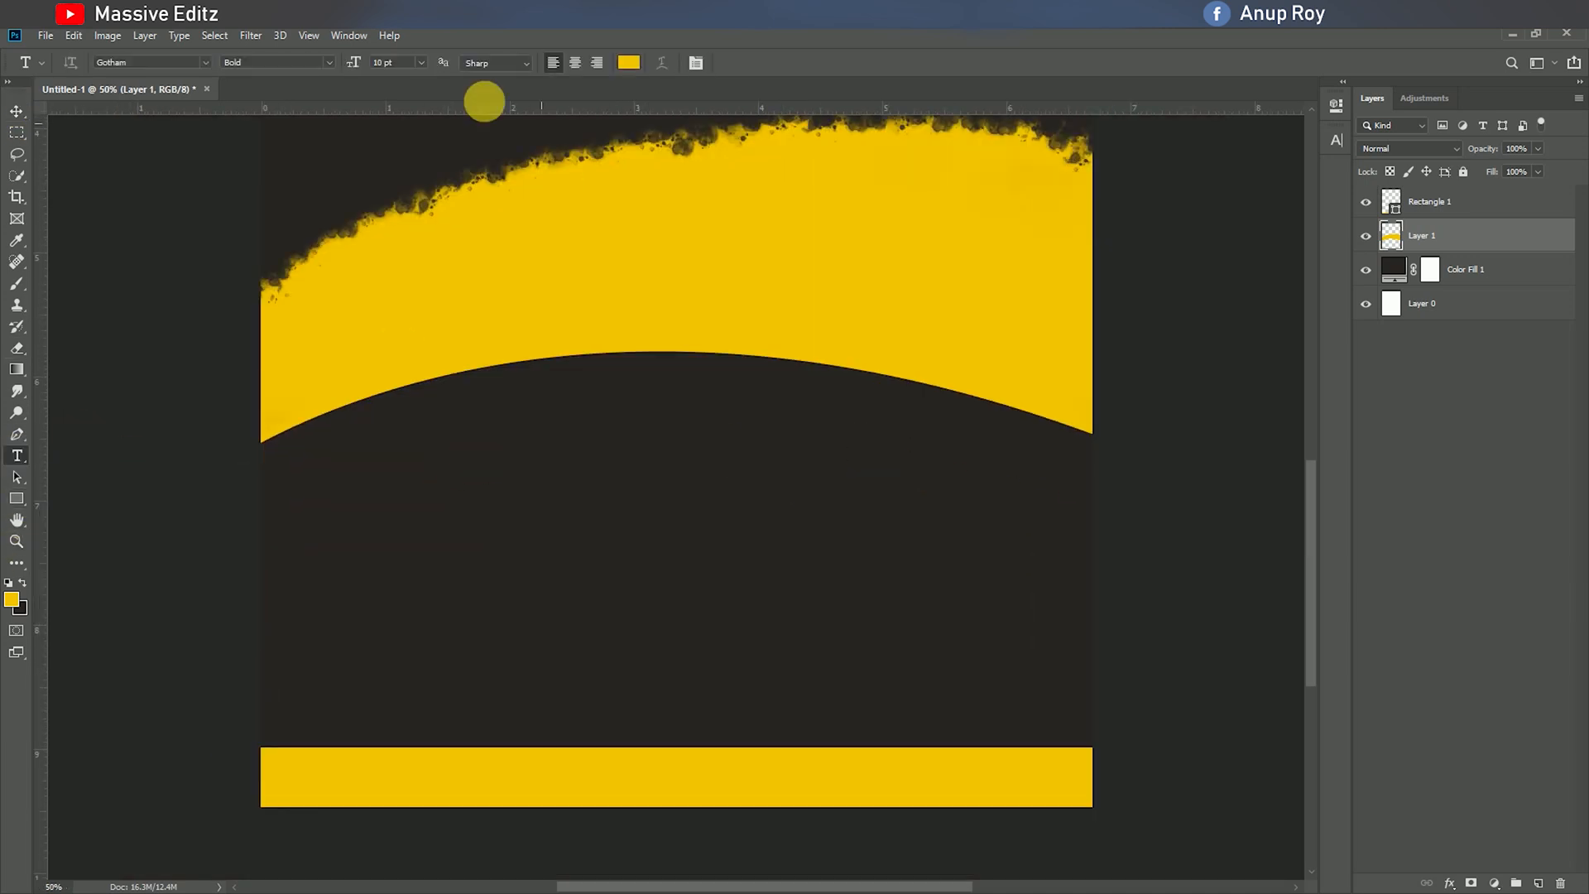
pyautogui.click(628, 63)
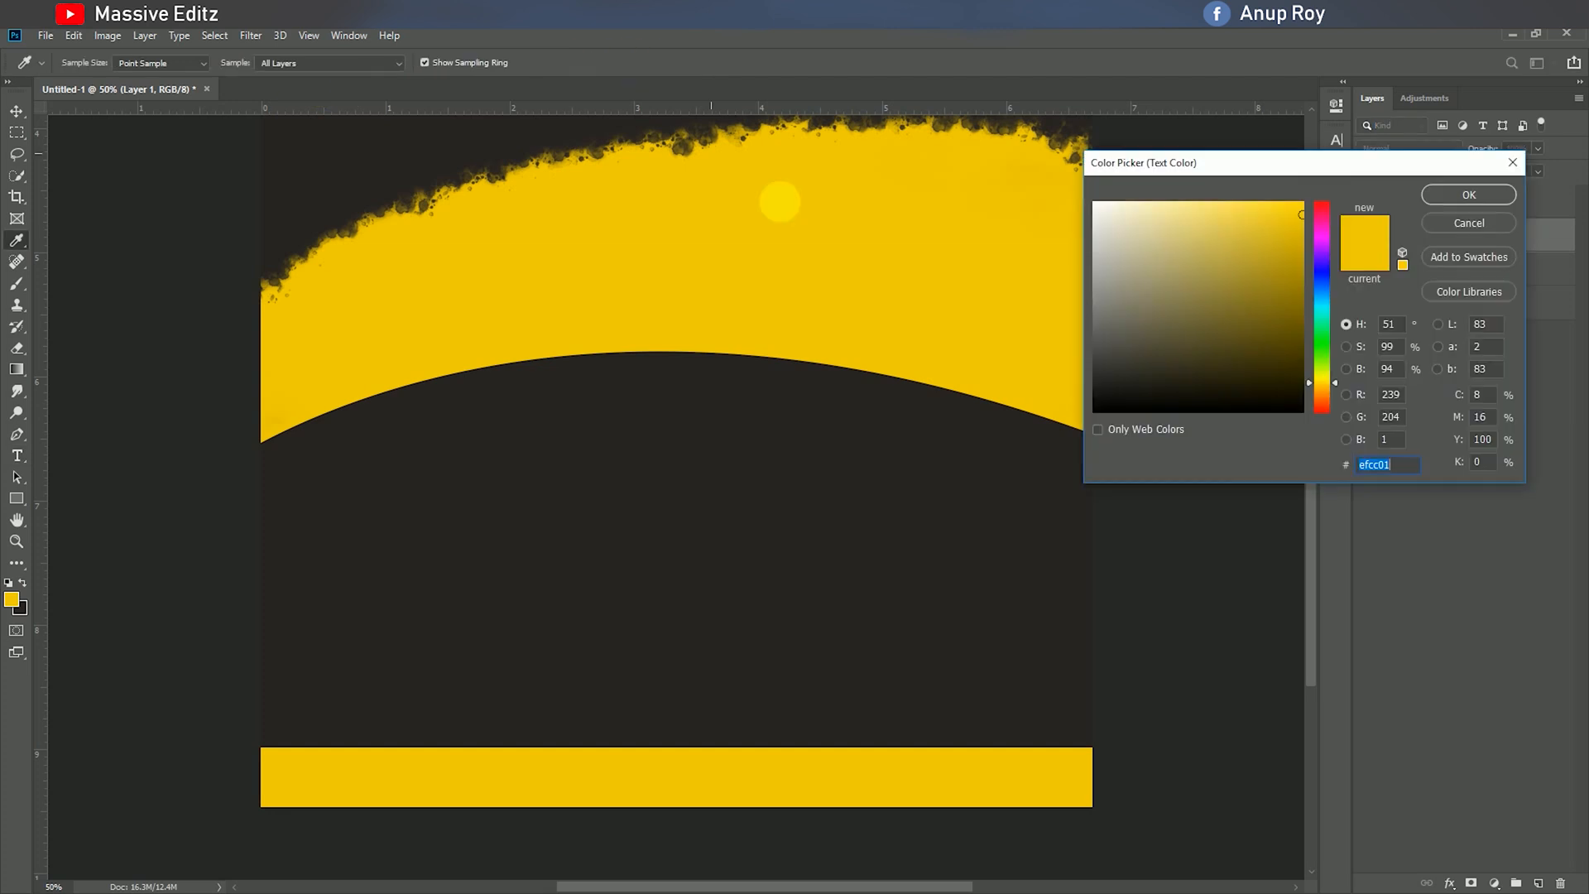
pyautogui.click(1458, 197)
pyautogui.click(329, 62)
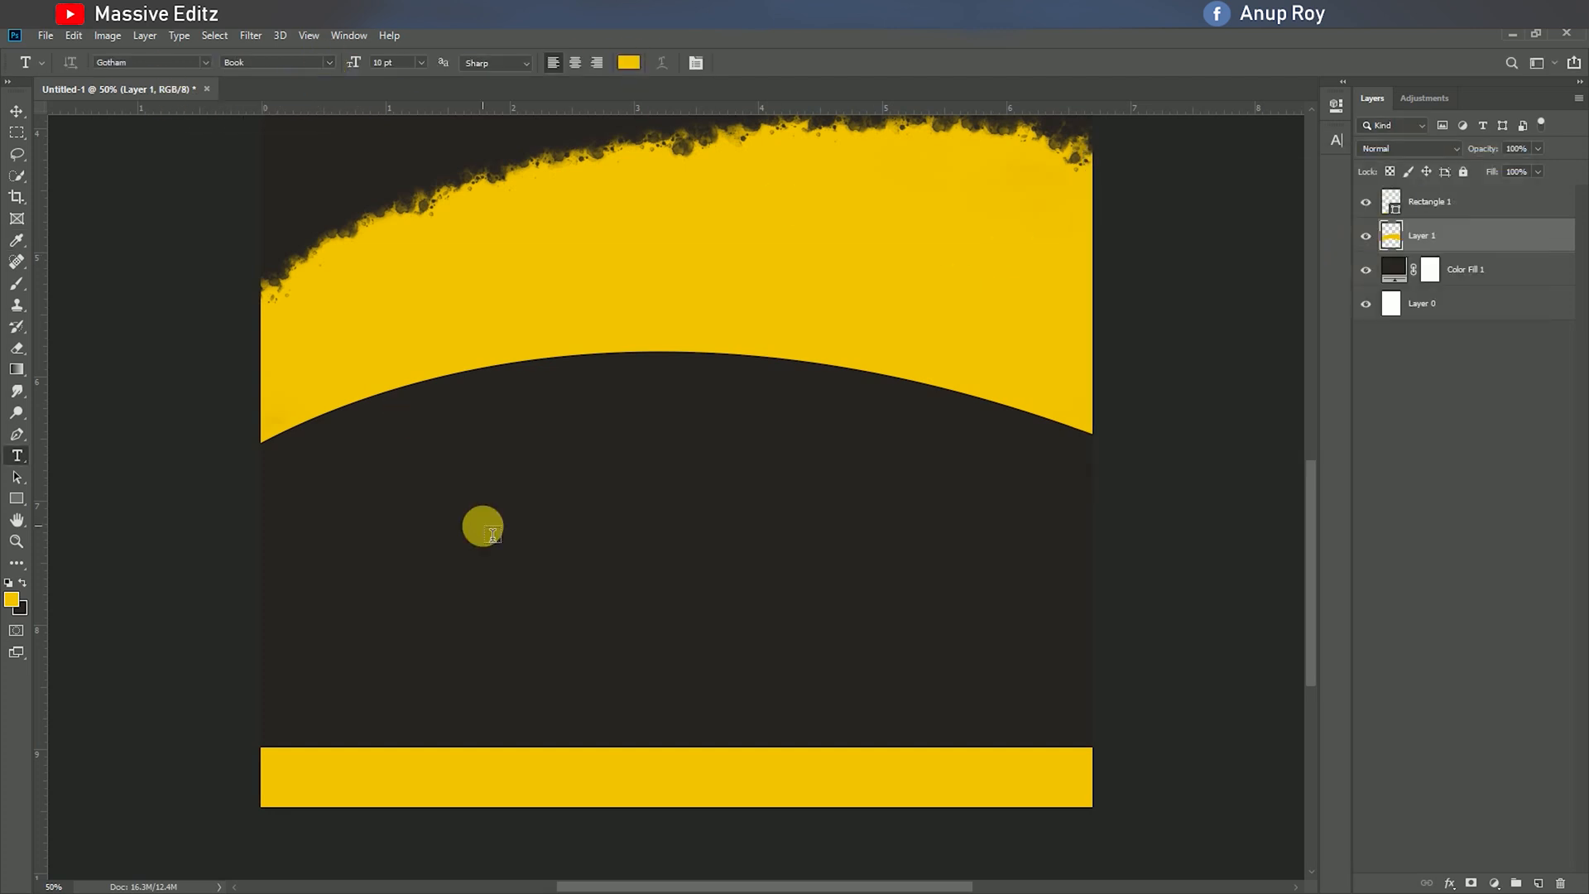
# Step: Add a text line with the street address and phone number in the dark area below the band, spacing the number's last digits in threes
pyautogui.click(454, 564)
pyautogui.write('MAIN ST')
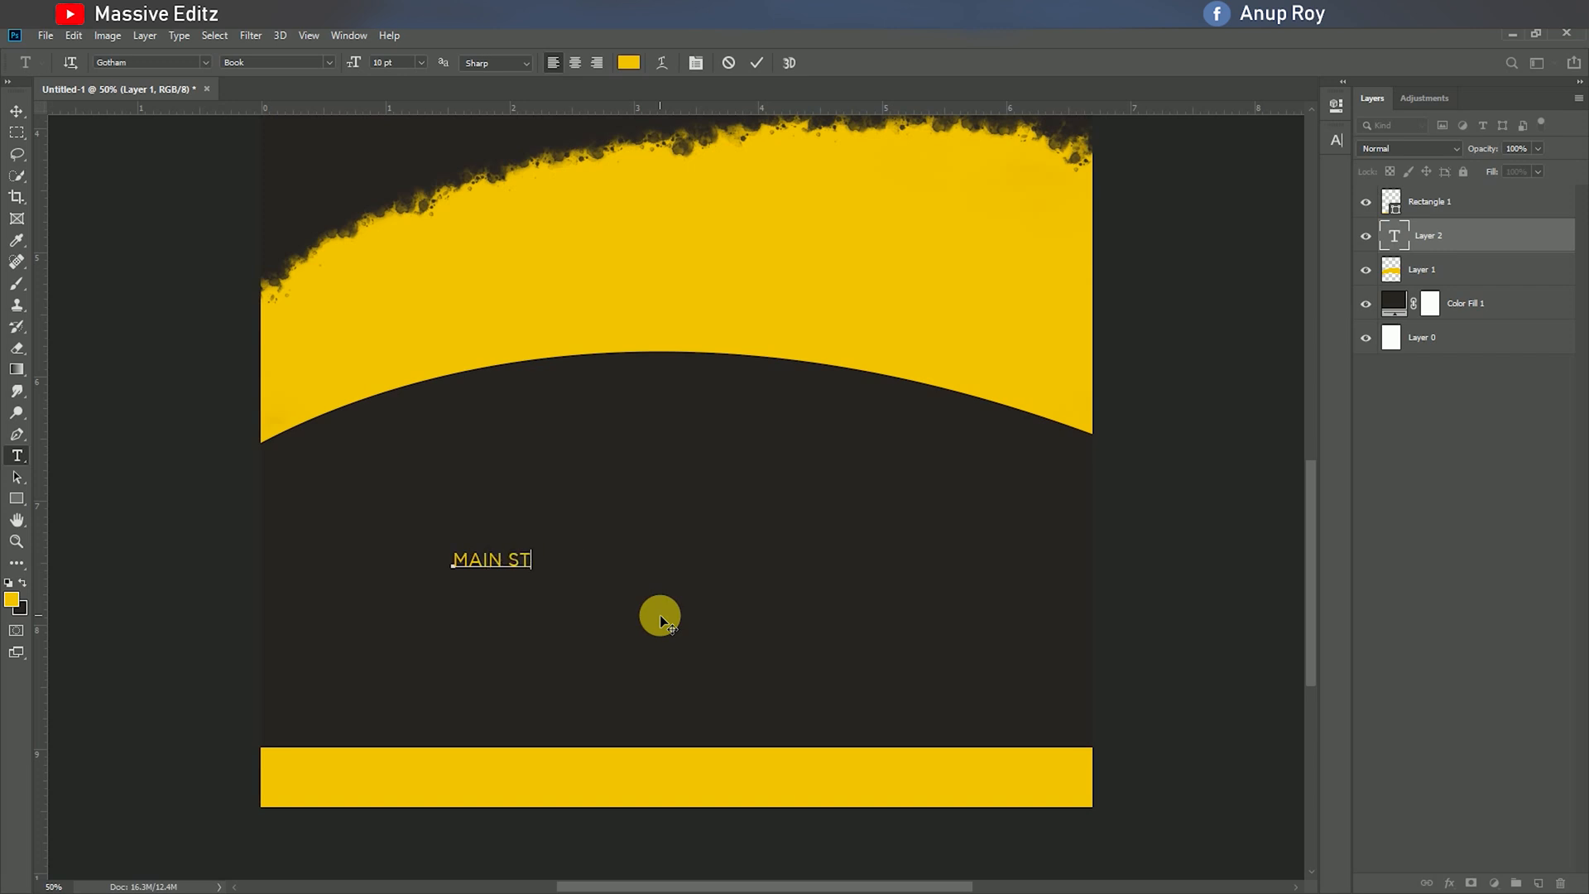
pyautogui.write('REET,123 +00 123 333698')
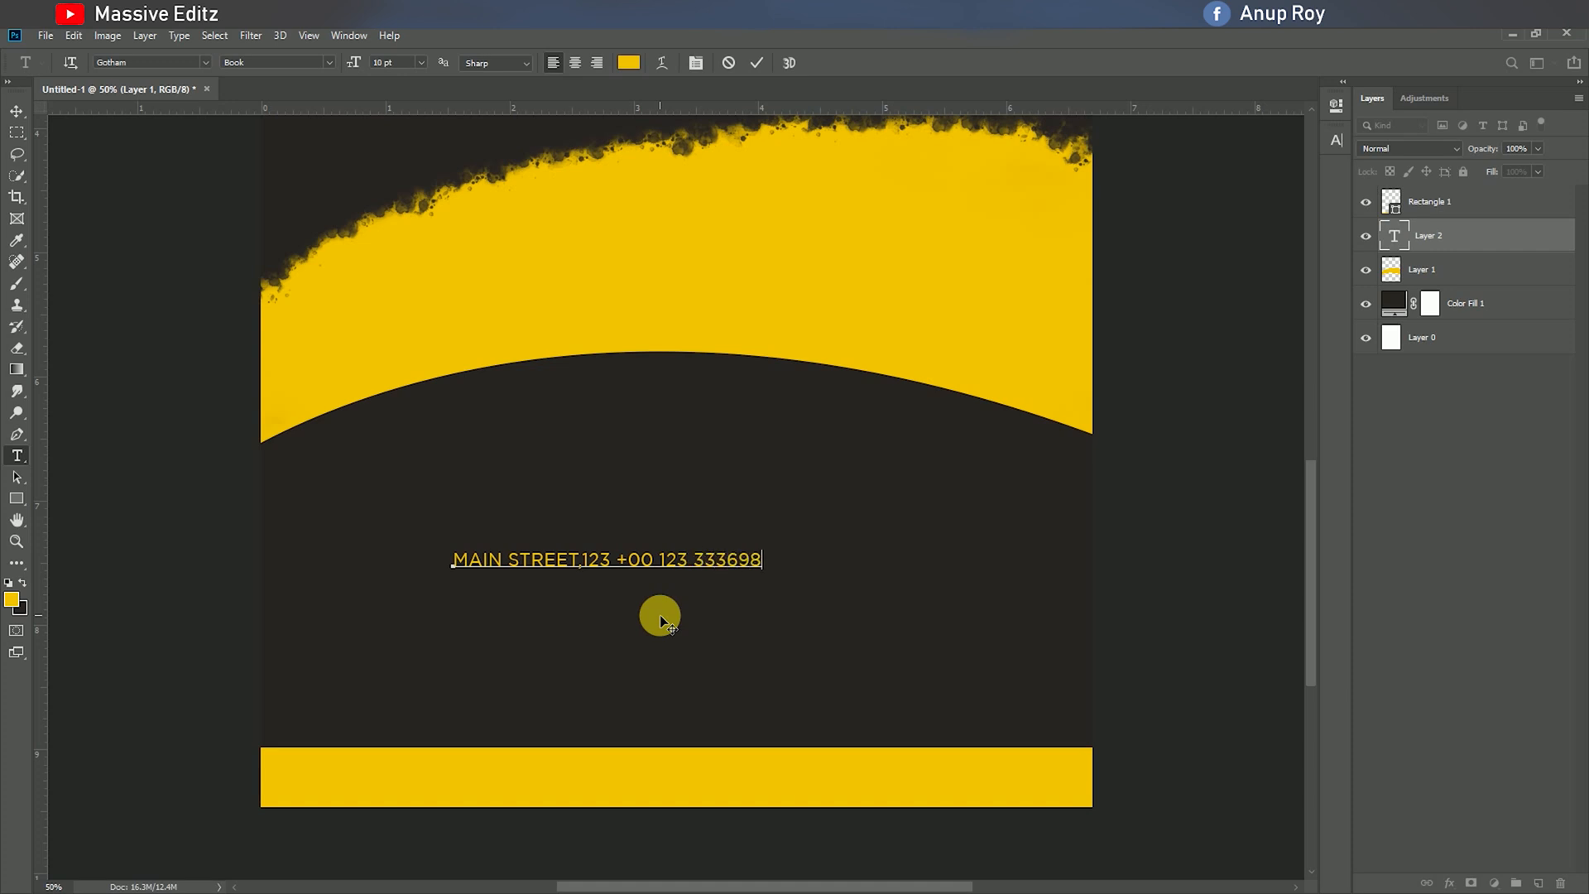
pyautogui.press('Left')
pyautogui.press('Left')
pyautogui.press('Left')
# Step: Set the whole address and phone line to 14 pt and commit the text
pyautogui.moveTo(769, 561); pyautogui.dragTo(408, 575)
pyautogui.click(420, 62)
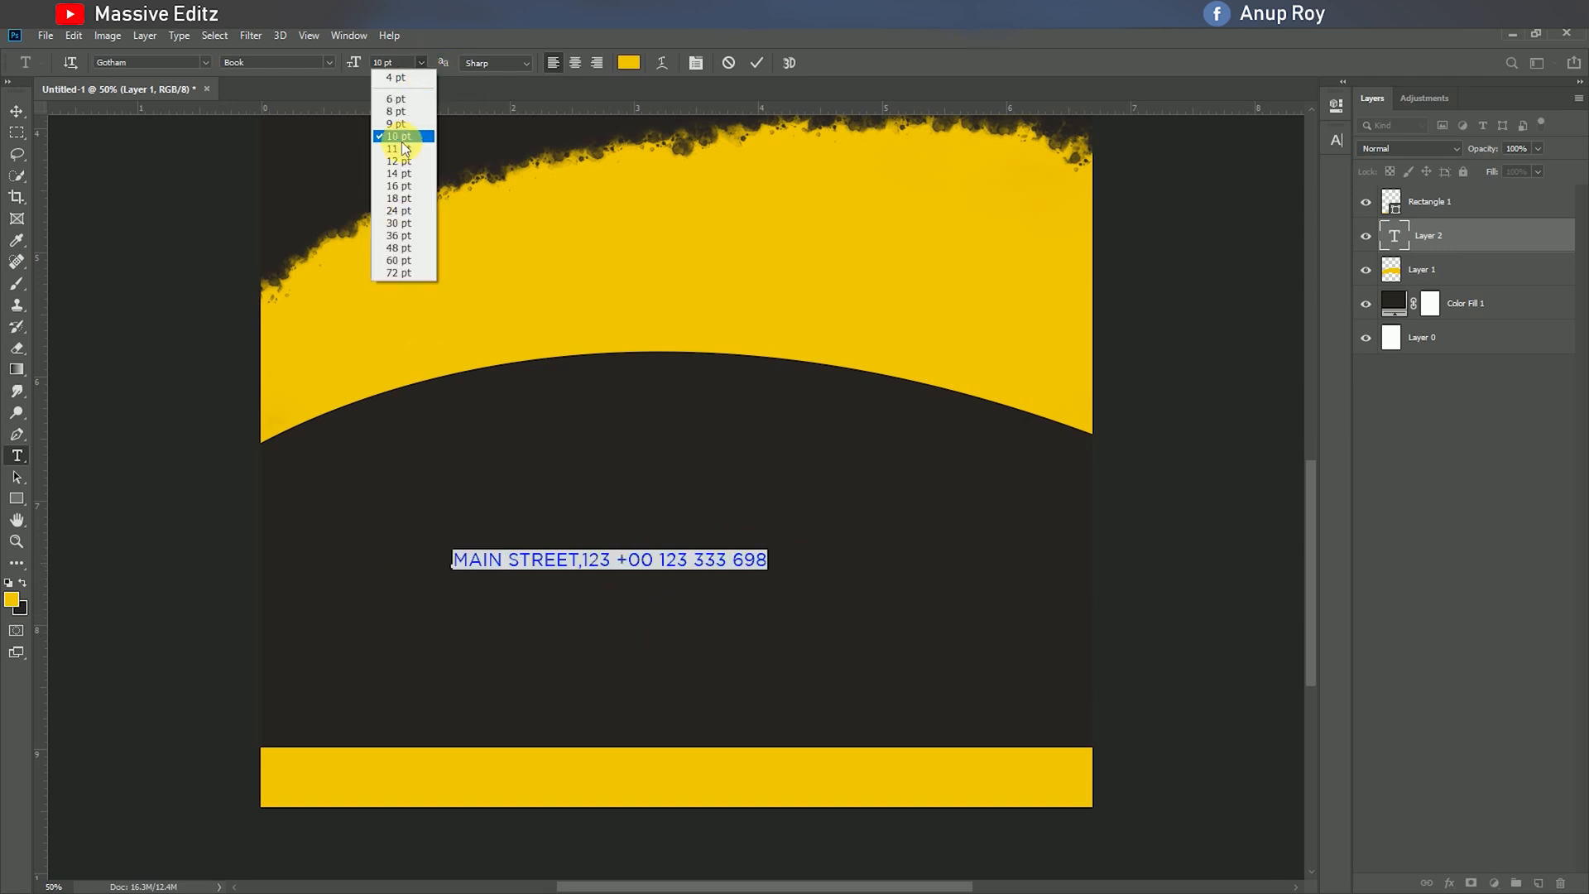
pyautogui.click(404, 174)
pyautogui.click(757, 63)
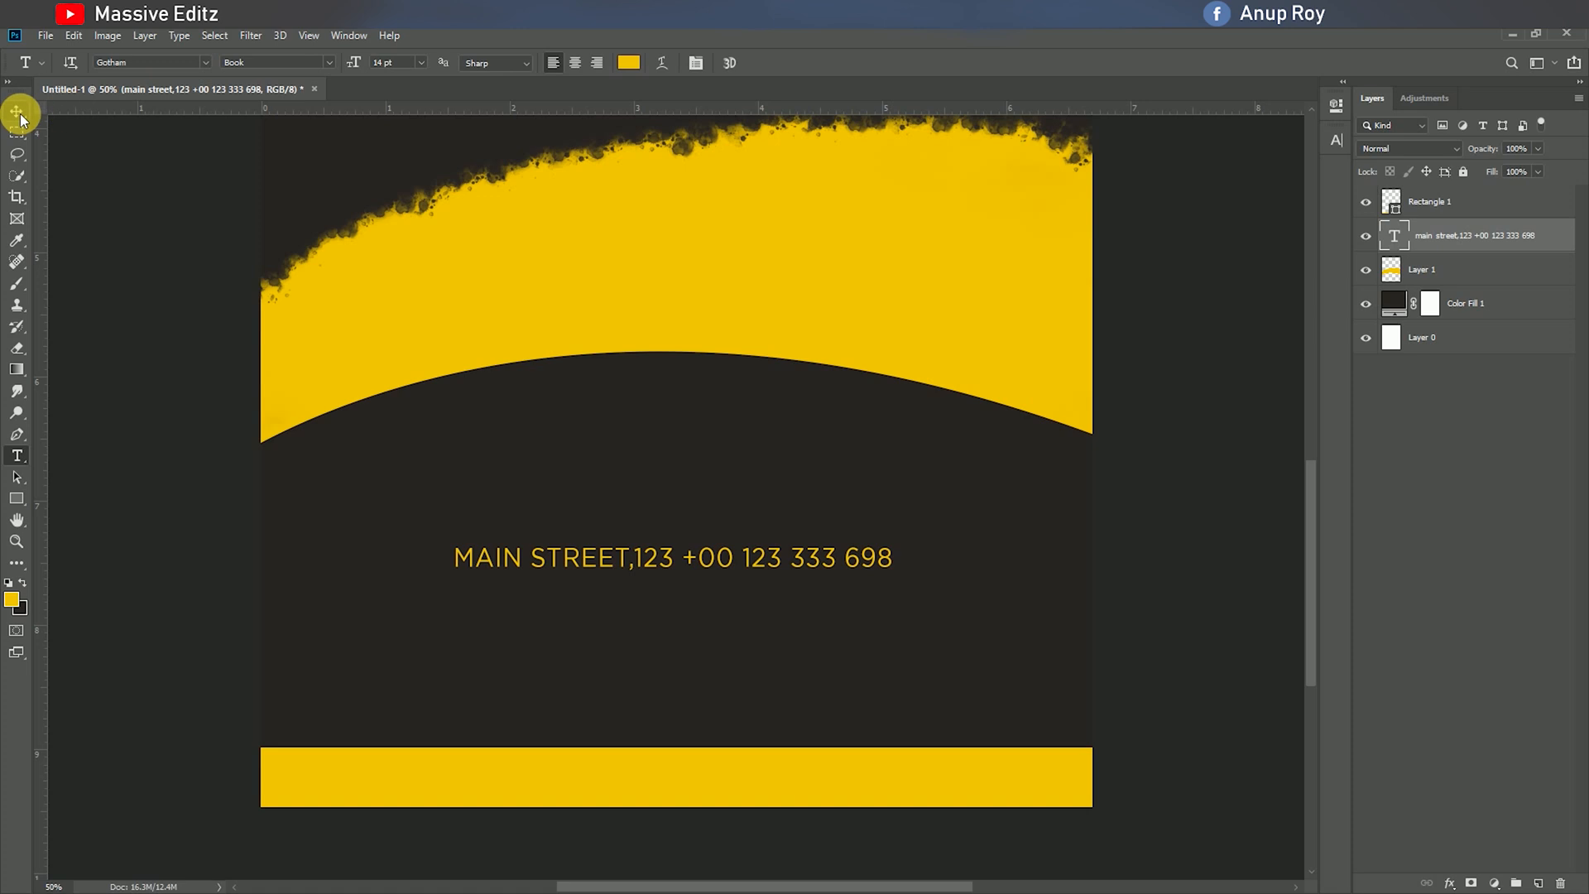
# Step: Move the contact line up and place a thin yellow rule without stroke, about 1093 × 8 px, directly beneath it
pyautogui.click(16, 111)
pyautogui.moveTo(777, 559); pyautogui.dragTo(783, 491)
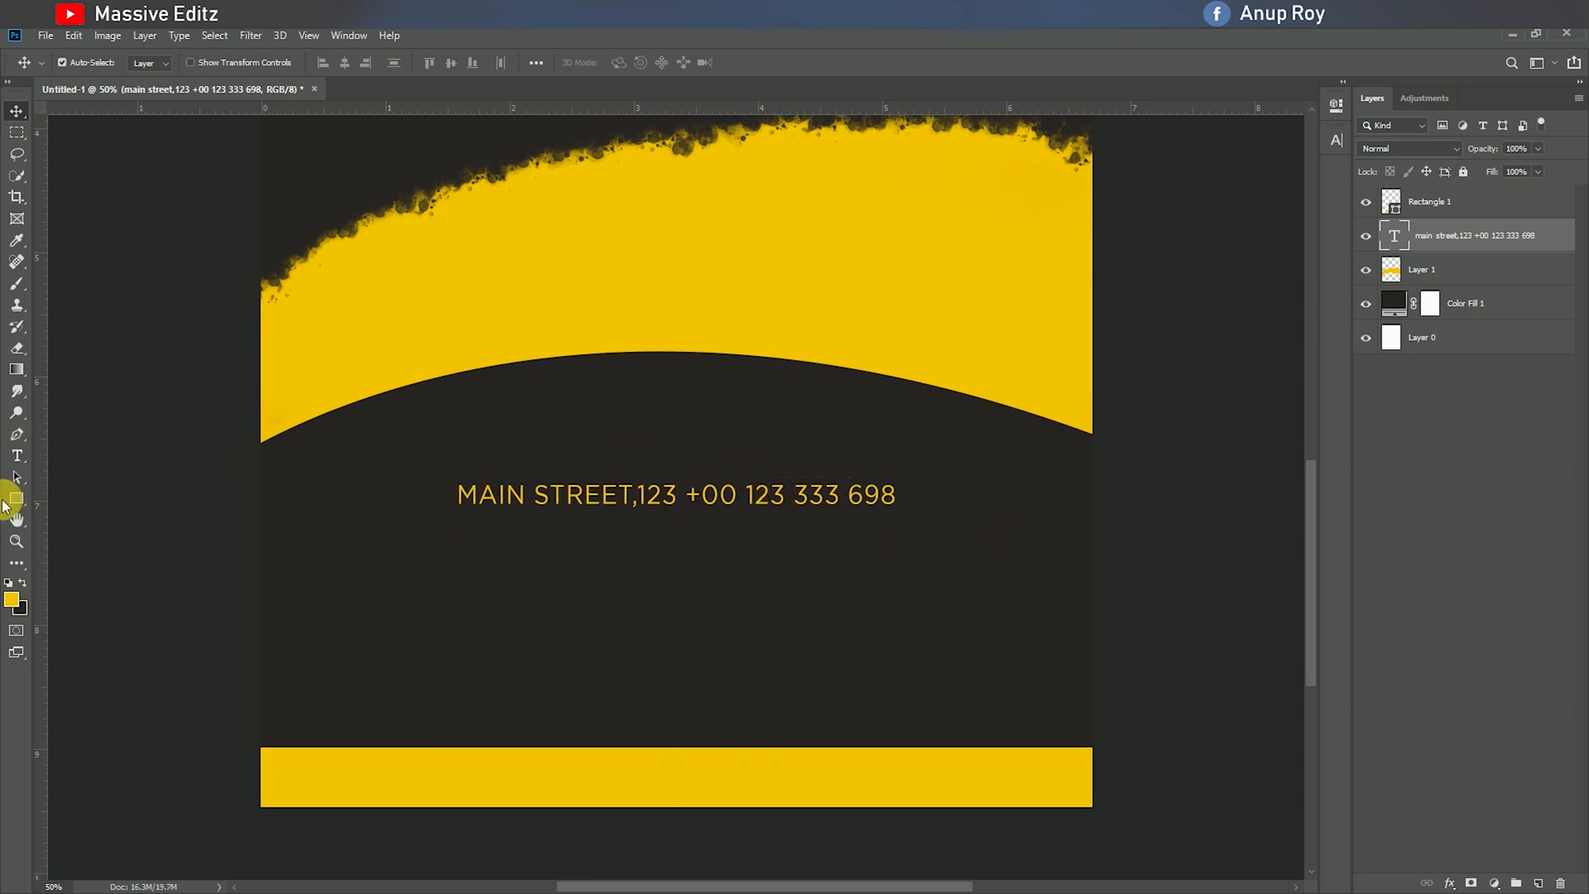
pyautogui.click(17, 499)
pyautogui.moveTo(454, 519)
pyautogui.mouseDown()
pyautogui.moveTo(911, 537)
pyautogui.moveTo(905, 520)
pyautogui.mouseUp()
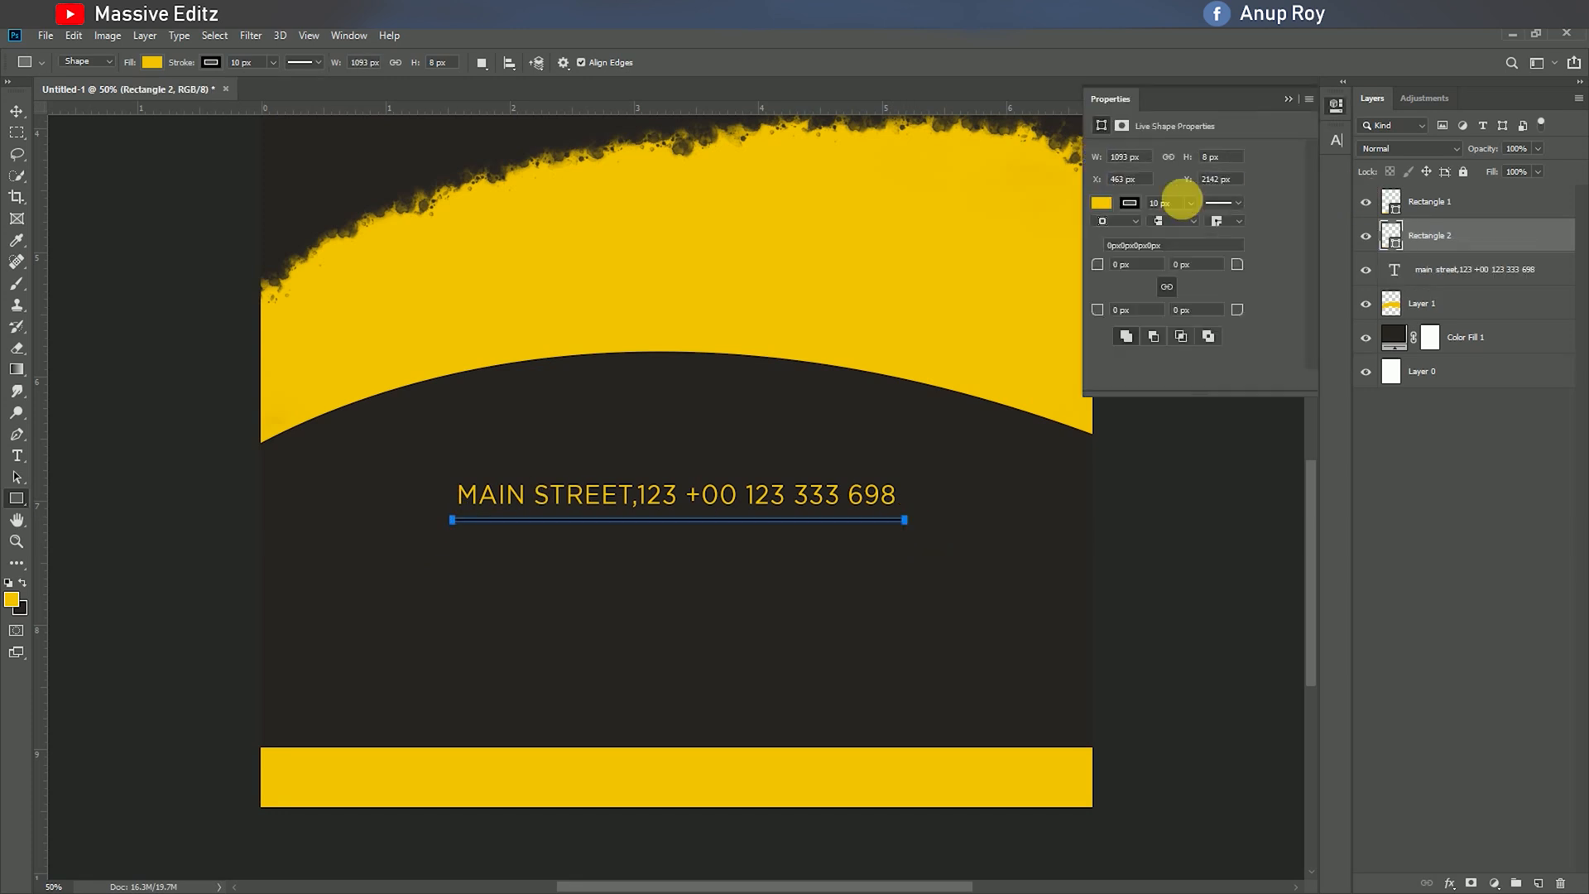
pyautogui.click(1129, 203)
pyautogui.click(1114, 235)
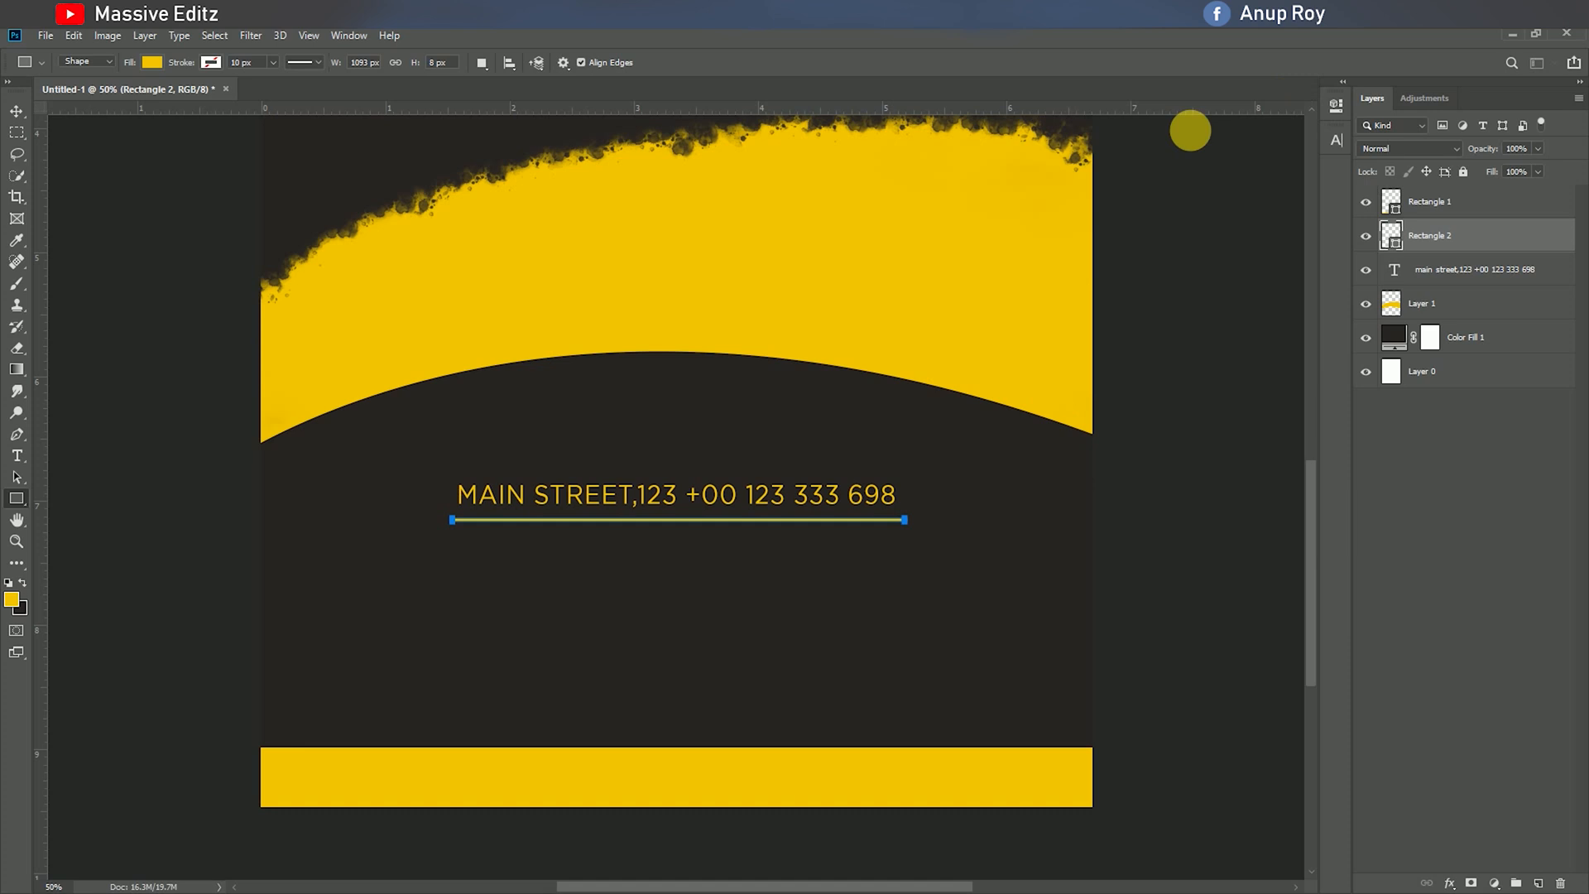
pyautogui.click(16, 110)
pyautogui.press('Up')
pyautogui.press('Up')
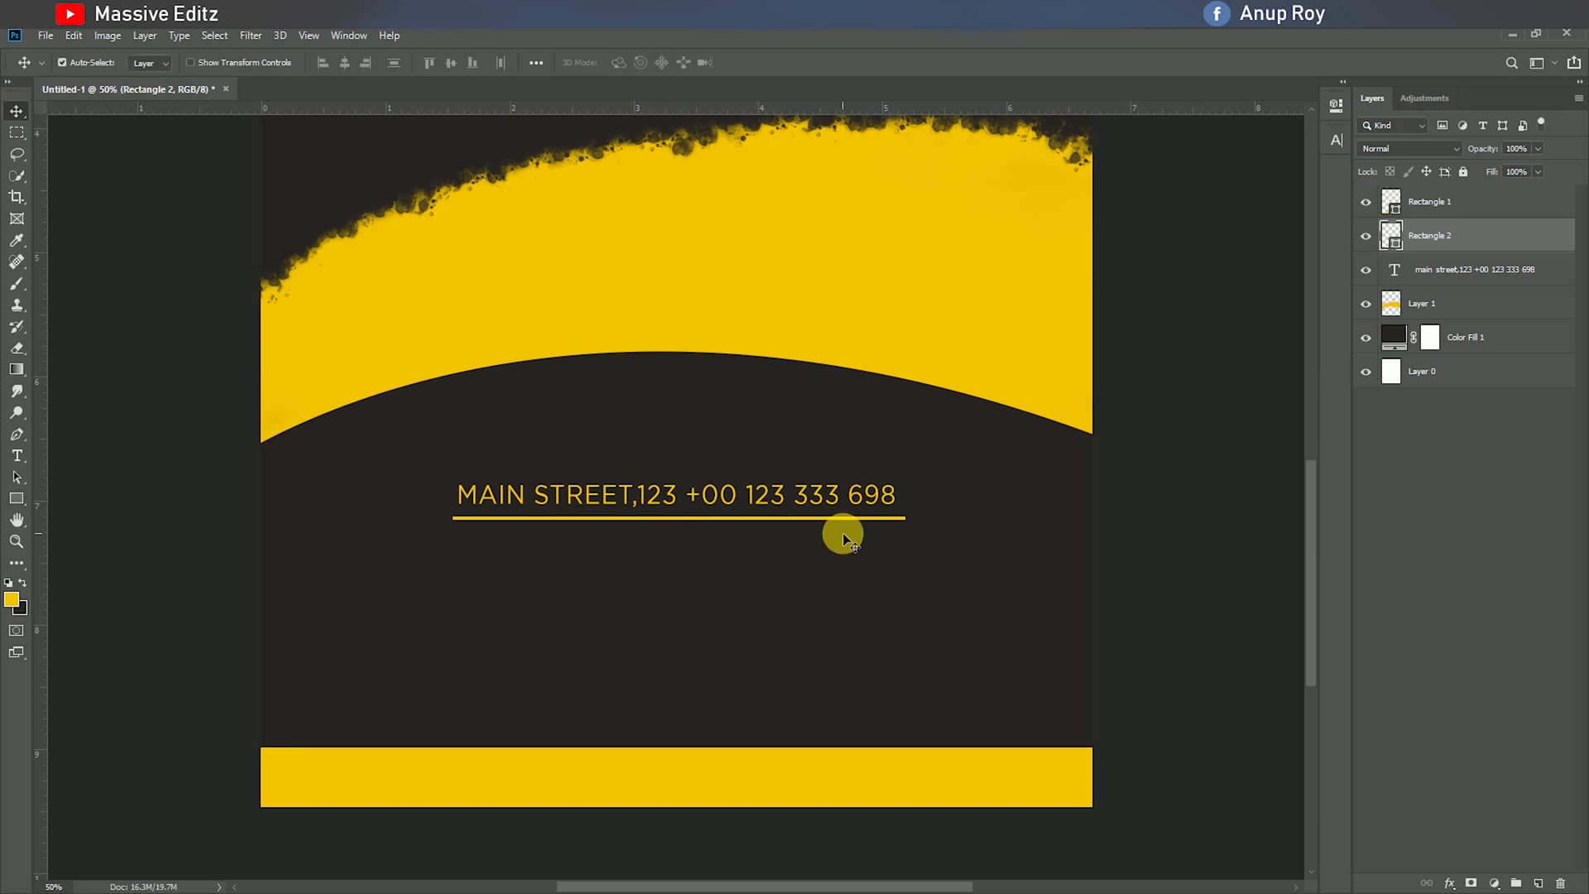
# Step: Move the underline's layer above the bottom bar's layer in the stack
pyautogui.moveTo(798, 519); pyautogui.dragTo(798, 483)
pyautogui.click(1437, 202)
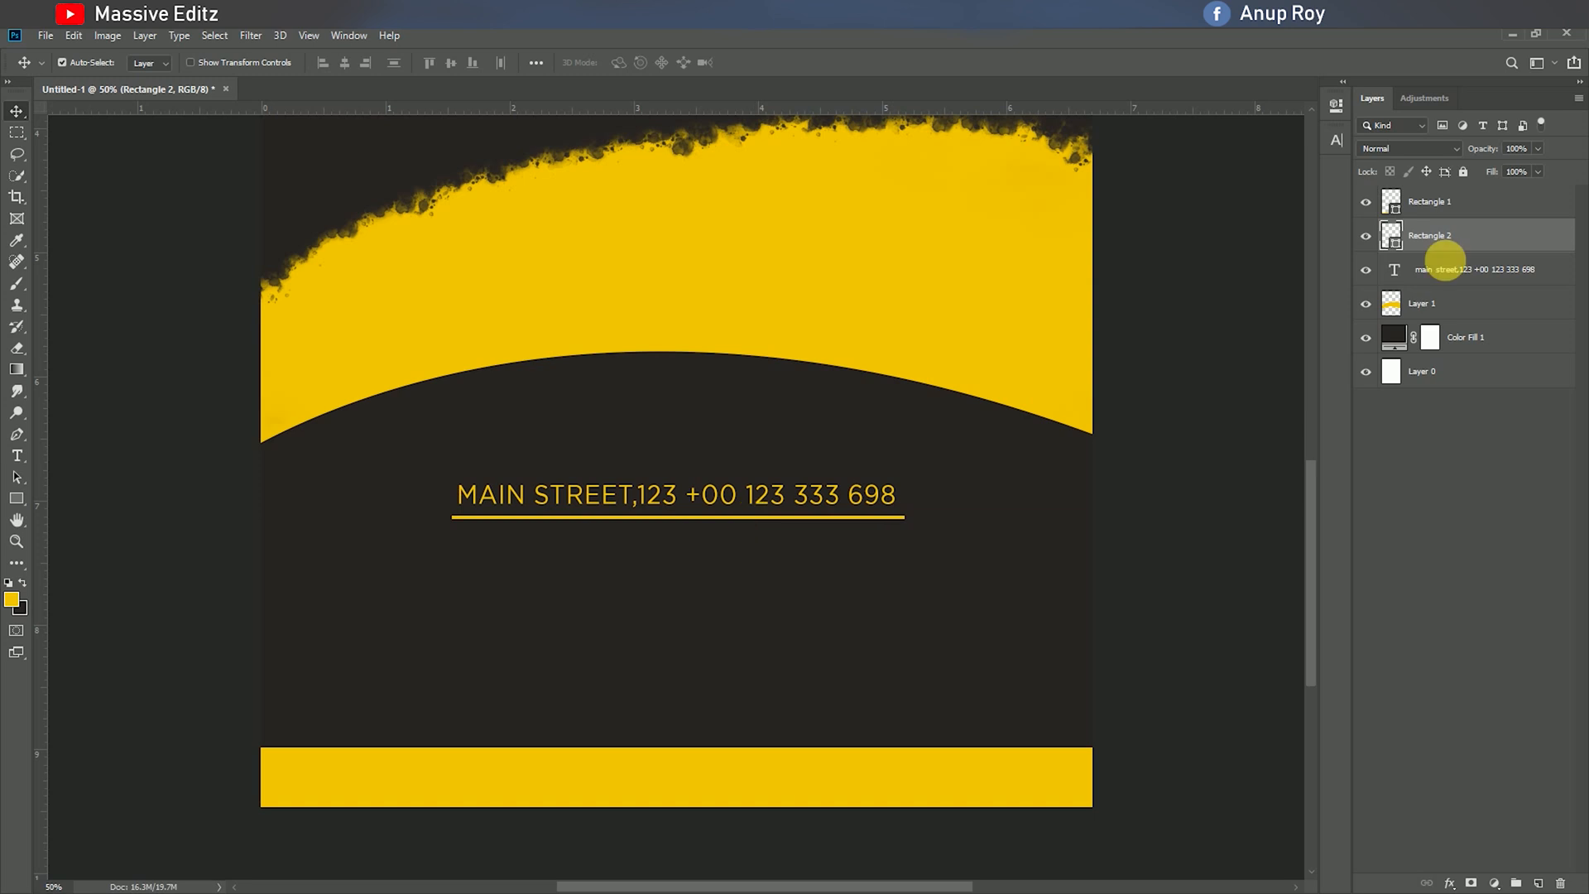
pyautogui.click(1366, 202)
pyautogui.click(1365, 202)
pyautogui.moveTo(1437, 231); pyautogui.dragTo(1463, 198)
pyautogui.hotkey('ctrl', 'h')
# Step: Draw a matching yellow rule about 1083 × 8 px above the contact line and nudge it closer to the text
pyautogui.click(18, 499)
pyautogui.moveTo(451, 467); pyautogui.dragTo(899, 469)
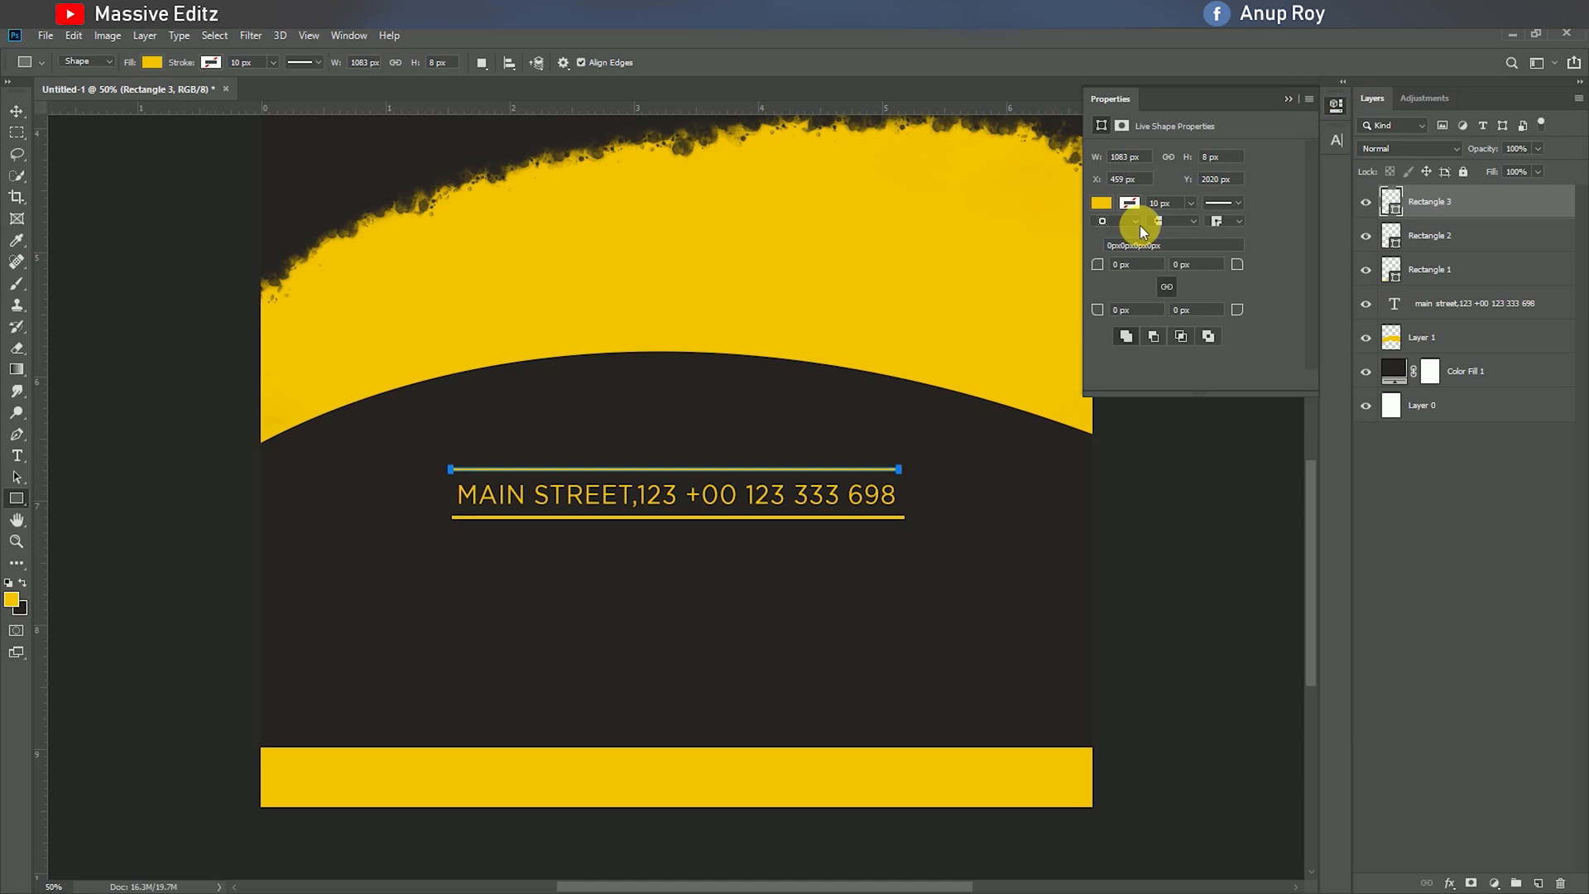
pyautogui.click(1285, 100)
pyautogui.click(16, 110)
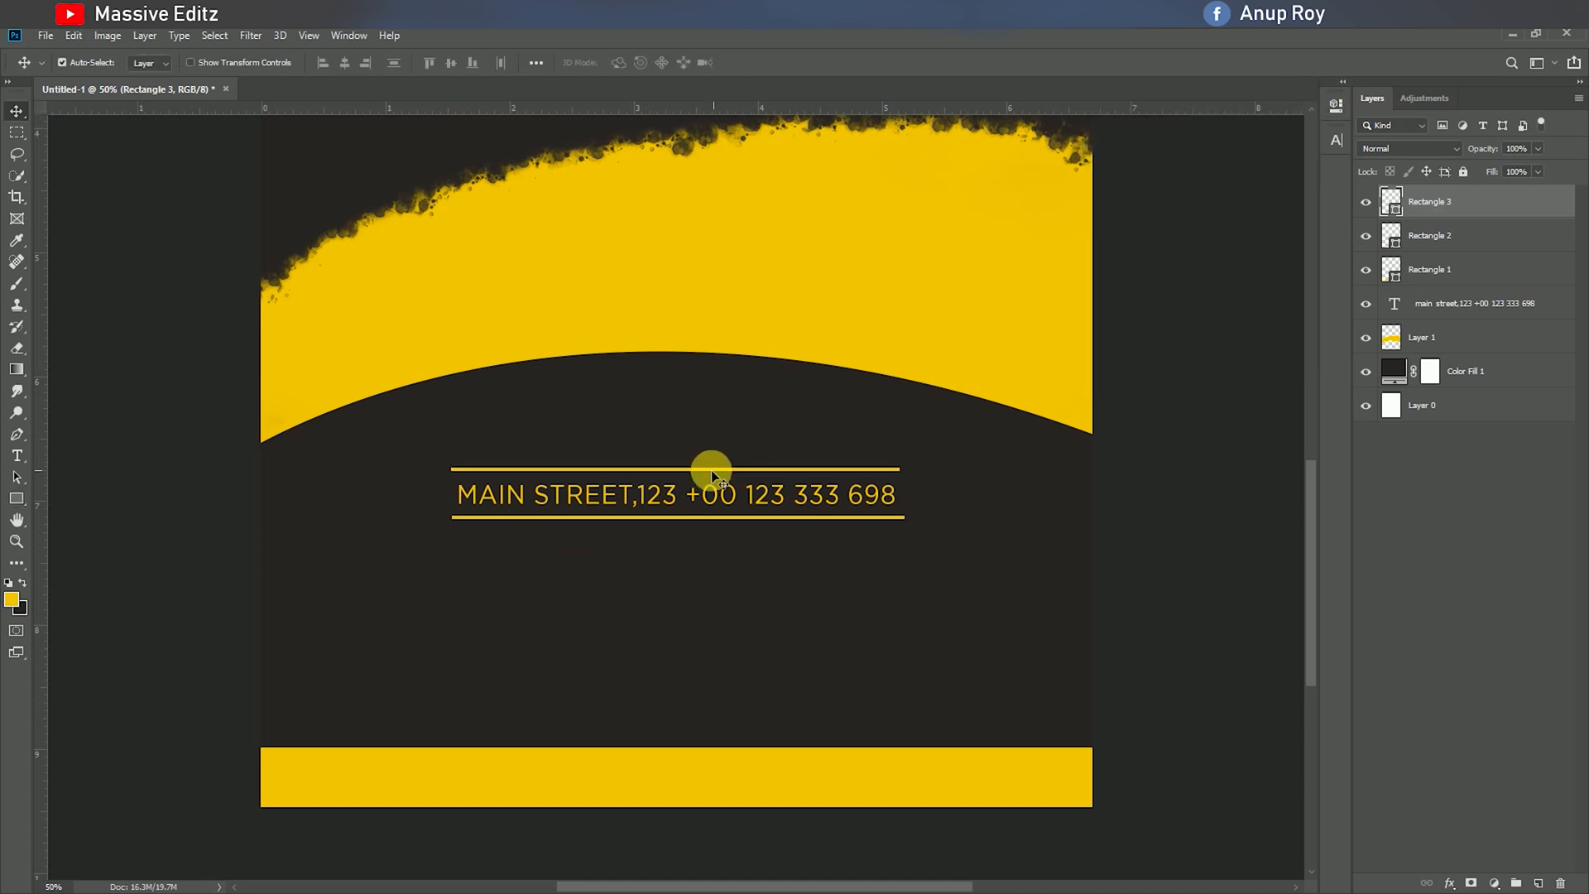
pyautogui.press('Down')
pyautogui.press('Down')
pyautogui.press('Down')
pyautogui.press('Down')
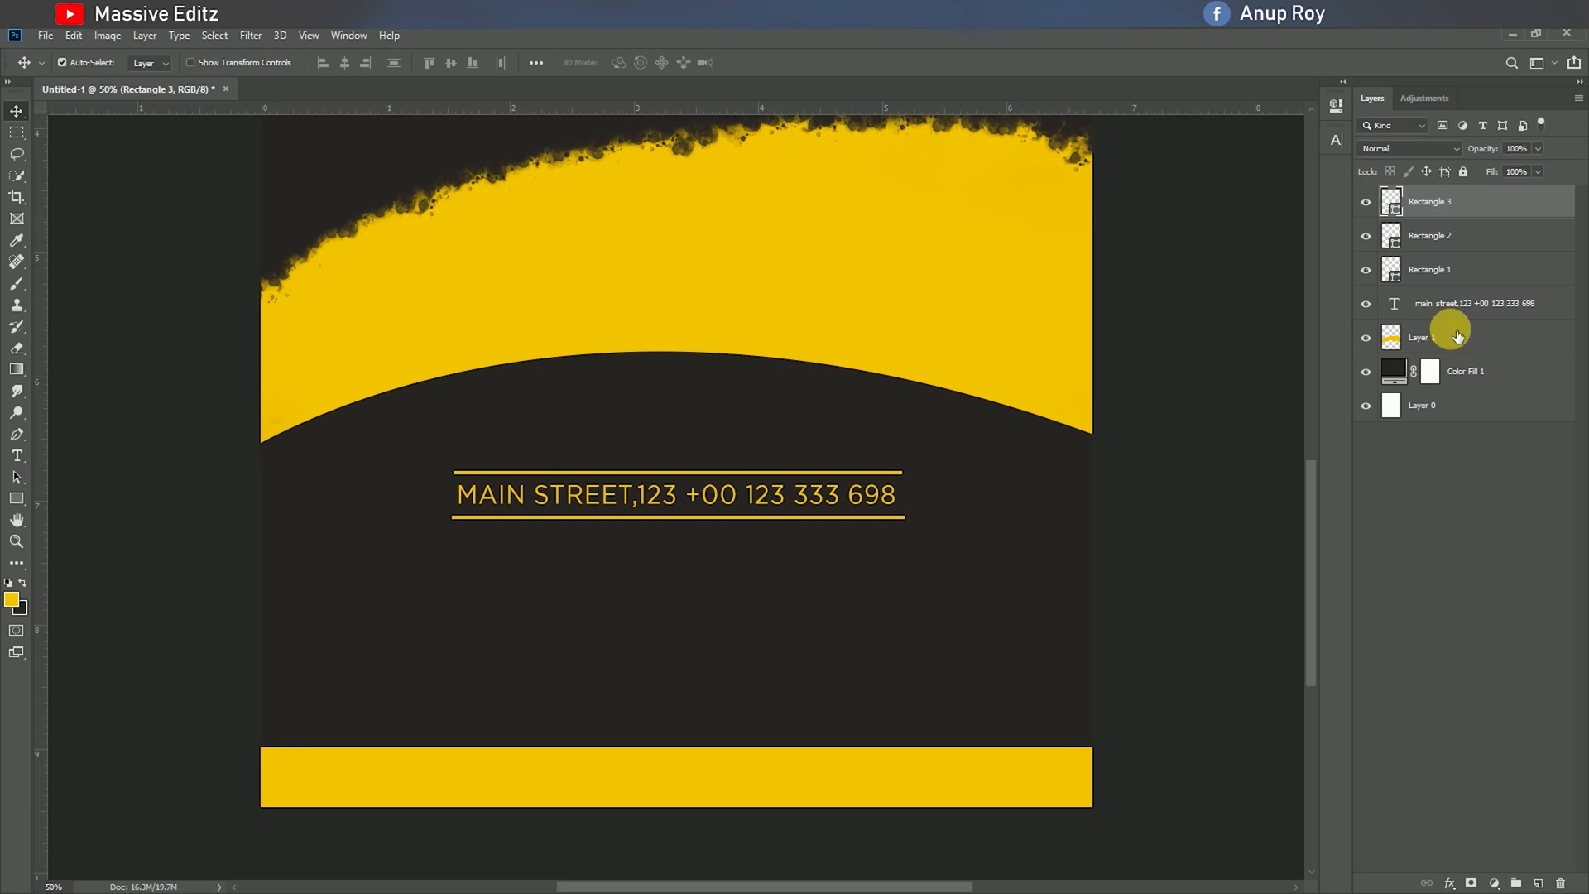
# Step: Move the contact line together with both of its rules up towards the curved band
pyautogui.click(1477, 243)
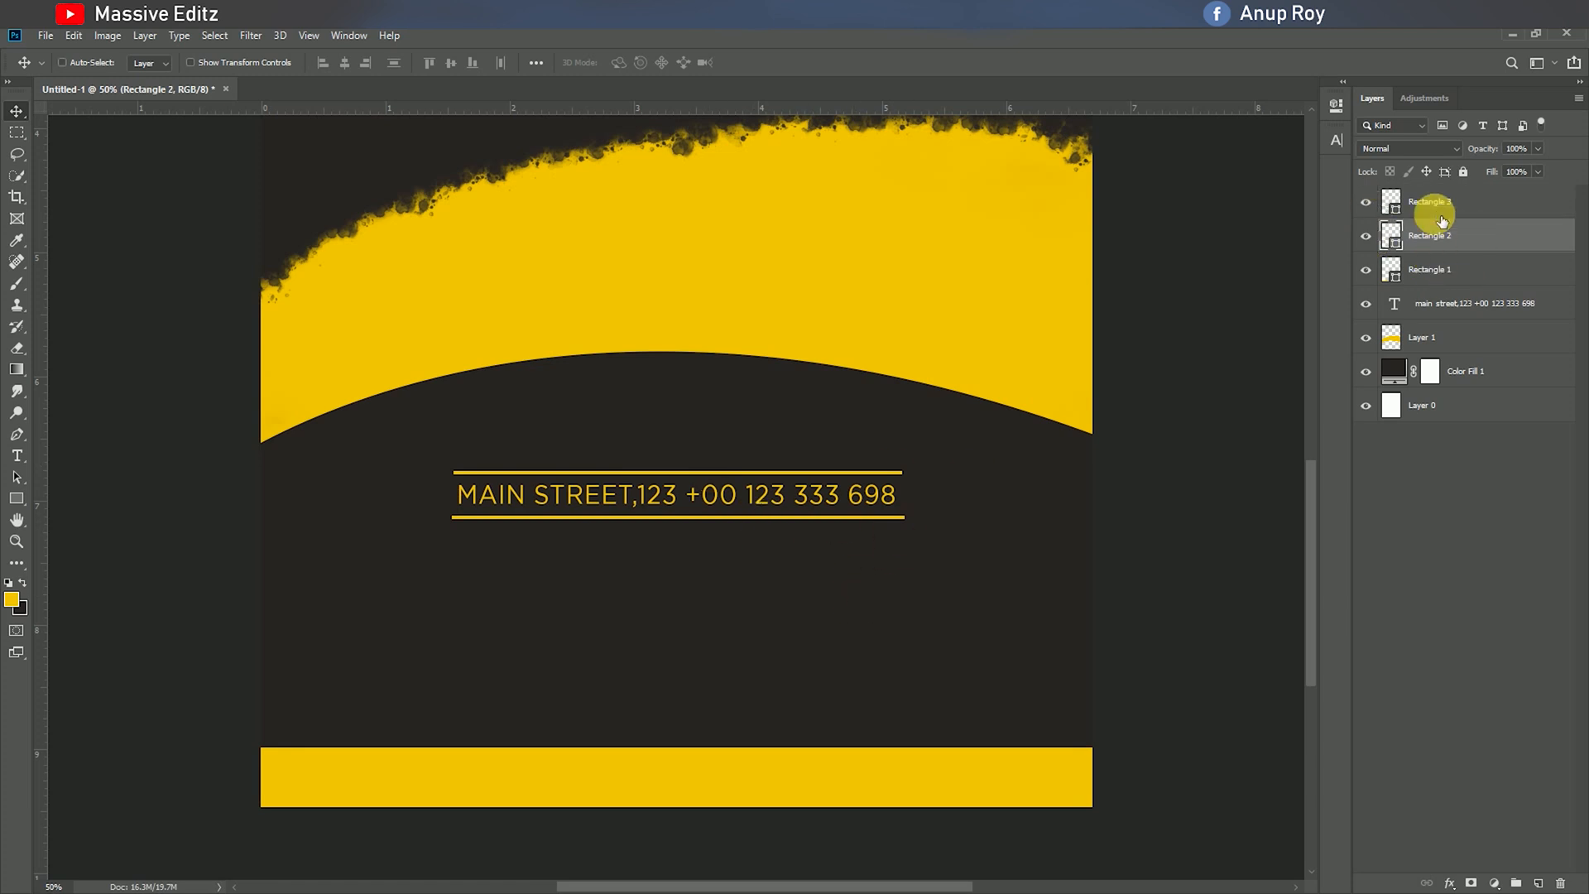
pyautogui.keyDown('ctrl'); pyautogui.click(1434, 213); pyautogui.keyUp('ctrl')
pyautogui.keyDown('ctrl'); pyautogui.click(1439, 308); pyautogui.keyUp('ctrl')
pyautogui.moveTo(758, 508); pyautogui.dragTo(757, 474)
# Step: Bring the 20offgreen.png badge into the poster, placed centrally below the contact line
pyautogui.click(53, 37)
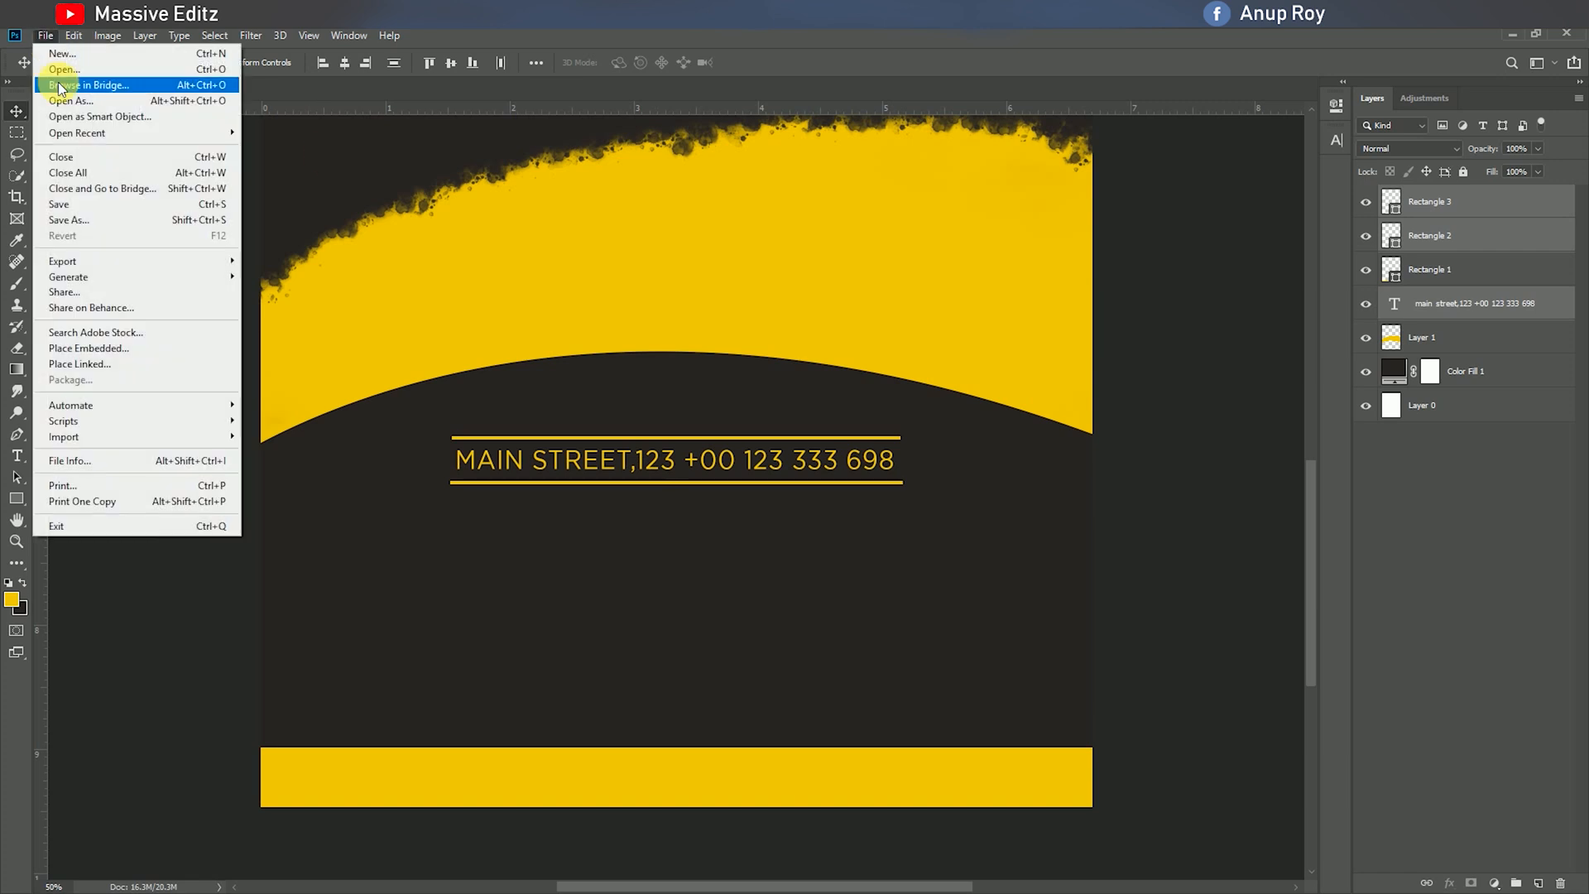
pyautogui.click(51, 65)
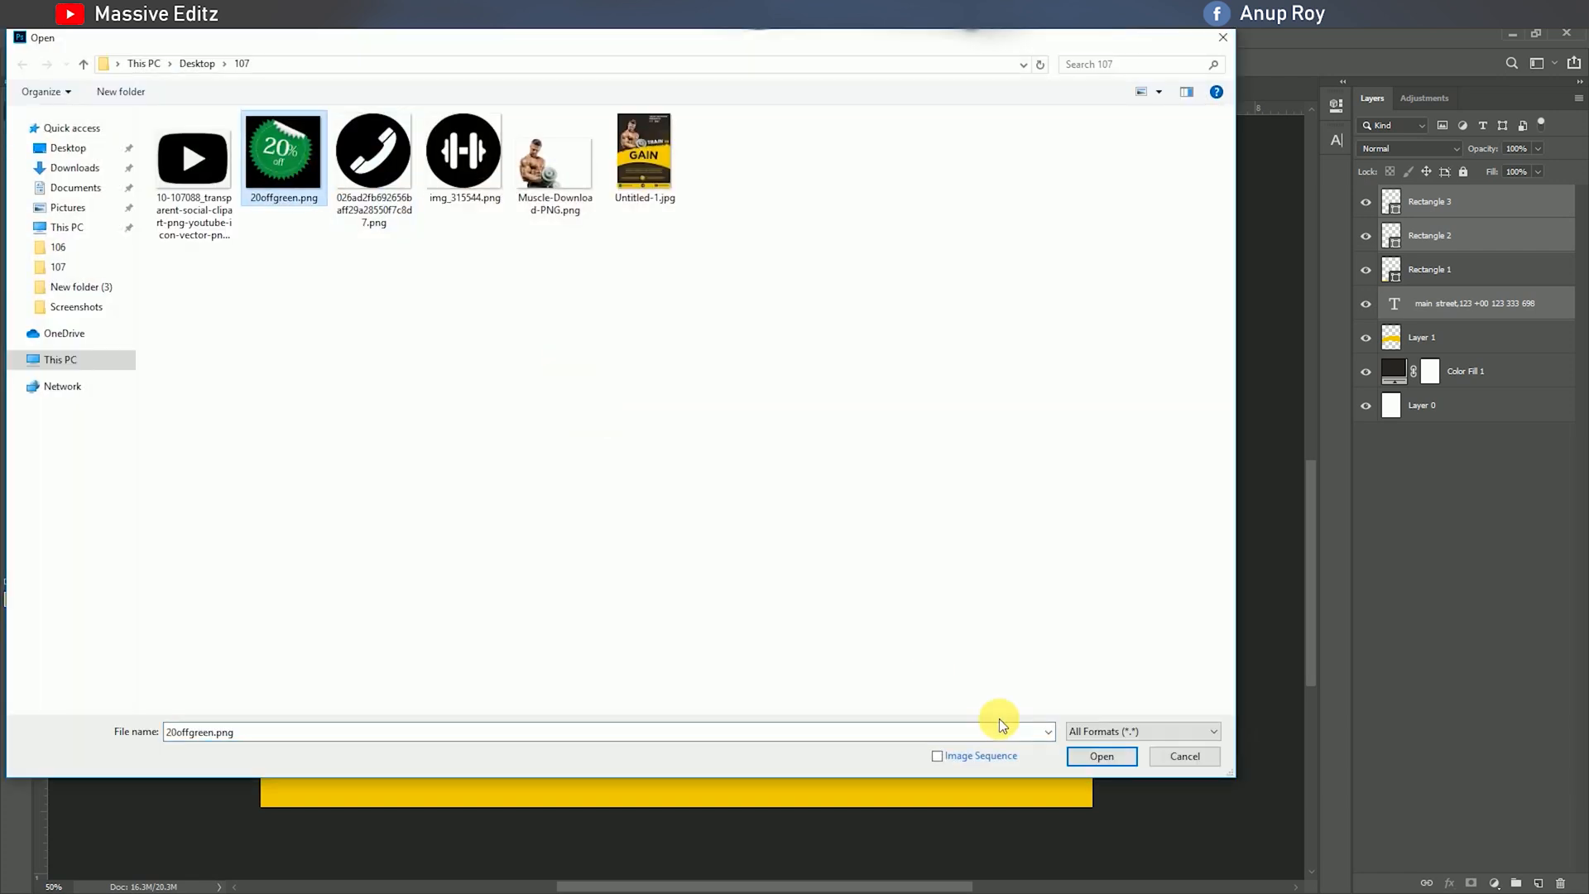
pyautogui.click(1101, 756)
pyautogui.moveTo(654, 485); pyautogui.dragTo(728, 647)
pyautogui.hotkey('ctrl', 't')
pyautogui.click(761, 63)
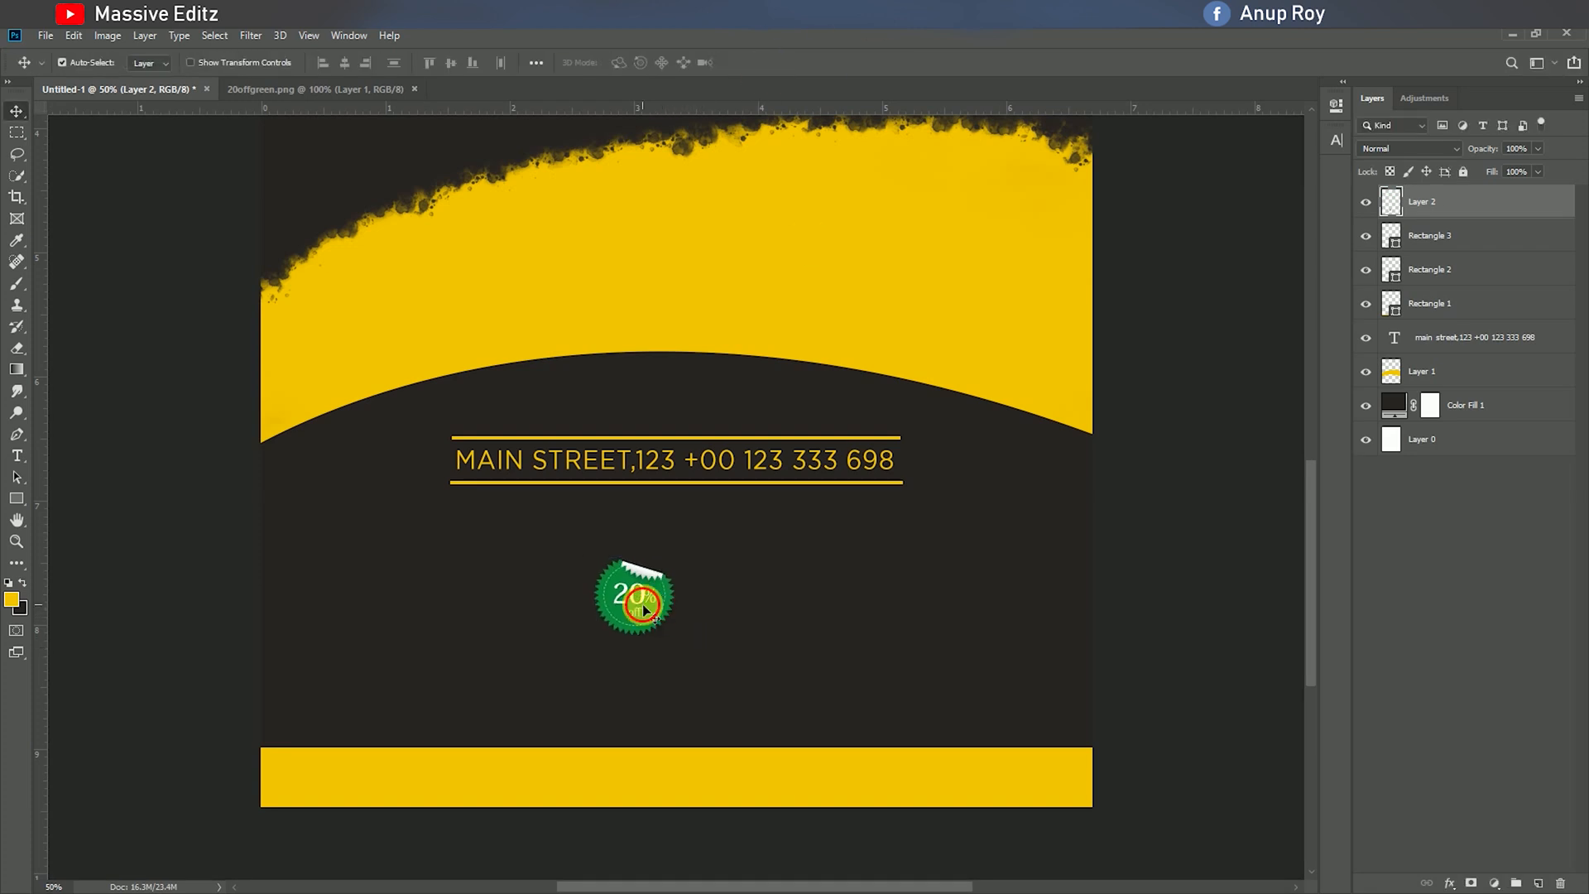
pyautogui.moveTo(647, 609); pyautogui.dragTo(685, 611)
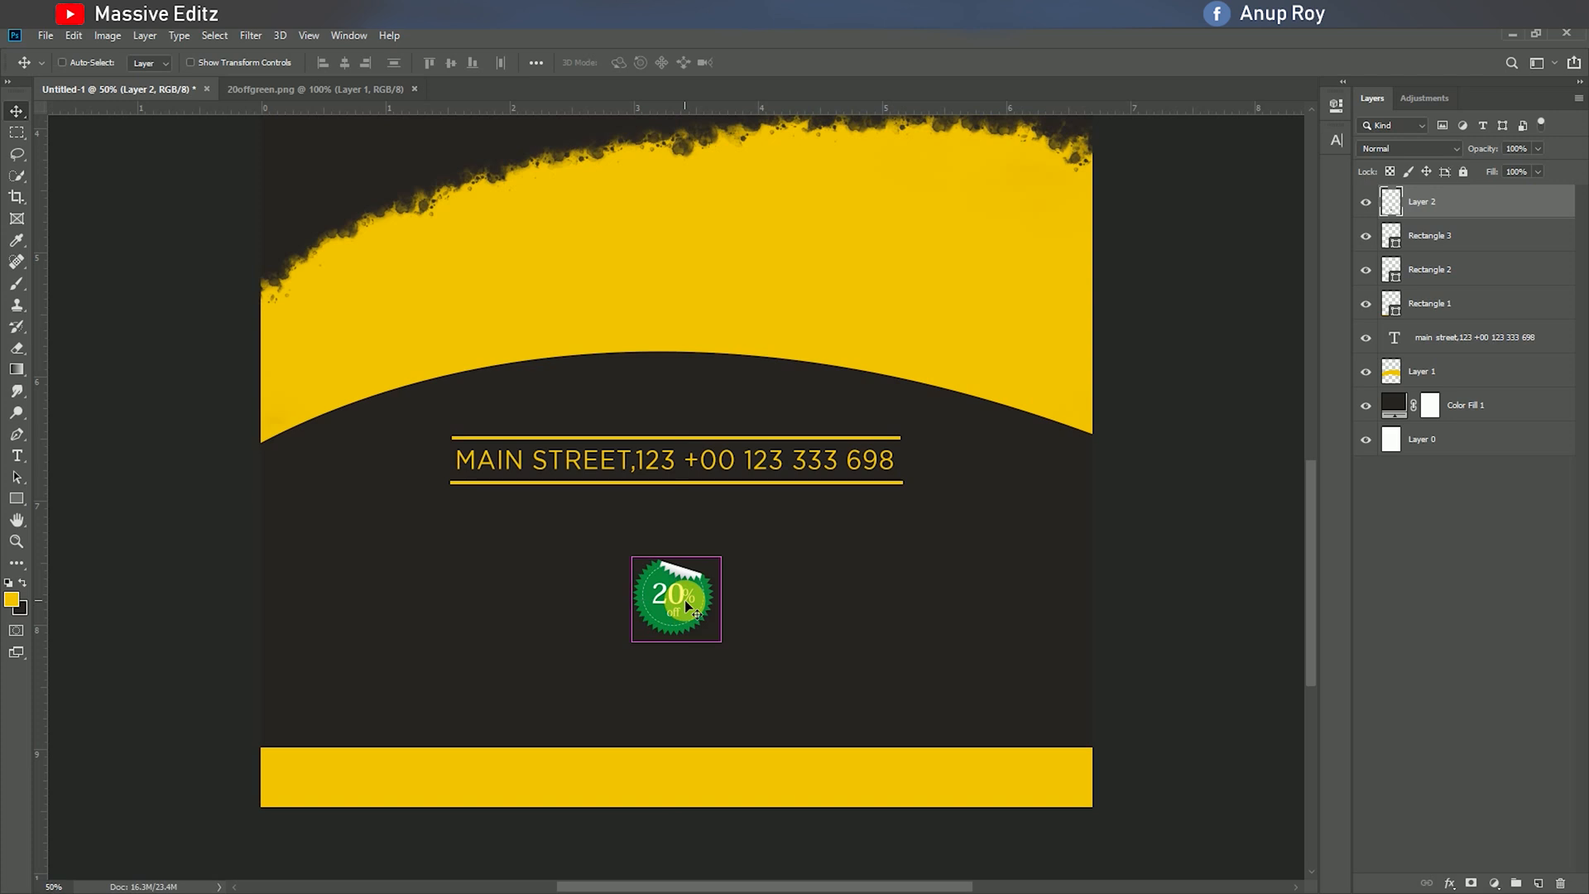
# Step: Recolour the green badge to a muted yellow with Hue/Saturation, using a hue of about -80 and saturation +3
pyautogui.hotkey('ctrl', 'u')
pyautogui.moveTo(1024, 298); pyautogui.dragTo(976, 305)
pyautogui.click(1024, 343)
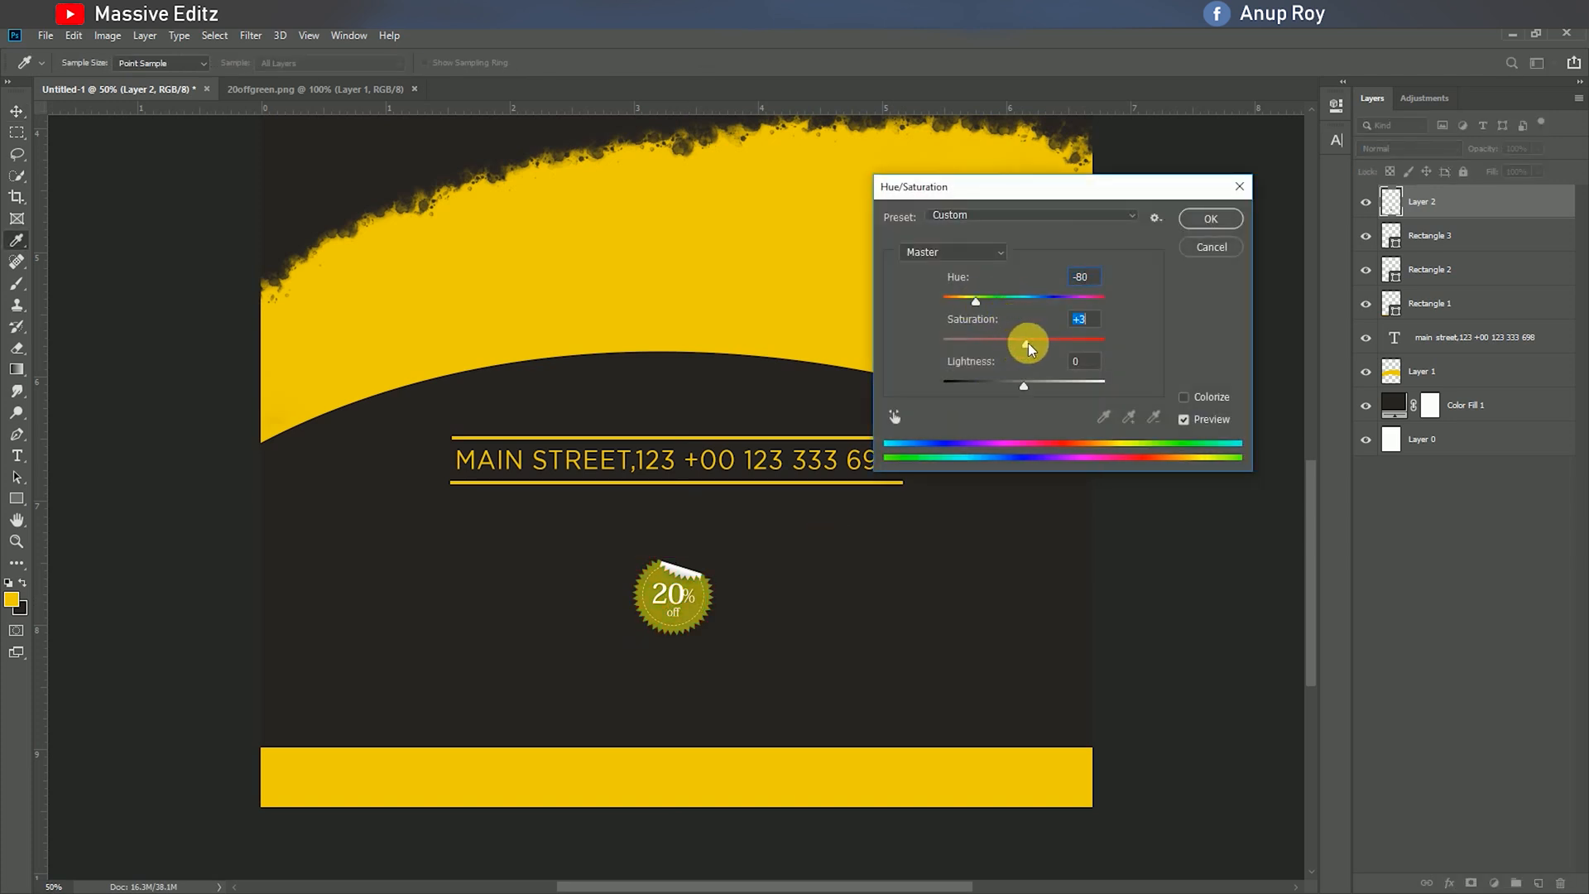
pyautogui.moveTo(977, 301); pyautogui.dragTo(975, 304)
pyautogui.click(1210, 218)
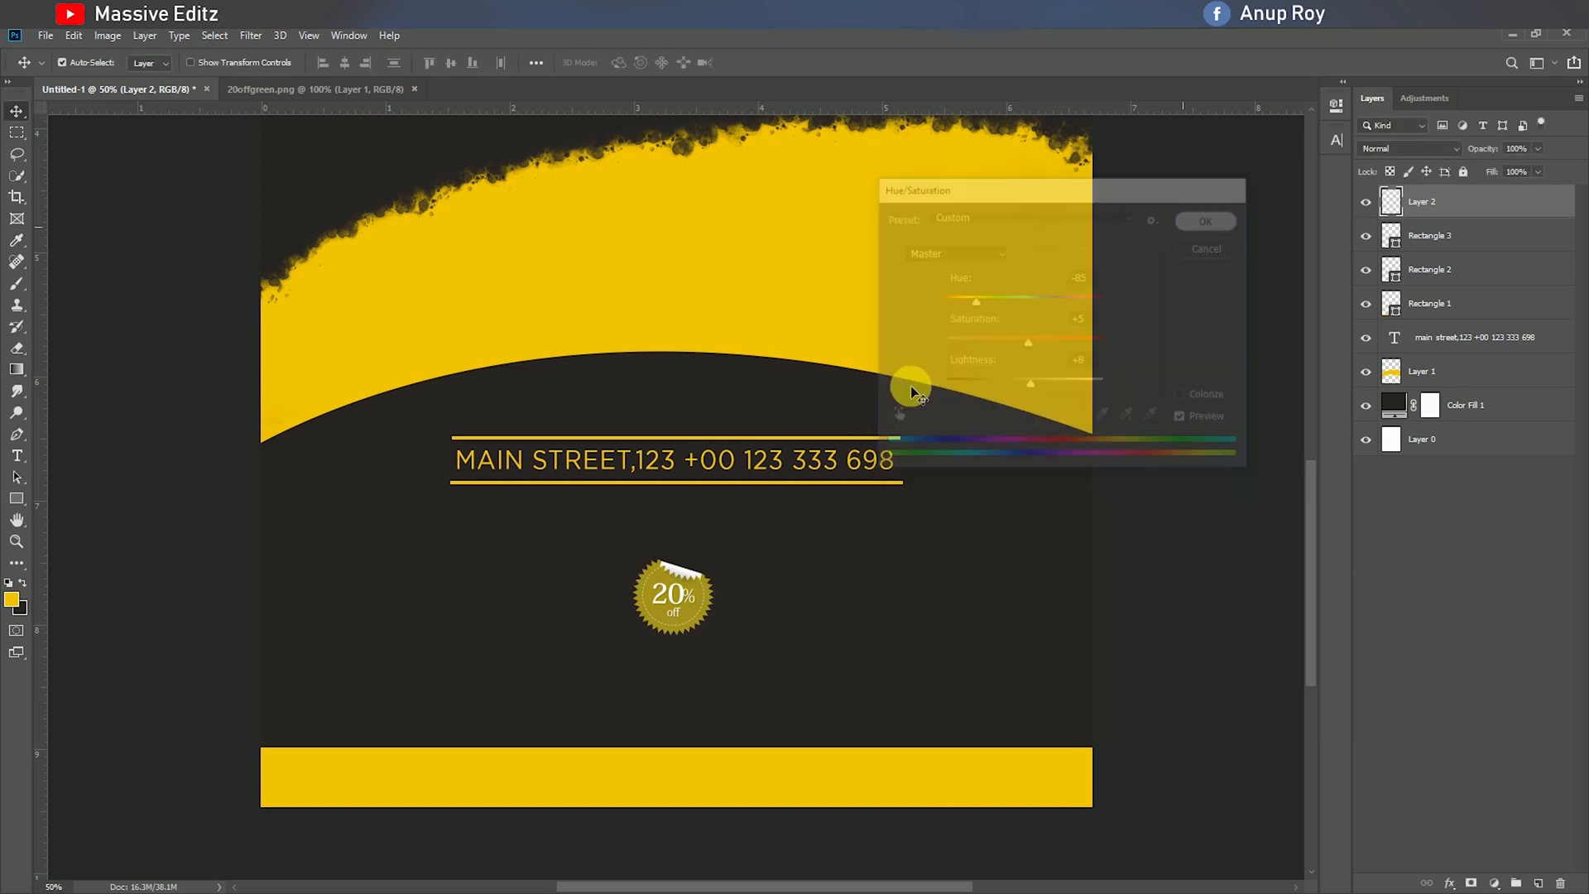
# Step: Paste the gym description as new text in the dark area below the badge and set it to 4 pt
pyautogui.click(17, 458)
pyautogui.click(394, 653)
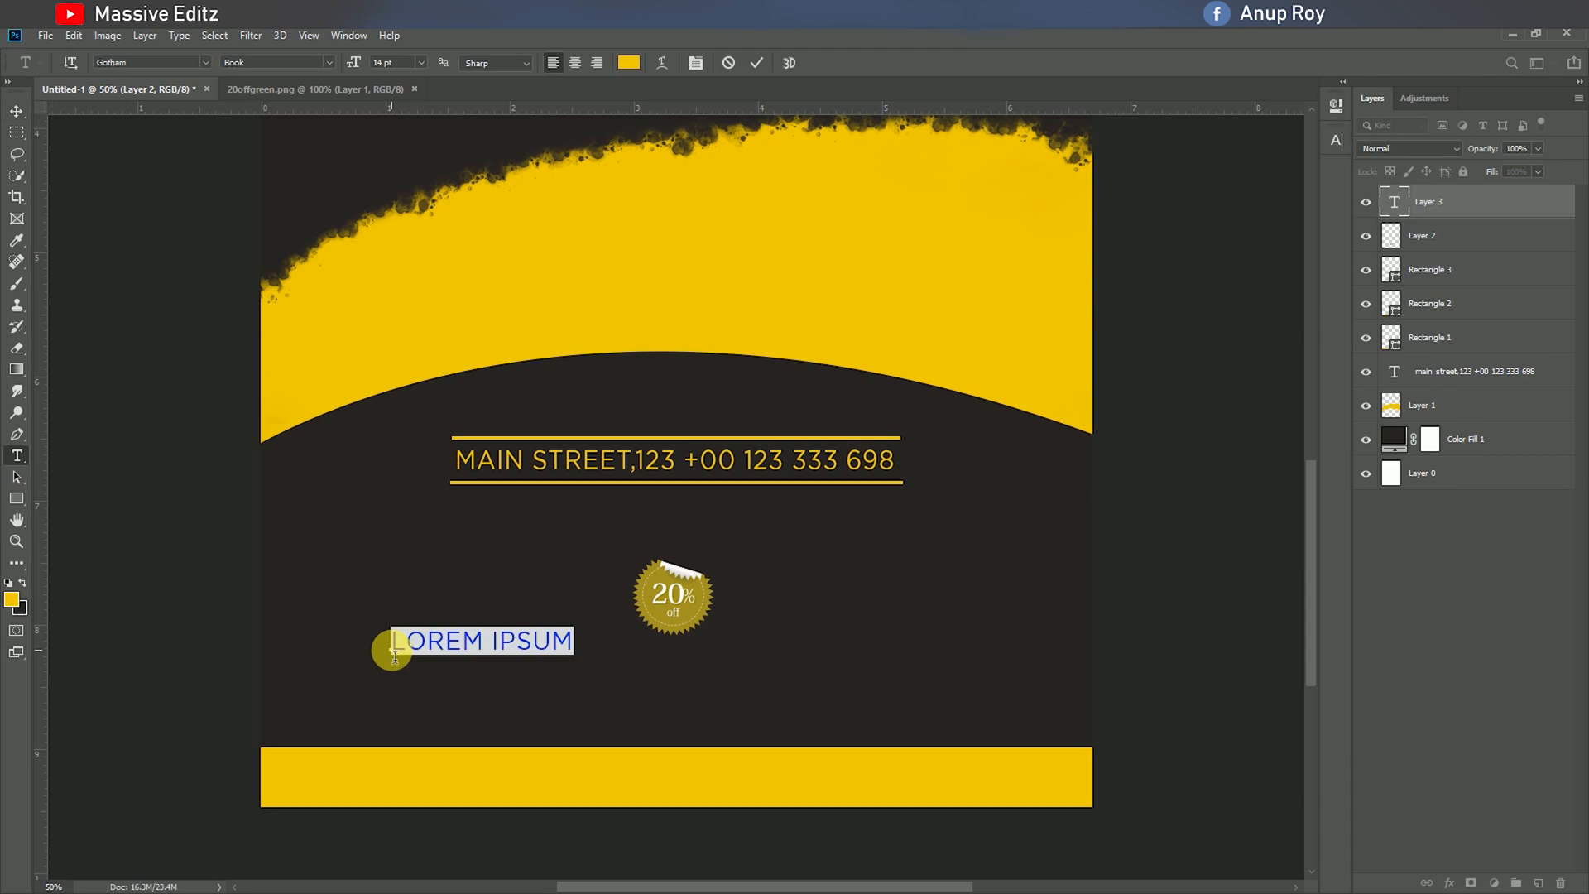
pyautogui.hotkey('ctrl', 'v')
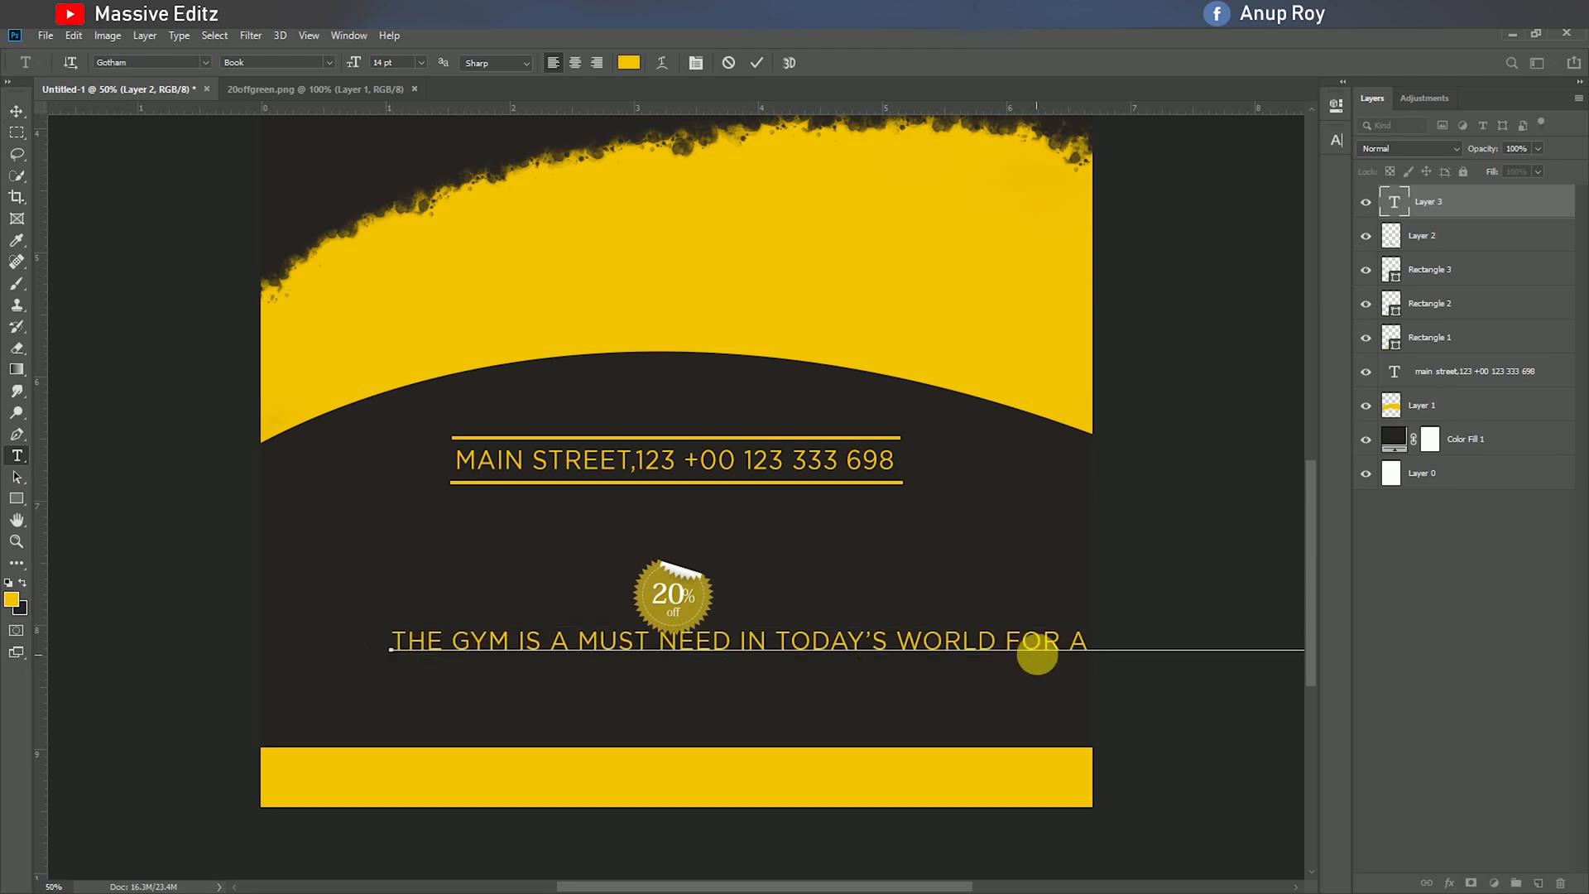
pyautogui.tripleClick(402, 644)
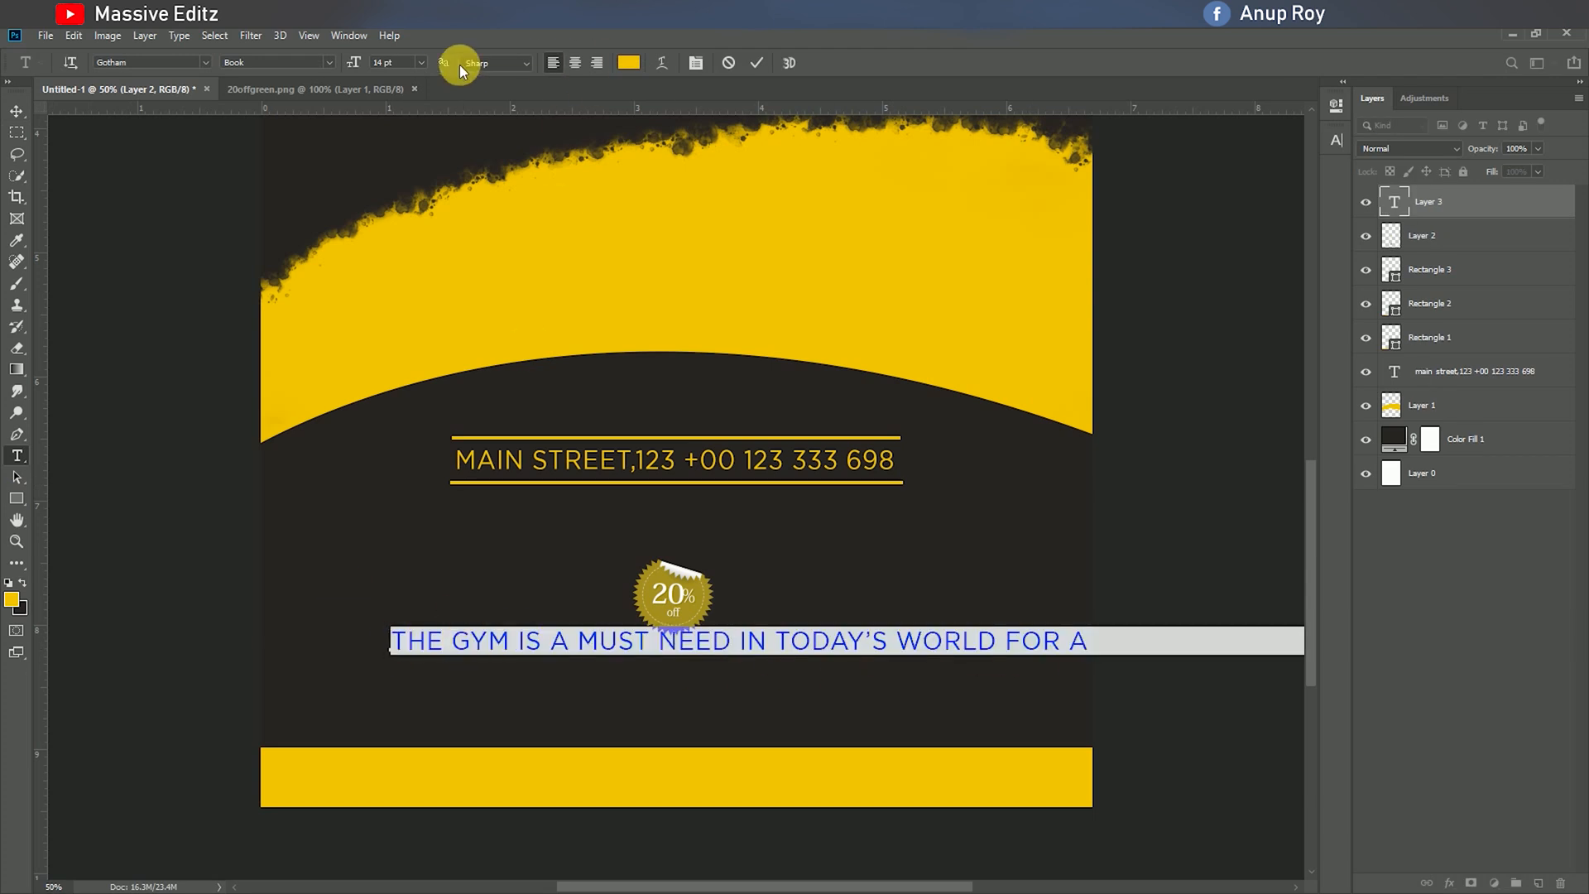
pyautogui.click(421, 63)
pyautogui.click(409, 78)
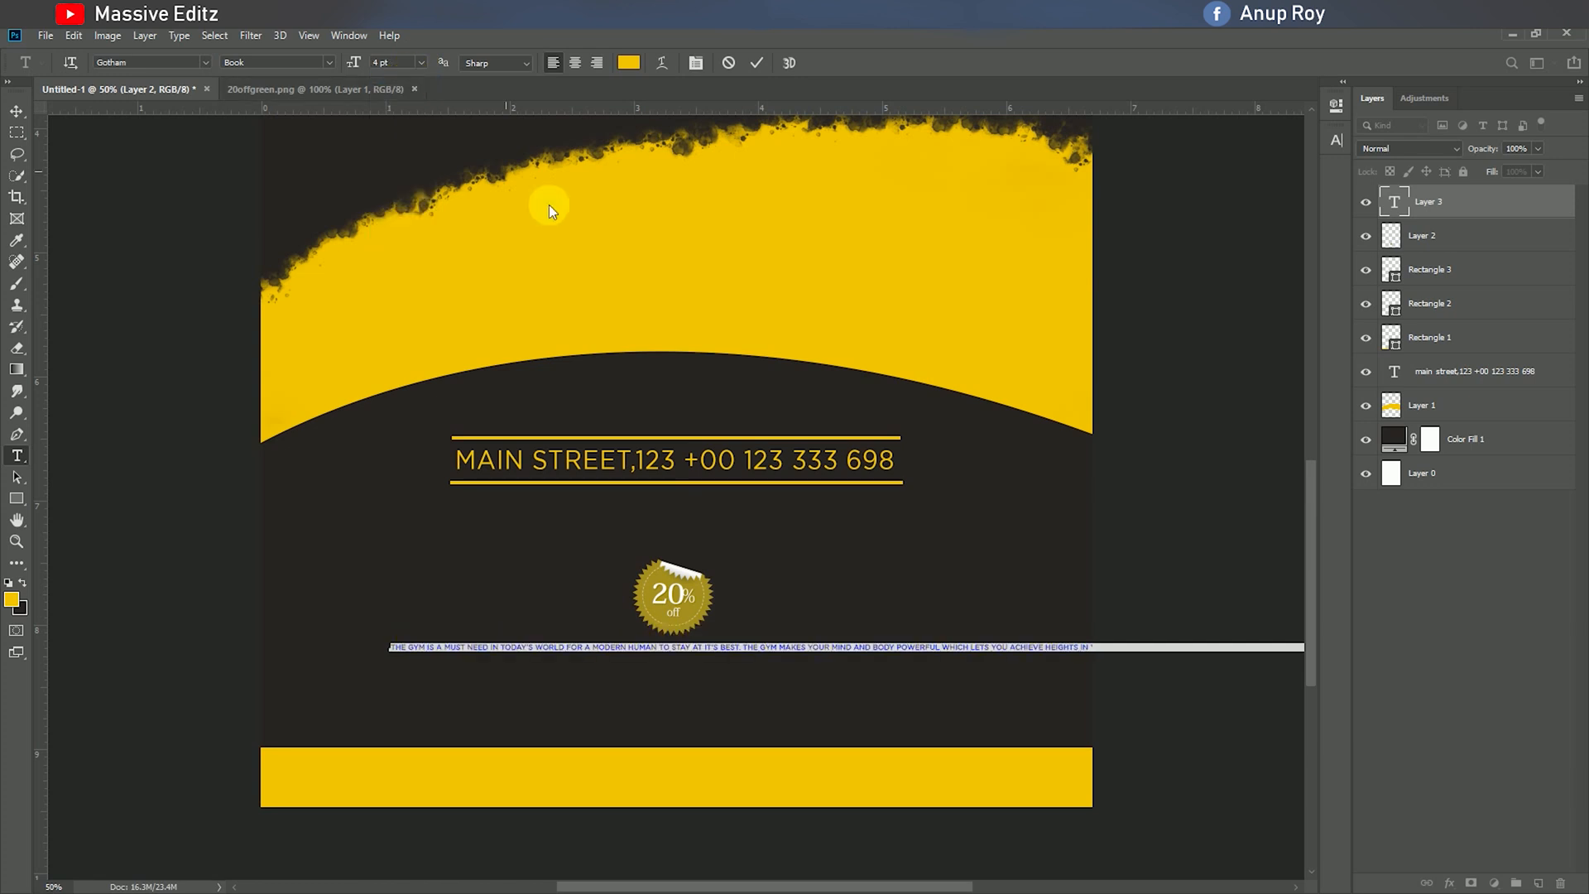
# Step: Break the long gym description into a compact five-line paragraph
pyautogui.click(660, 646)
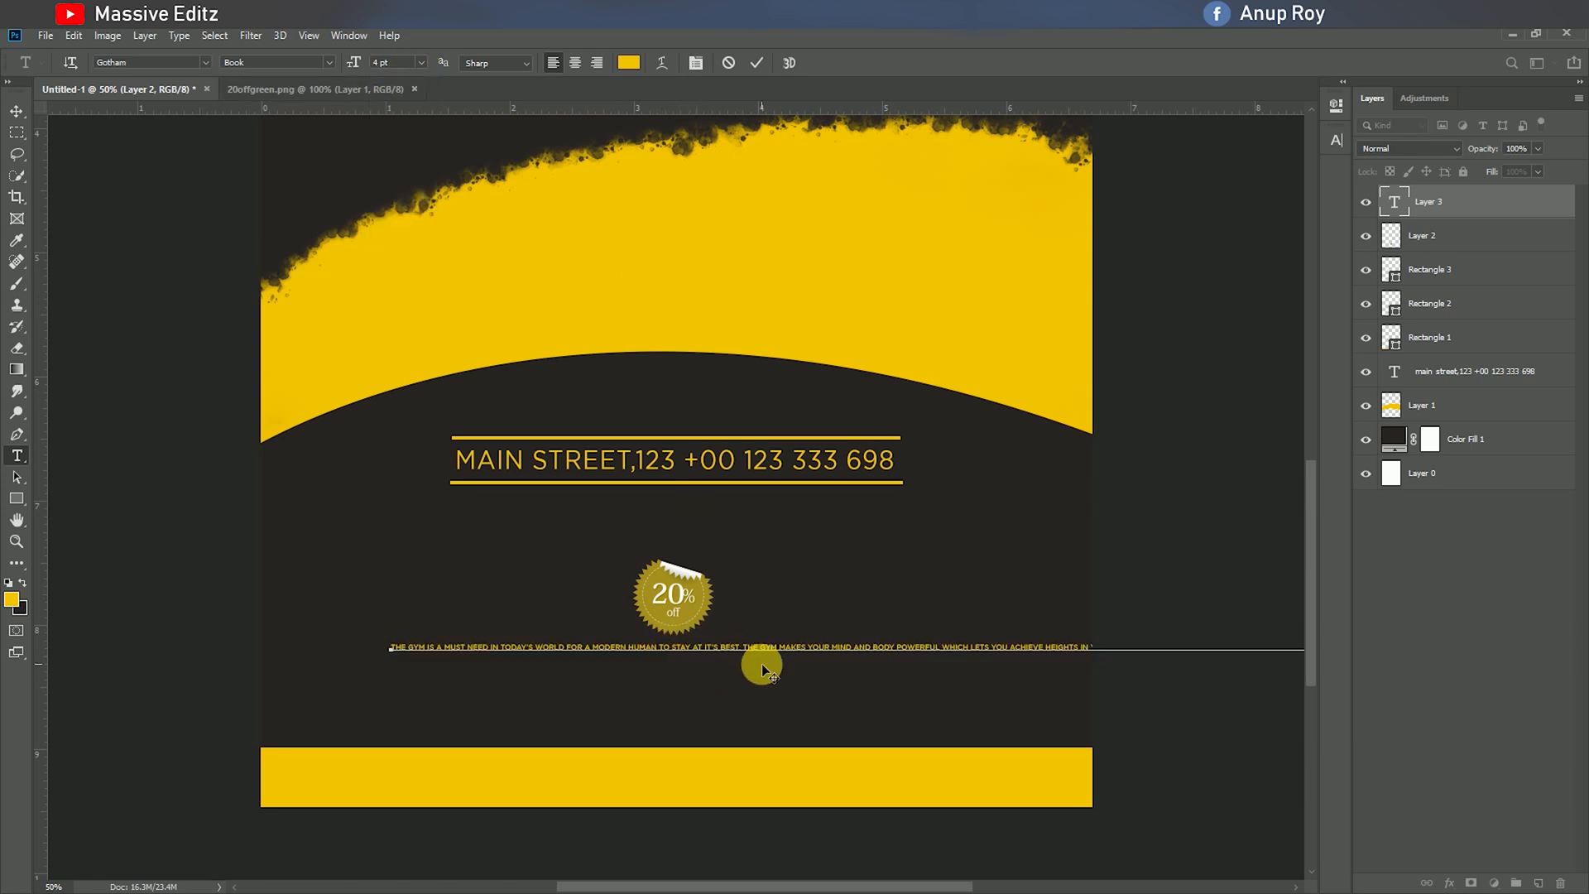
pyautogui.press('Return')
pyautogui.click(672, 655)
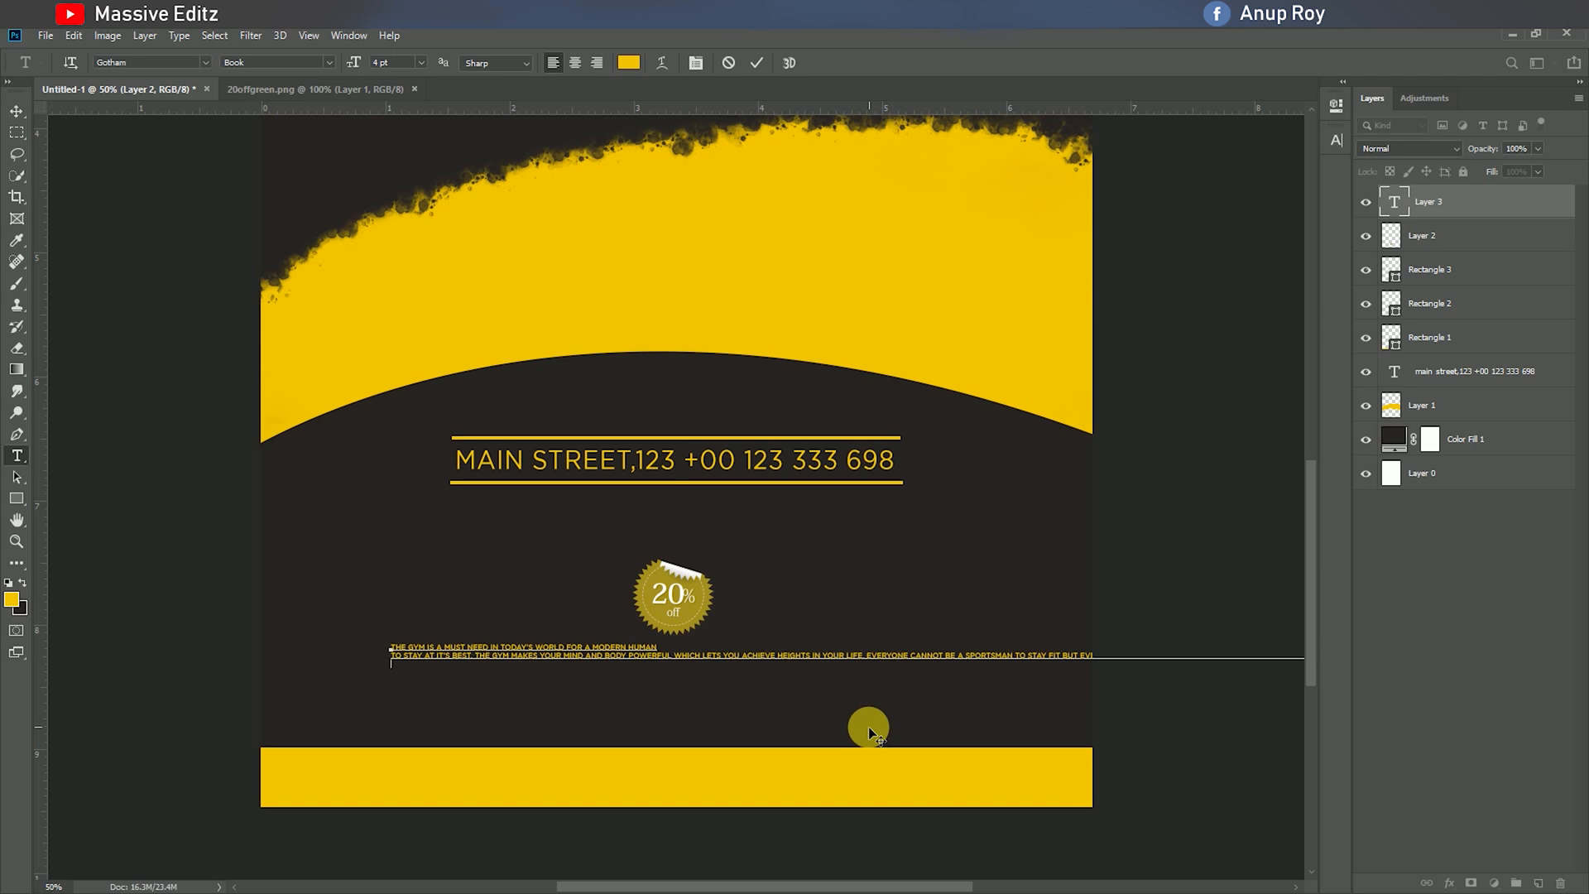
pyautogui.press('Return')
pyautogui.click(670, 667)
pyautogui.press('Return')
pyautogui.click(679, 672)
pyautogui.press('Return')
# Step: Set the whole gym paragraph to the Medium font style and commit the text
pyautogui.hotkey('ctrl', 'a')
pyautogui.click(420, 62)
pyautogui.click(405, 73)
pyautogui.click(420, 62)
pyautogui.hotkey('ctrl', 'z')
pyautogui.click(1336, 140)
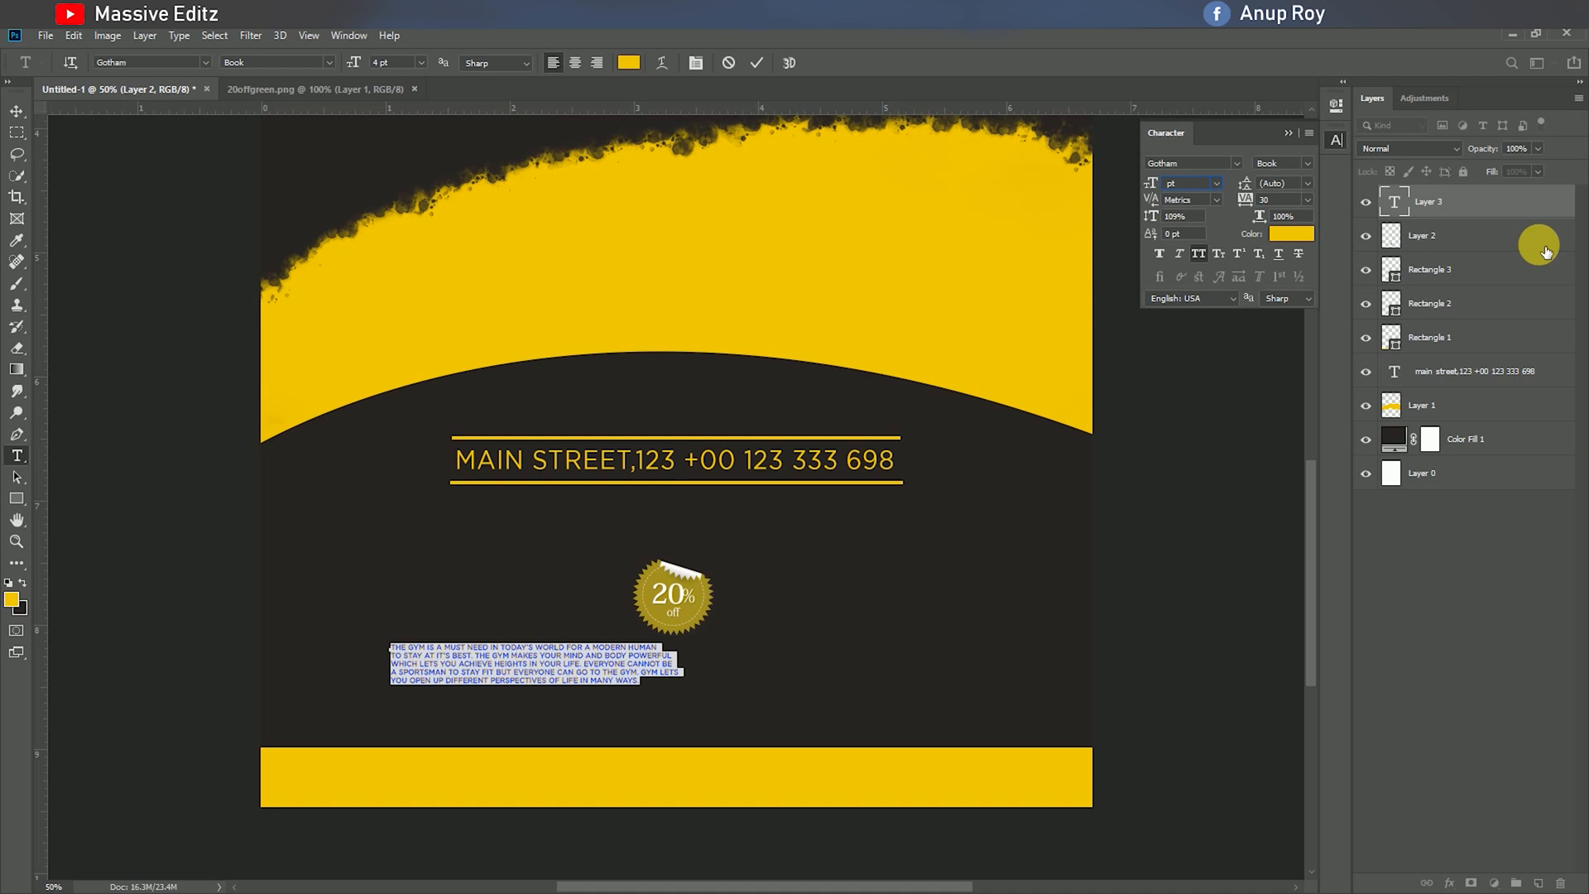
pyautogui.click(1308, 163)
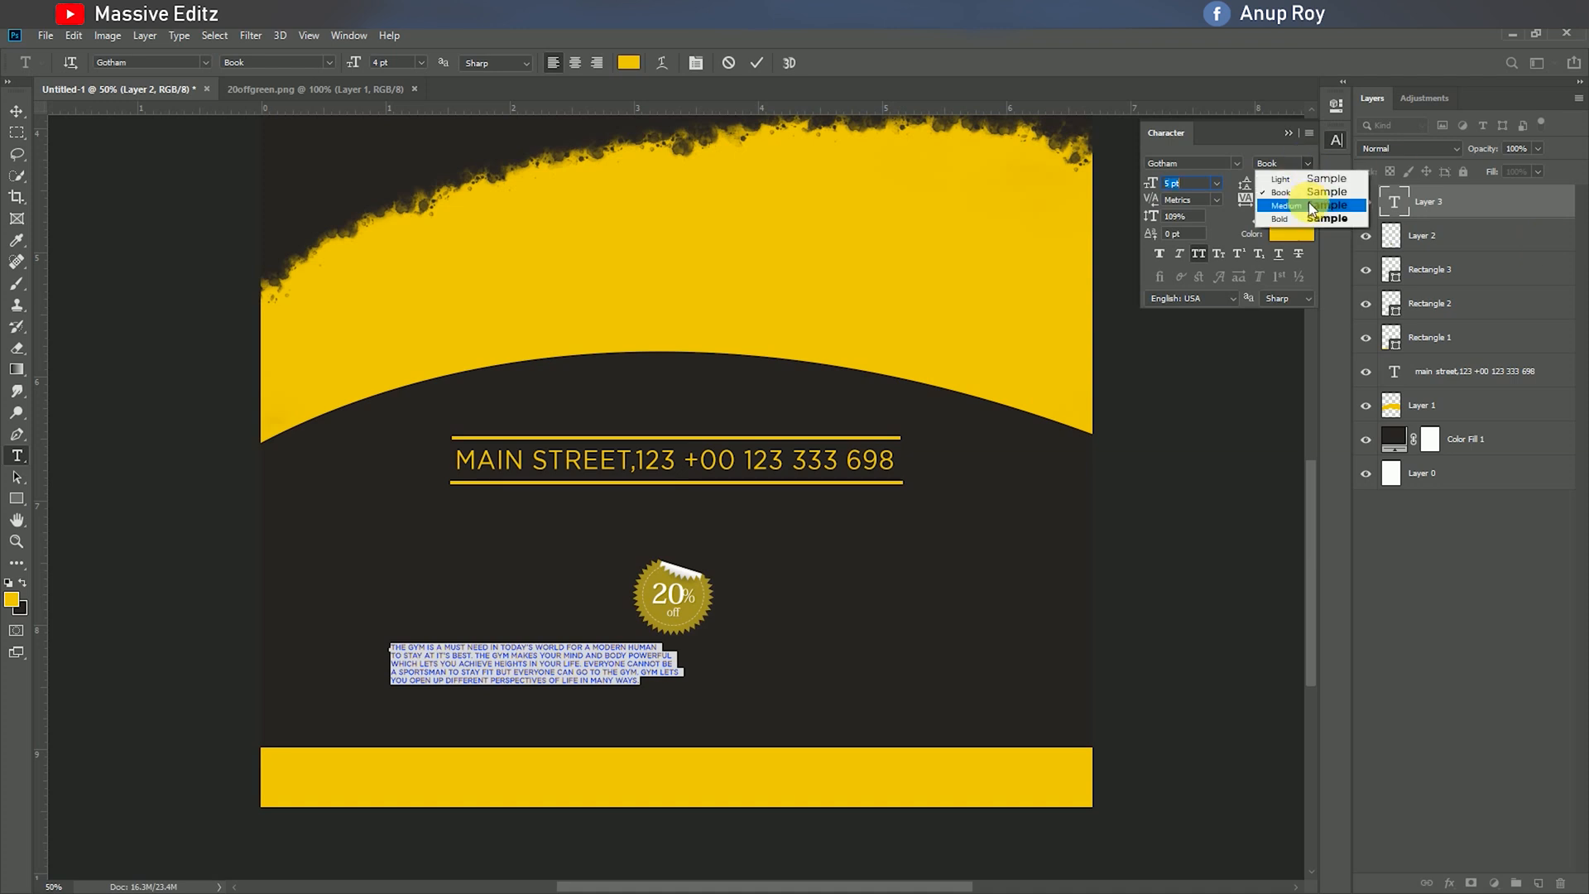
pyautogui.click(1301, 206)
pyautogui.click(1288, 133)
pyautogui.click(755, 62)
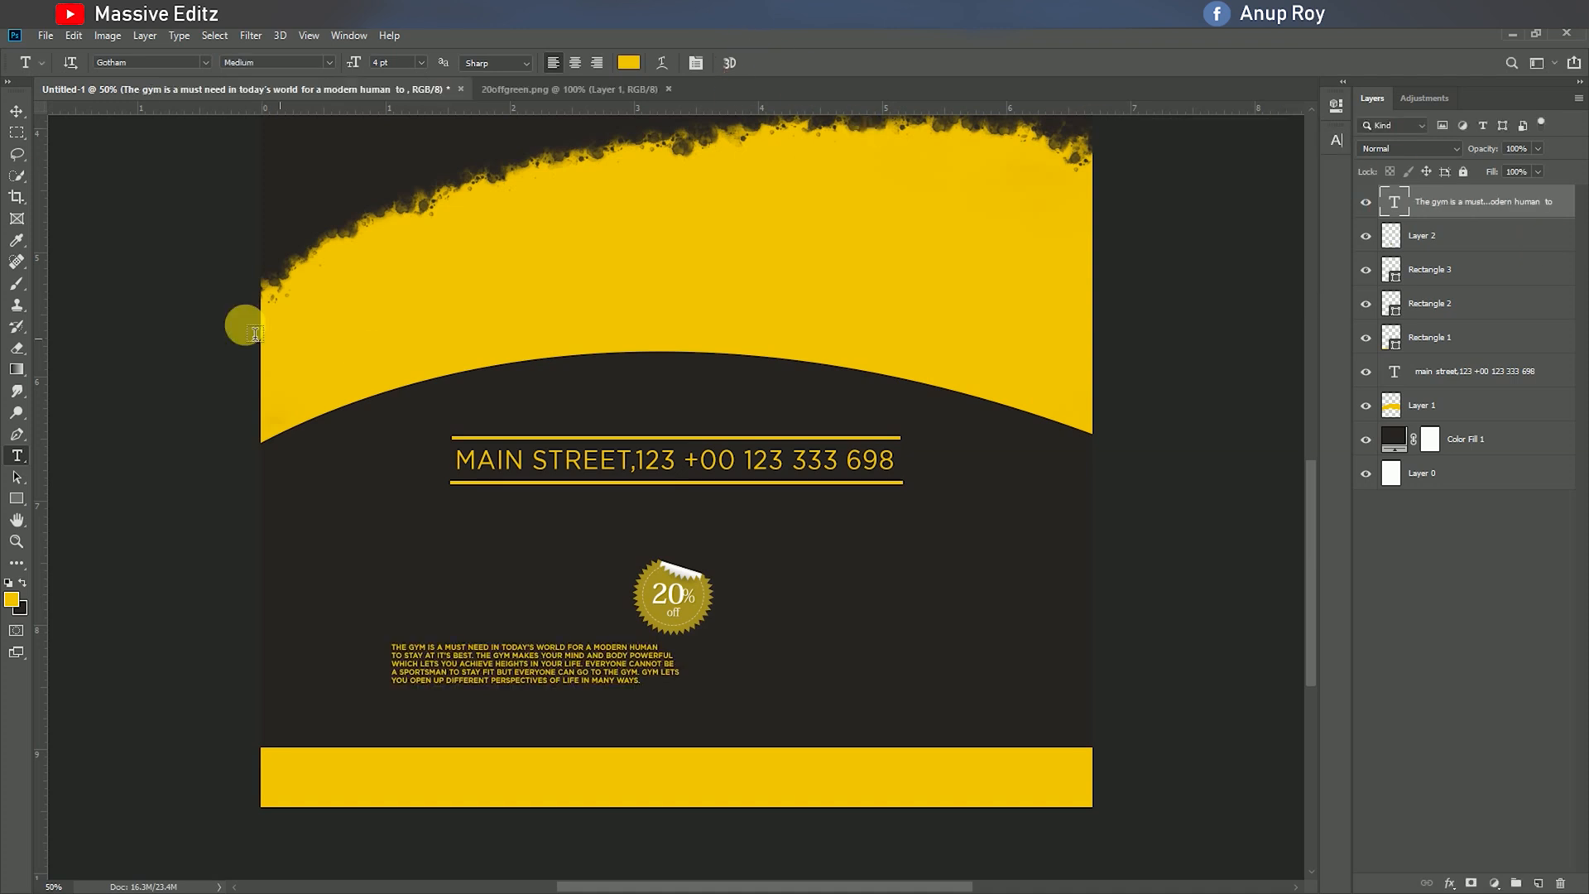
# Step: Right-align the gym paragraph's text
pyautogui.moveTo(403, 657); pyautogui.dragTo(621, 705)
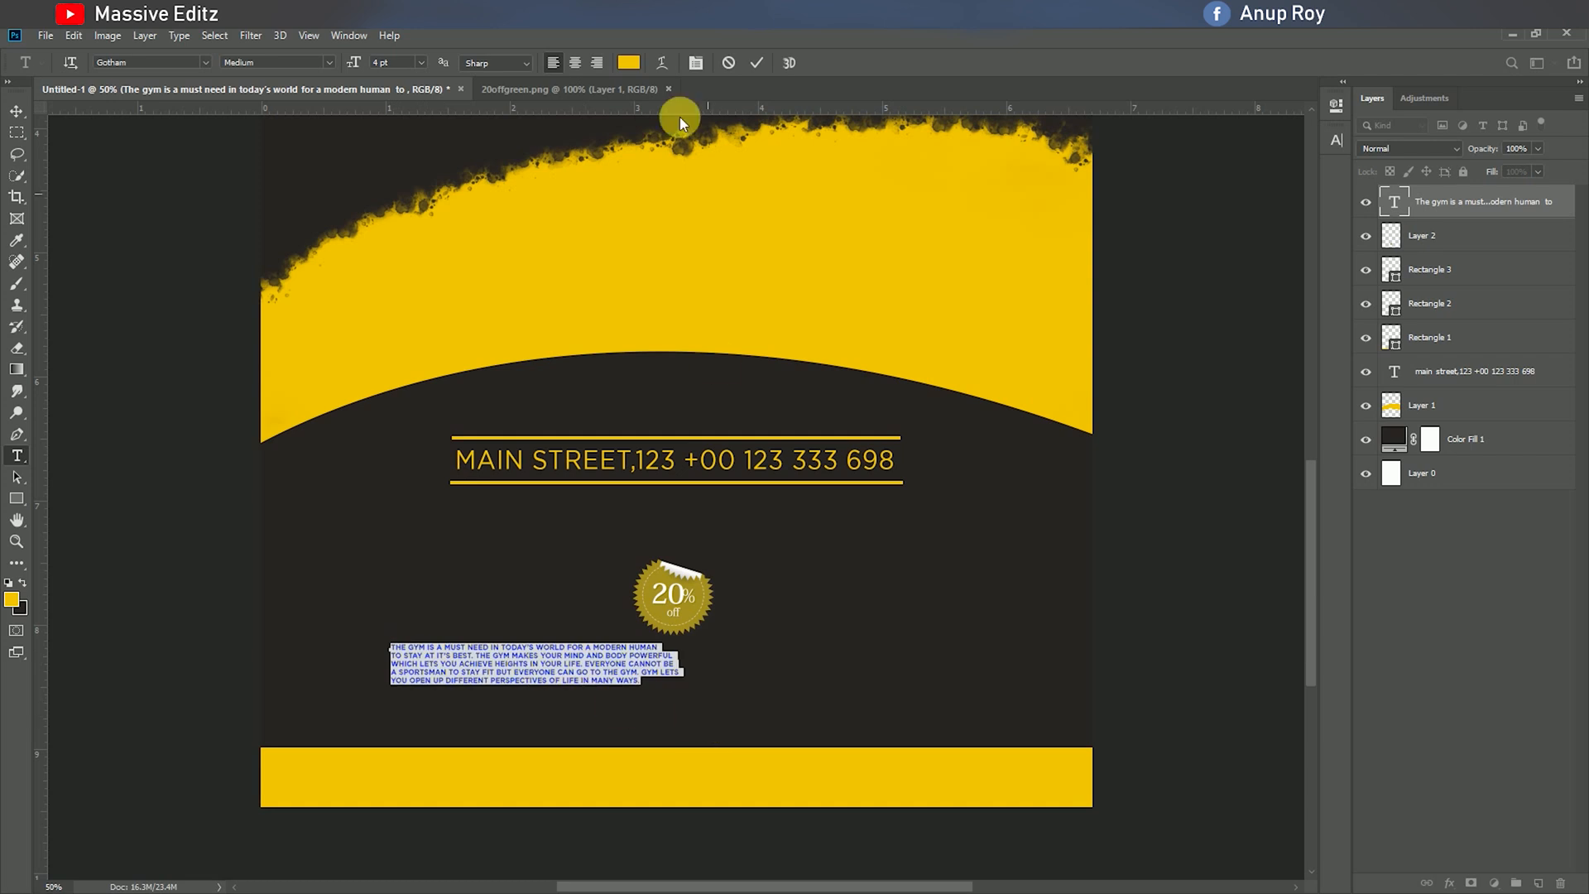
pyautogui.click(596, 62)
pyautogui.click(554, 328)
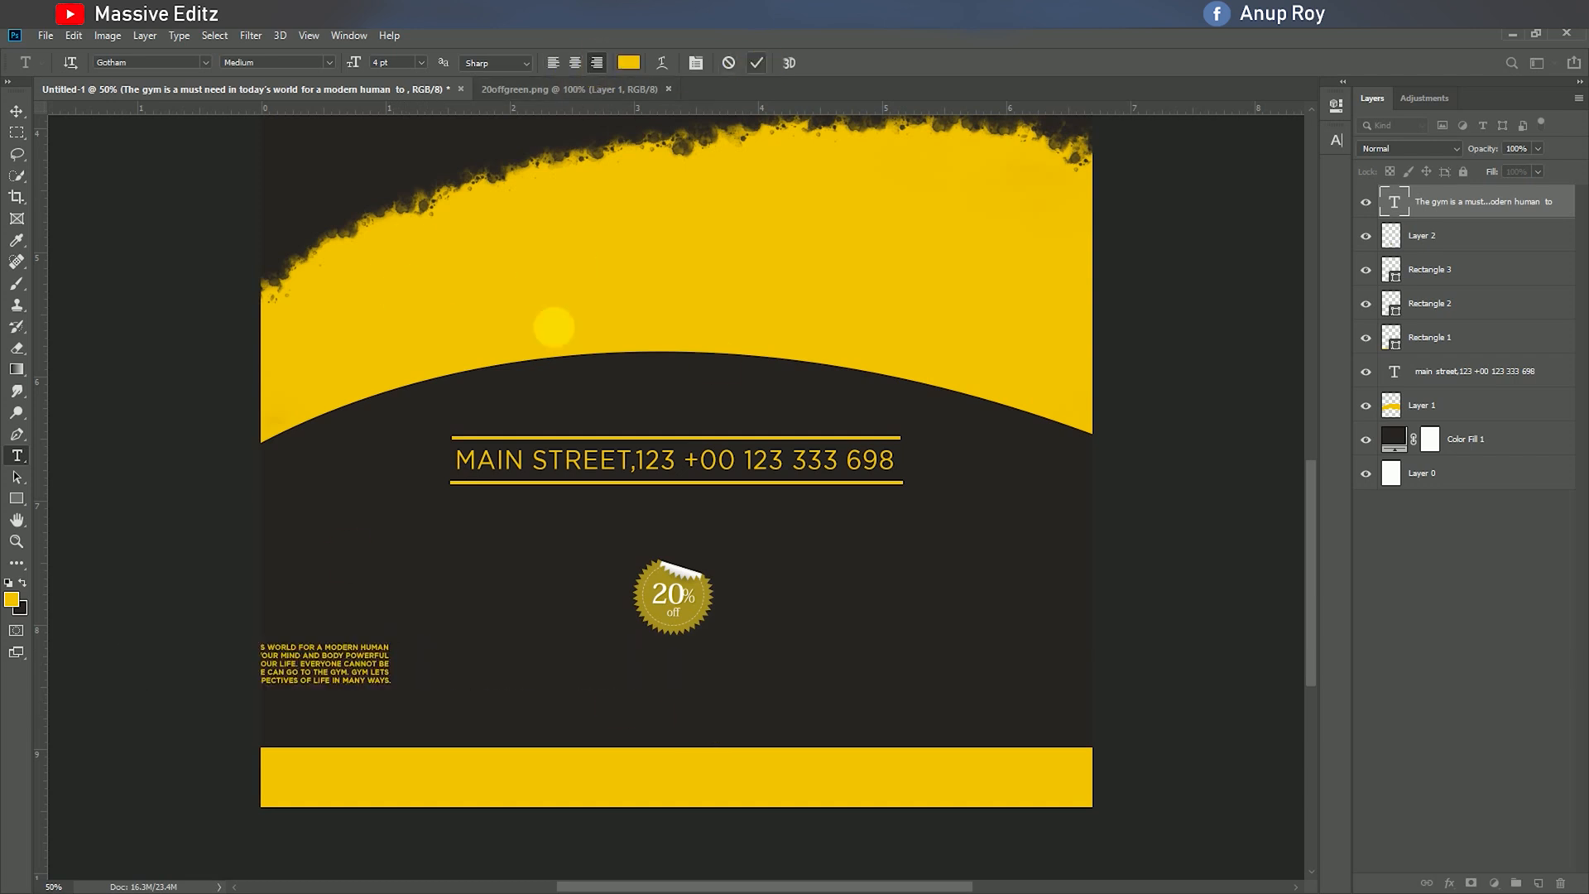
# Step: Move the gym paragraph to the left side of the badge and nudge it to leave a small gap
pyautogui.click(16, 110)
pyautogui.moveTo(365, 642); pyautogui.dragTo(591, 610)
pyautogui.press('Left')
pyautogui.press('Left')
pyautogui.press('Left')
pyautogui.press('Left')
pyautogui.press('Left')
pyautogui.press('Left')
pyautogui.press('Left')
pyautogui.press('Left')
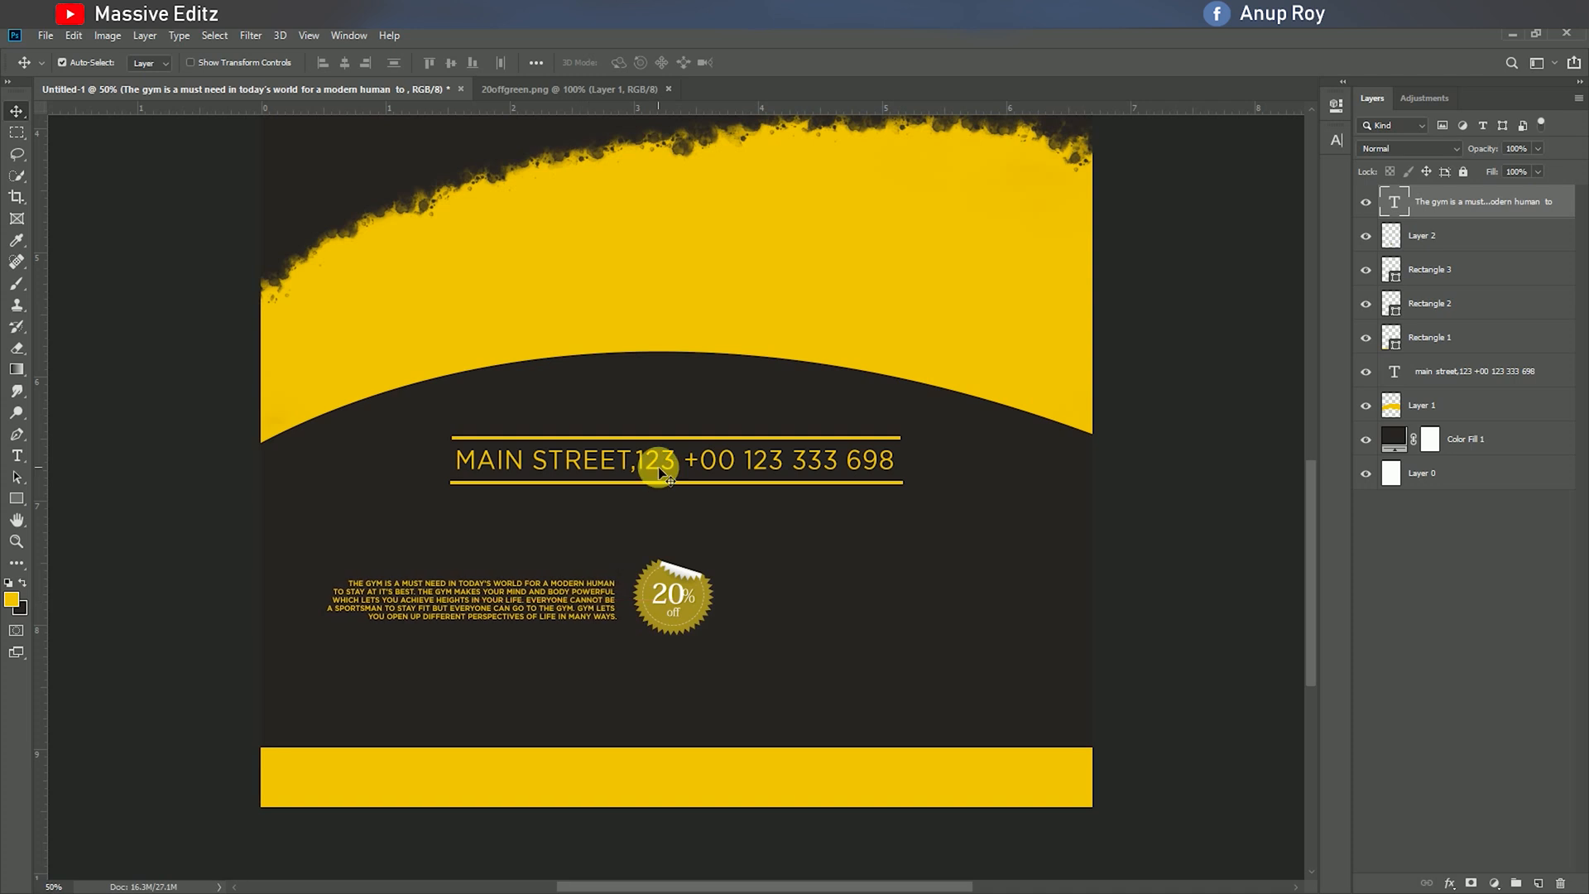
# Step: Place a left-aligned copy of the gym paragraph on the right side of the badge
pyautogui.moveTo(529, 600); pyautogui.dragTo(864, 693)
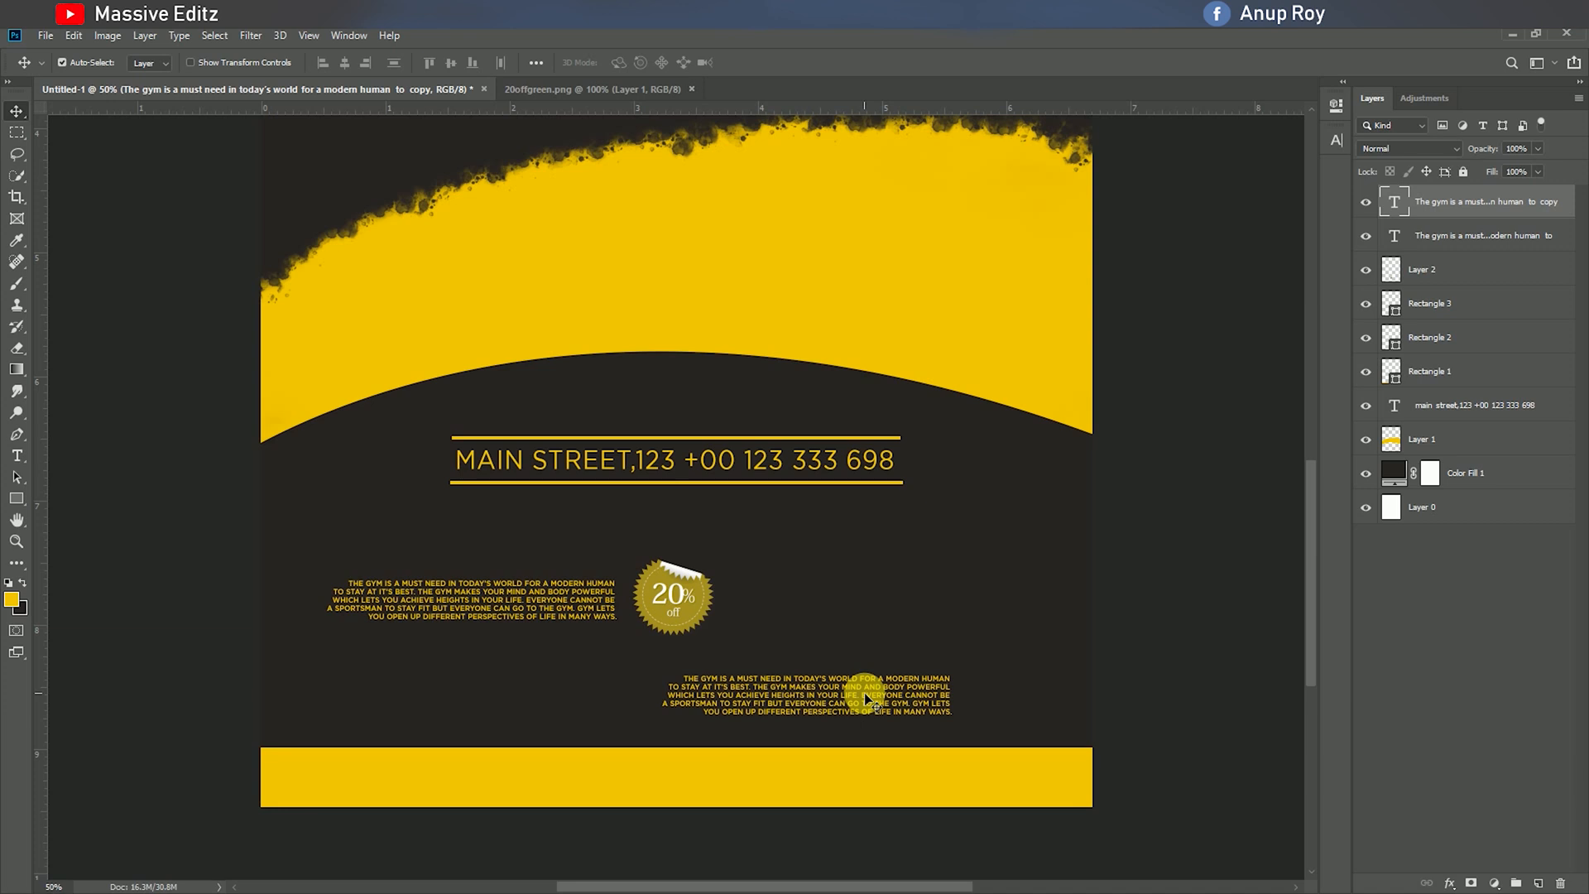
pyautogui.click(16, 455)
pyautogui.click(736, 691)
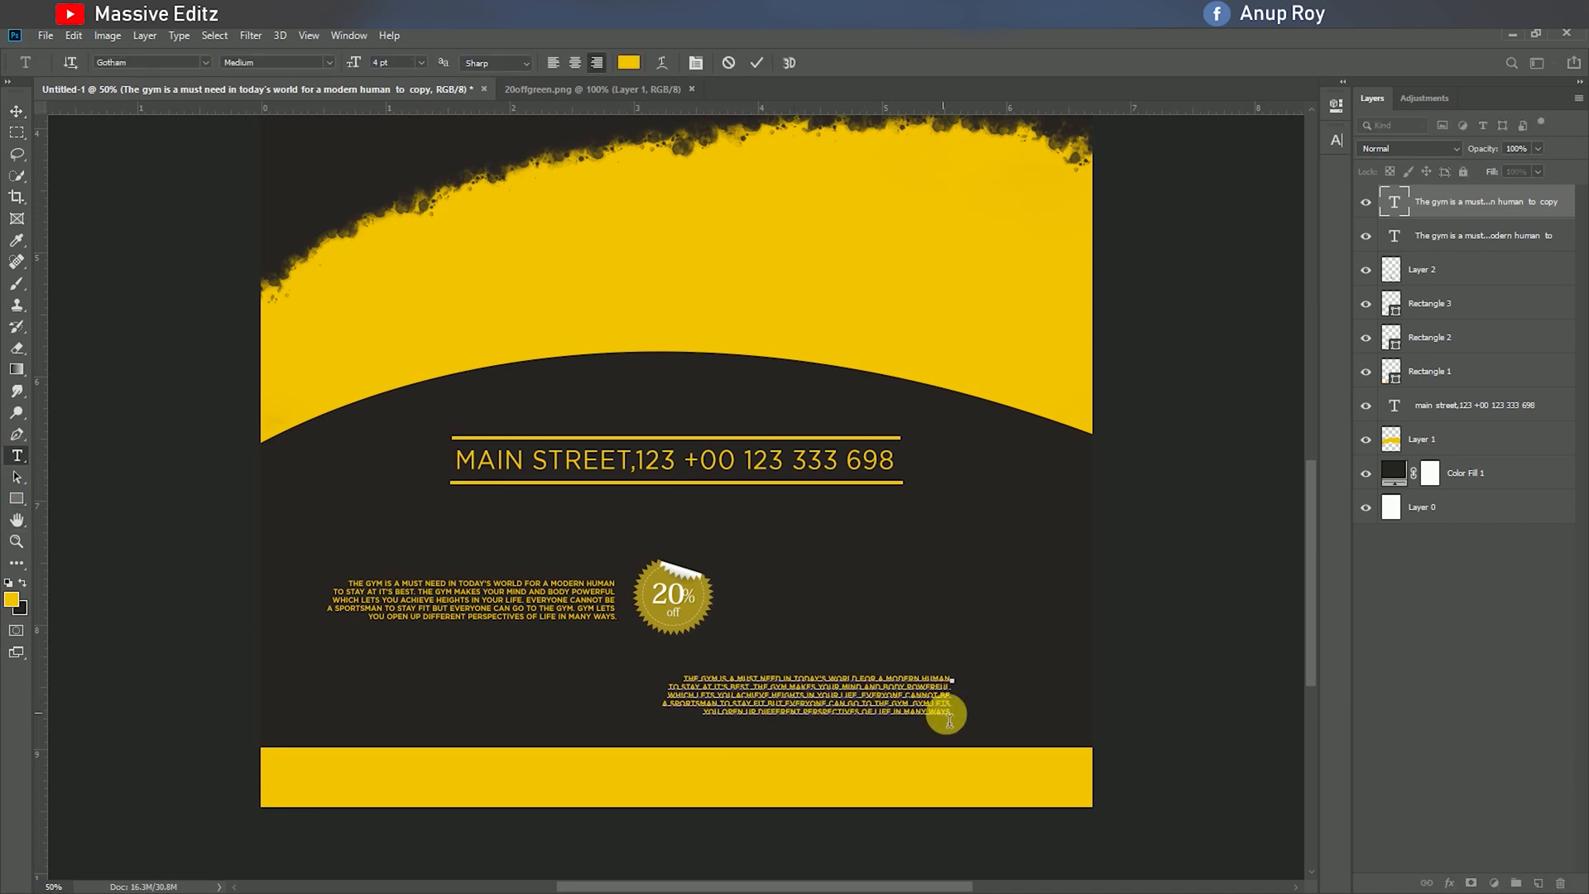
pyautogui.moveTo(942, 712); pyautogui.dragTo(333, 615)
pyautogui.click(546, 65)
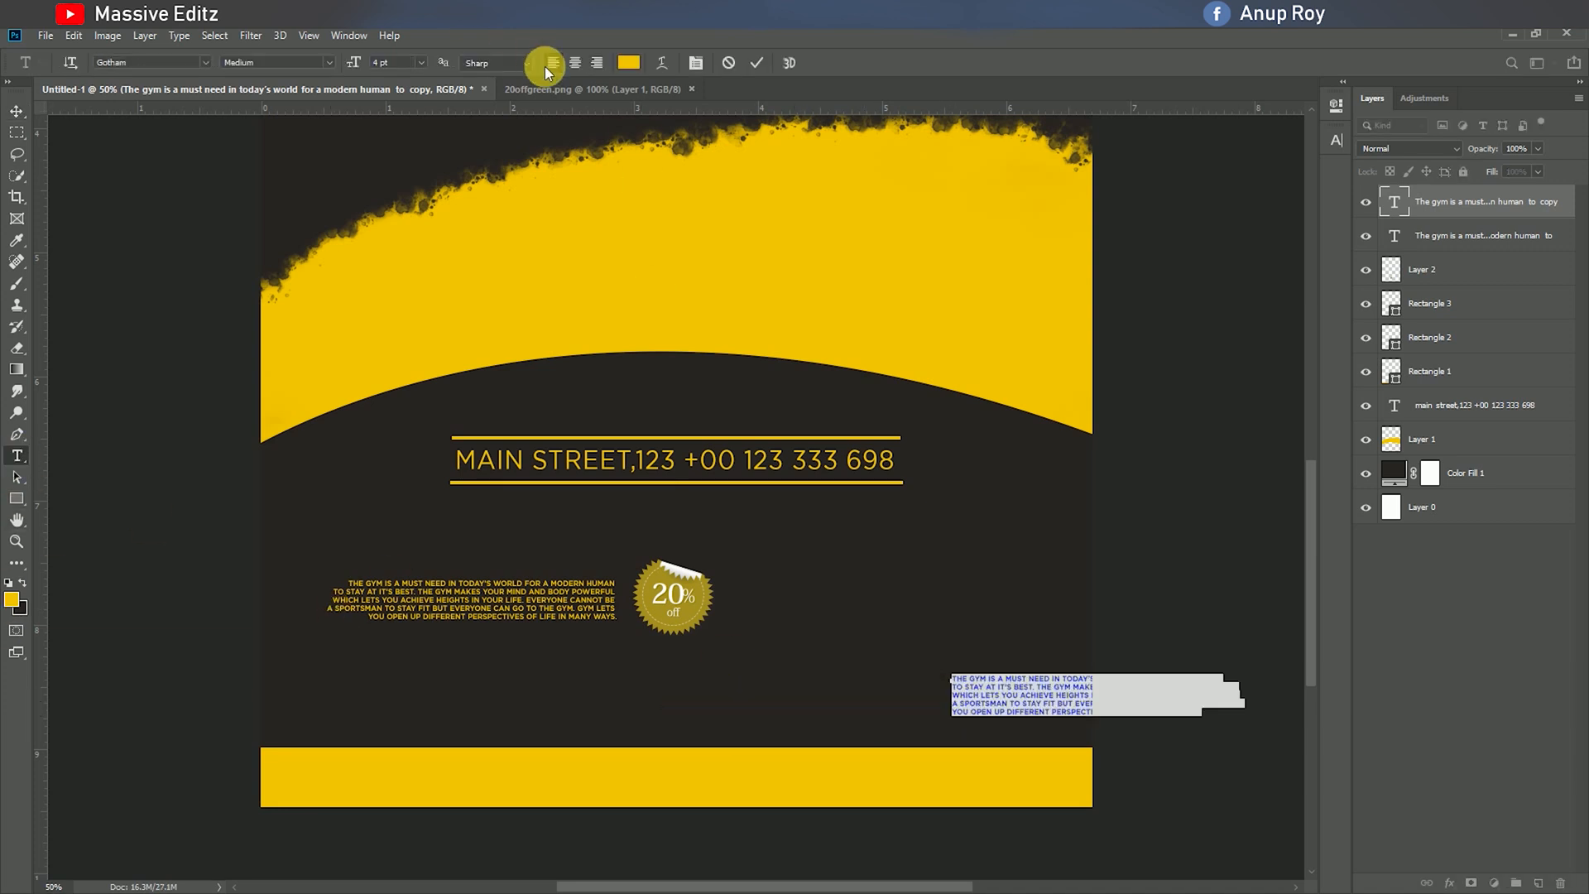
pyautogui.click(761, 62)
pyautogui.press('v')
pyautogui.moveTo(1012, 704); pyautogui.dragTo(798, 604)
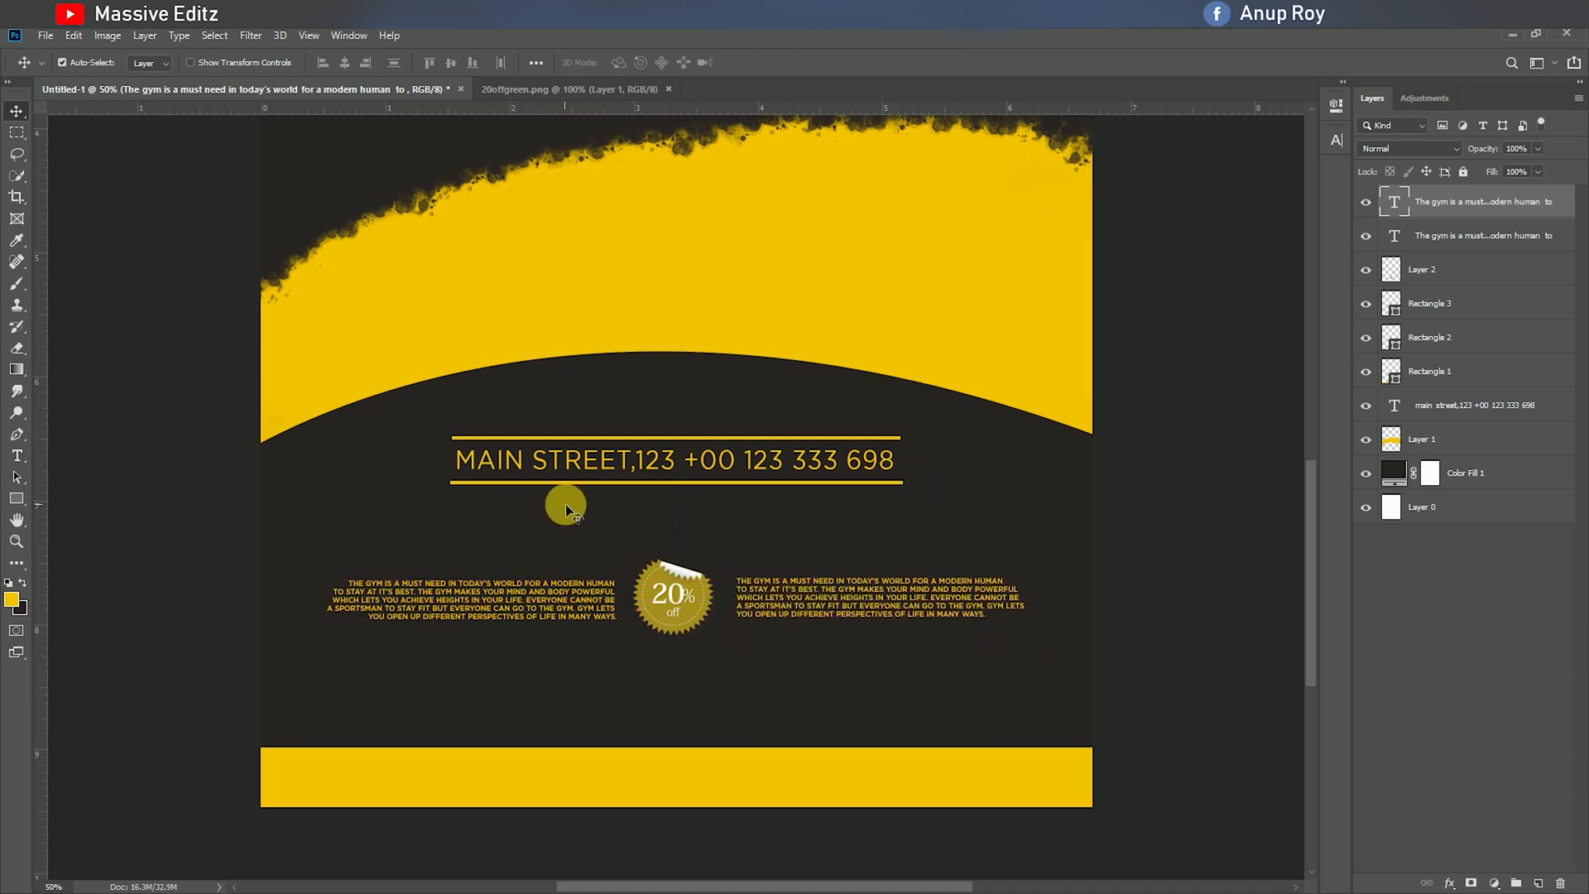
# Step: Move the contact line together with both of its rules slightly down
pyautogui.click(1478, 236)
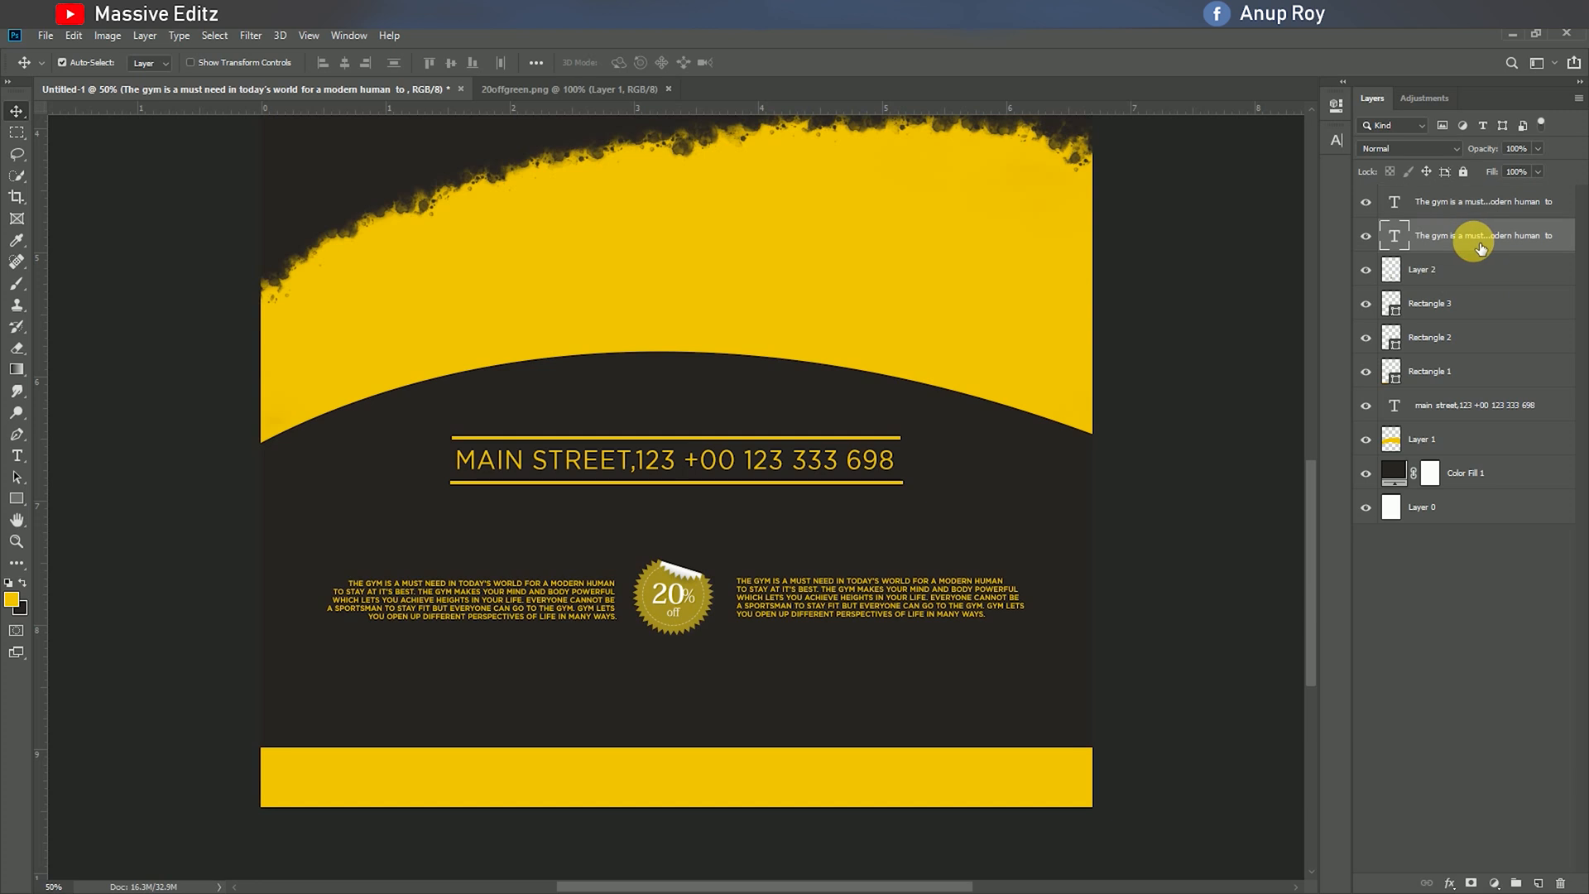
pyautogui.press('ctrl')
pyautogui.click(1476, 312)
pyautogui.keyDown('ctrl'); pyautogui.click(1477, 336); pyautogui.keyUp('ctrl')
pyautogui.keyDown('ctrl'); pyautogui.click(1489, 241); pyautogui.keyUp('ctrl')
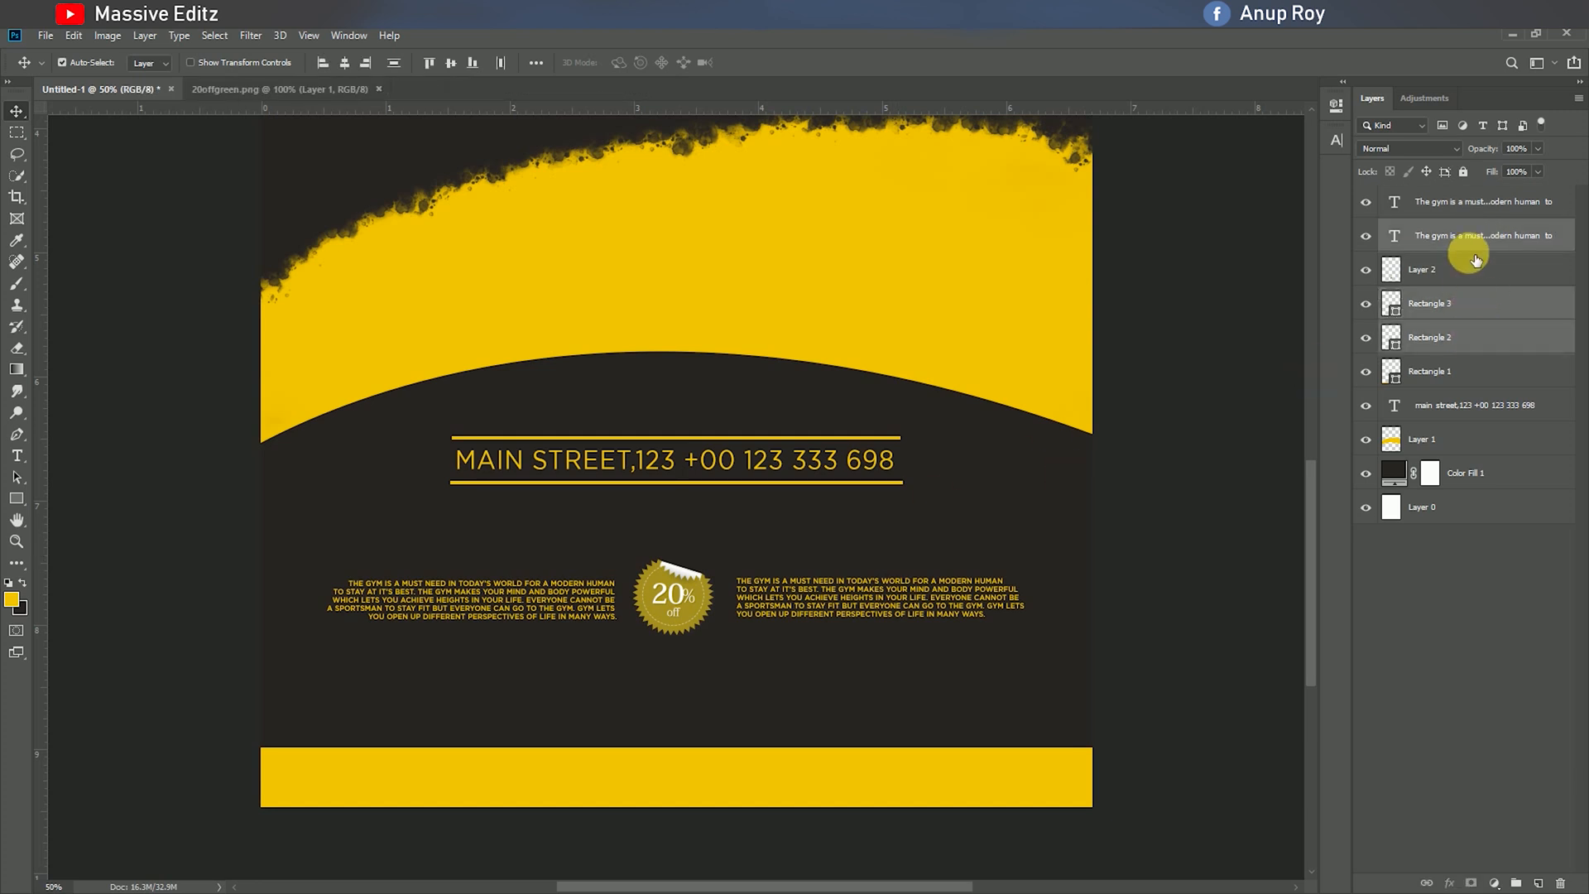
pyautogui.keyDown('ctrl'); pyautogui.click(1457, 405); pyautogui.keyUp('ctrl')
pyautogui.keyDown('ctrl'); pyautogui.click(1494, 236); pyautogui.keyUp('ctrl')
pyautogui.moveTo(745, 488); pyautogui.dragTo(732, 519)
# Step: Lower the curved yellow band slightly and move the badge with both gym paragraphs down towards the bottom bar
pyautogui.click(788, 269)
pyautogui.moveTo(788, 269); pyautogui.dragTo(790, 315)
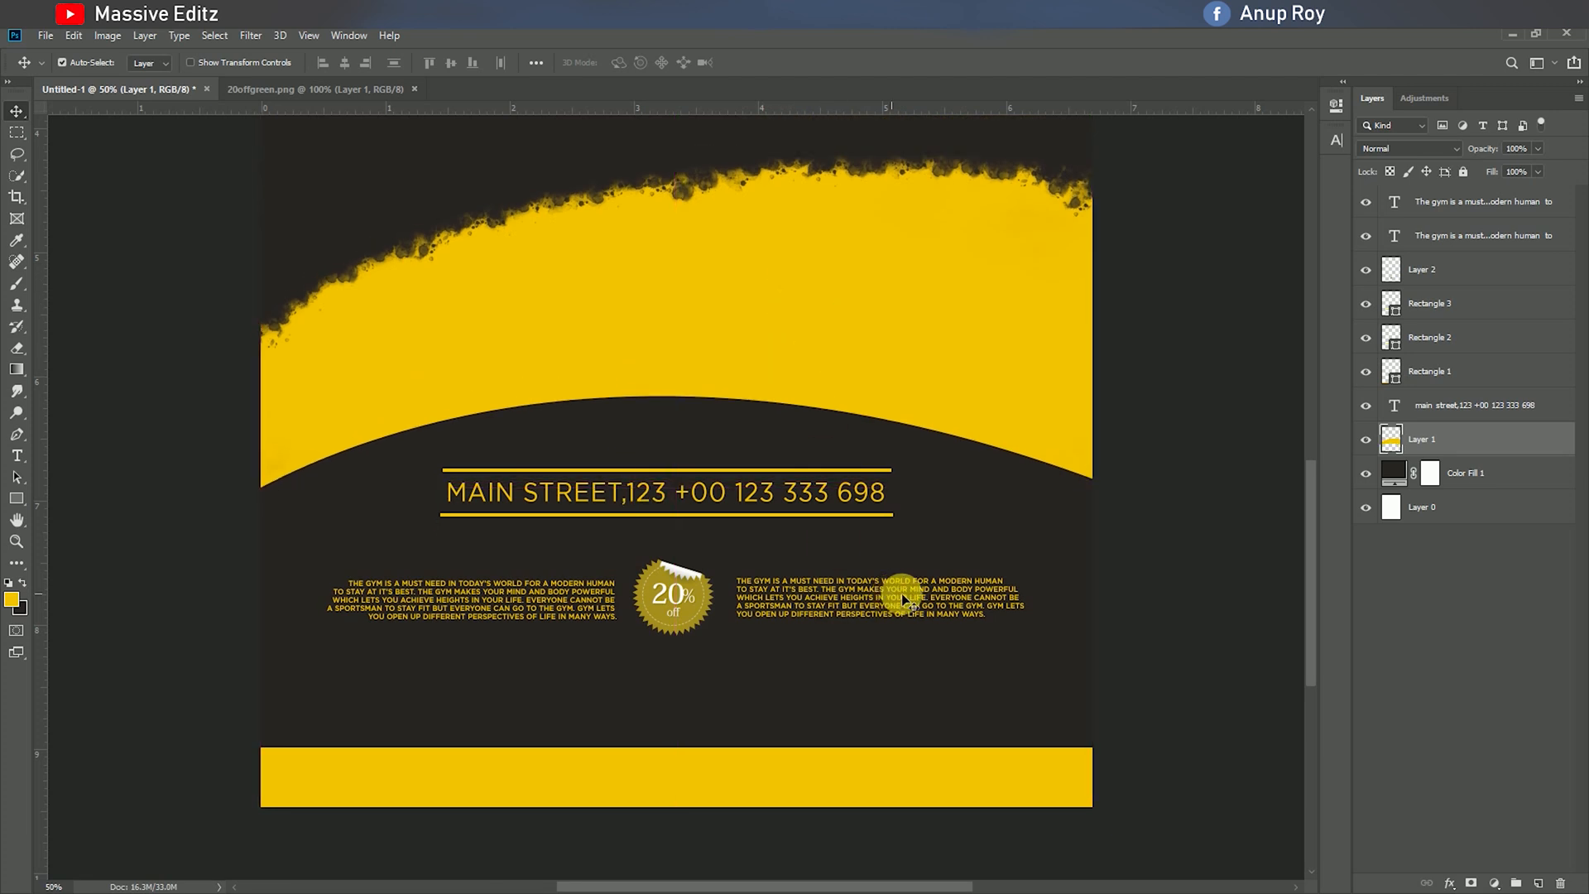
pyautogui.keyDown('ctrl'); pyautogui.click(1440, 215); pyautogui.keyUp('ctrl')
pyautogui.keyDown('ctrl'); pyautogui.click(1437, 266); pyautogui.keyUp('ctrl')
pyautogui.moveTo(675, 597); pyautogui.dragTo(687, 667)
# Step: Move the contact line together with both of its rules lower, between the yellow band and the badge
pyautogui.keyDown('ctrl'); pyautogui.click(1486, 443); pyautogui.keyUp('ctrl')
pyautogui.click(1490, 339)
pyautogui.keyDown('ctrl'); pyautogui.click(1488, 300); pyautogui.keyUp('ctrl')
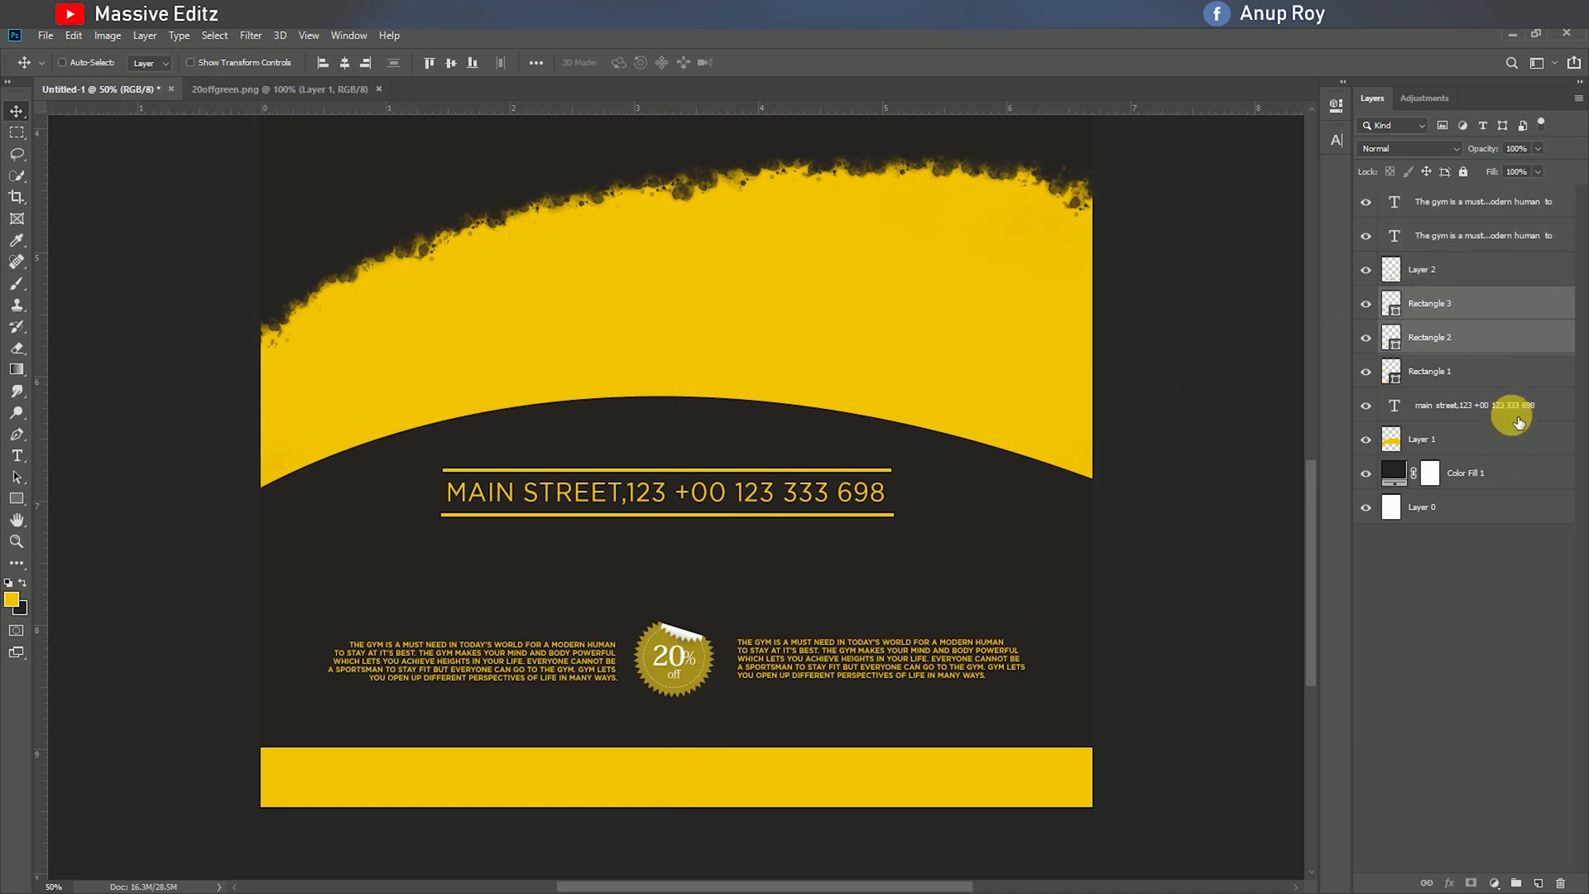
pyautogui.keyDown('ctrl'); pyautogui.click(1510, 409); pyautogui.keyUp('ctrl')
pyautogui.moveTo(720, 493); pyautogui.dragTo(730, 523)
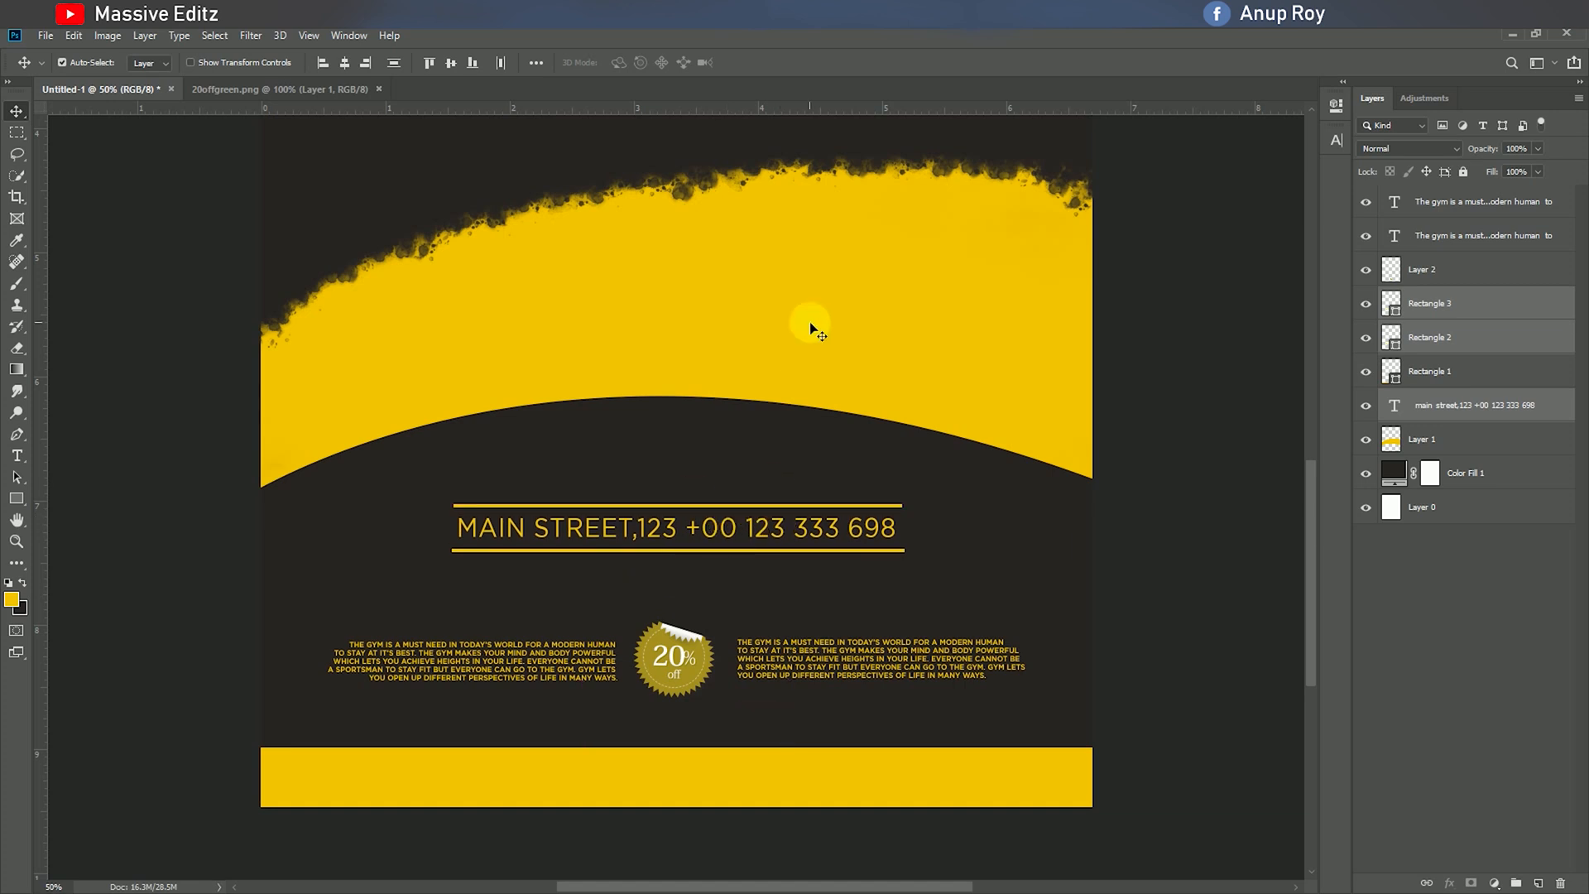
# Step: Open the Muscle-Download-PNG.png image and bring the bodybuilder into the poster
pyautogui.scroll(5, 916, 461)
pyautogui.press('ctrl')
pyautogui.hotkey('ctrl', '-')
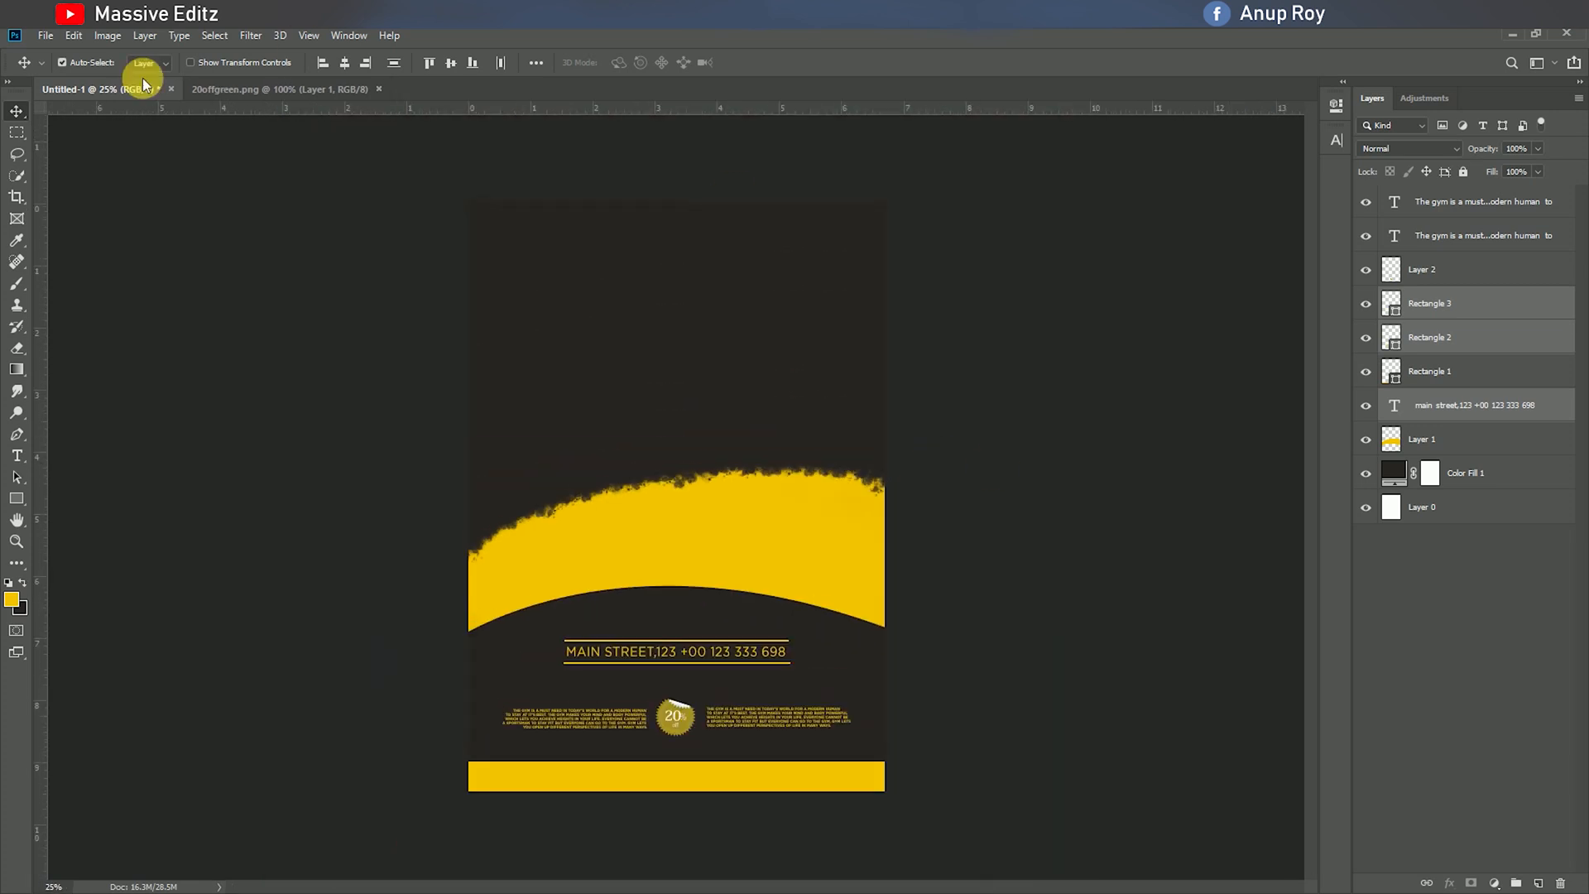
pyautogui.click(47, 37)
pyautogui.click(66, 88)
pyautogui.click(541, 152)
pyautogui.click(1102, 755)
pyautogui.moveTo(437, 406); pyautogui.dragTo(604, 419)
# Step: Enlarge the bodybuilder on the poster's upper left side and place his layer directly beneath the yellow band's layer
pyautogui.hotkey('ctrl', 't')
pyautogui.moveTo(697, 299); pyautogui.dragTo(853, 196)
pyautogui.moveTo(629, 379); pyautogui.dragTo(574, 429)
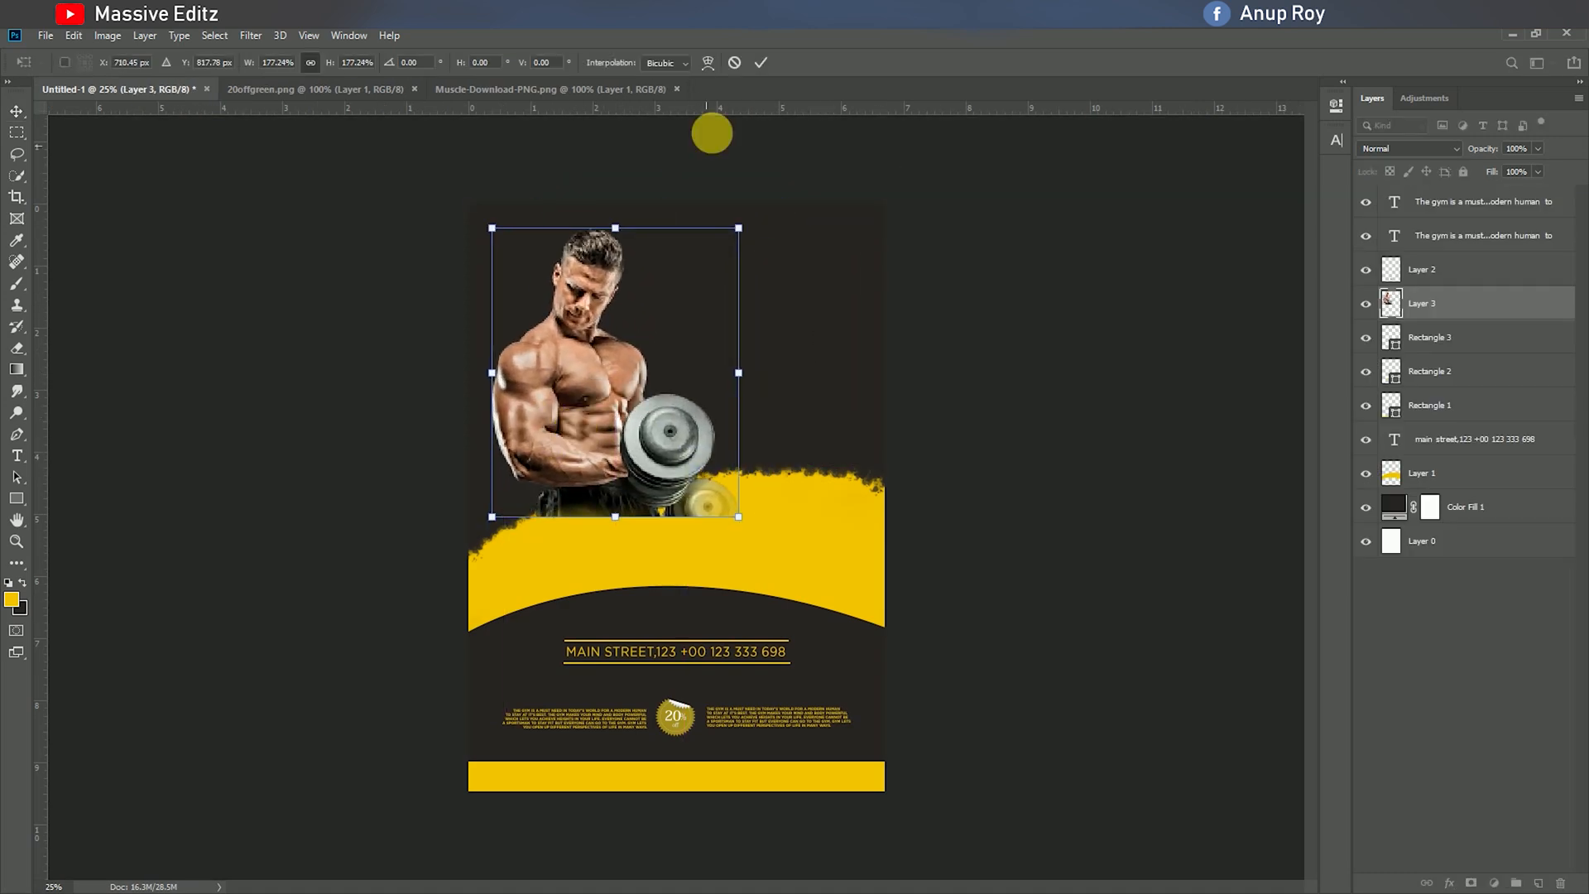
pyautogui.moveTo(728, 215); pyautogui.dragTo(719, 241)
pyautogui.click(761, 62)
pyautogui.moveTo(1432, 305); pyautogui.dragTo(1460, 493)
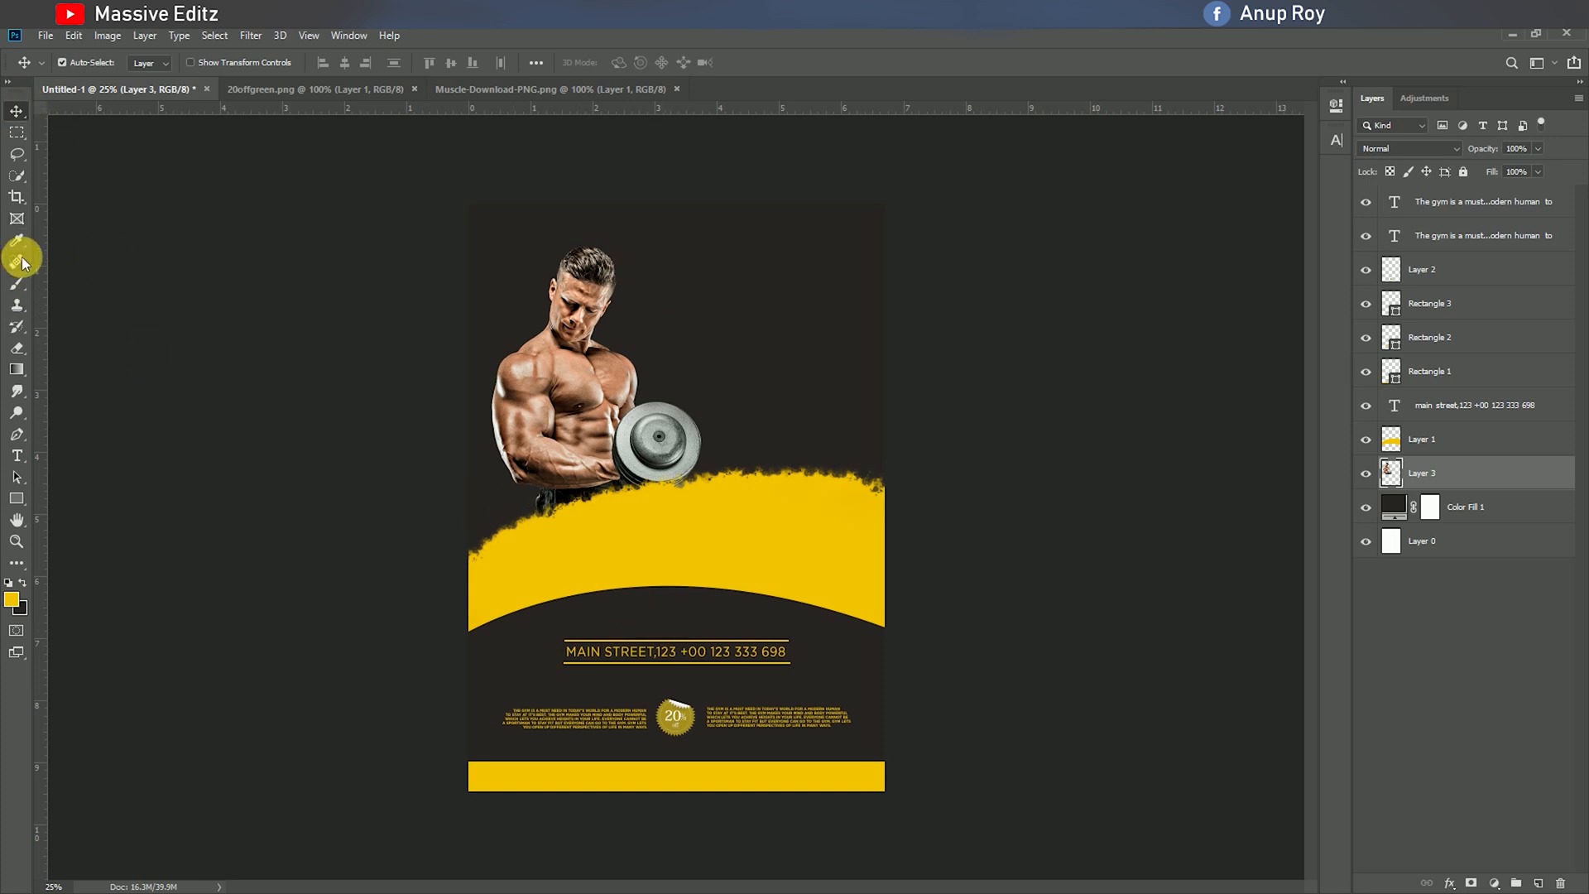
# Step: Add the text "YOUR COMPANY" near the bodybuilder's head in white (ffffff) at 14 pt, using Gotham Medium
pyautogui.click(17, 456)
pyautogui.click(695, 281)
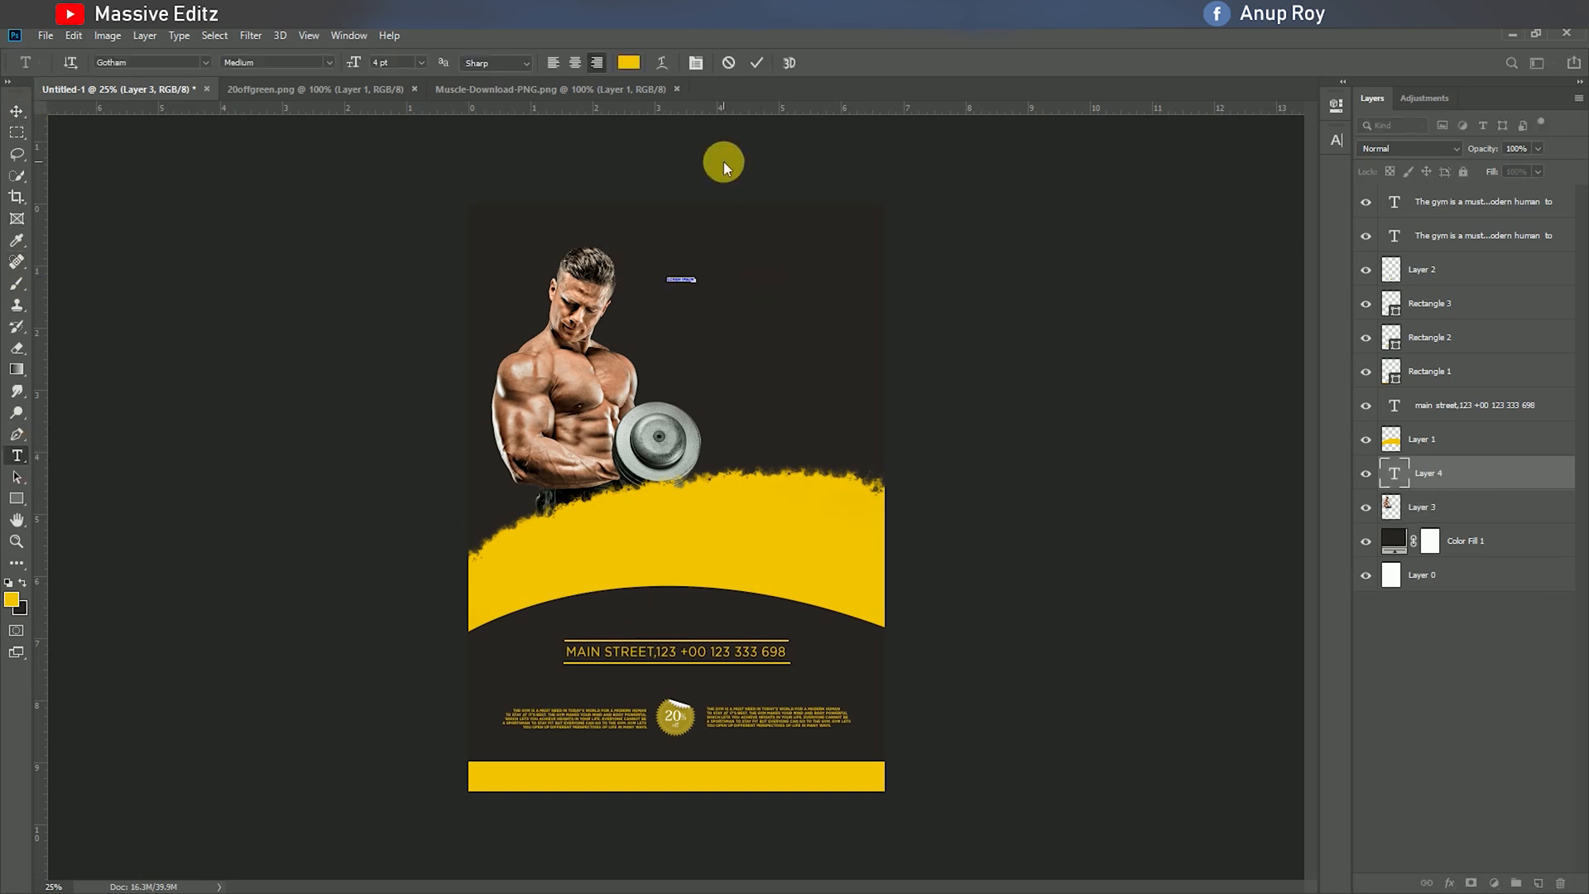
pyautogui.click(629, 65)
pyautogui.write('ffffff')
pyautogui.click(1469, 203)
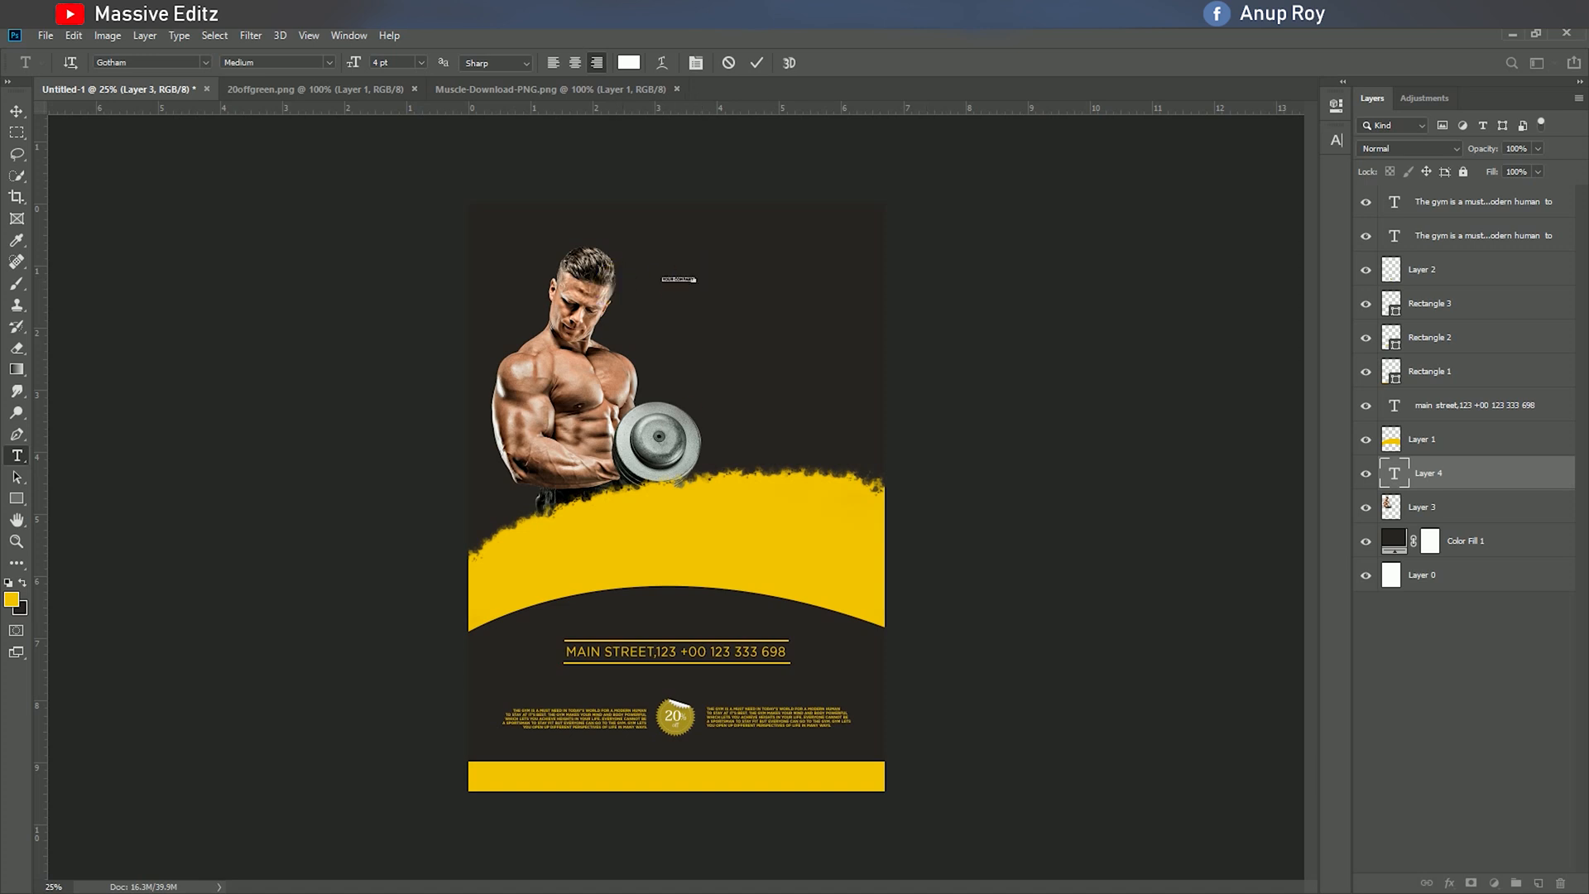
pyautogui.click(422, 63)
pyautogui.click(402, 164)
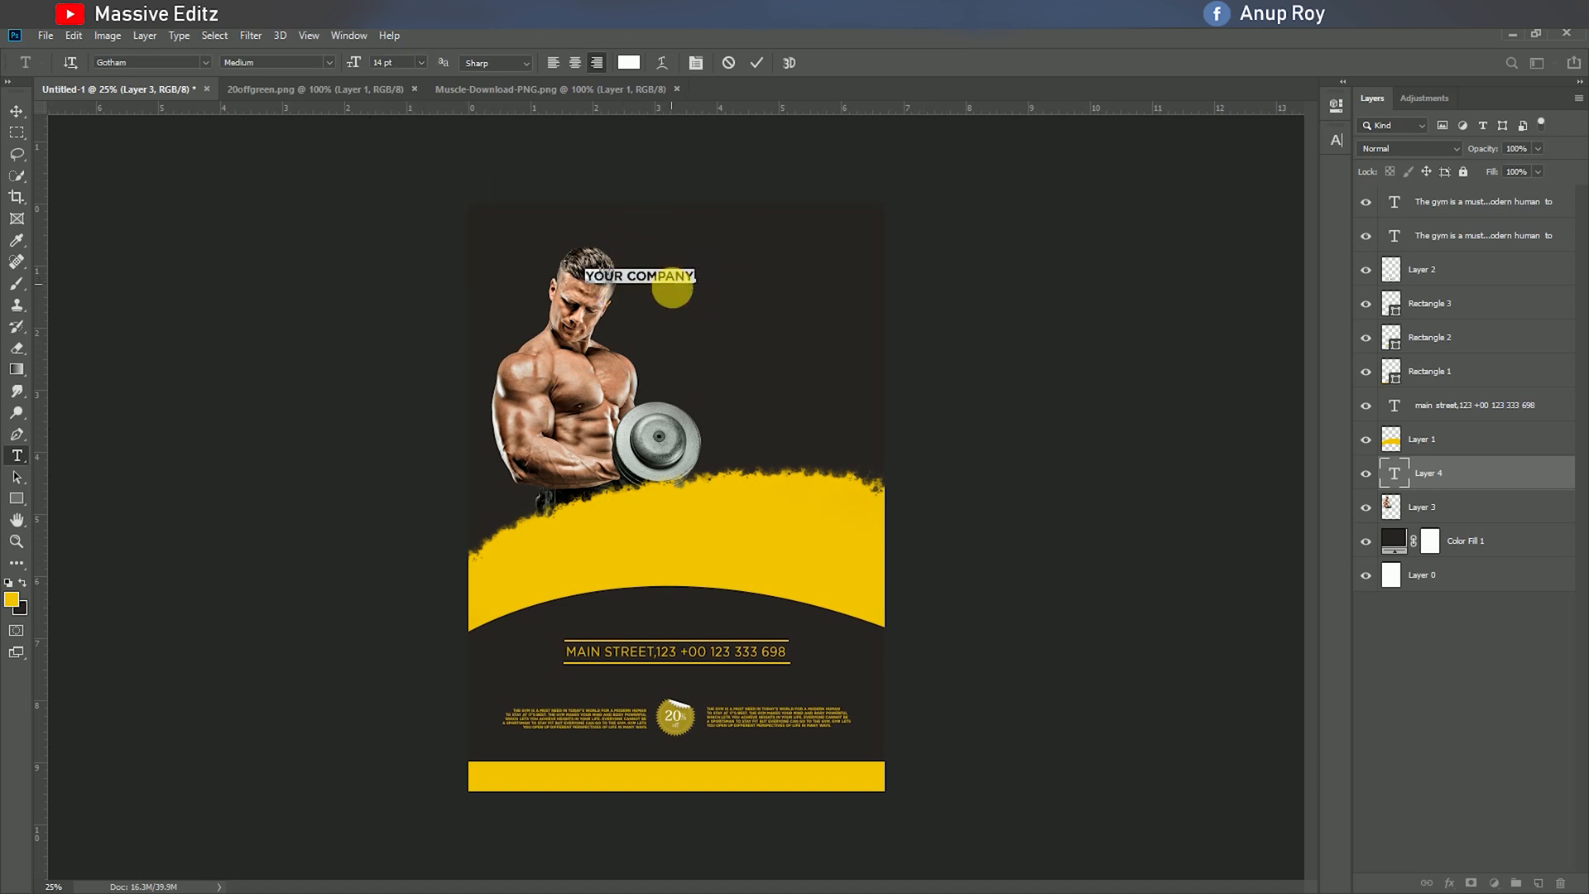
pyautogui.click(328, 63)
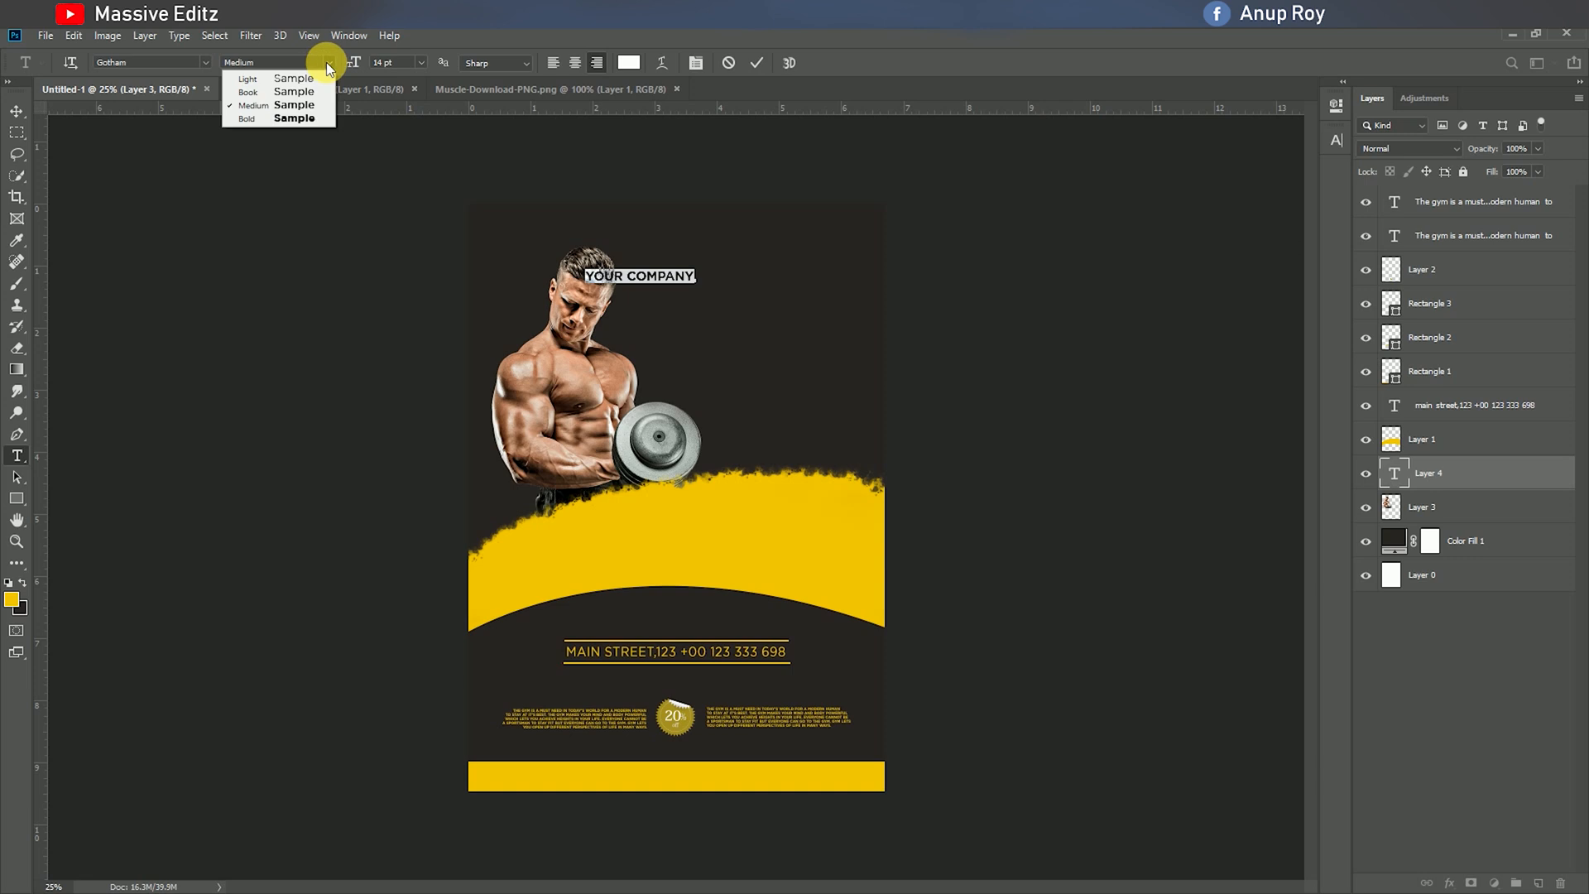
pyautogui.click(308, 120)
# Step: Move the text to the poster's upper right corner, with "PRESENTS" added as a second line and both lines left-aligned
pyautogui.moveTo(629, 300); pyautogui.dragTo(785, 274)
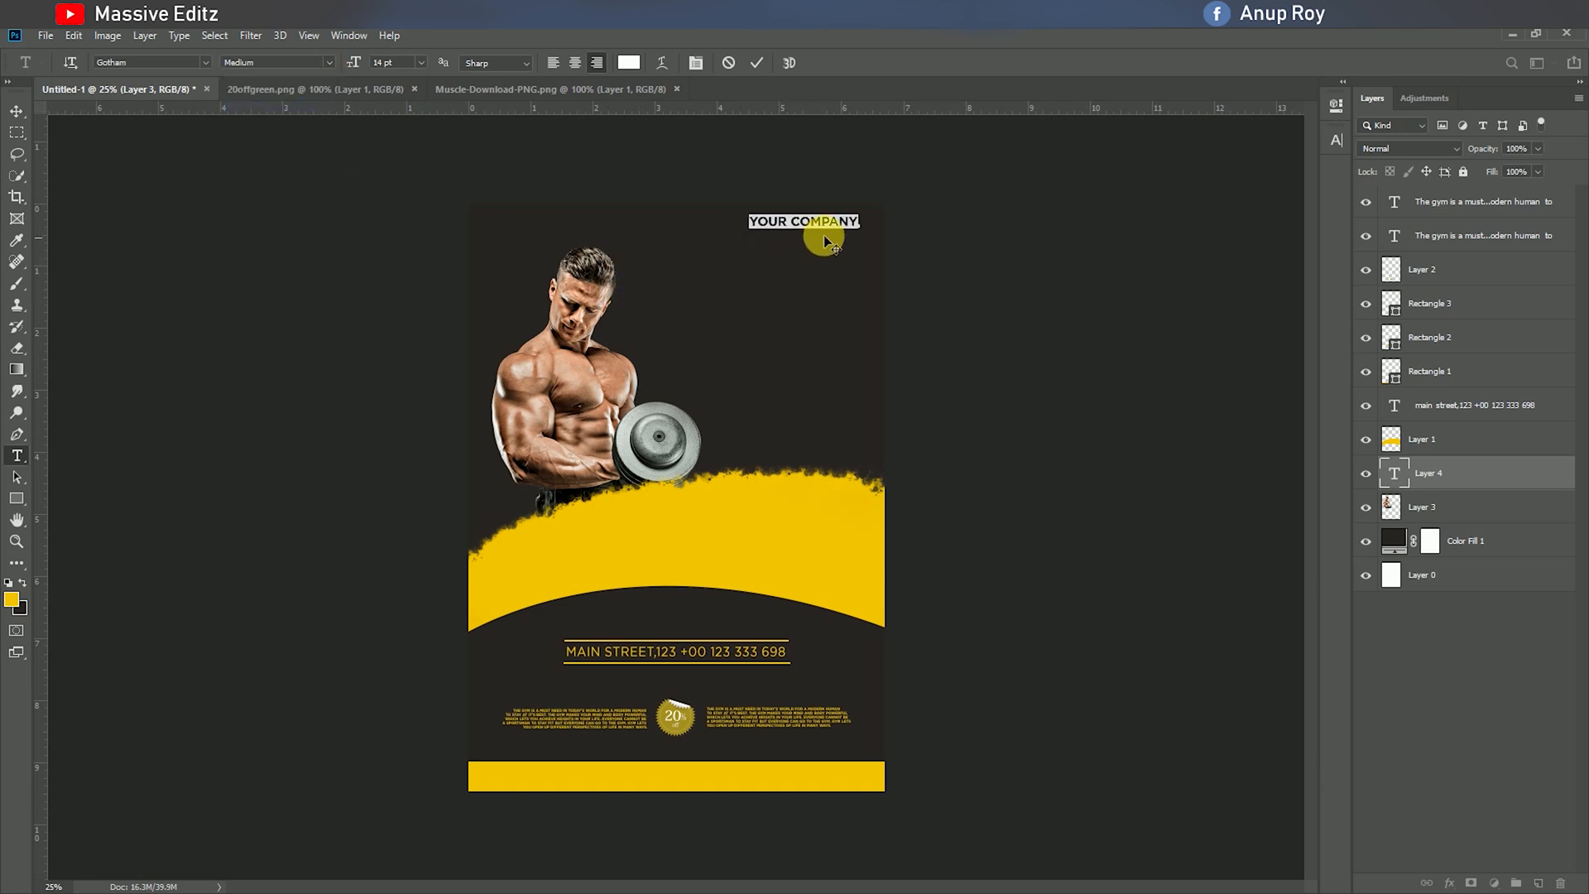
pyautogui.click(862, 232)
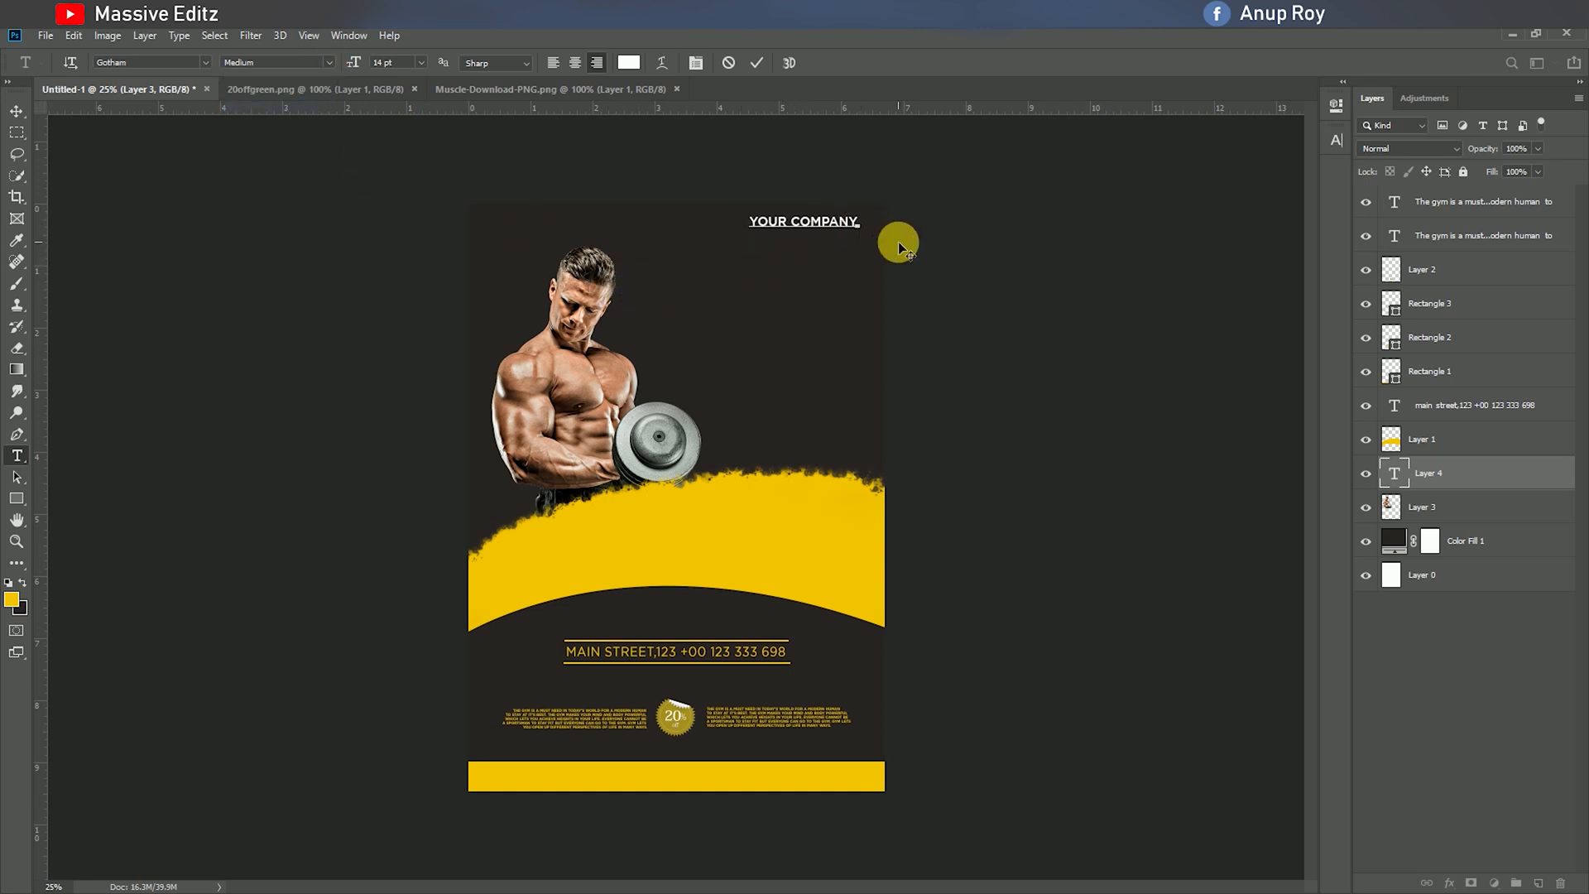
pyautogui.write('PRESENTS')
pyautogui.moveTo(861, 238); pyautogui.dragTo(740, 225)
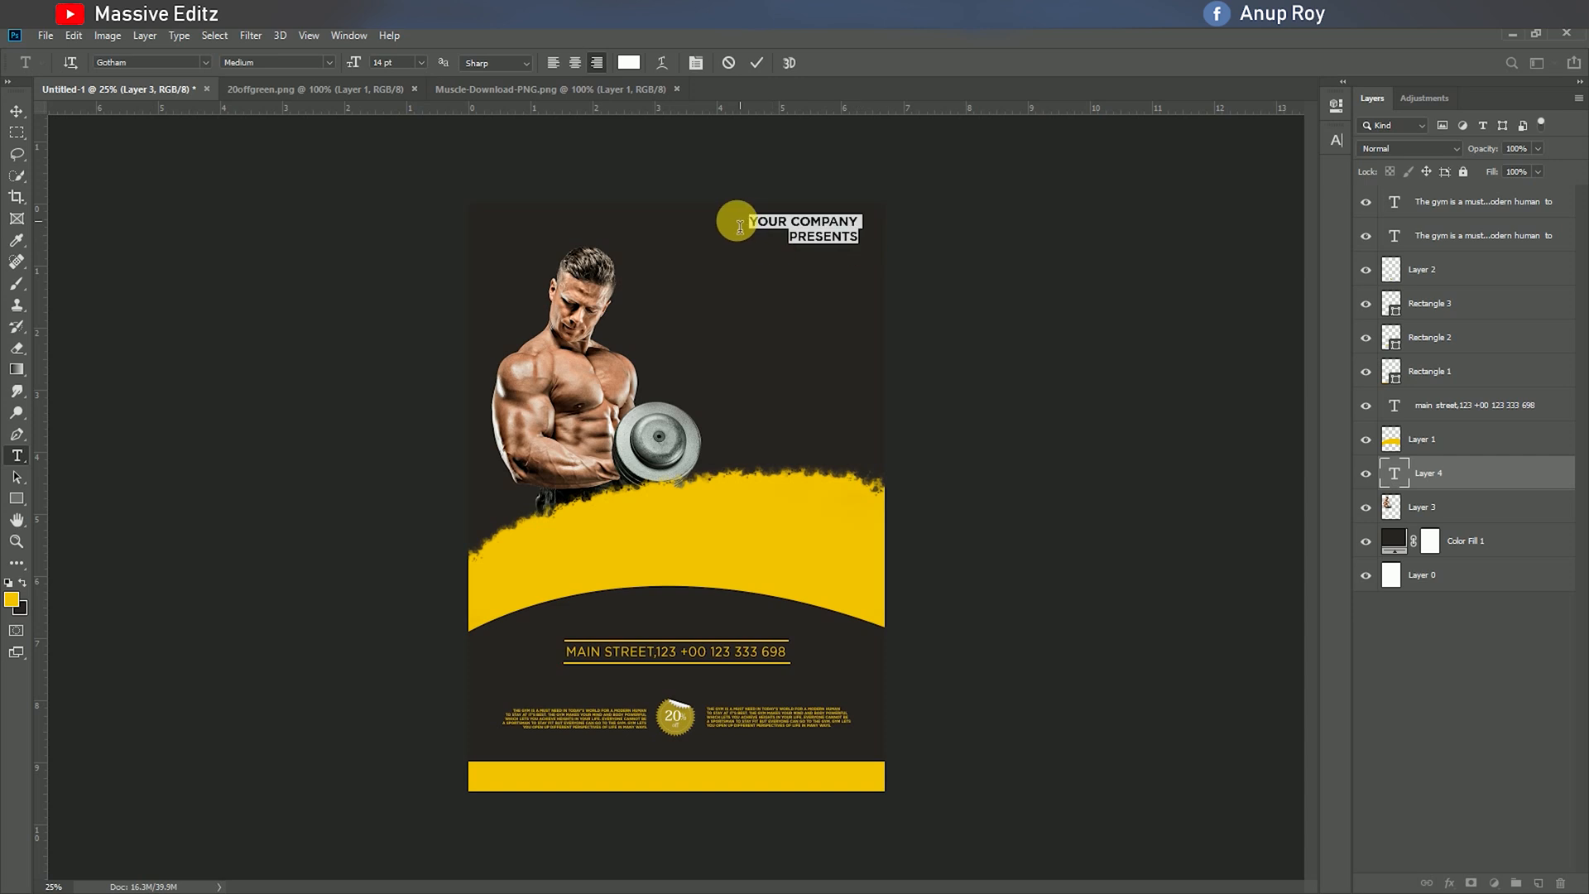
pyautogui.click(552, 63)
pyautogui.click(757, 63)
pyautogui.click(17, 111)
pyautogui.moveTo(871, 223); pyautogui.dragTo(832, 246)
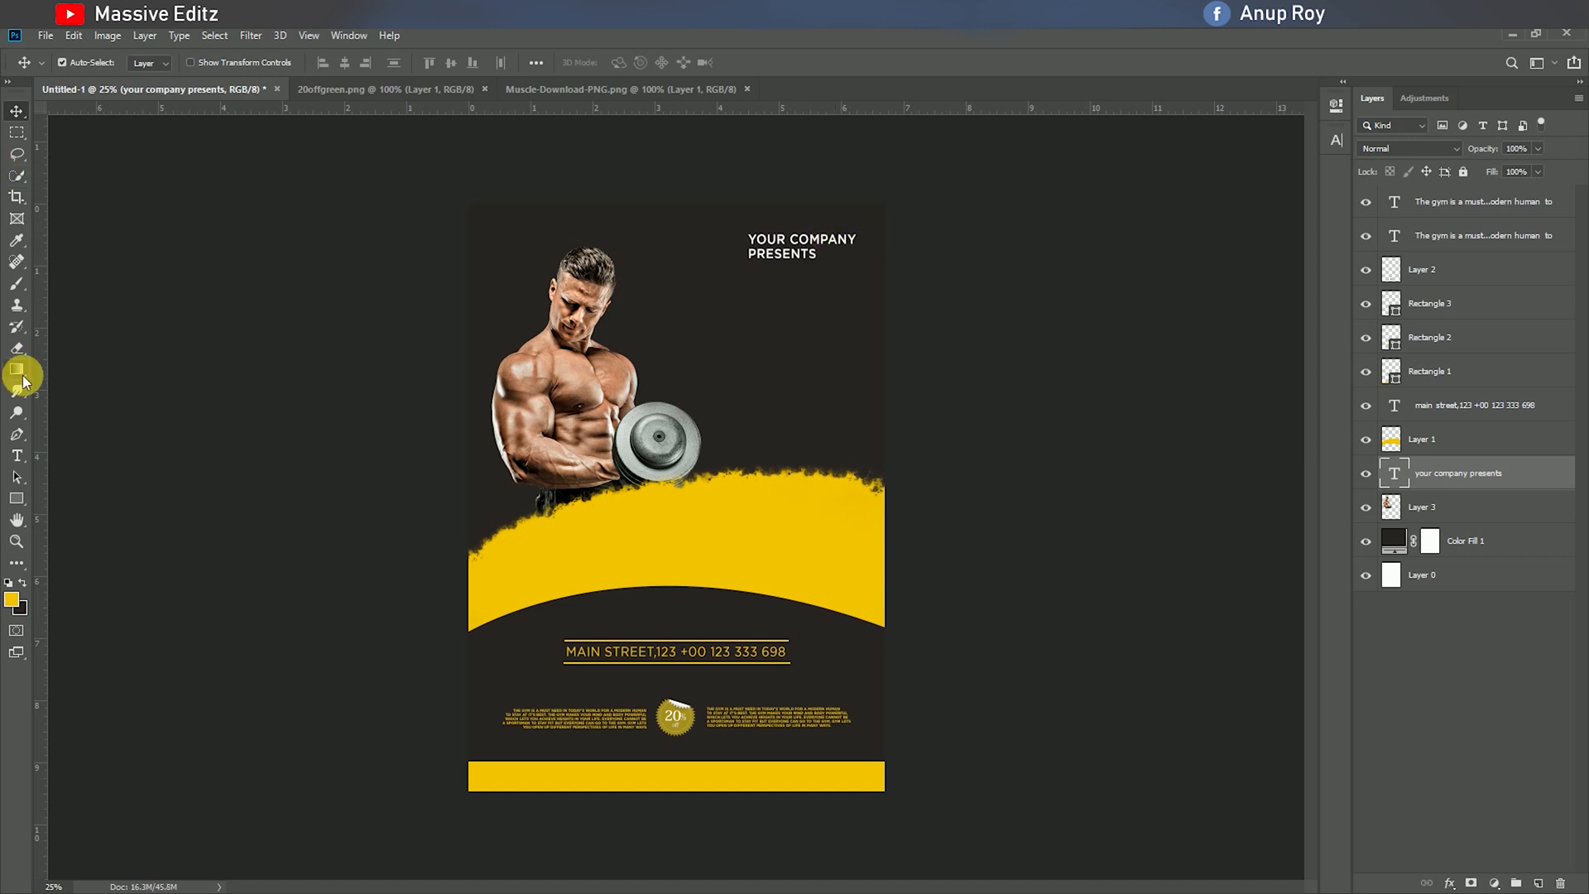
# Step: Add the text "EST." at 16 pt in the empty area beside the bodybuilder
pyautogui.click(16, 456)
pyautogui.click(714, 327)
pyautogui.write('est')
pyautogui.moveTo(742, 329); pyautogui.dragTo(669, 329)
pyautogui.click(421, 63)
pyautogui.click(404, 190)
# Step: Colour "EST." with the yellow sampled from the band and place it directly under "PRESENTS"
pyautogui.click(629, 62)
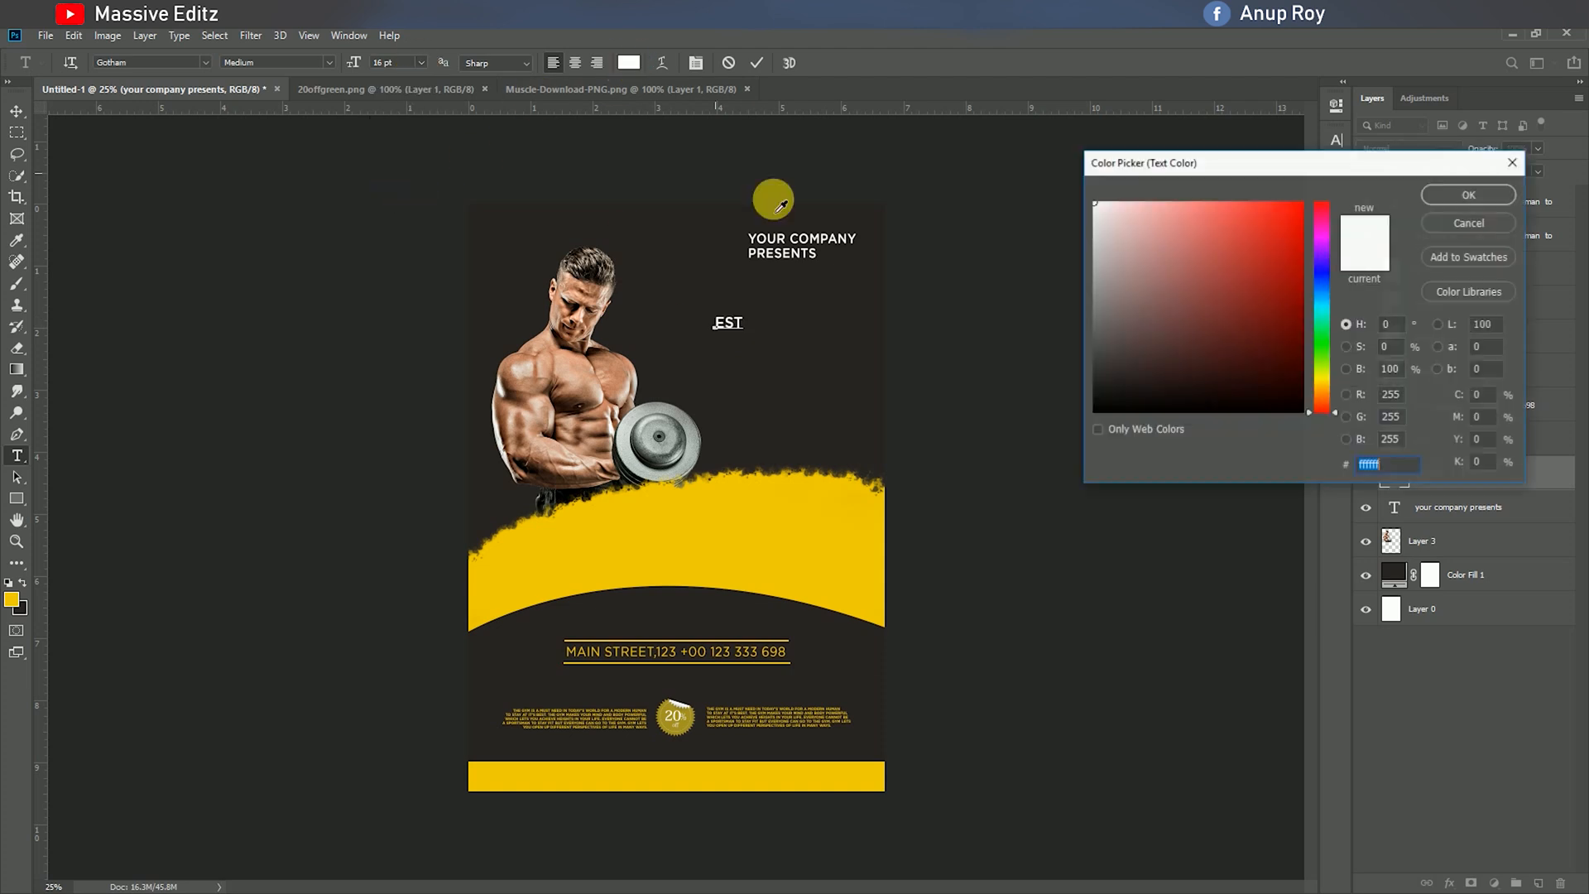
pyautogui.click(710, 534)
pyautogui.click(1477, 195)
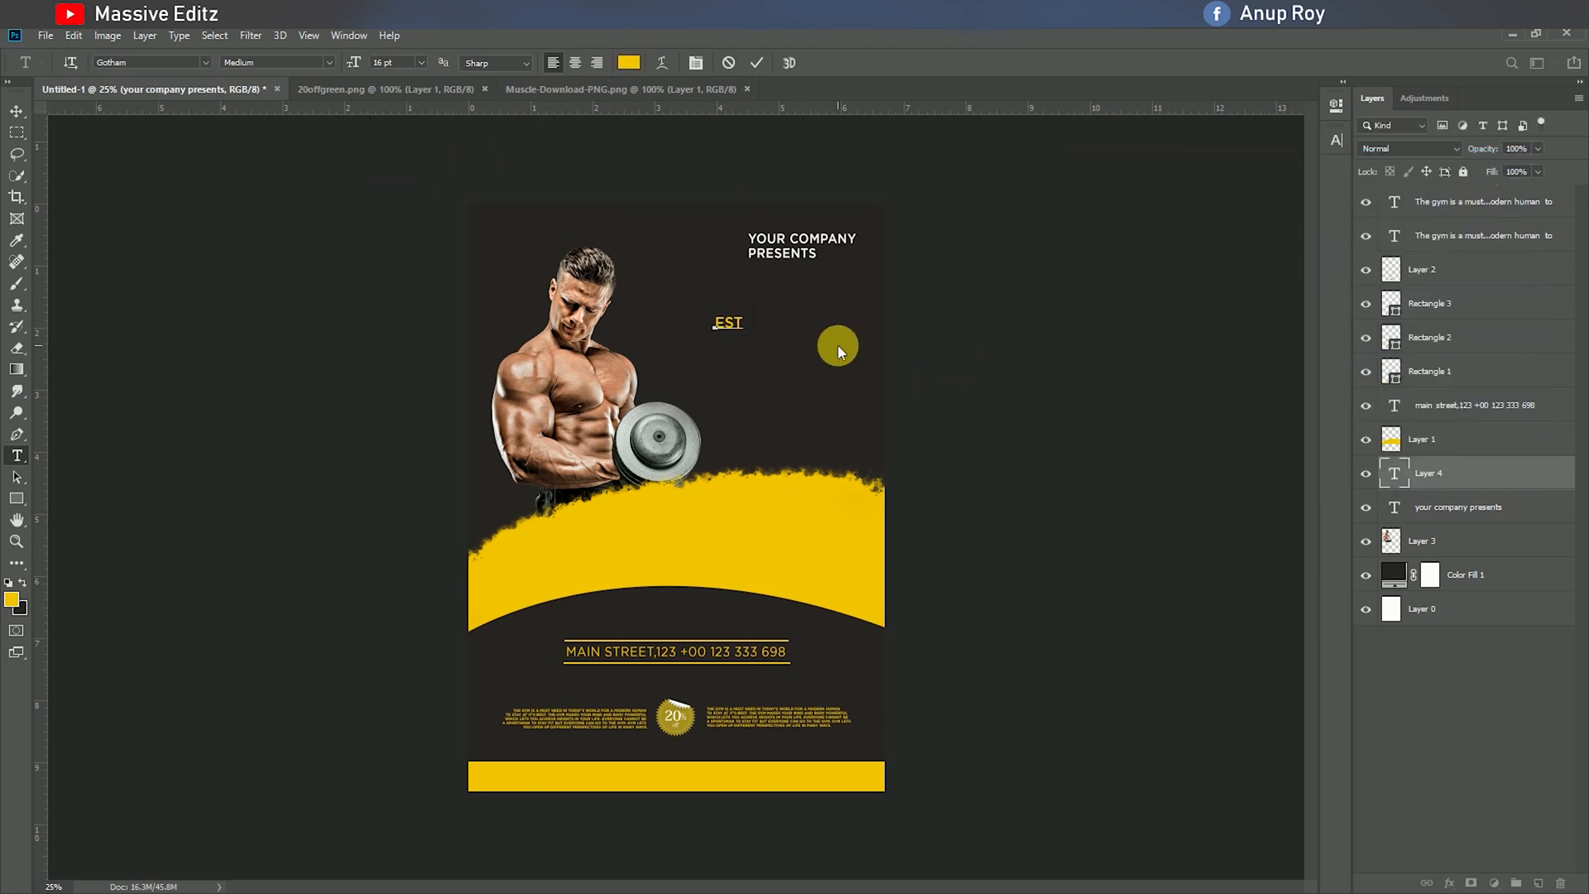
pyautogui.click(757, 63)
pyautogui.click(16, 111)
pyautogui.moveTo(735, 322); pyautogui.dragTo(825, 274)
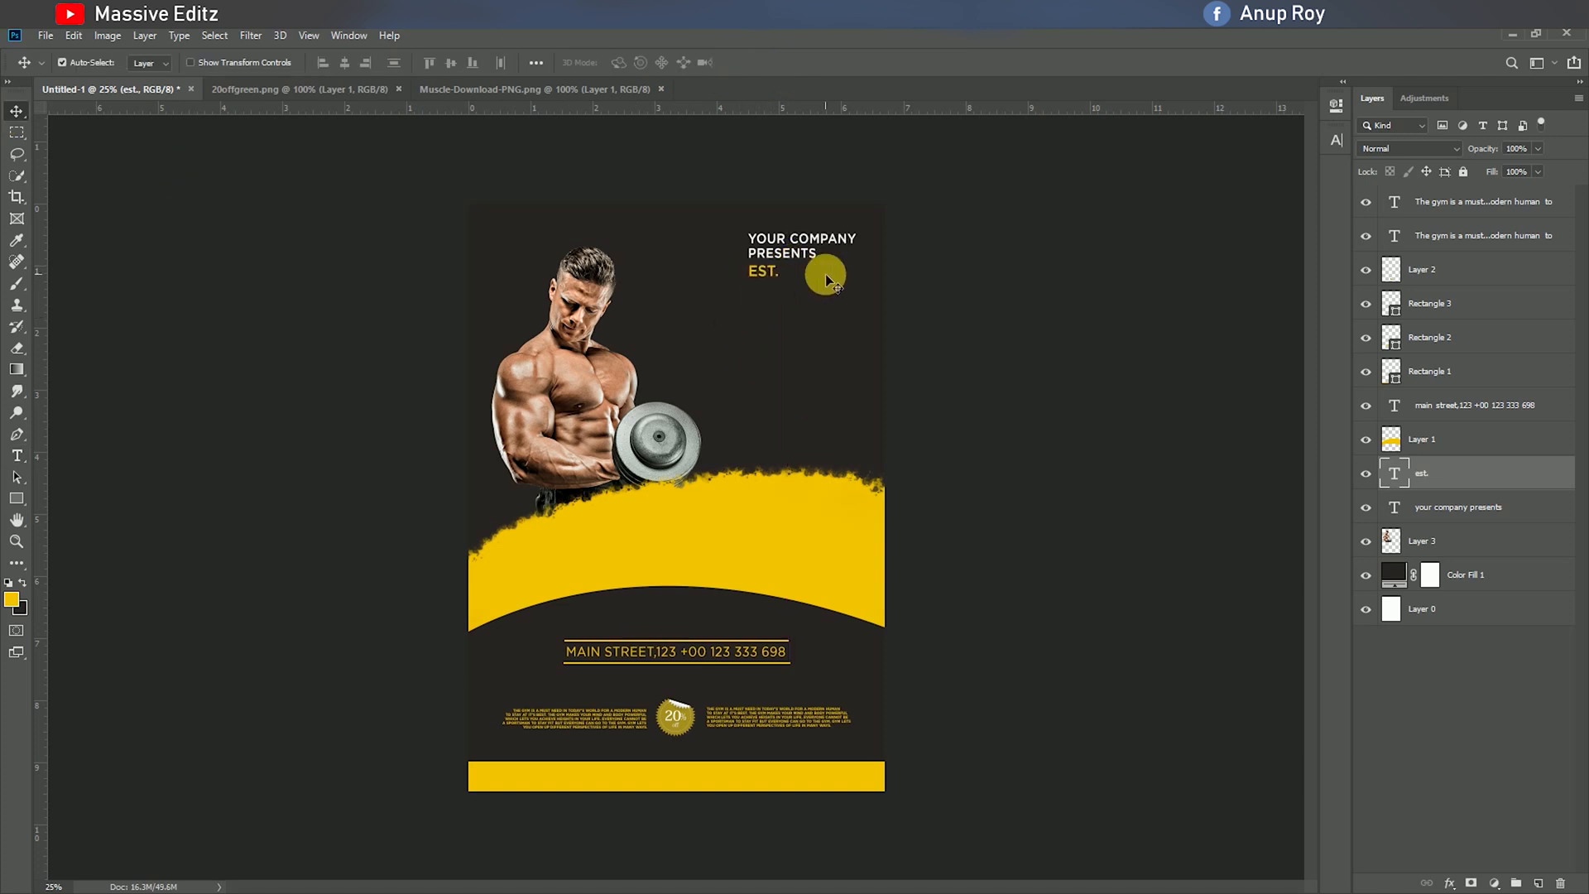
# Step: Add the year "1987" in white at 16 pt and place it right after "EST." on the same line
pyautogui.click(17, 455)
pyautogui.click(749, 323)
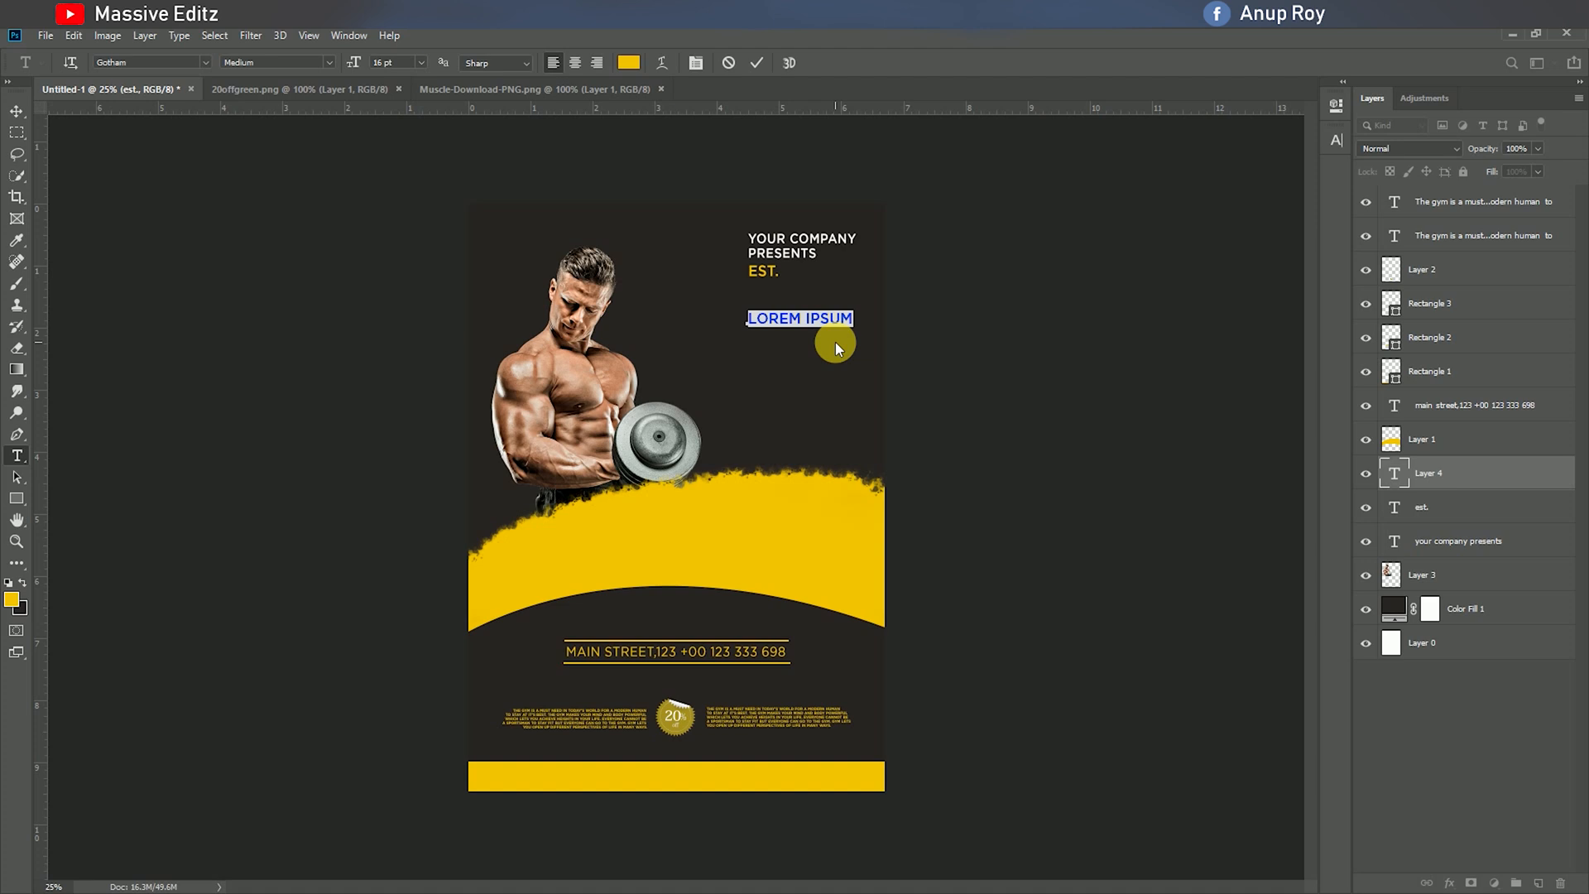
pyautogui.write('1987')
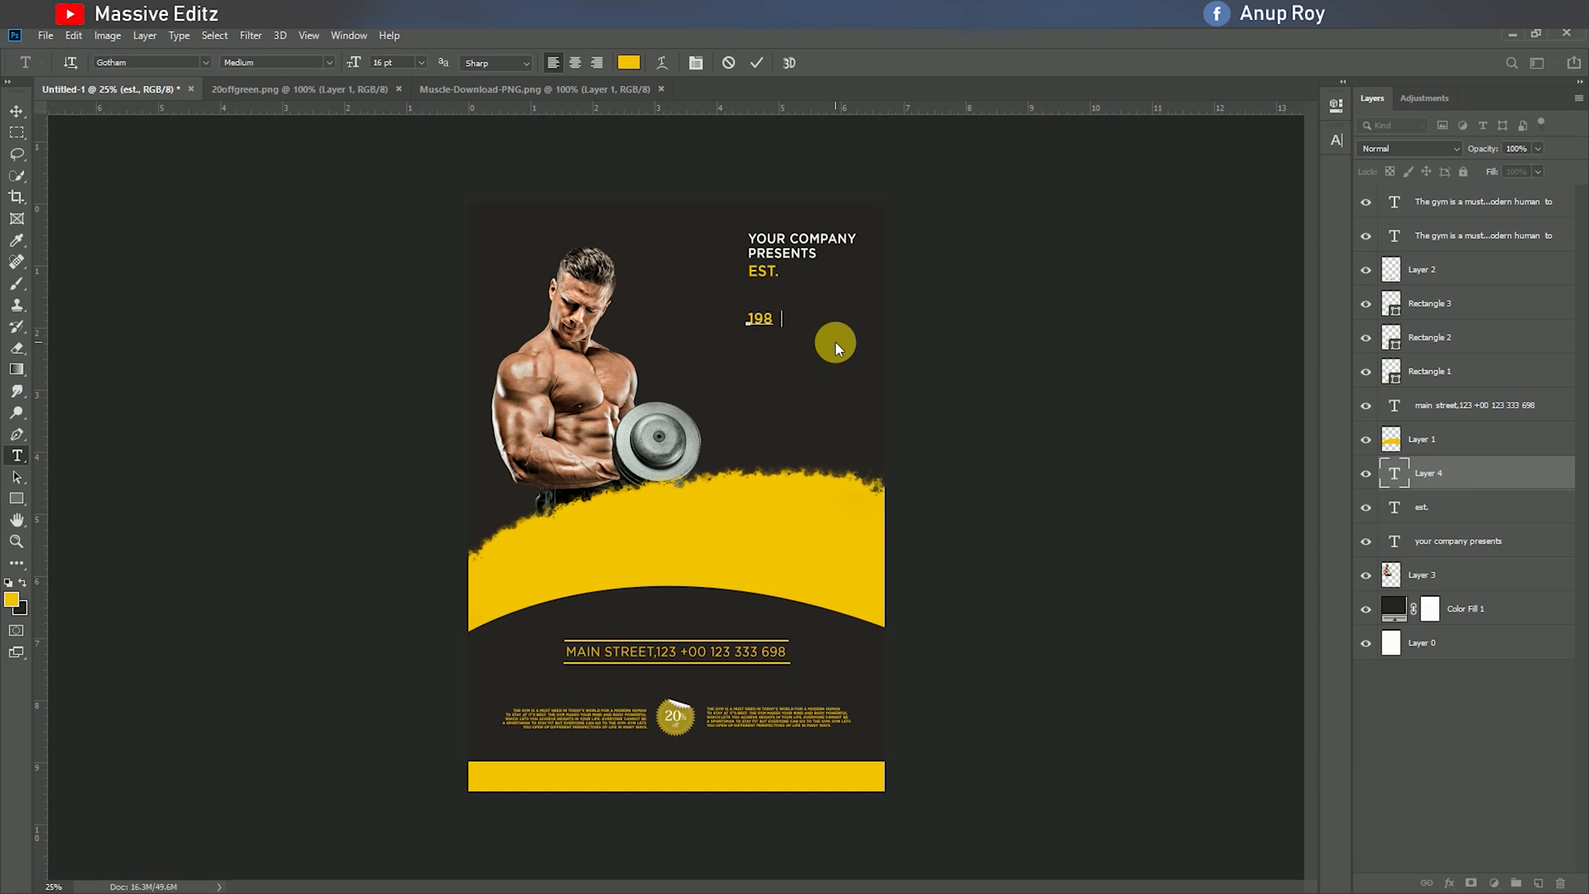
pyautogui.hotkey('ctrl', 'a')
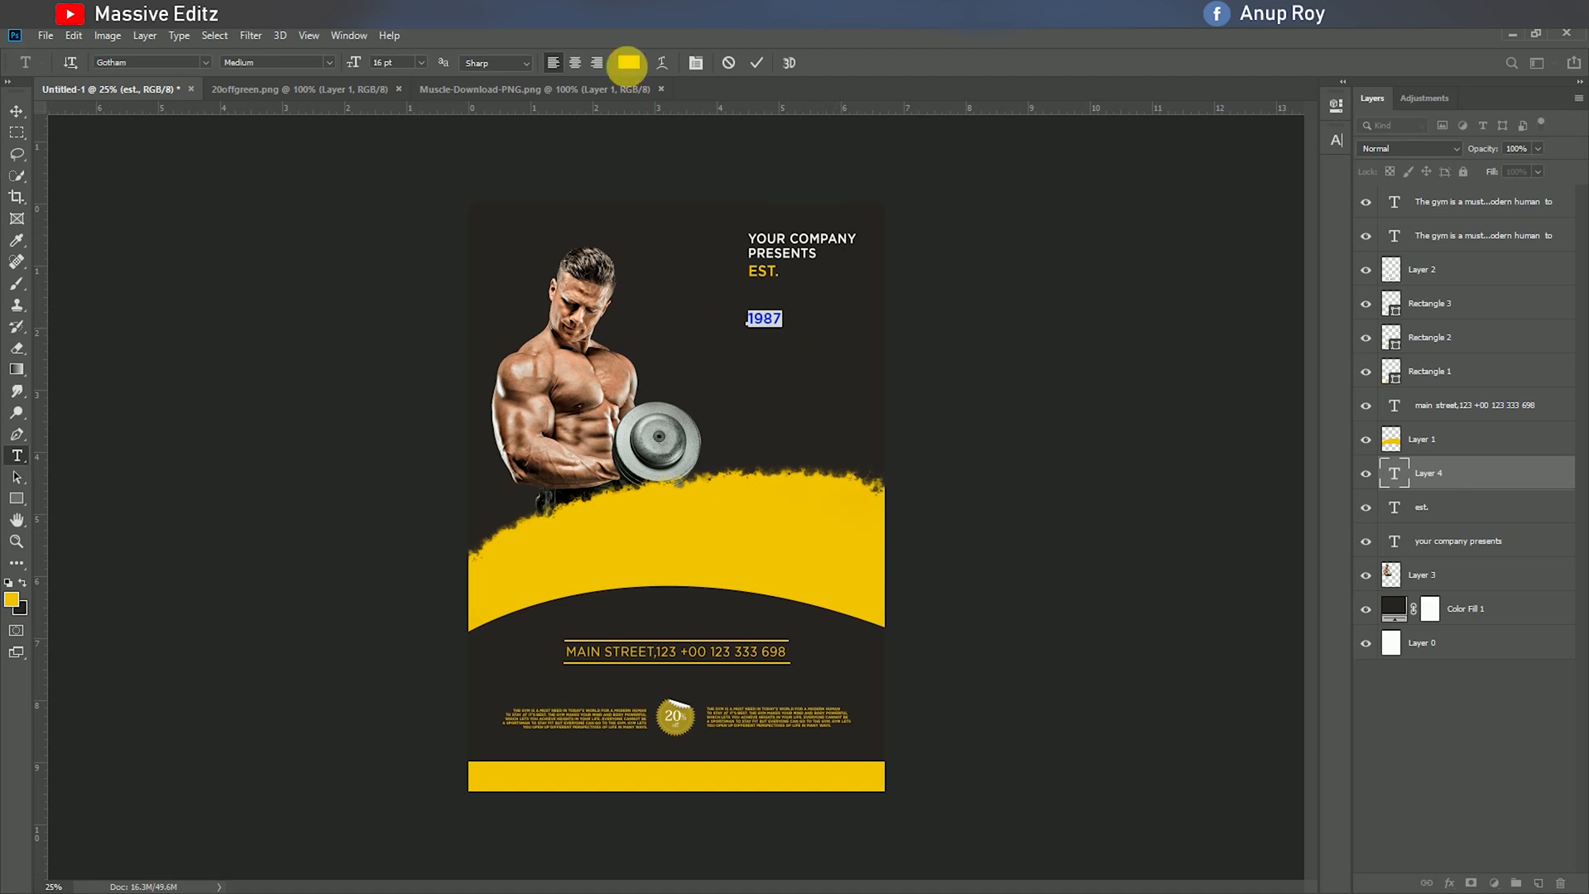
pyautogui.click(629, 63)
pyautogui.moveTo(1121, 284); pyautogui.dragTo(1021, 178)
pyautogui.press('Return')
pyautogui.click(756, 63)
pyautogui.click(16, 110)
pyautogui.moveTo(770, 325); pyautogui.dragTo(803, 280)
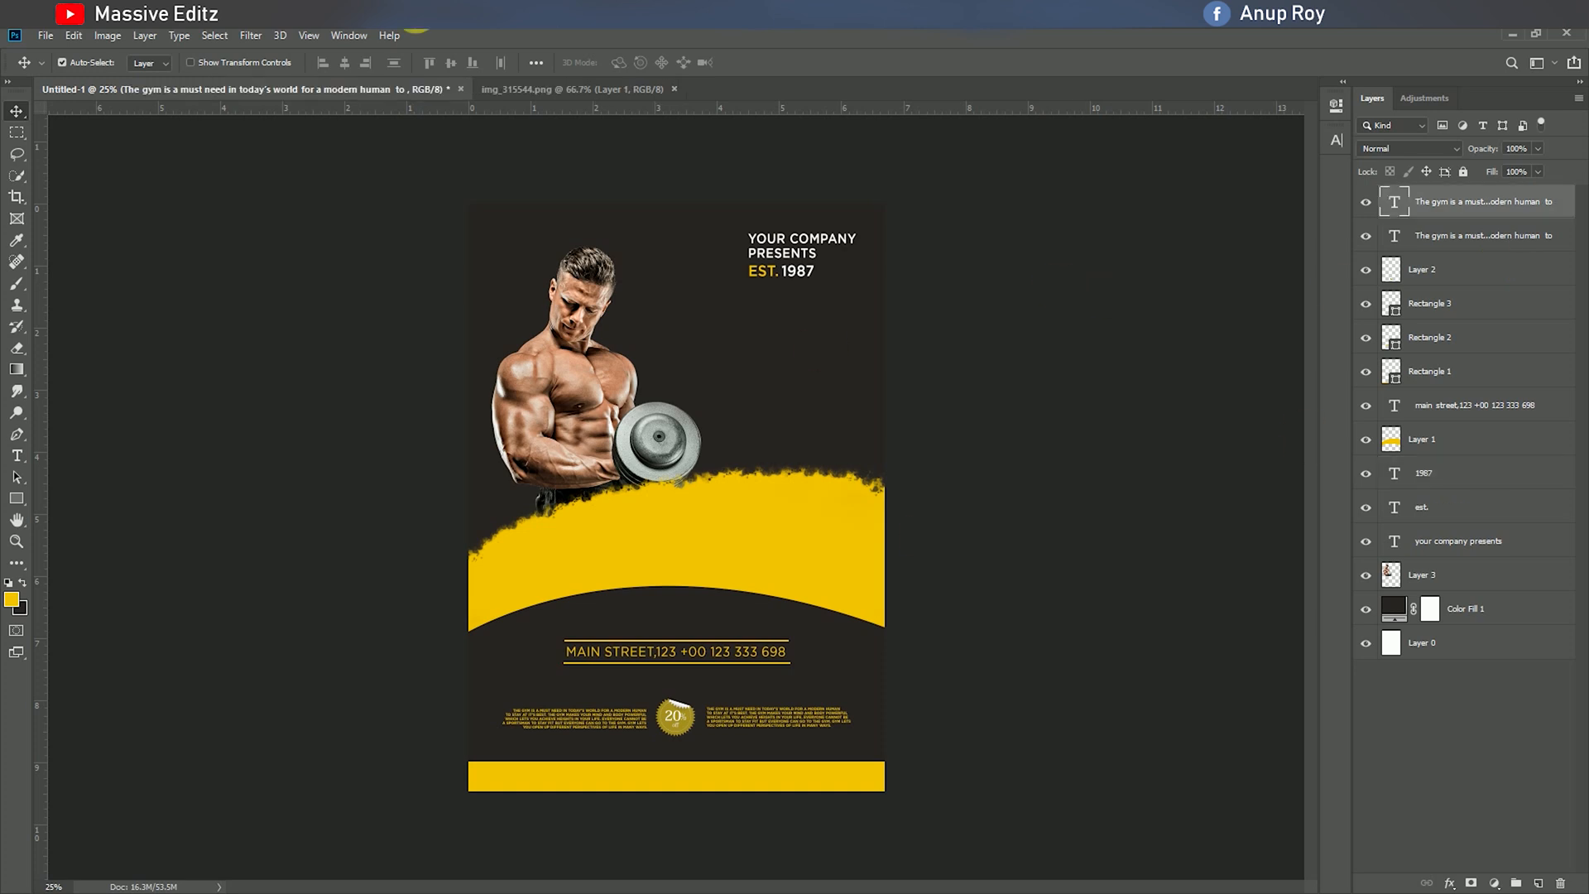
# Step: Add the dumbbell icon from img_315544.png, scaled to 13%, in the middle of the yellow bottom bar
pyautogui.click(572, 89)
pyautogui.moveTo(778, 435)
pyautogui.mouseDown()
pyautogui.moveTo(254, 97)
pyautogui.moveTo(768, 419)
pyautogui.mouseUp()
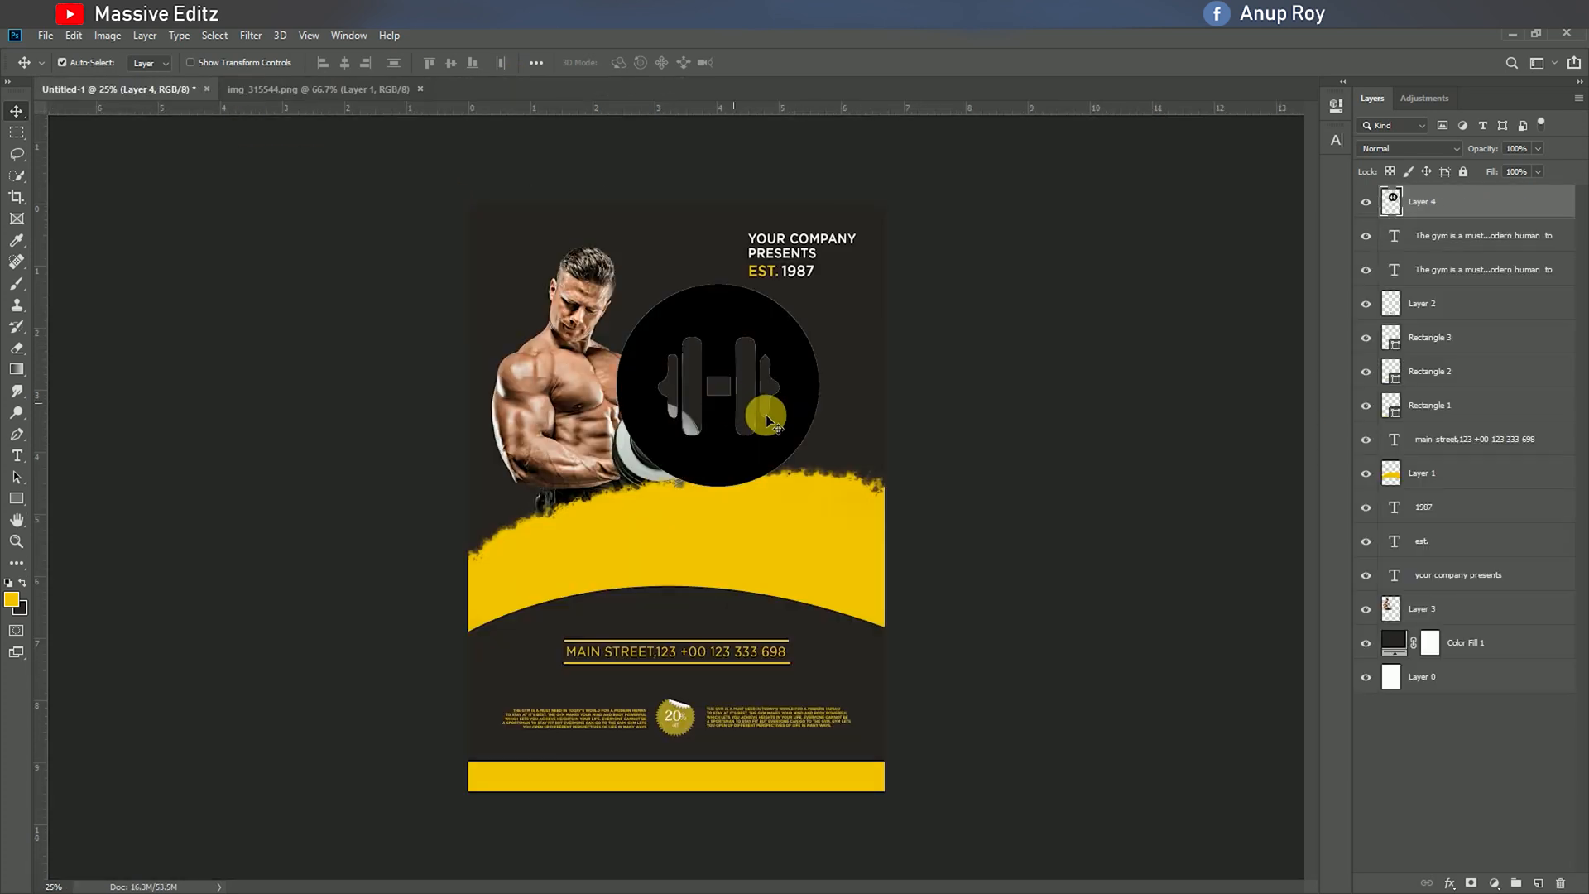
pyautogui.click(73, 36)
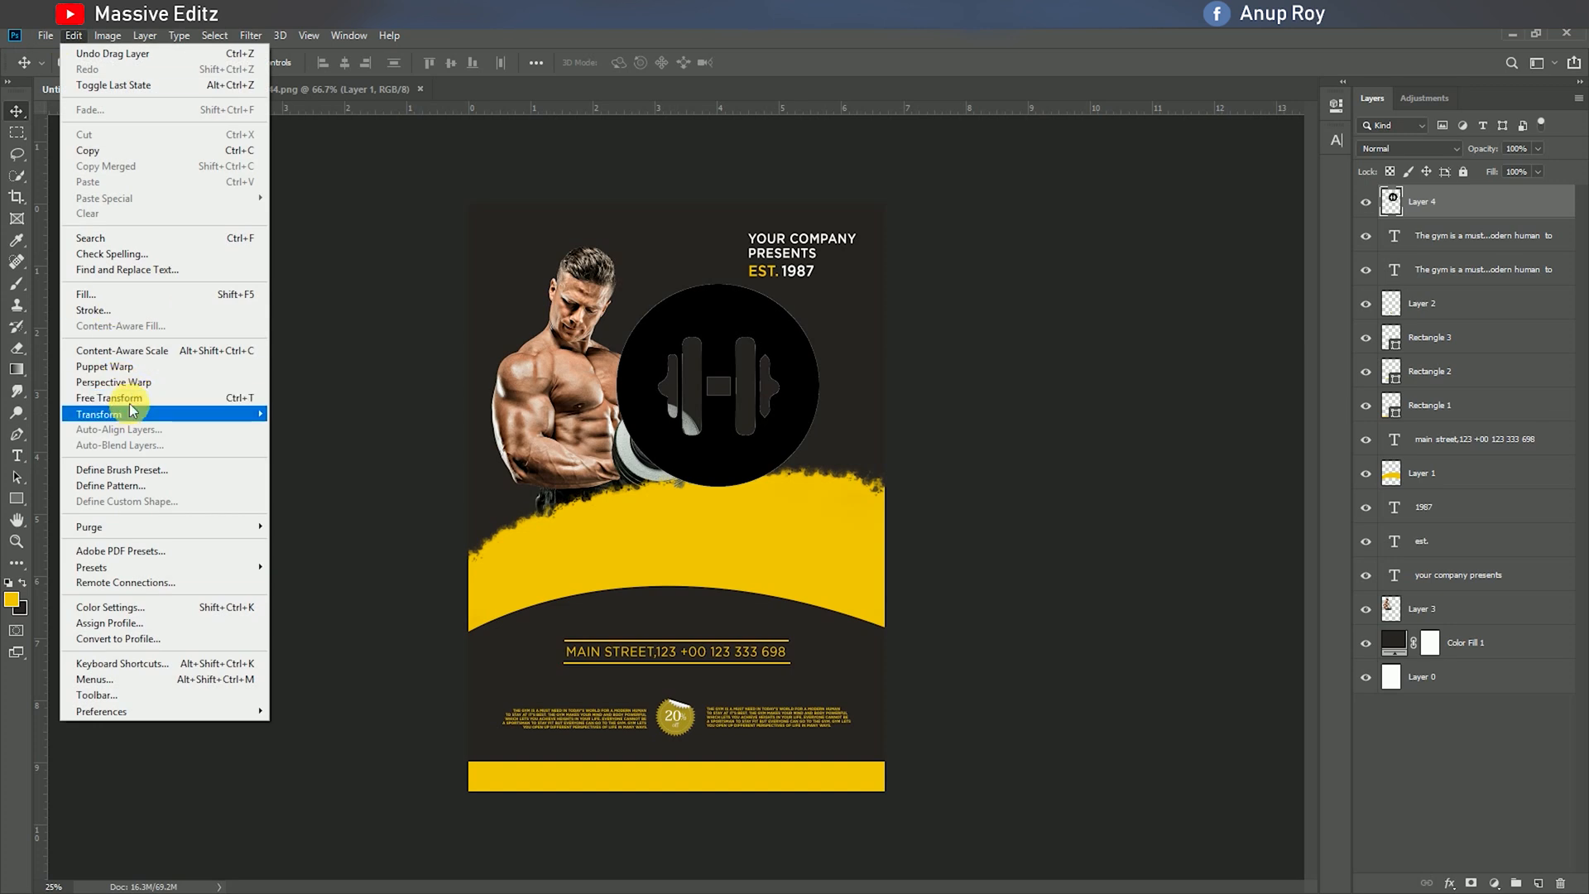
pyautogui.click(130, 400)
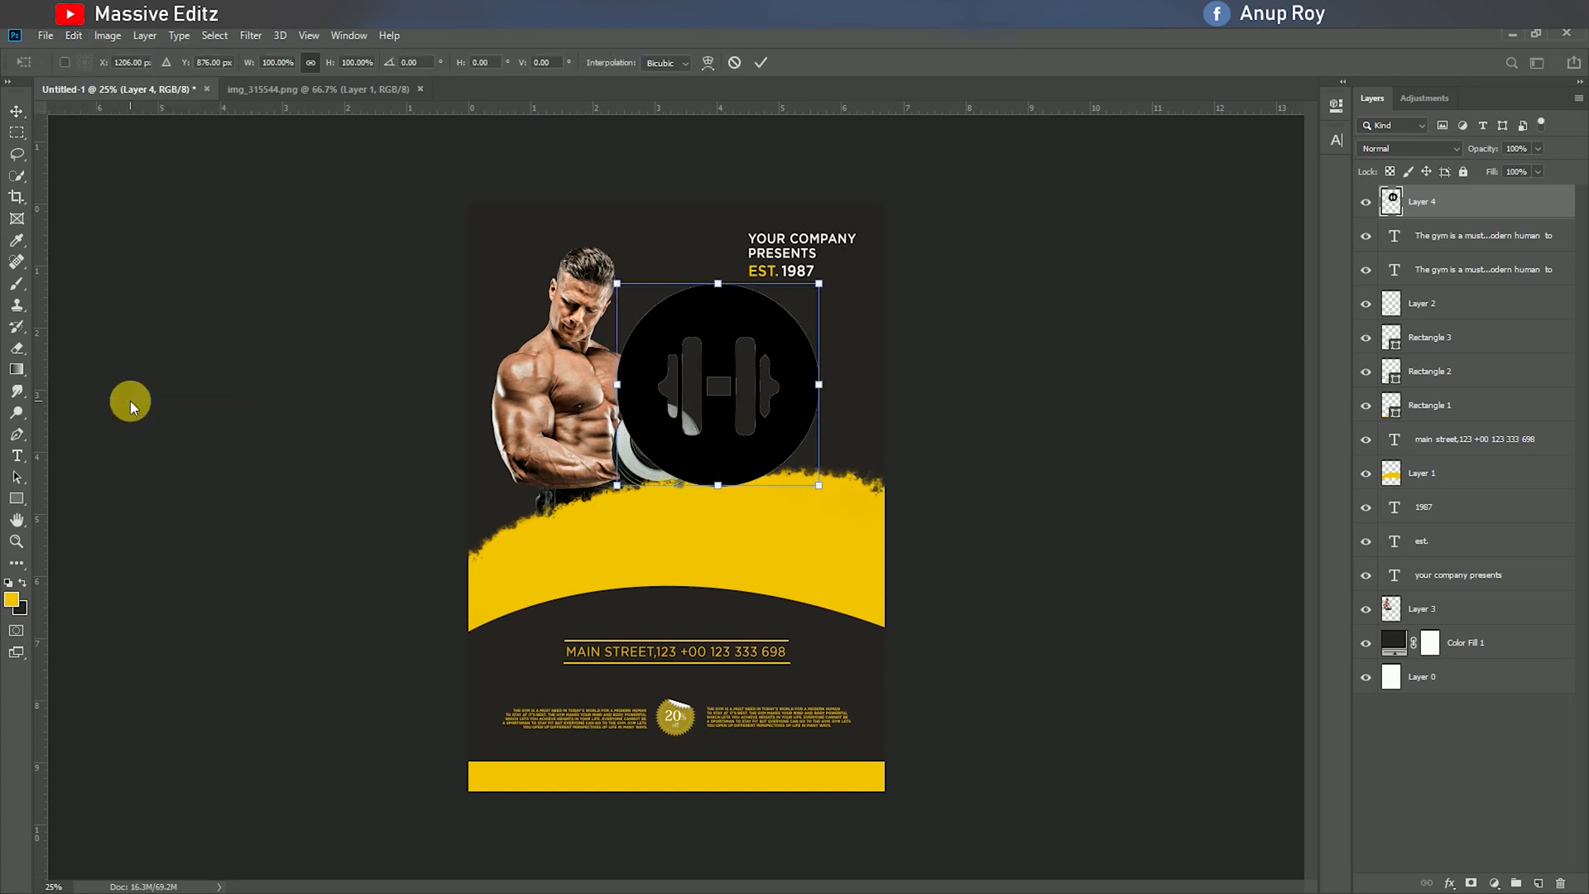
pyautogui.click(280, 68)
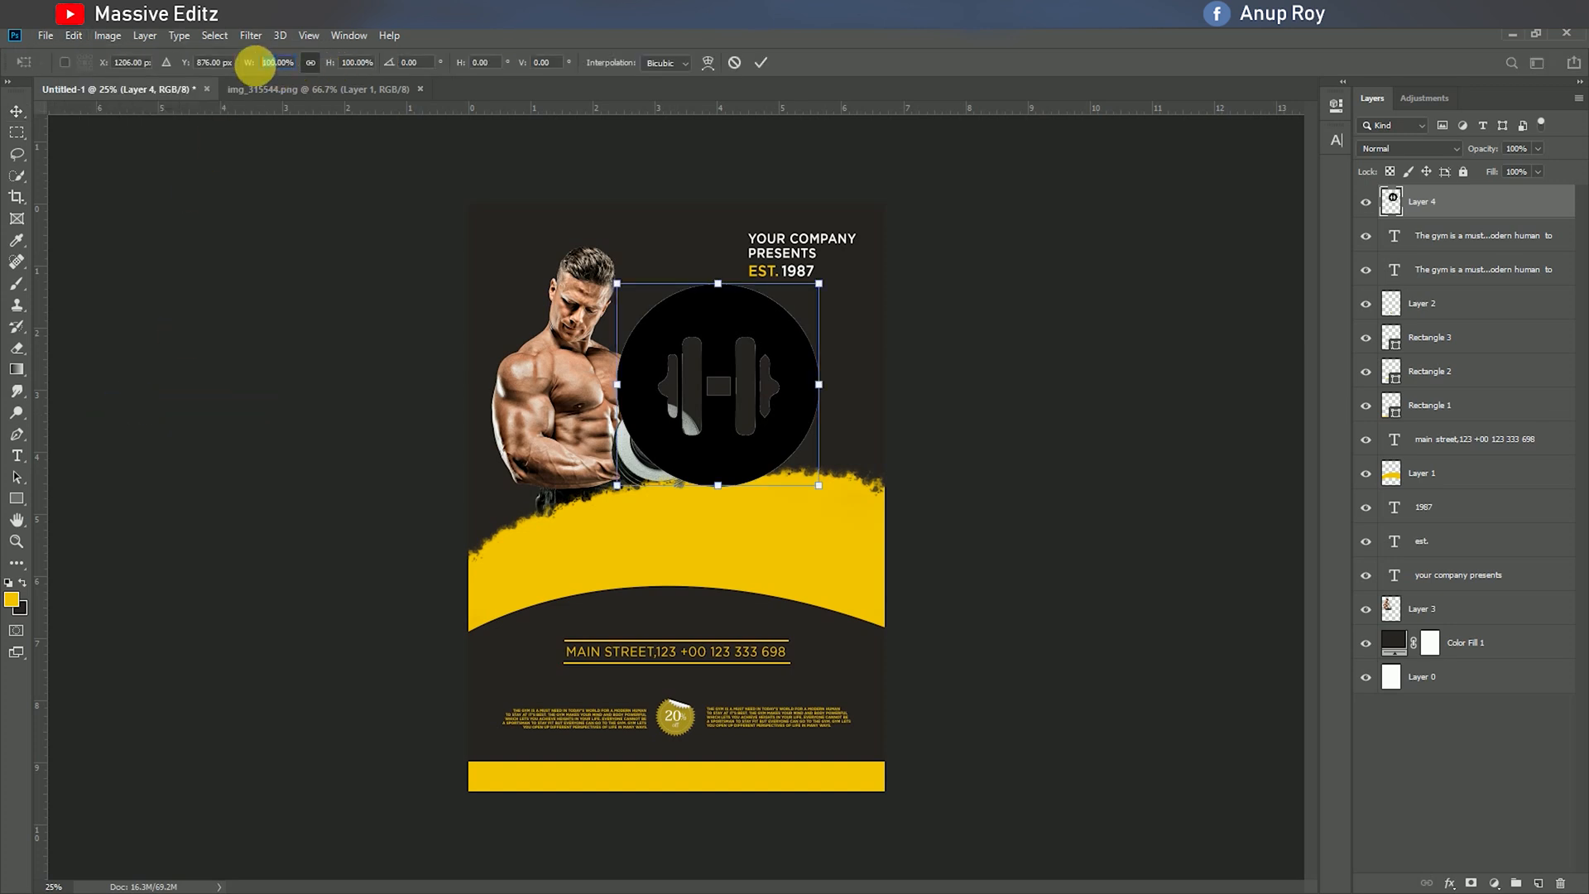
pyautogui.write('13')
pyautogui.press('Return')
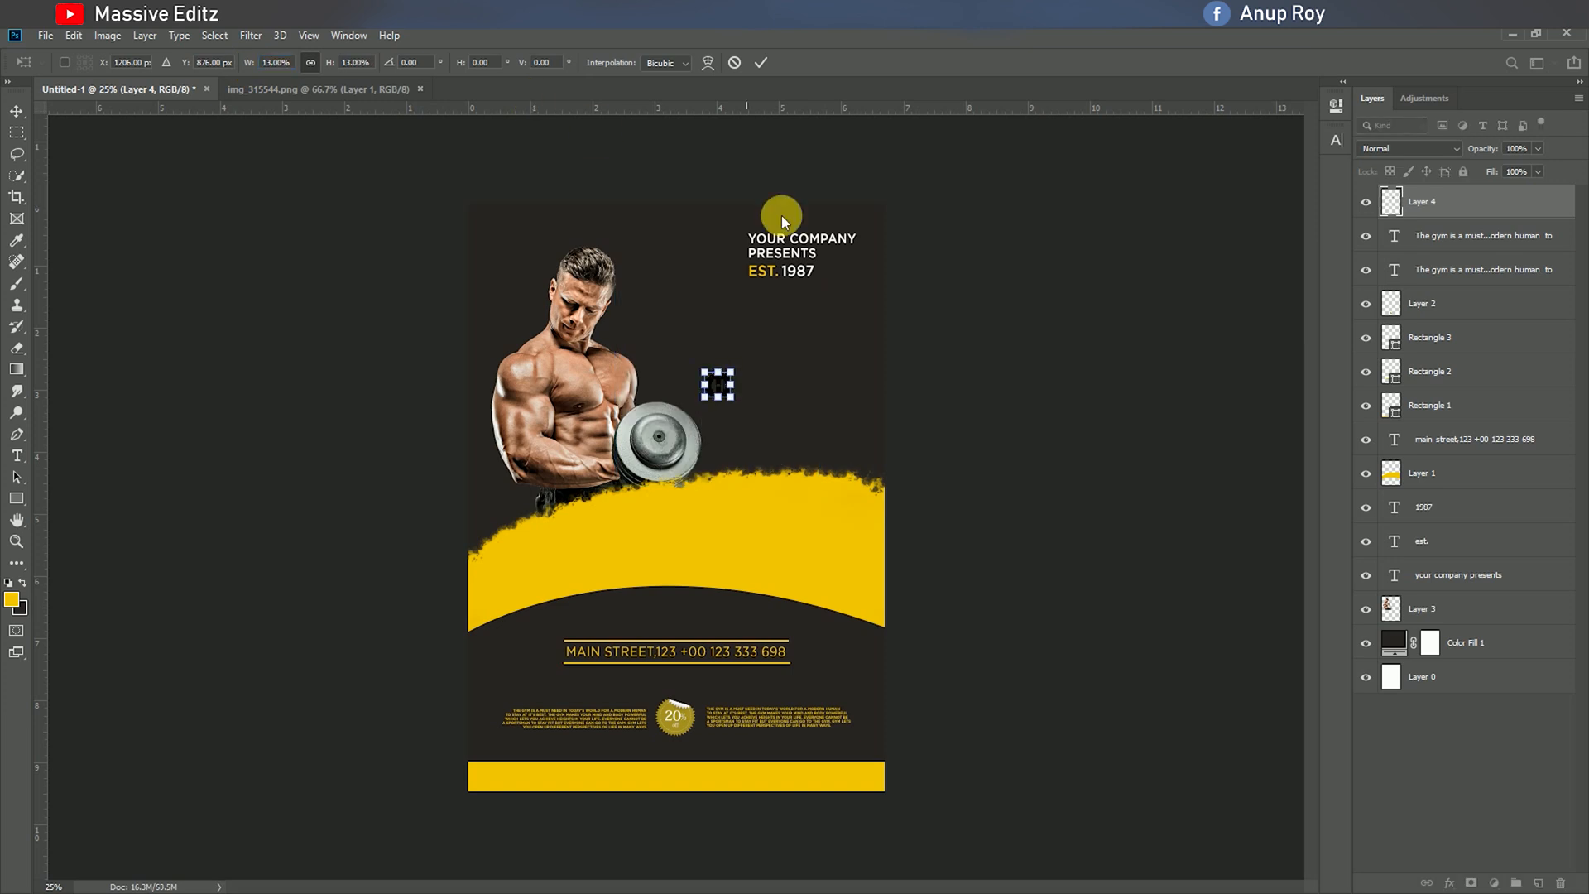
pyautogui.click(761, 62)
pyautogui.moveTo(717, 383); pyautogui.dragTo(676, 778)
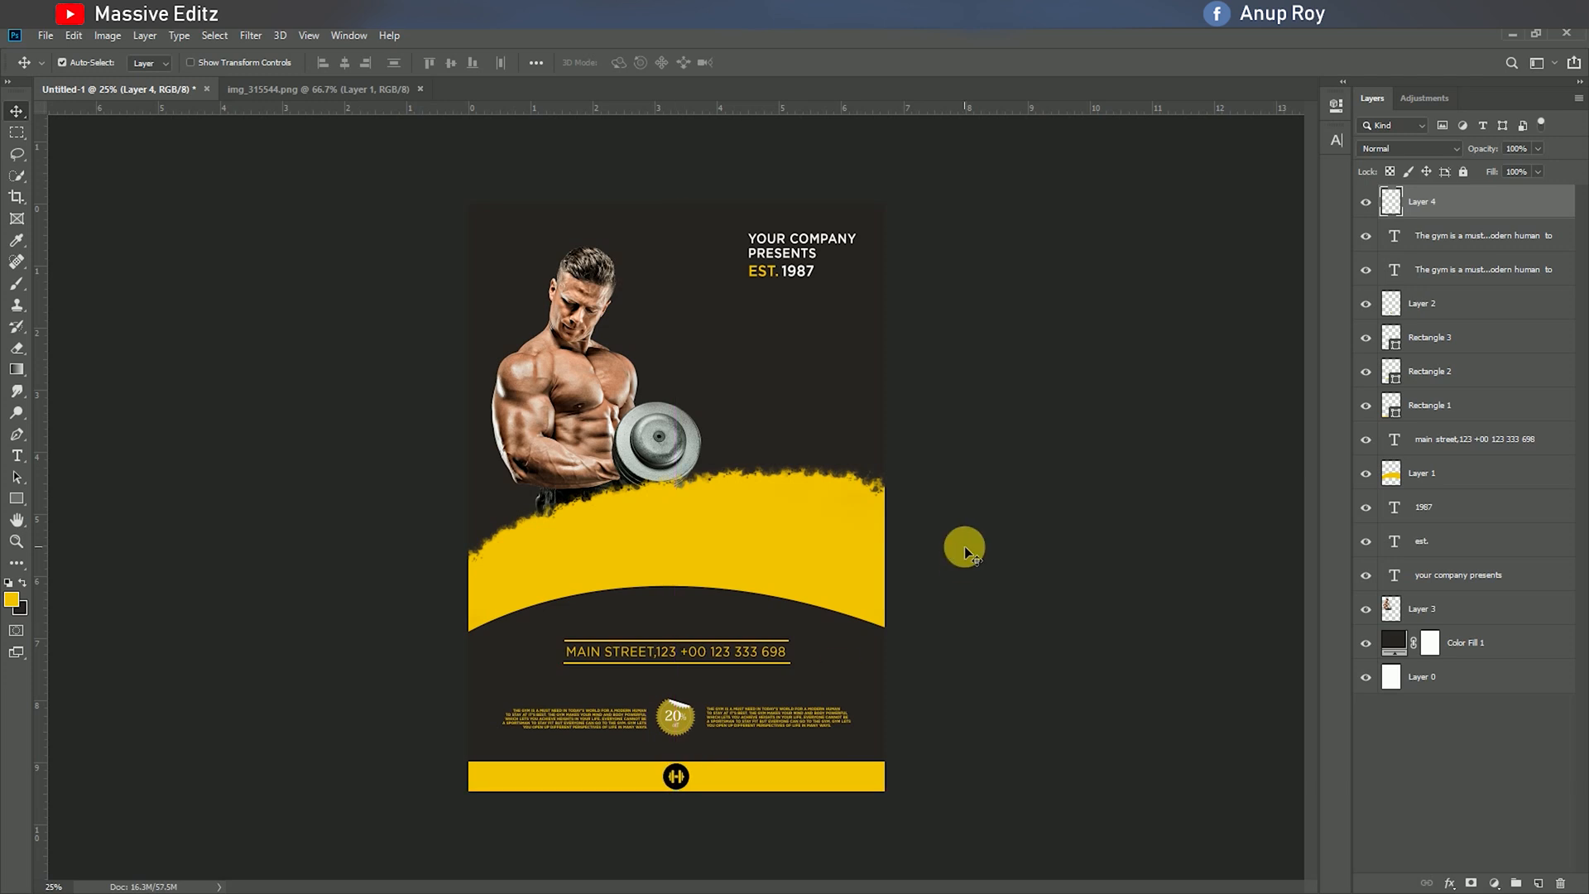
# Step: Open the phone and YouTube icon PNG files together and bring the phone icon into the poster
pyautogui.click(46, 36)
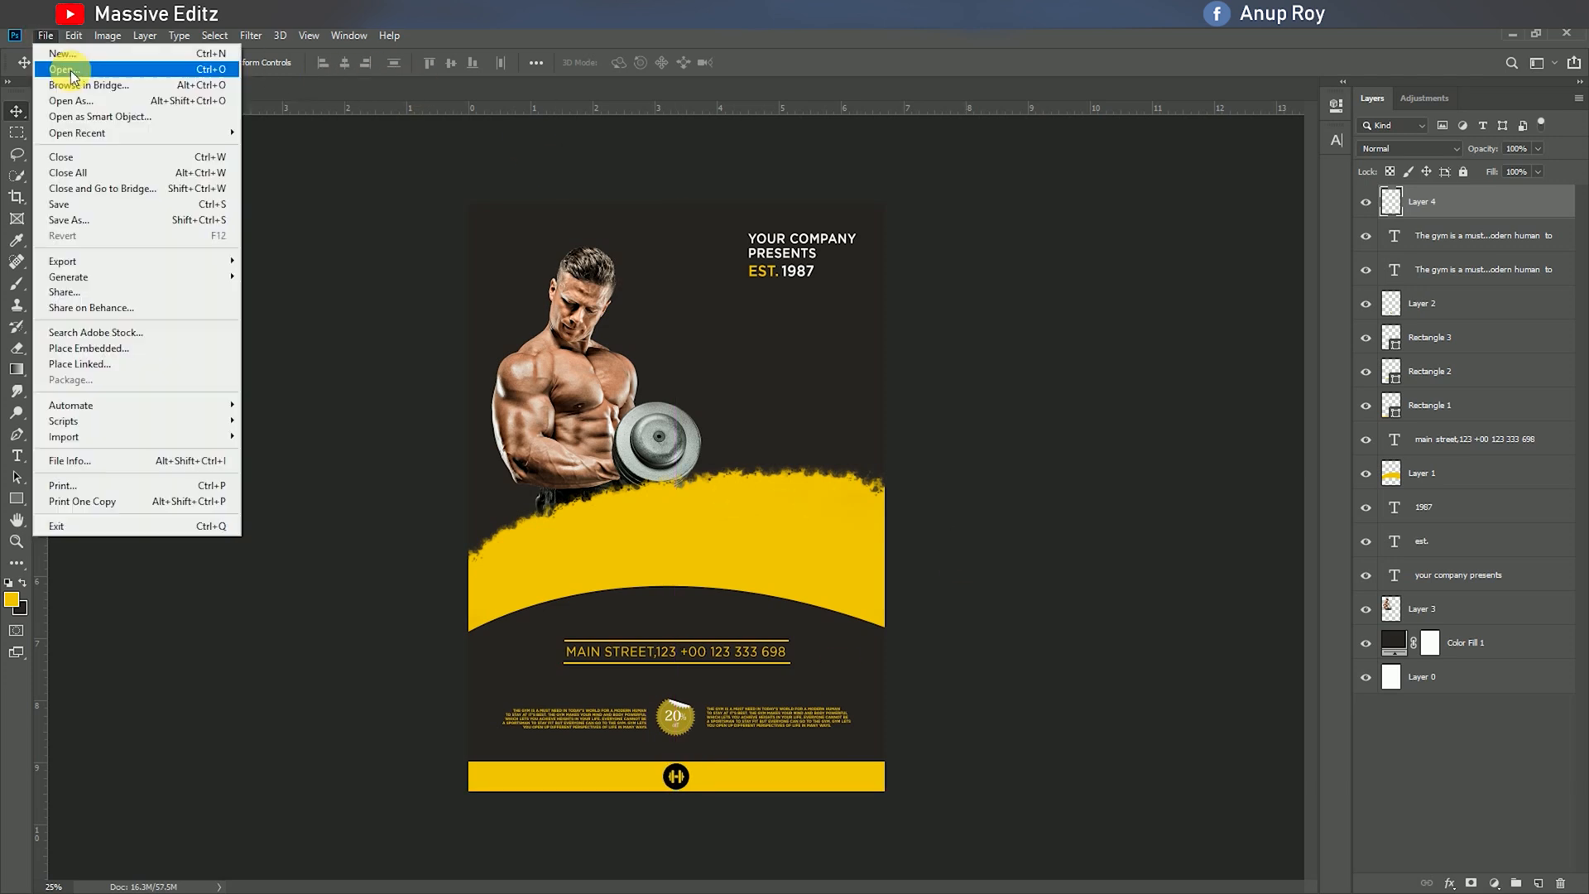
pyautogui.click(70, 72)
pyautogui.click(374, 165)
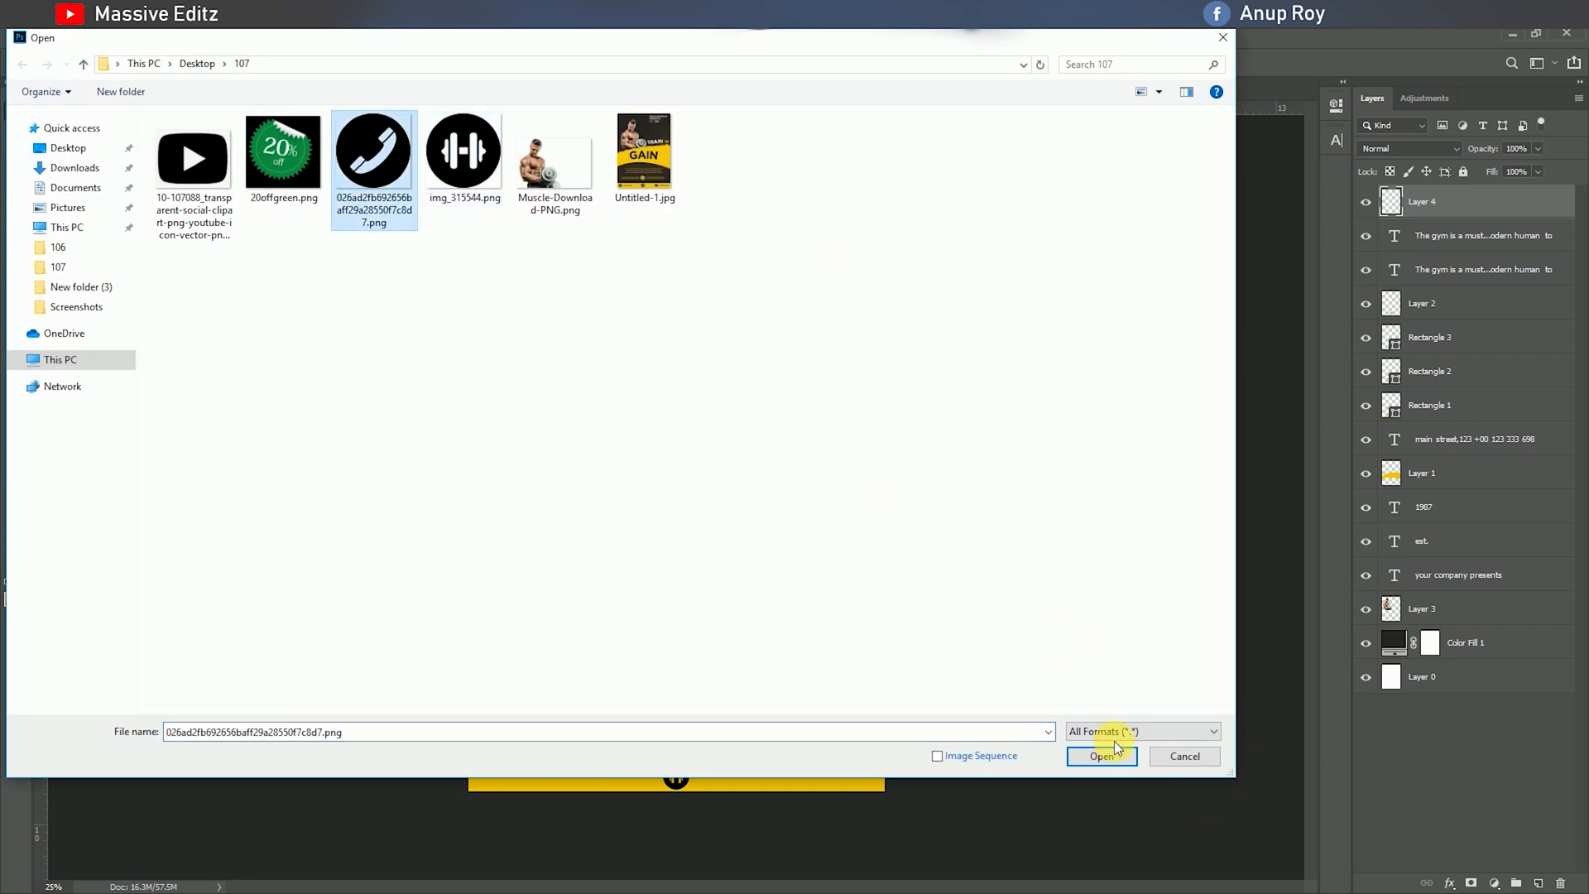
pyautogui.keyDown('ctrl'); pyautogui.click(192, 158); pyautogui.keyUp('ctrl')
pyautogui.click(1101, 756)
pyautogui.moveTo(763, 406); pyautogui.dragTo(736, 482)
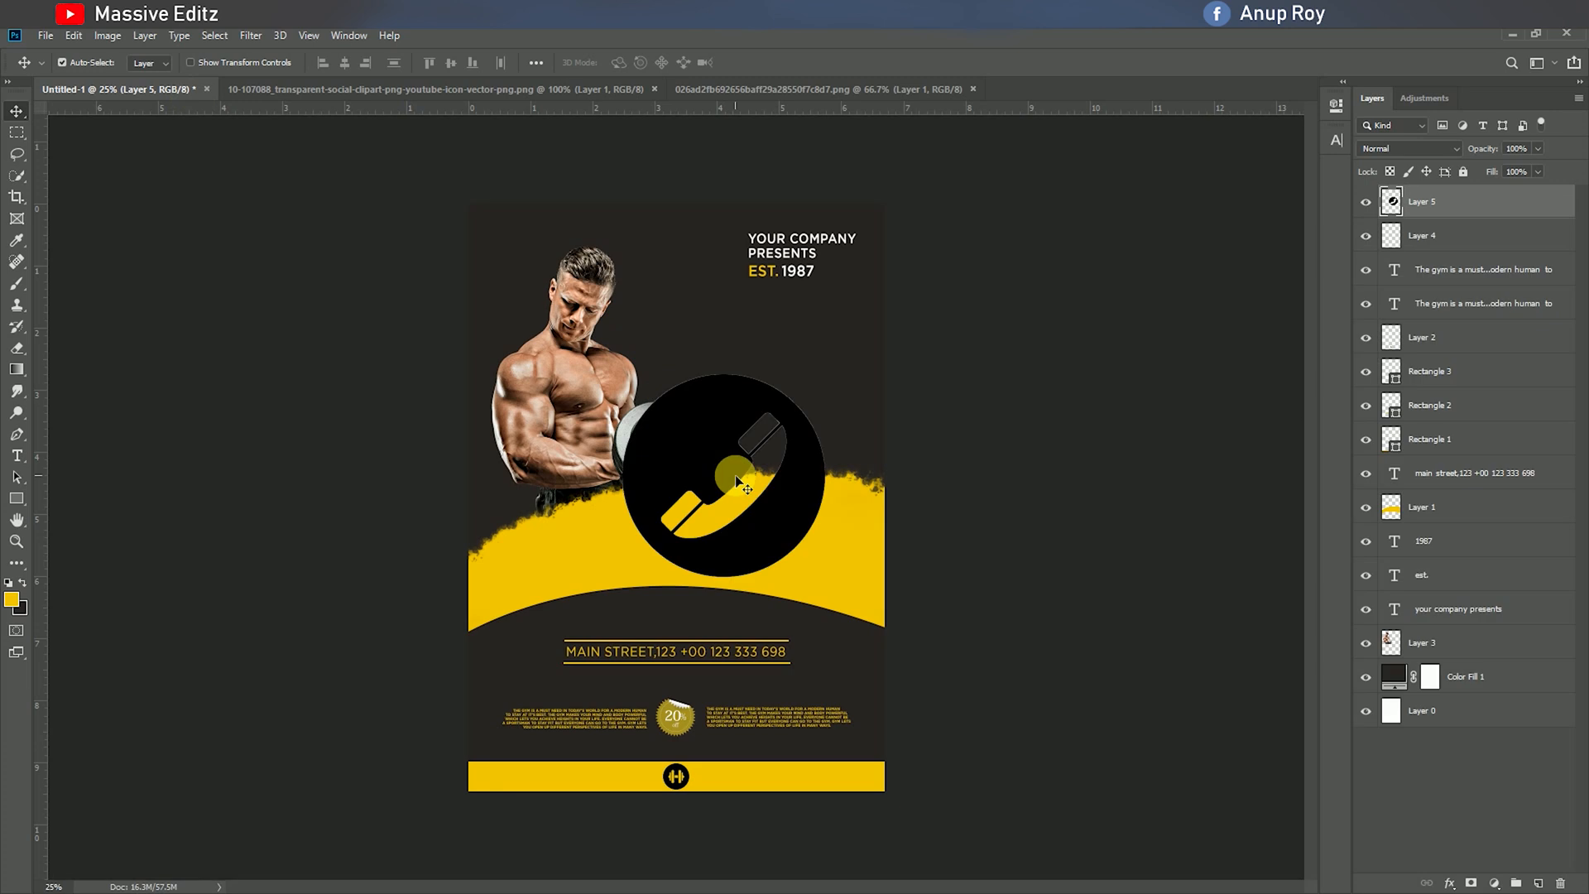
# Step: Flip the phone icon horizontally at 13% scale and place it at the left end of the yellow bottom bar
pyautogui.click(74, 36)
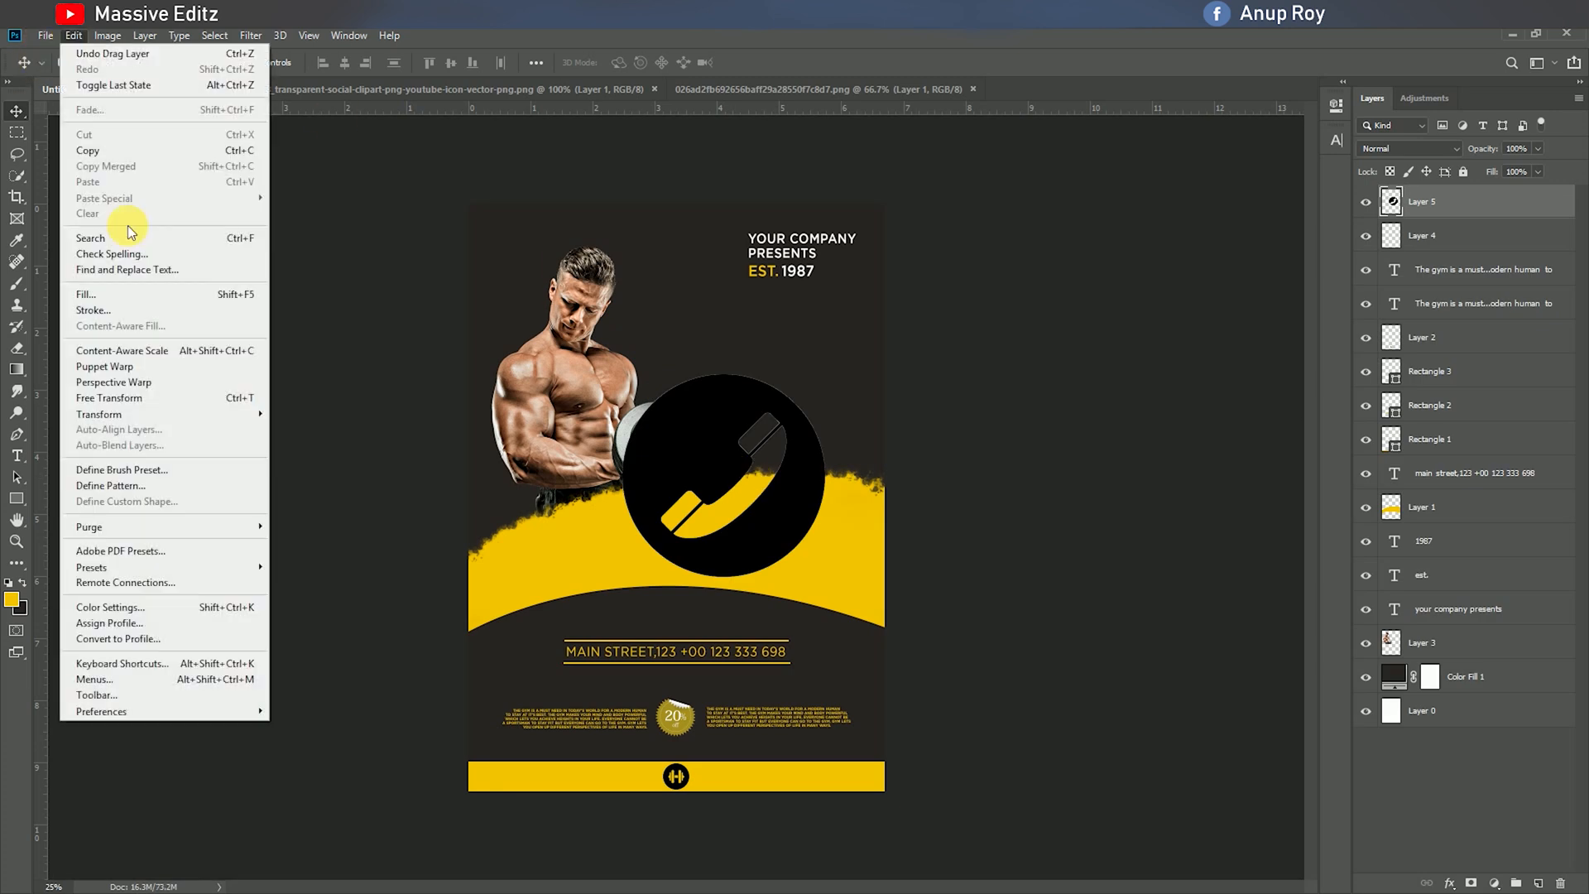
pyautogui.click(141, 397)
pyautogui.rightClick(687, 401)
pyautogui.click(803, 625)
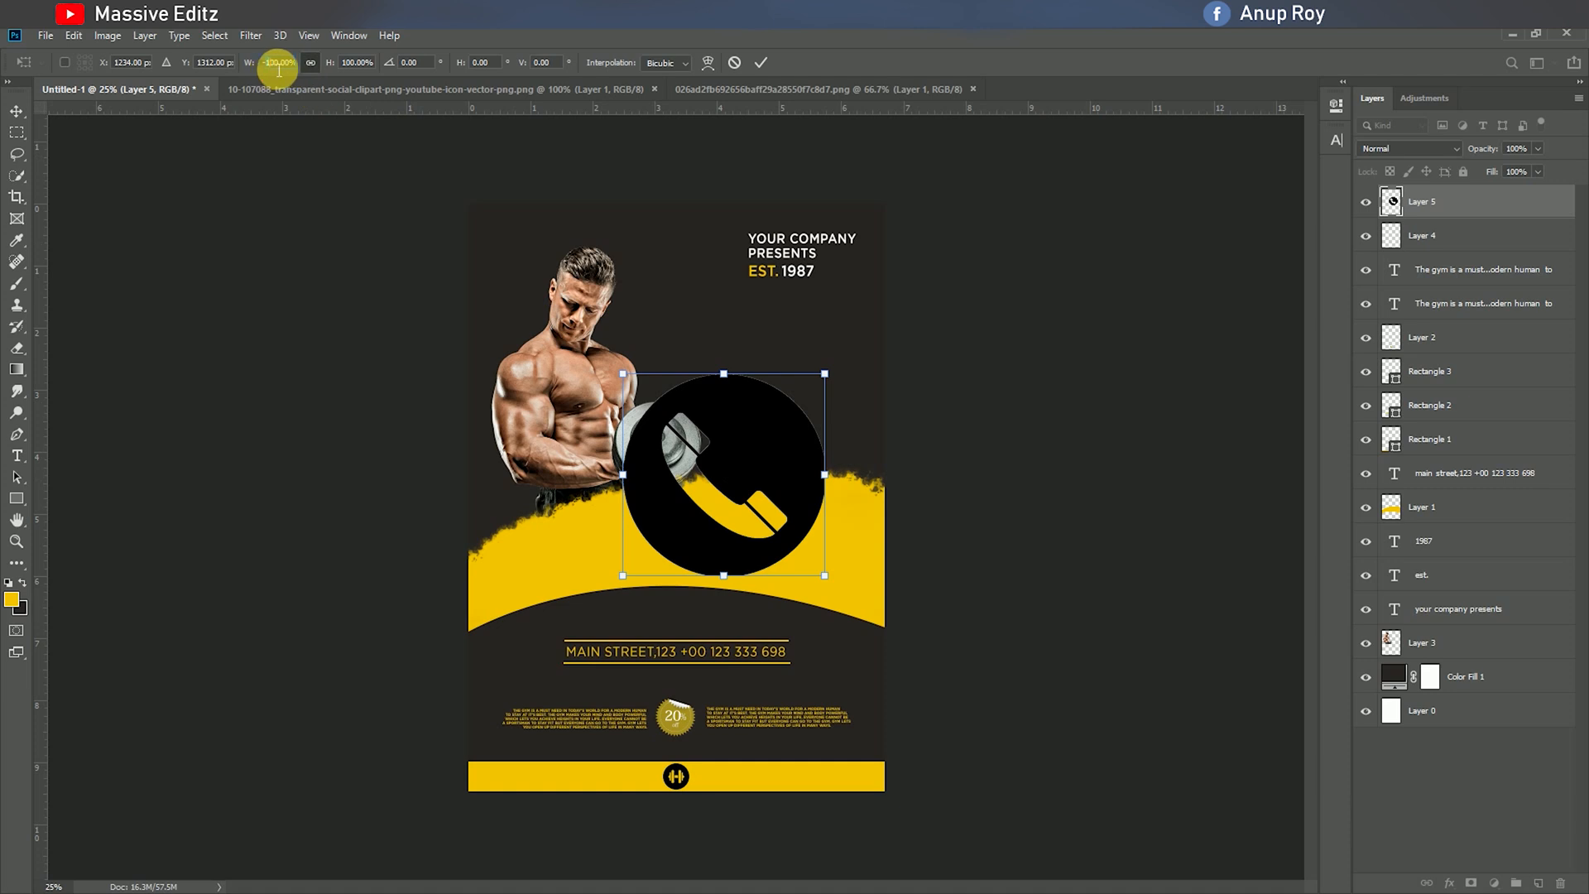
pyautogui.write('-13')
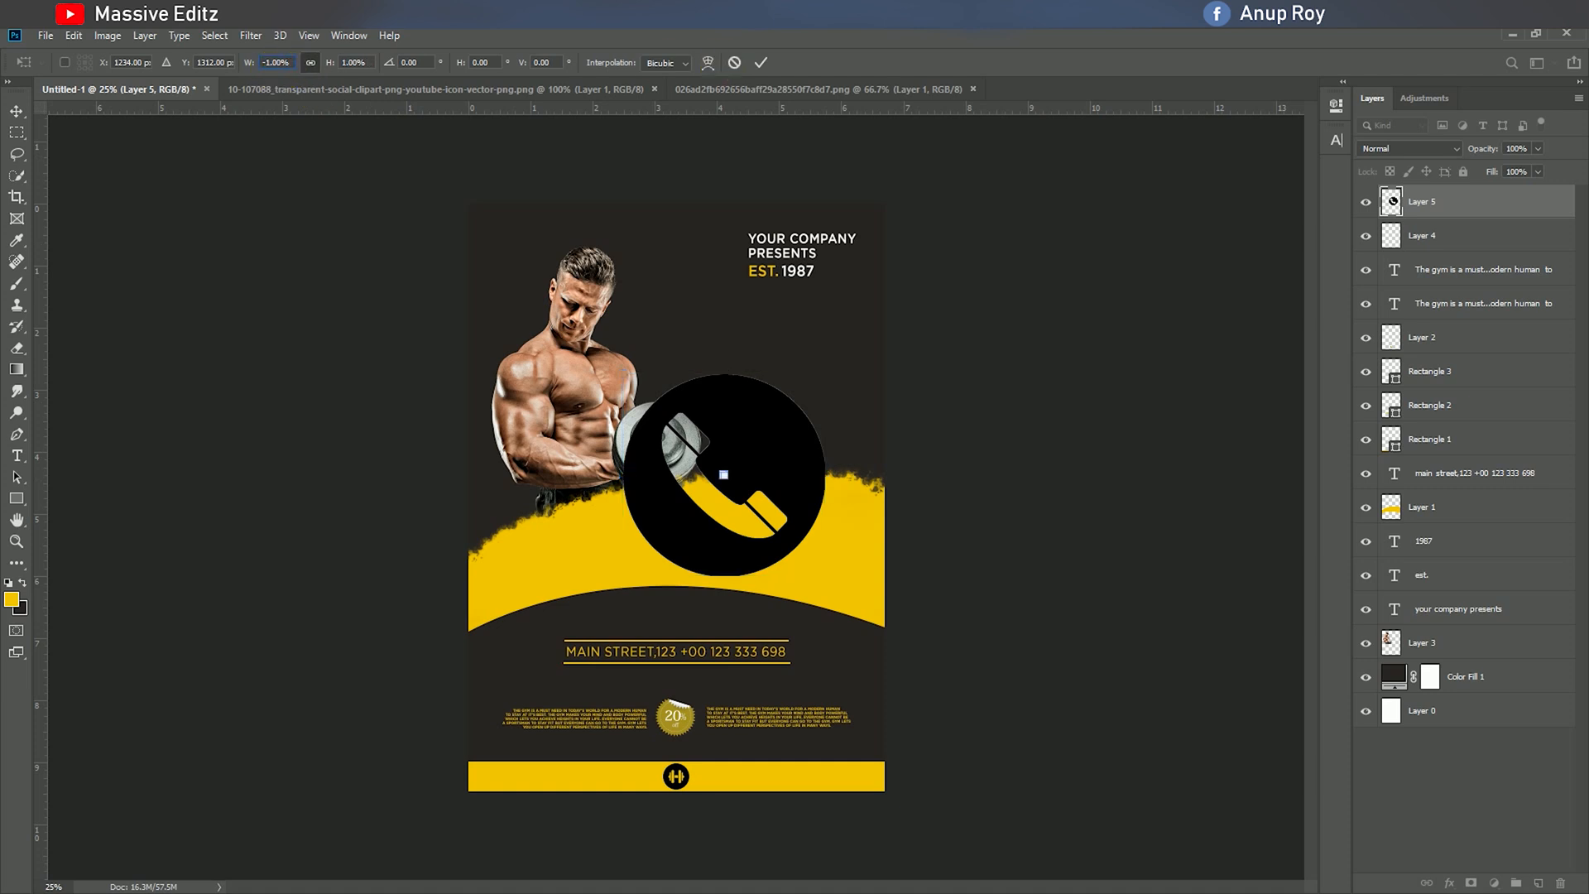
pyautogui.press('Return')
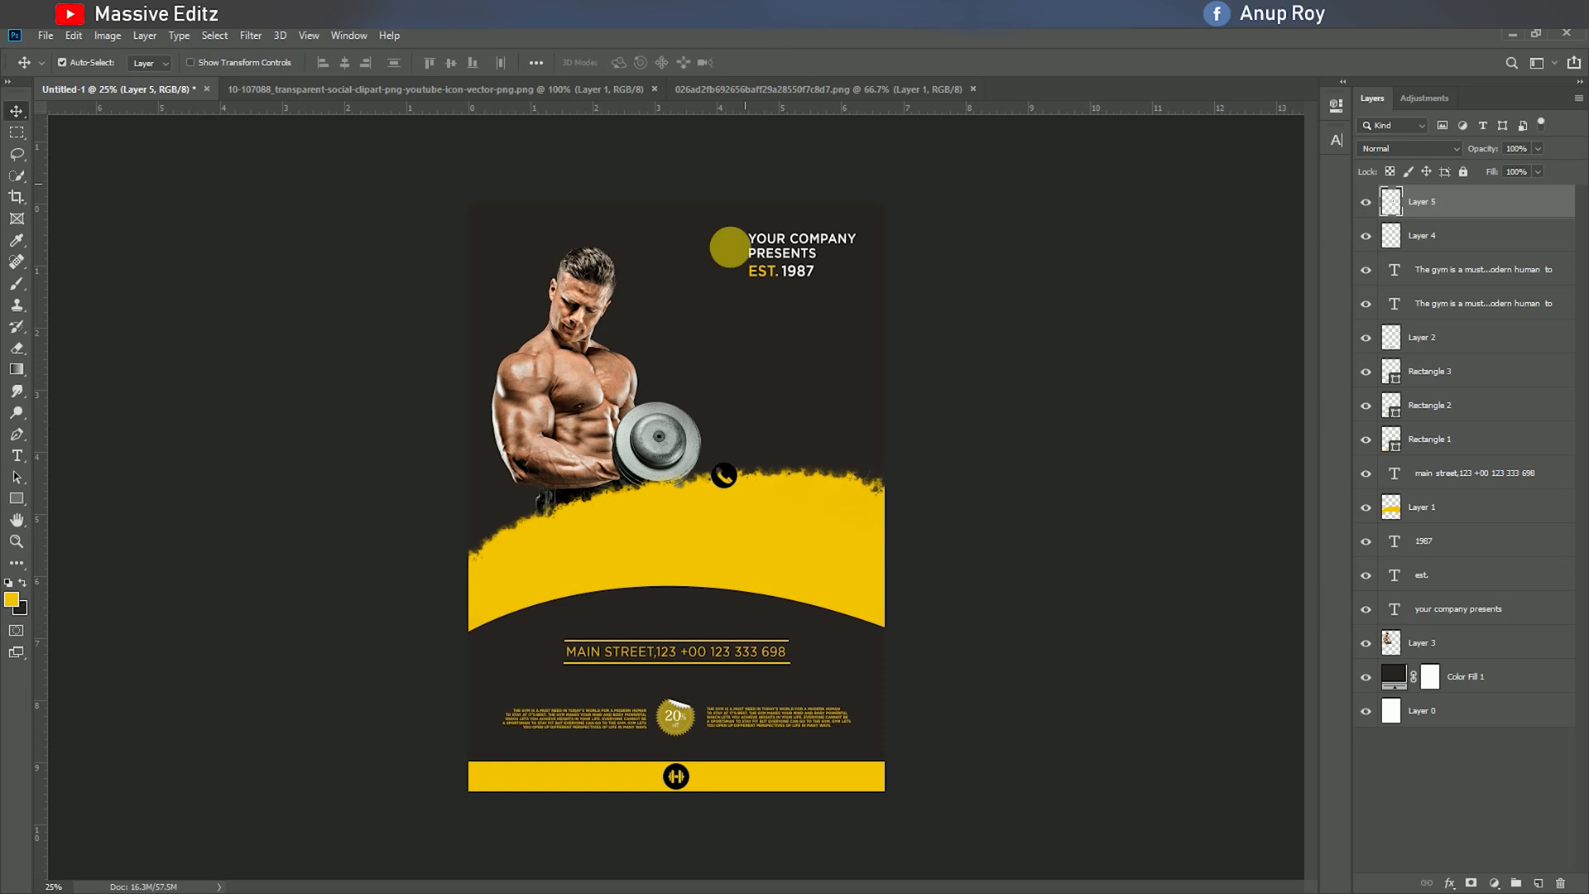
pyautogui.moveTo(725, 472); pyautogui.dragTo(496, 774)
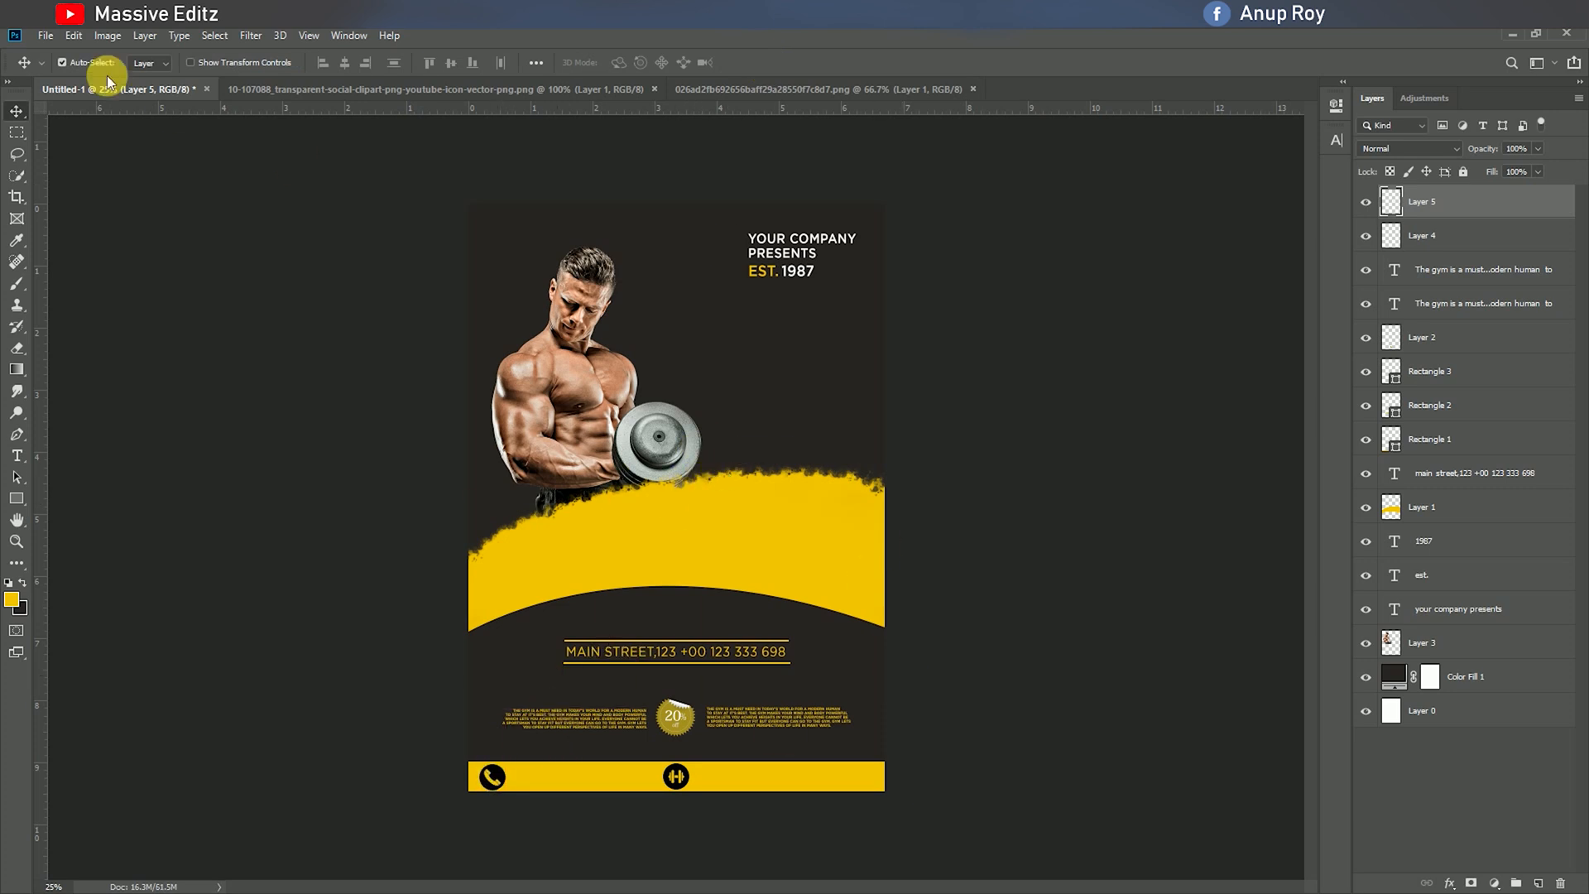
# Step: Bring the YouTube icon into the poster and remove its white background with the Magic Eraser
pyautogui.click(650, 88)
pyautogui.moveTo(770, 395); pyautogui.dragTo(687, 389)
pyautogui.rightClick(16, 348)
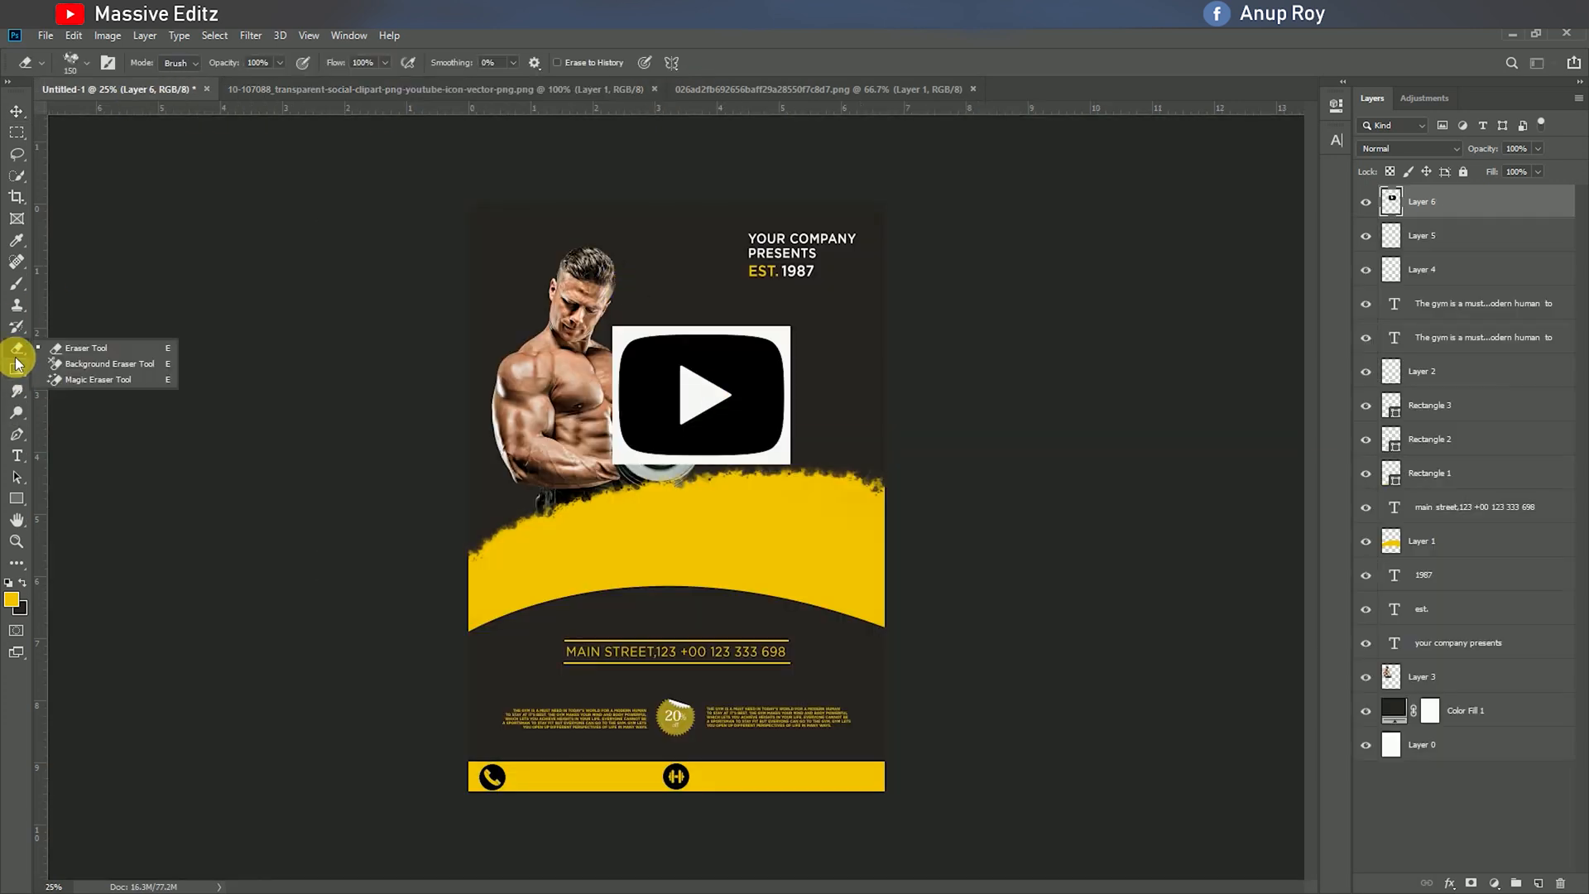
pyautogui.click(74, 380)
pyautogui.click(639, 346)
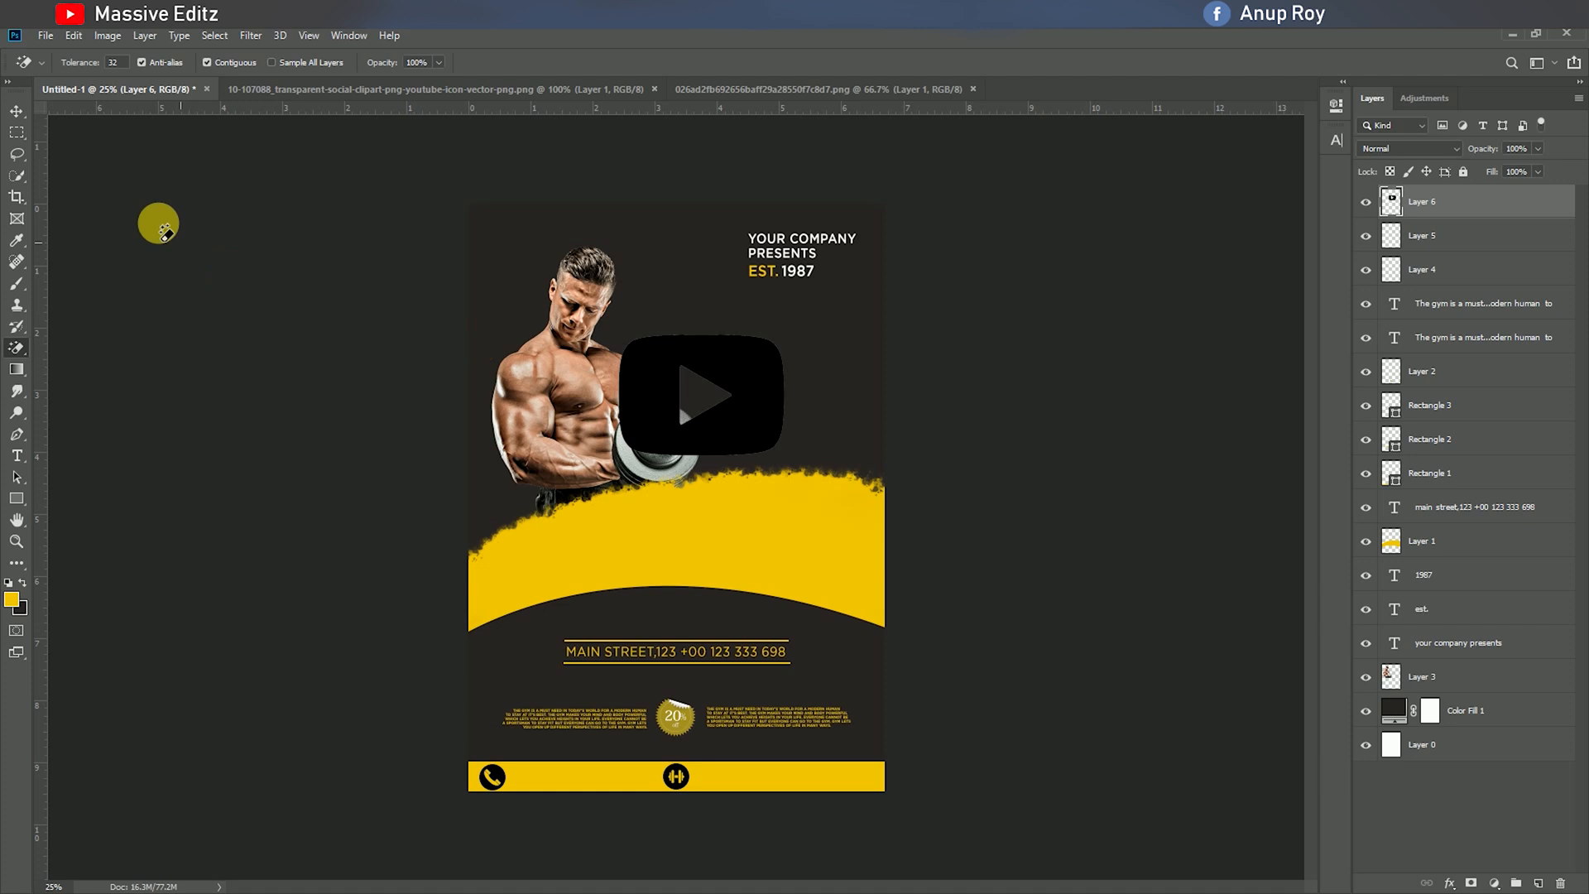
# Step: Scale the YouTube icon to 13% and move it down onto the yellow bottom bar
pyautogui.click(17, 110)
pyautogui.hotkey('ctrl', 't')
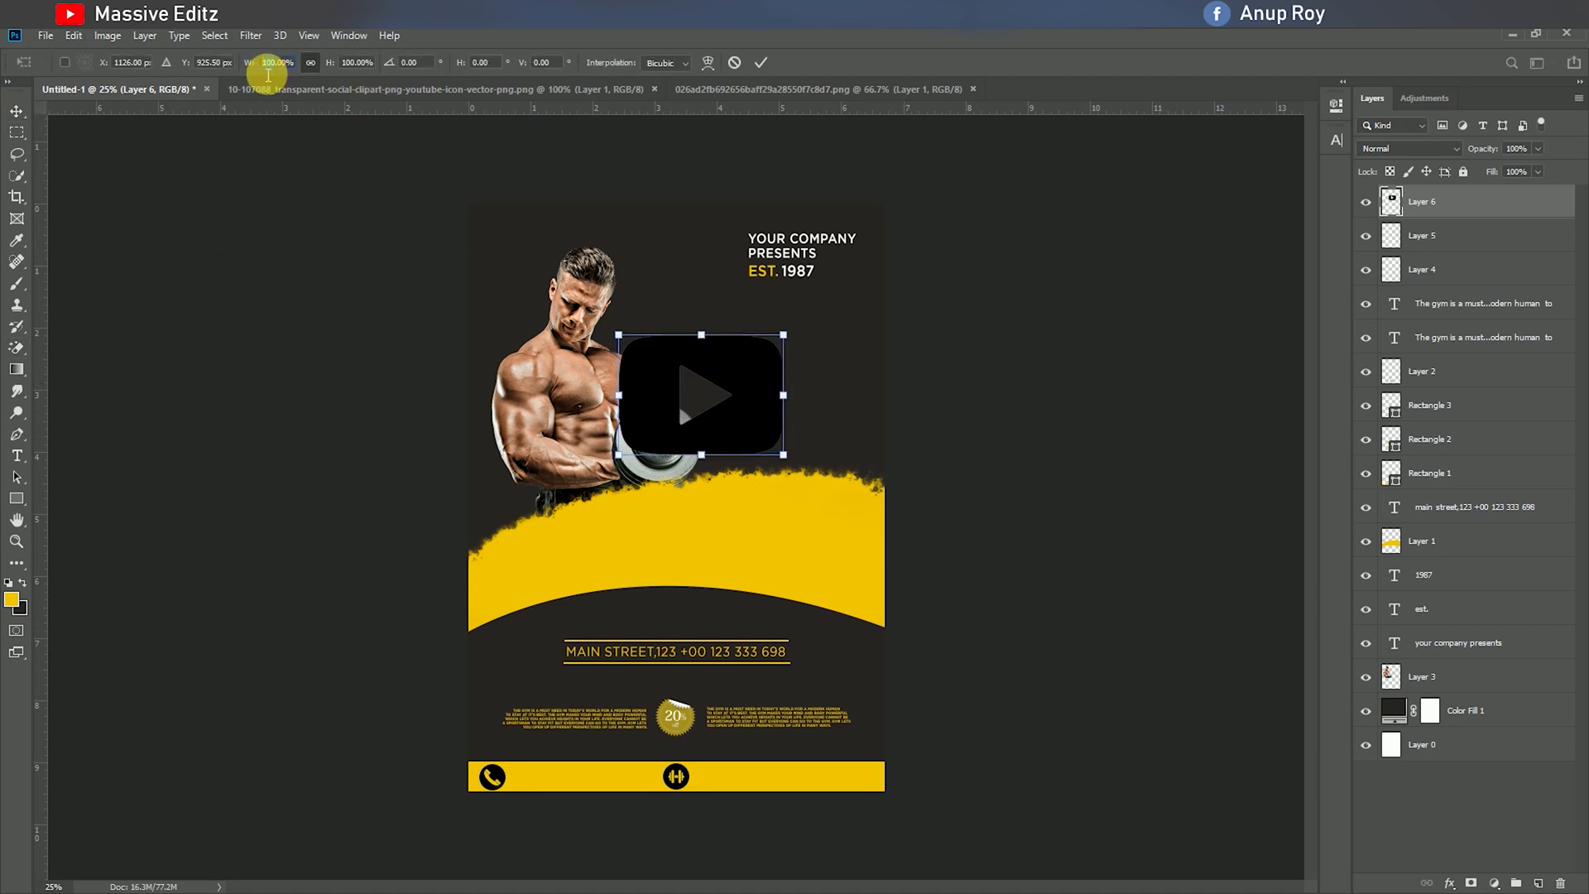
pyautogui.write('13')
pyautogui.press('Return')
pyautogui.click(768, 68)
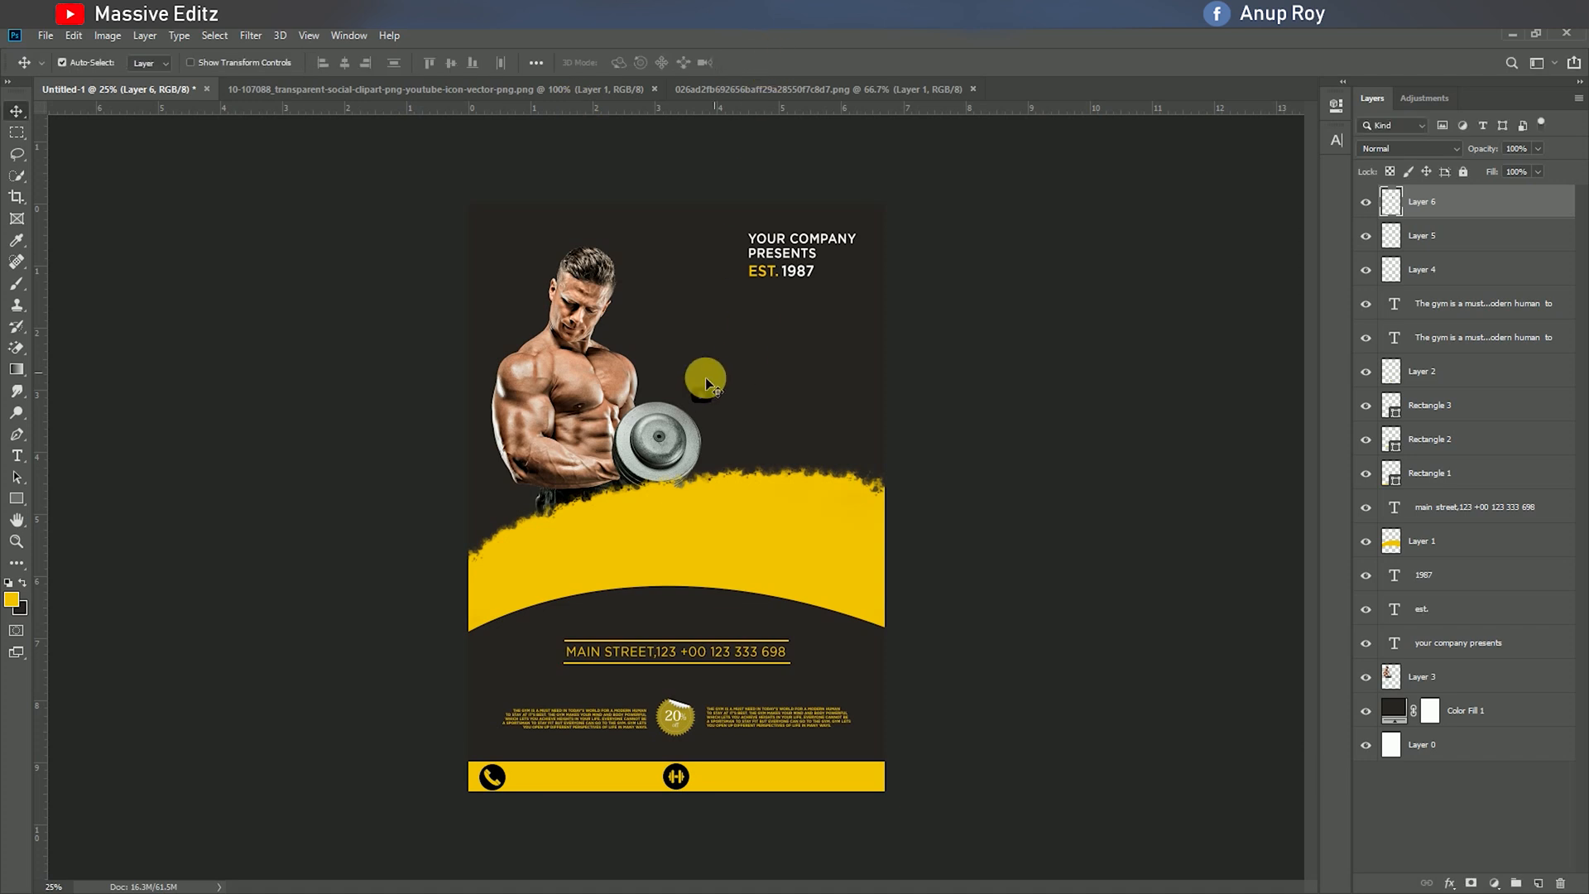
pyautogui.moveTo(708, 394); pyautogui.dragTo(785, 777)
# Step: Enlarge the YouTube icon slightly and position it at the right end of the yellow bottom bar
pyautogui.press('ctrl')
pyautogui.hotkey('ctrl', '+')
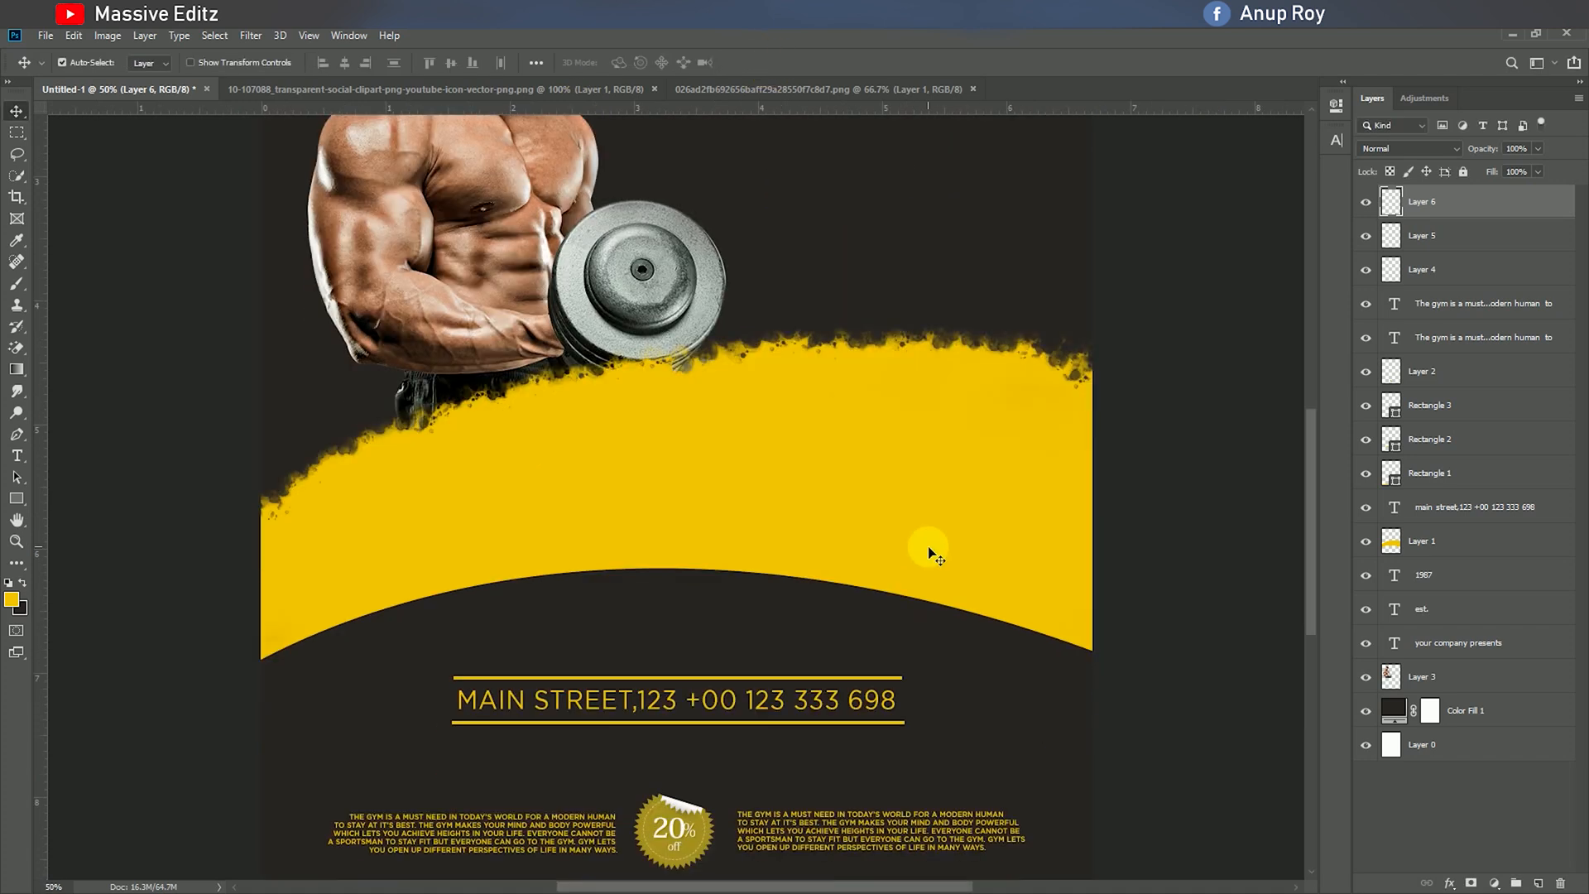
pyautogui.scroll(-5, 930, 519)
pyautogui.hotkey('ctrl', 't')
pyautogui.moveTo(916, 638); pyautogui.dragTo(1055, 641)
pyautogui.click(762, 63)
pyautogui.press('Right')
pyautogui.press('Right')
pyautogui.press('Right')
pyautogui.press('Right')
pyautogui.press('Down')
pyautogui.press('Down')
# Step: Add the phone number in black at 14 pt beside the phone icon on the yellow bottom bar
pyautogui.click(17, 454)
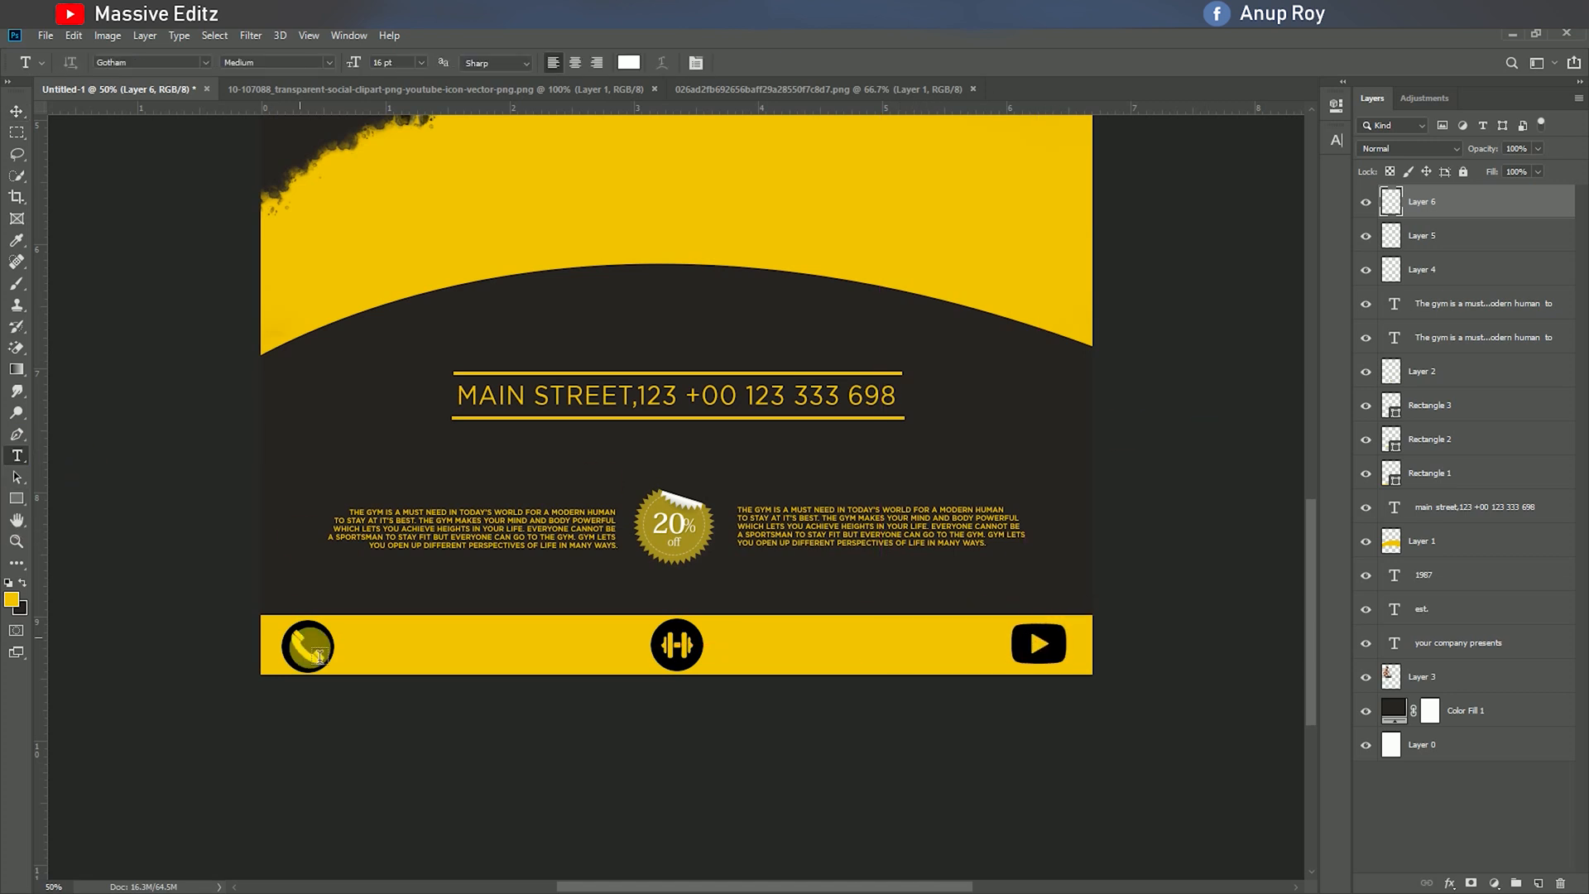
pyautogui.click(631, 64)
pyautogui.click(1094, 412)
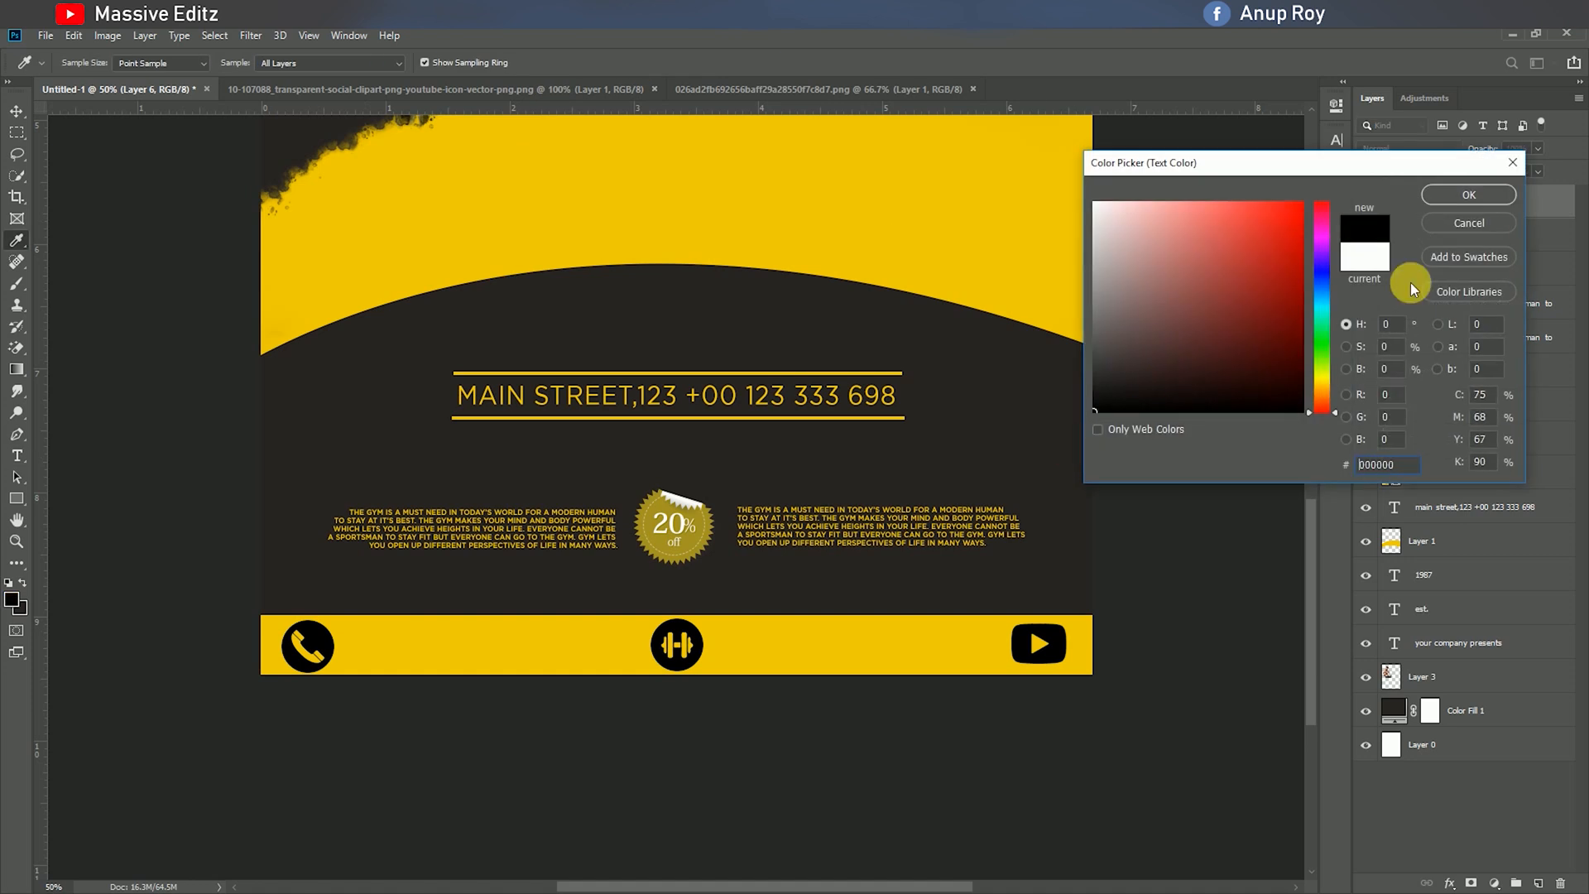
pyautogui.click(1484, 196)
pyautogui.click(354, 656)
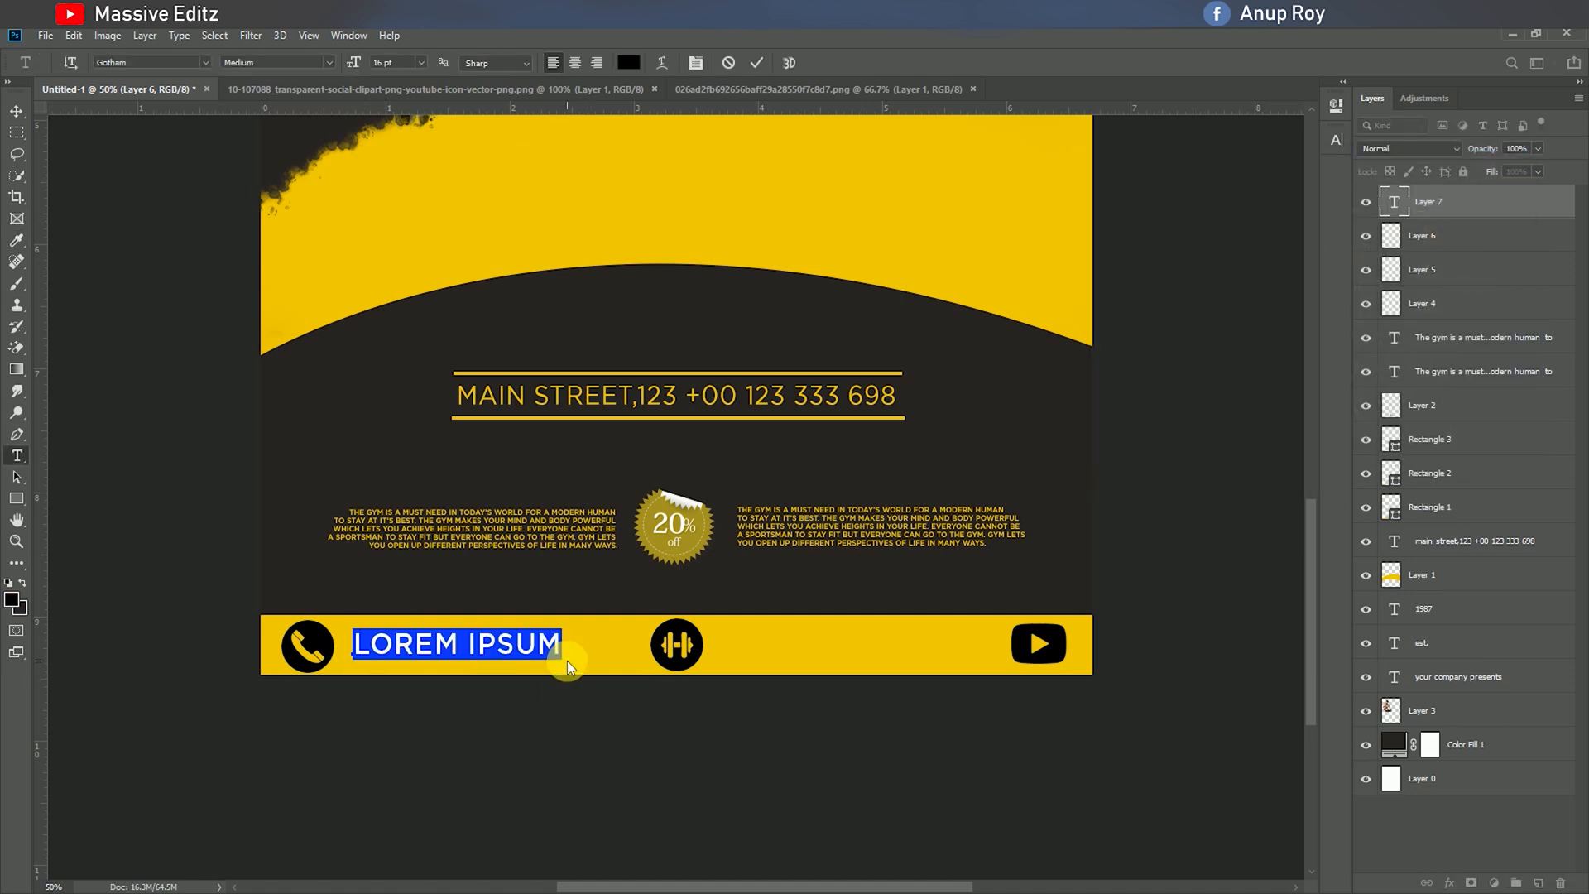
pyautogui.write('+00 123 333 6')
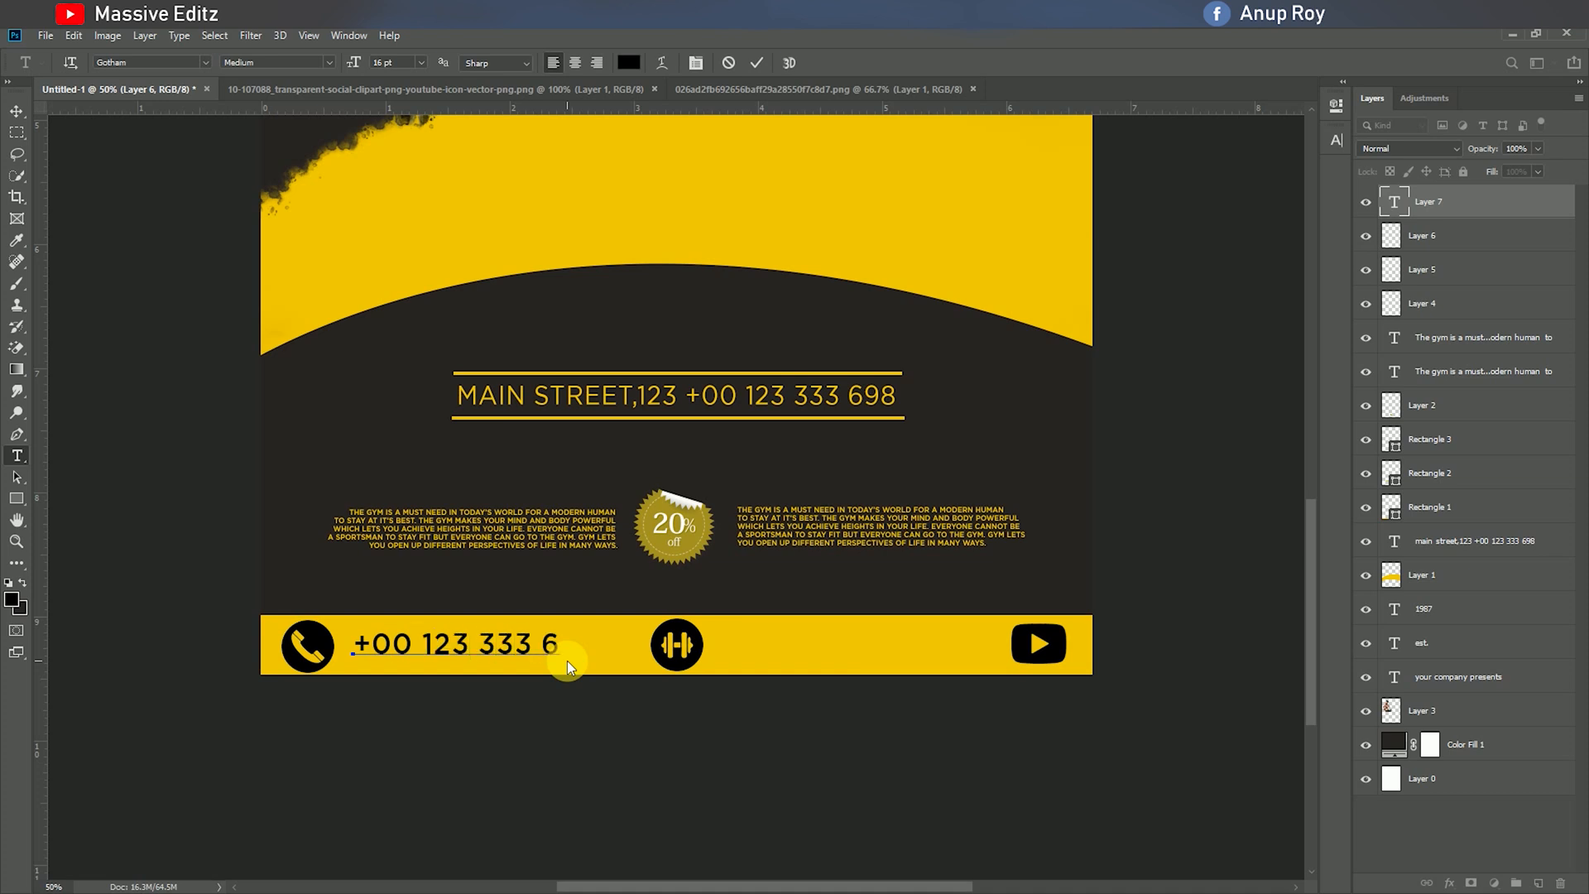
pyautogui.write('98')
pyautogui.moveTo(598, 647); pyautogui.dragTo(335, 647)
pyautogui.click(420, 63)
pyautogui.click(412, 170)
pyautogui.click(756, 63)
# Step: Add the text "/youtube/gain" in black at 14 pt near the YouTube icon on the bottom bar
pyautogui.click(810, 650)
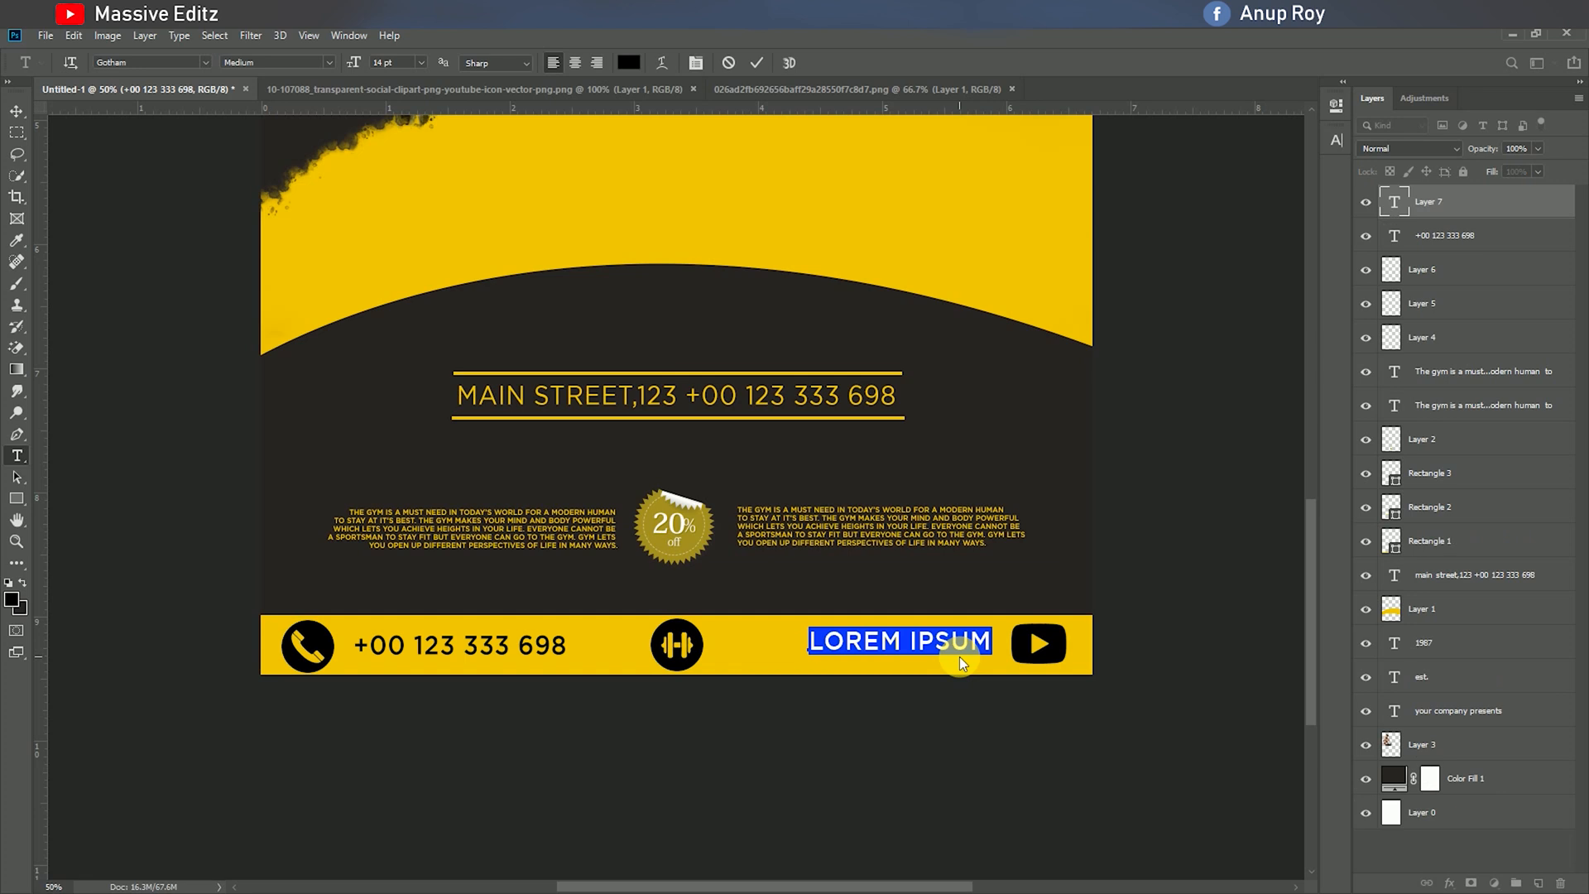
pyautogui.write('/YO')
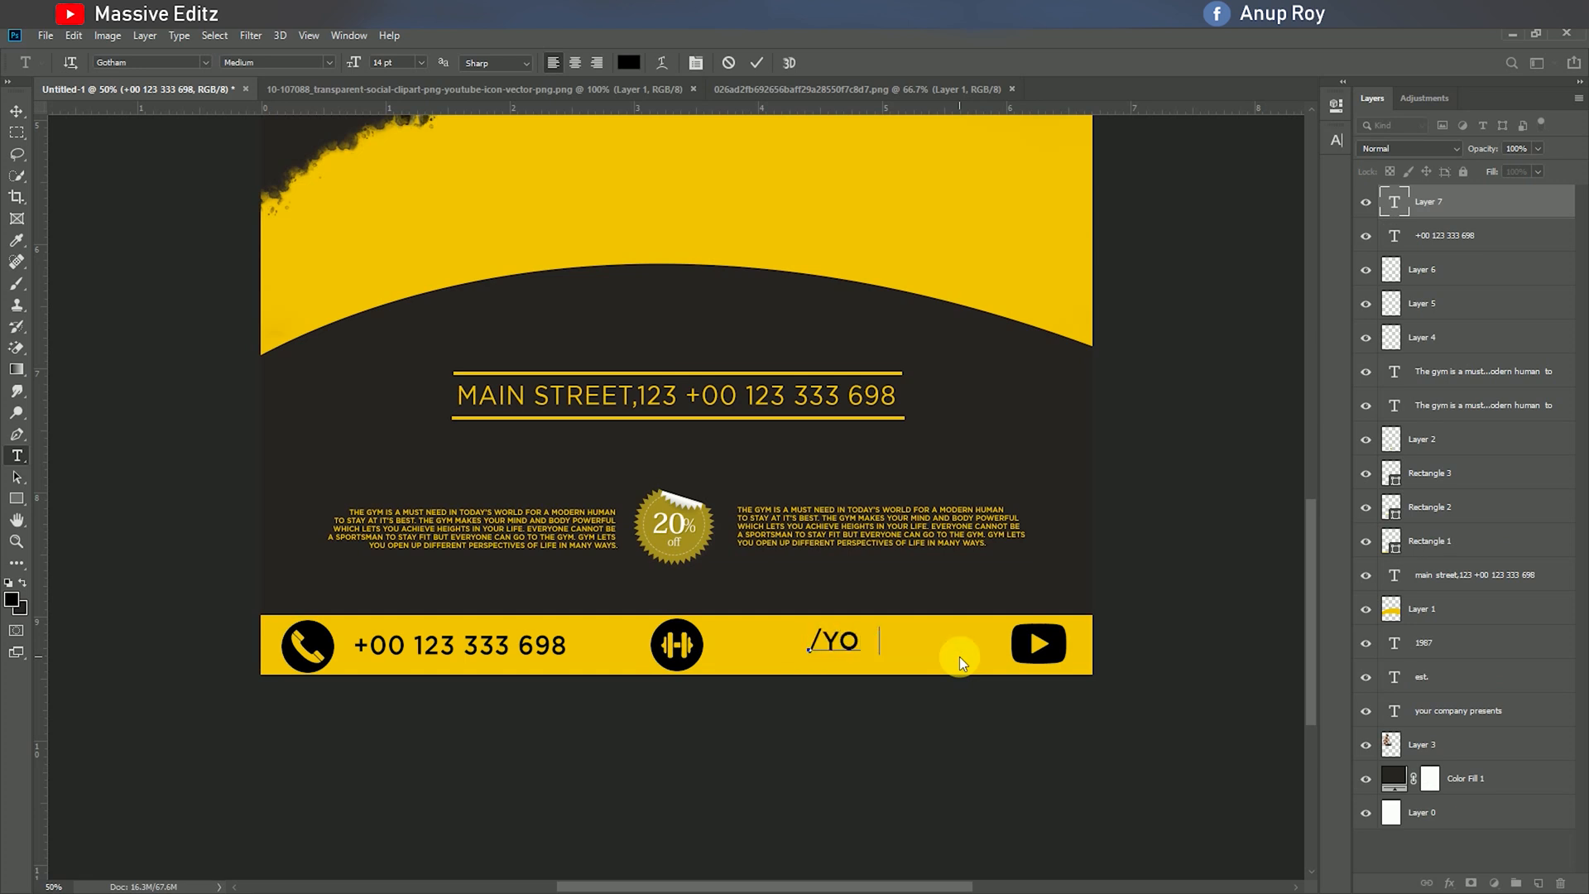
pyautogui.write('UTUBE/GAI')
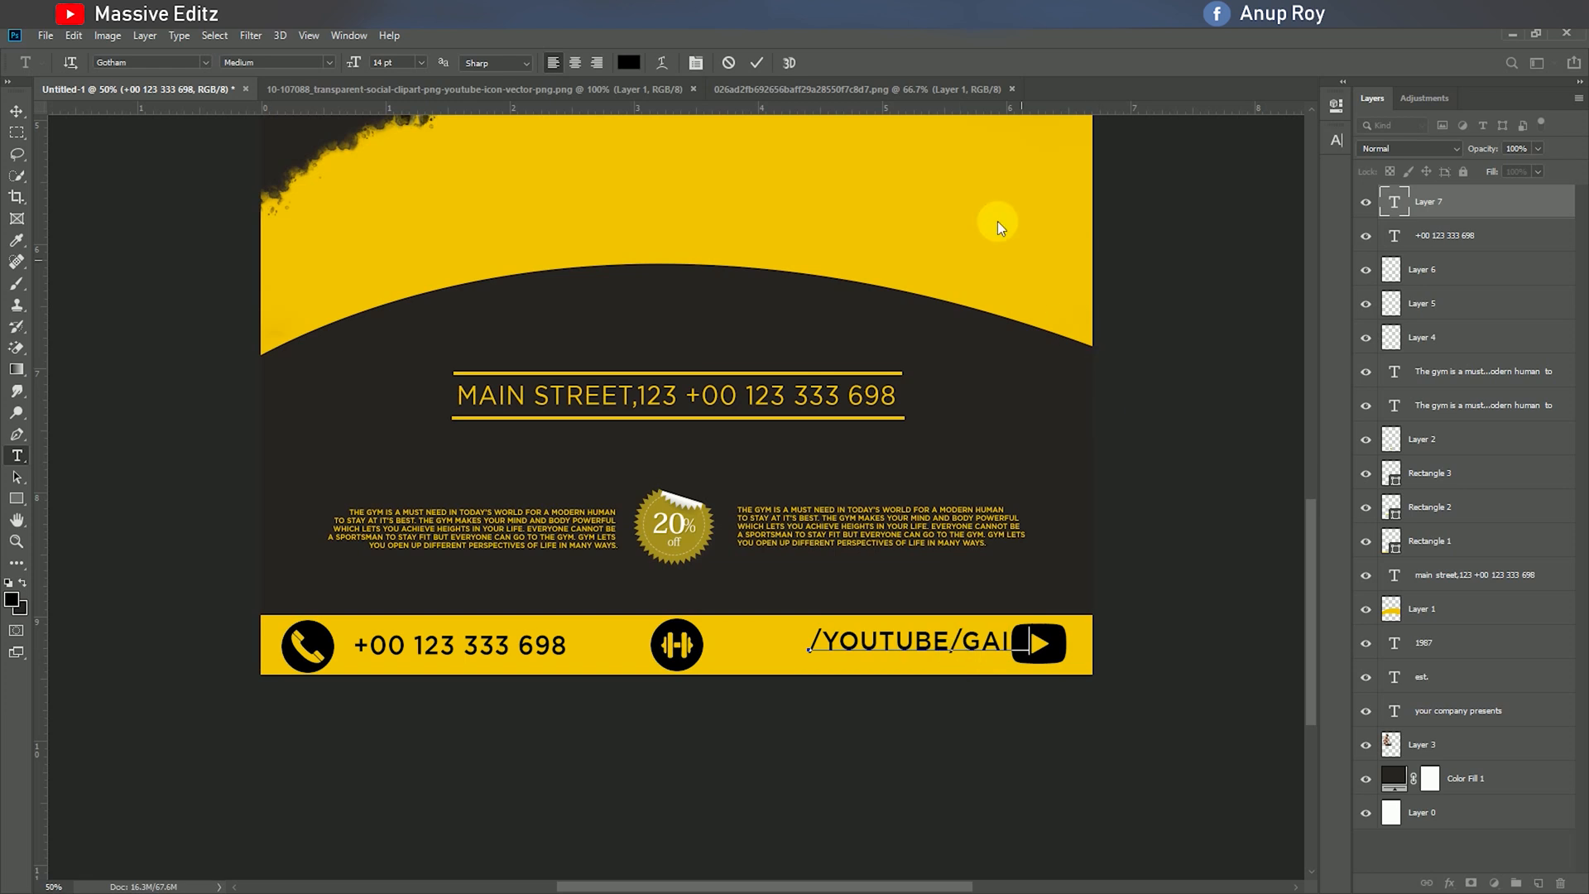
pyautogui.click(756, 63)
# Step: Position the "/youtube/gain" text directly left of the YouTube icon, vertically centred in the yellow bar
pyautogui.click(15, 113)
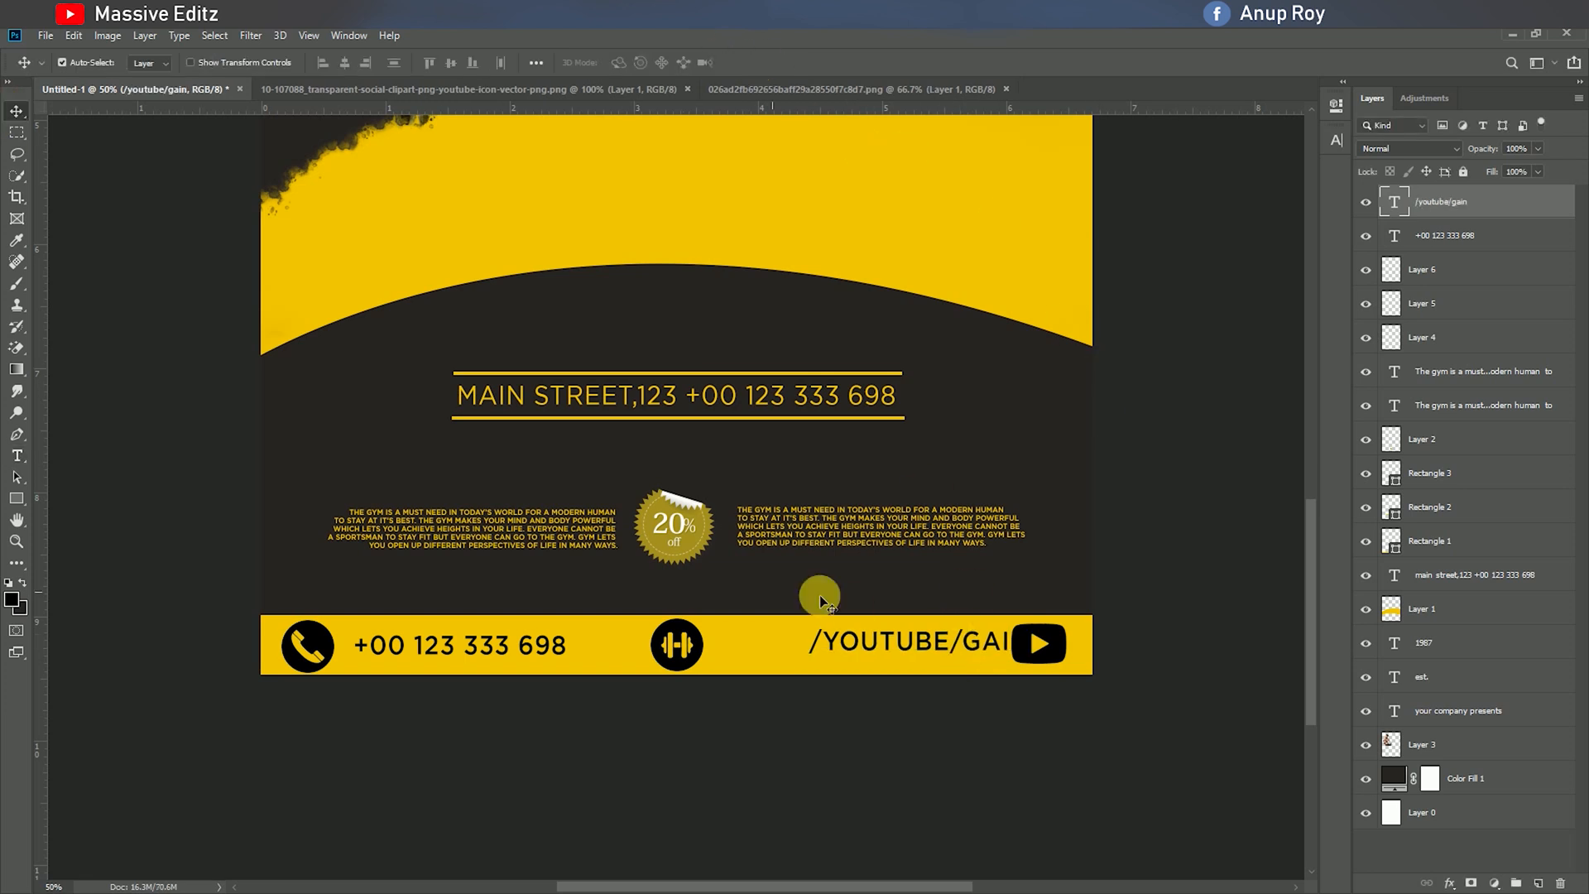
pyautogui.moveTo(944, 644); pyautogui.dragTo(911, 644)
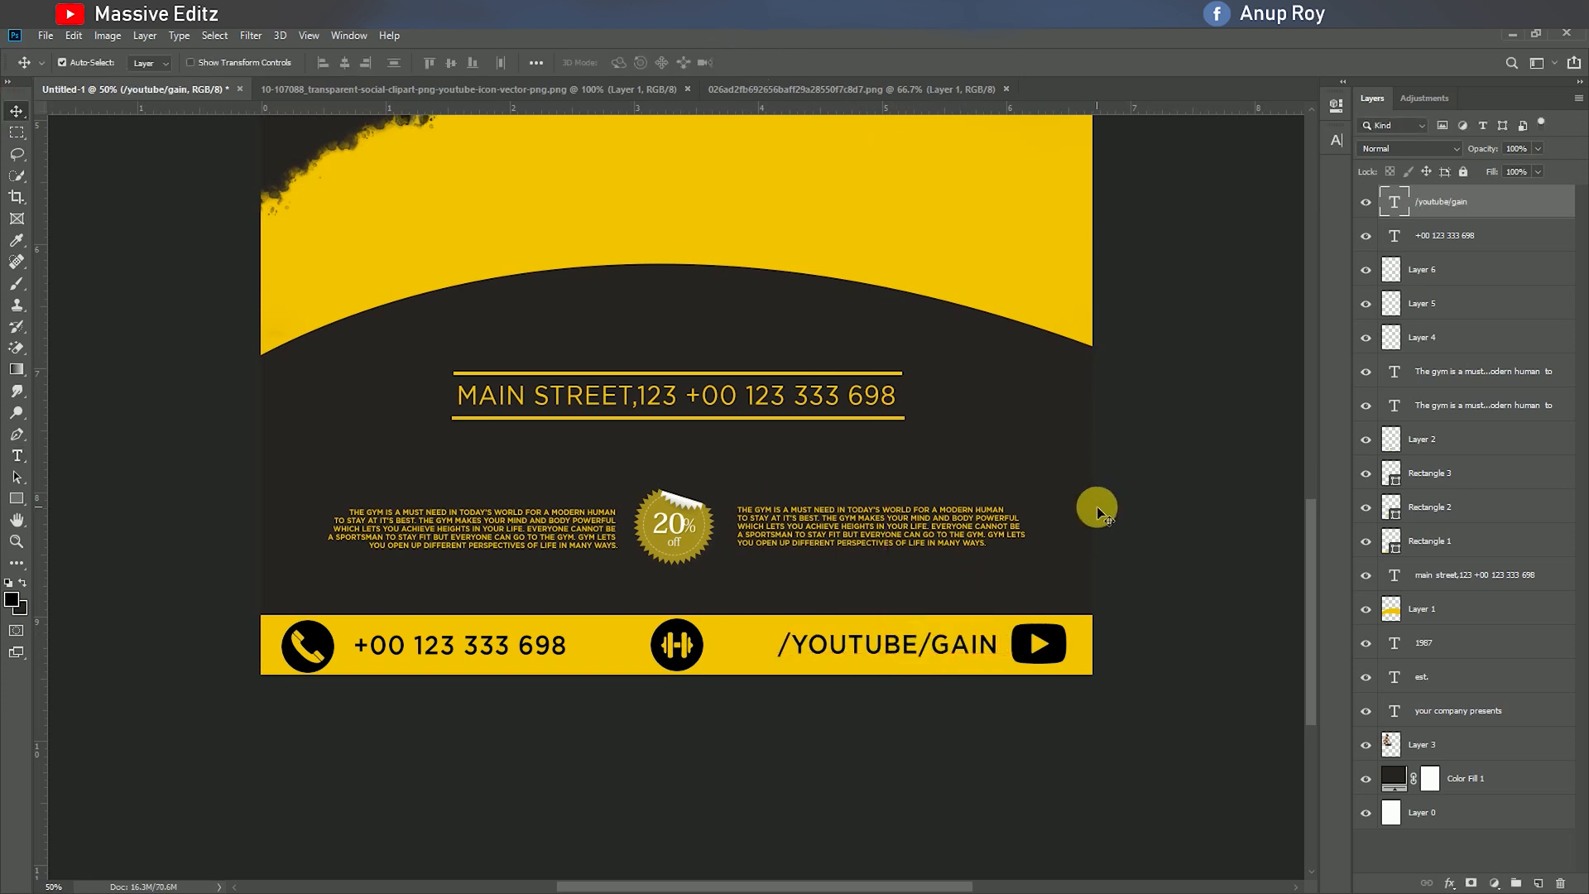
pyautogui.press('Right')
pyautogui.press('Right')
pyautogui.press('Right')
pyautogui.press('Right')
pyautogui.press('Right')
pyautogui.press('Right')
pyautogui.press('Right')
pyautogui.press('Right')
pyautogui.press('Right')
pyautogui.press('Right')
pyautogui.press('Up')
pyautogui.press('Up')
pyautogui.press('Up')
pyautogui.press('Up')
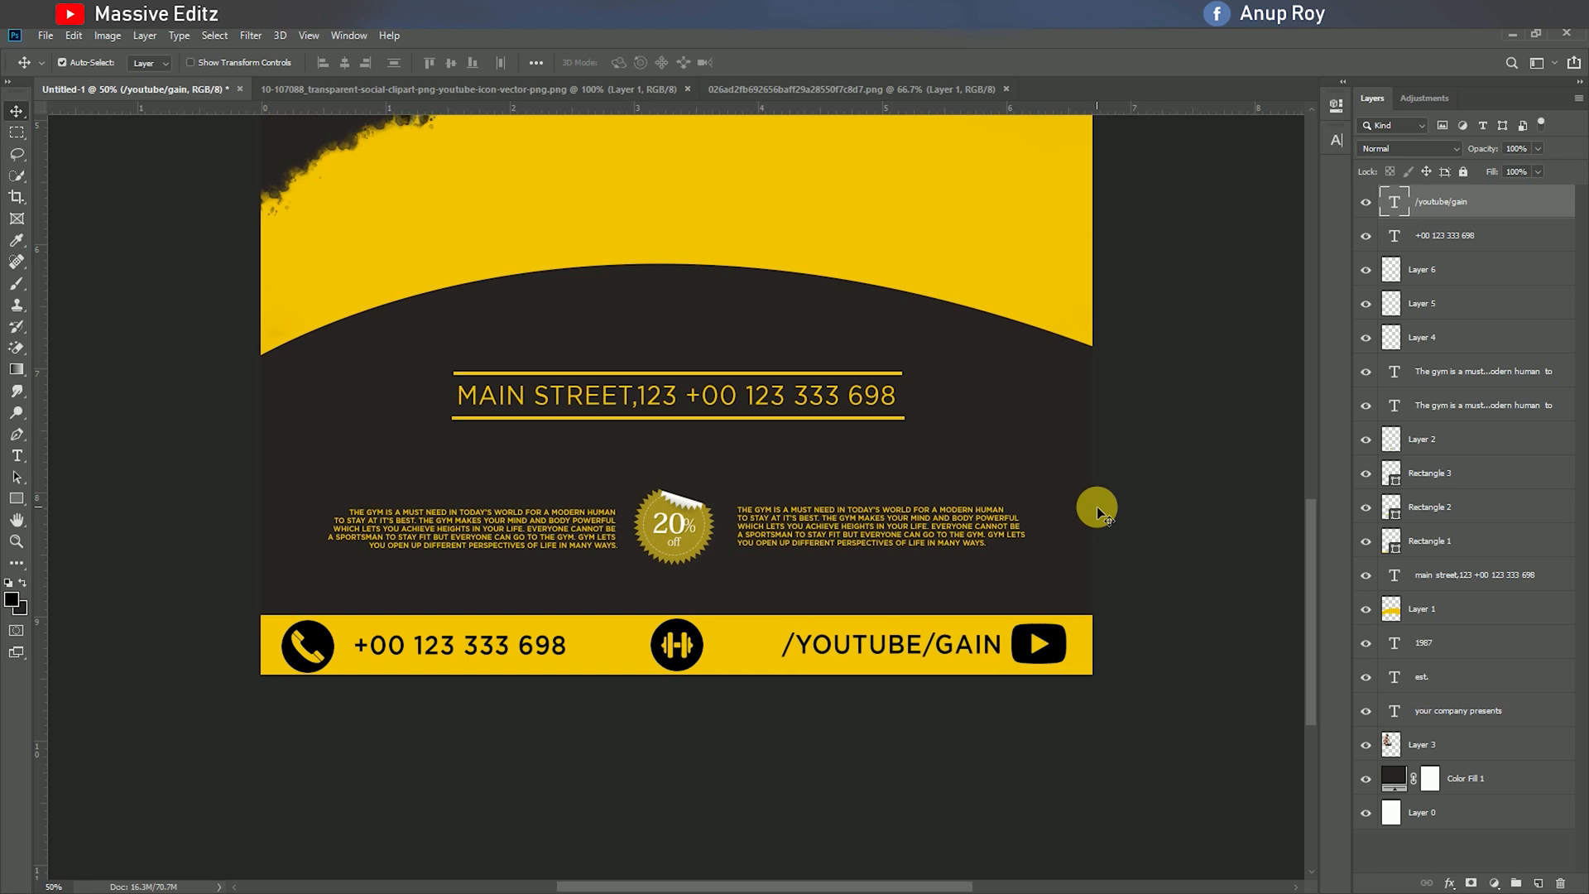
# Step: Enlarge the 20% off badge to about 141% and centre it between the two paragraphs
pyautogui.hotkey('ctrl', '-')
pyautogui.scroll(1, 817, 545)
pyautogui.scroll(-2, 817, 545)
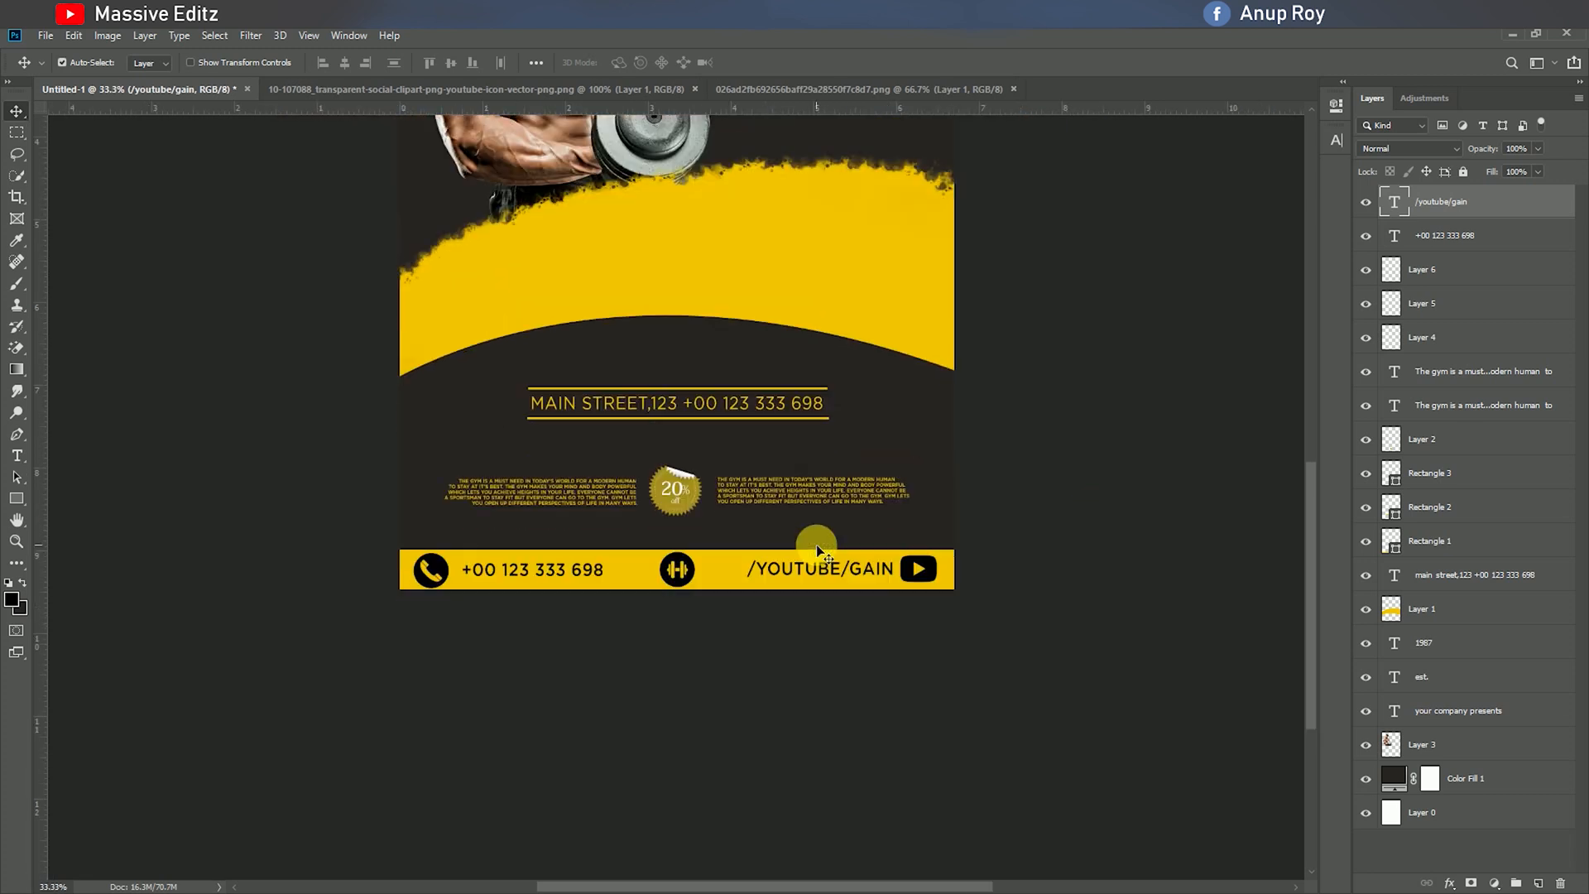
pyautogui.hotkey('ctrl', '+')
pyautogui.hotkey('ctrl', '+')
pyautogui.keyDown('ctrl'); pyautogui.click(672, 480); pyautogui.keyUp('ctrl')
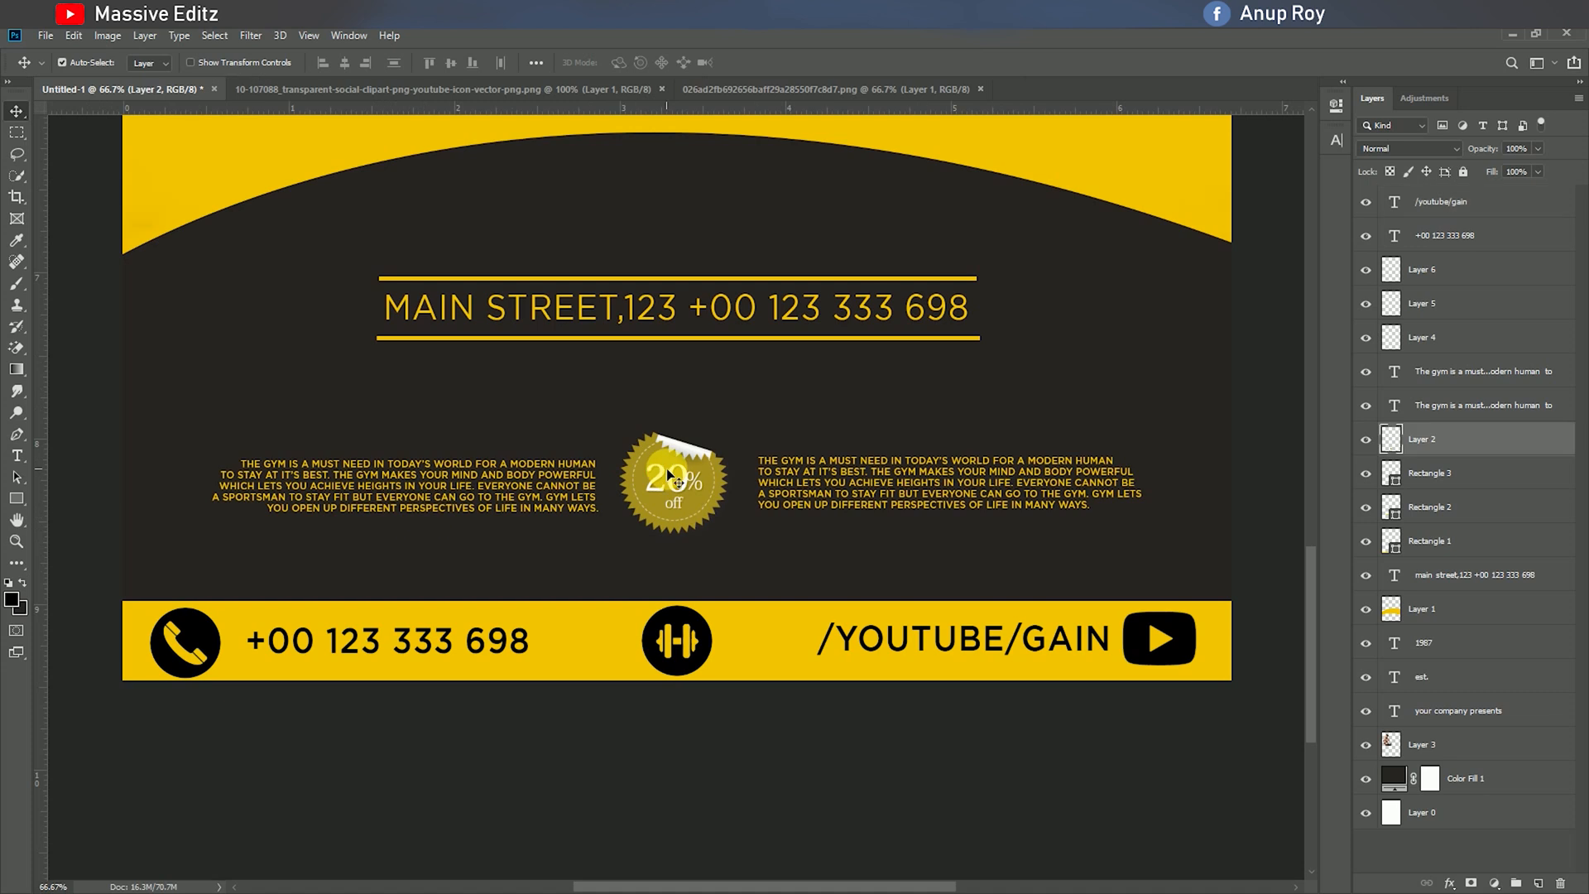
pyautogui.hotkey('ctrl', 't')
pyautogui.moveTo(738, 429); pyautogui.dragTo(784, 383)
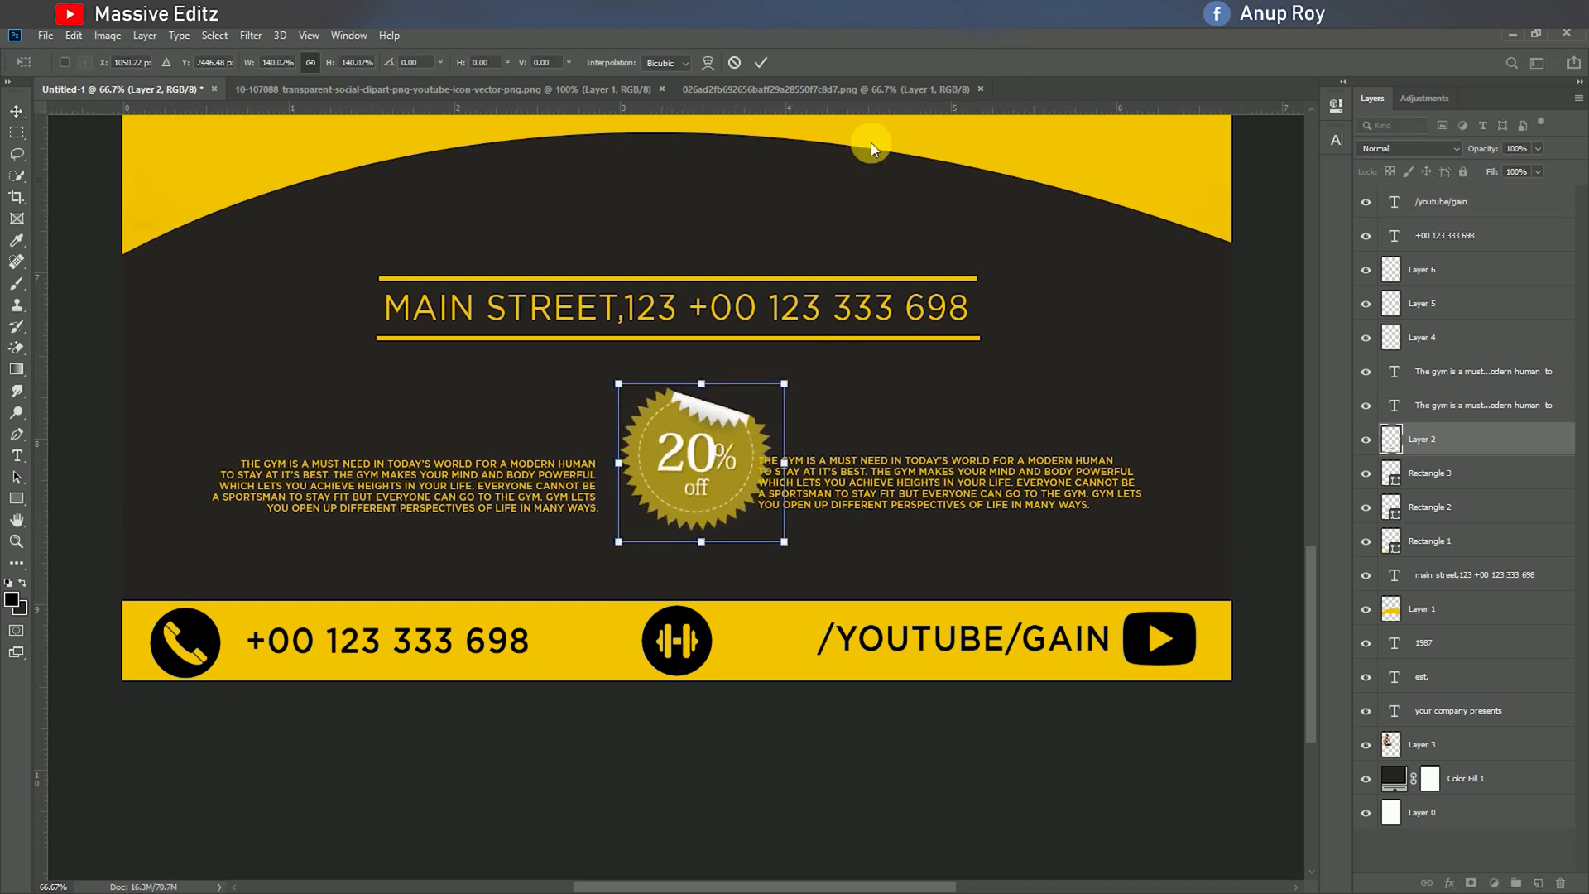
pyautogui.click(762, 64)
pyautogui.moveTo(708, 444); pyautogui.dragTo(688, 455)
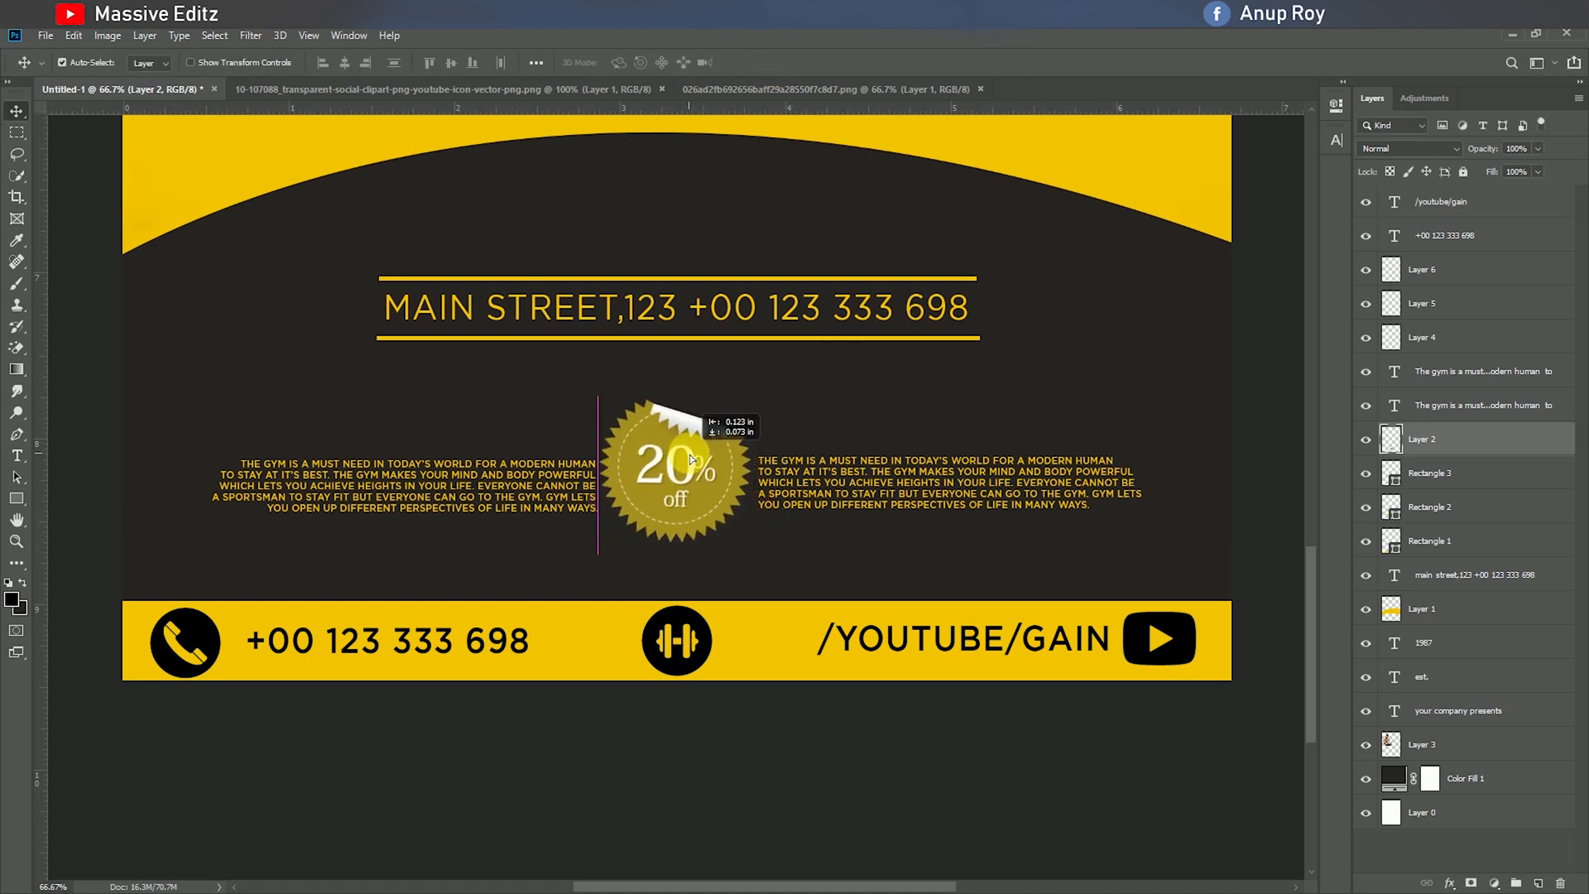
# Step: Set the font size of the paragraph right of the badge to 5 pt
pyautogui.click(831, 476)
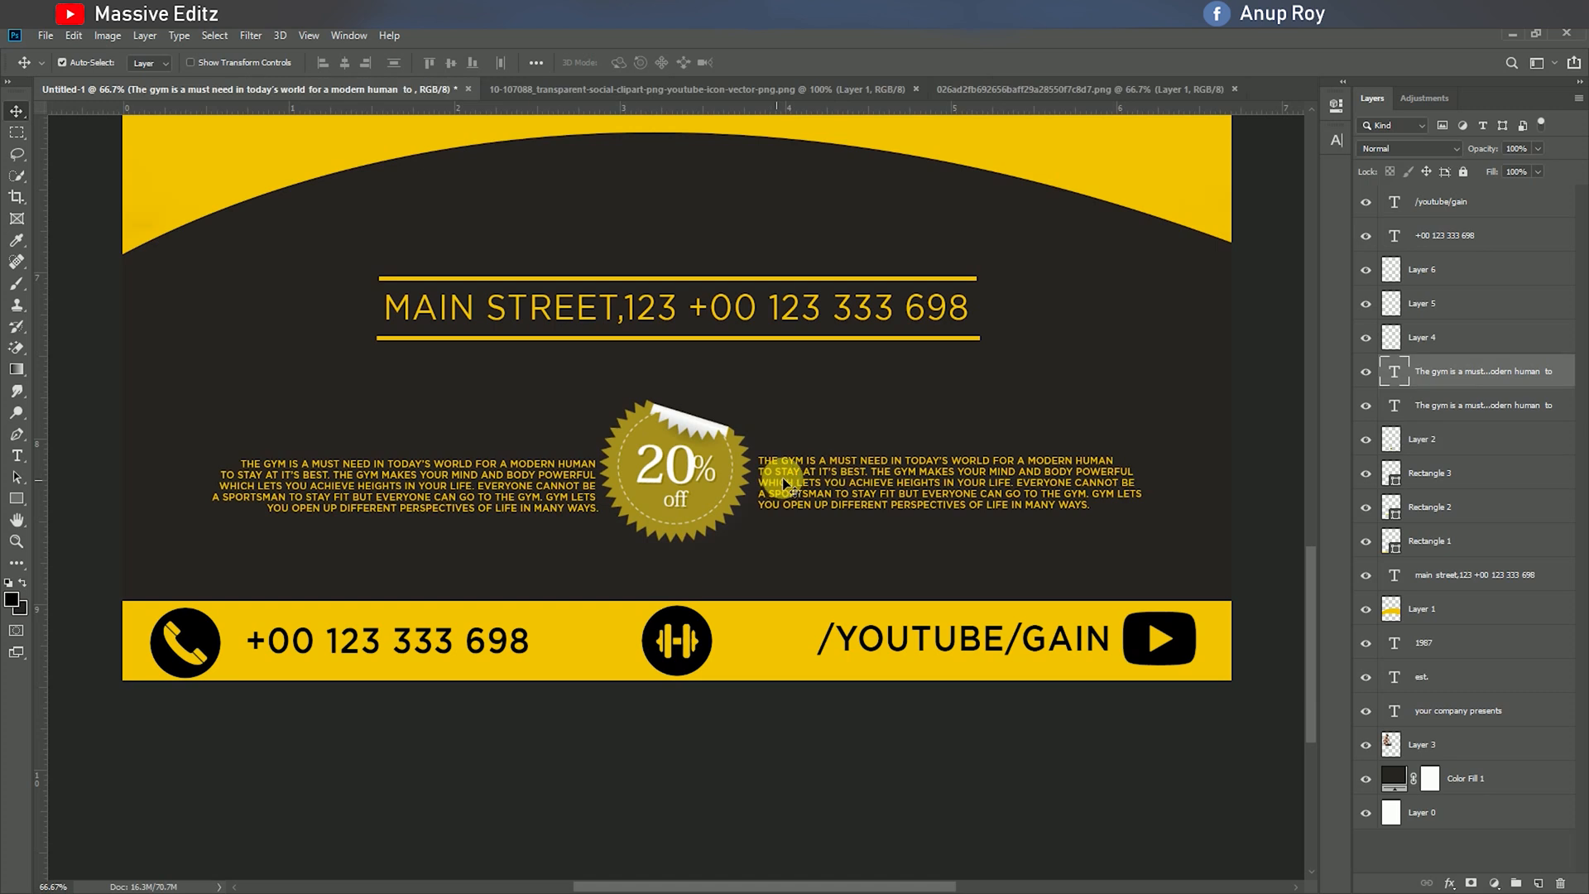
pyautogui.click(16, 456)
pyautogui.click(823, 464)
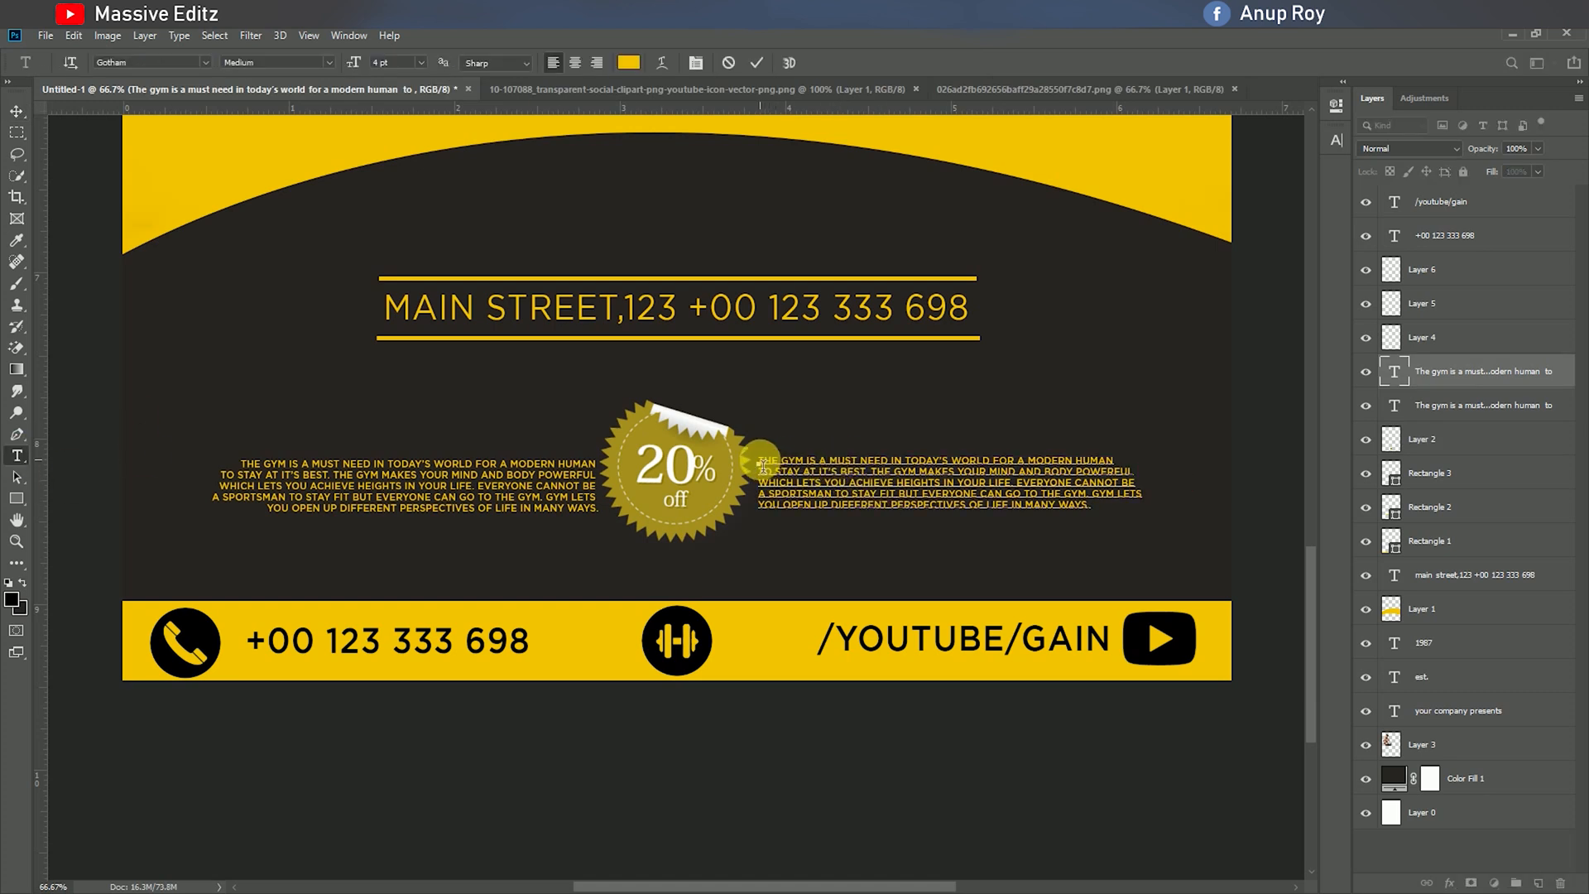
pyautogui.moveTo(762, 463); pyautogui.dragTo(1214, 538)
pyautogui.click(415, 65)
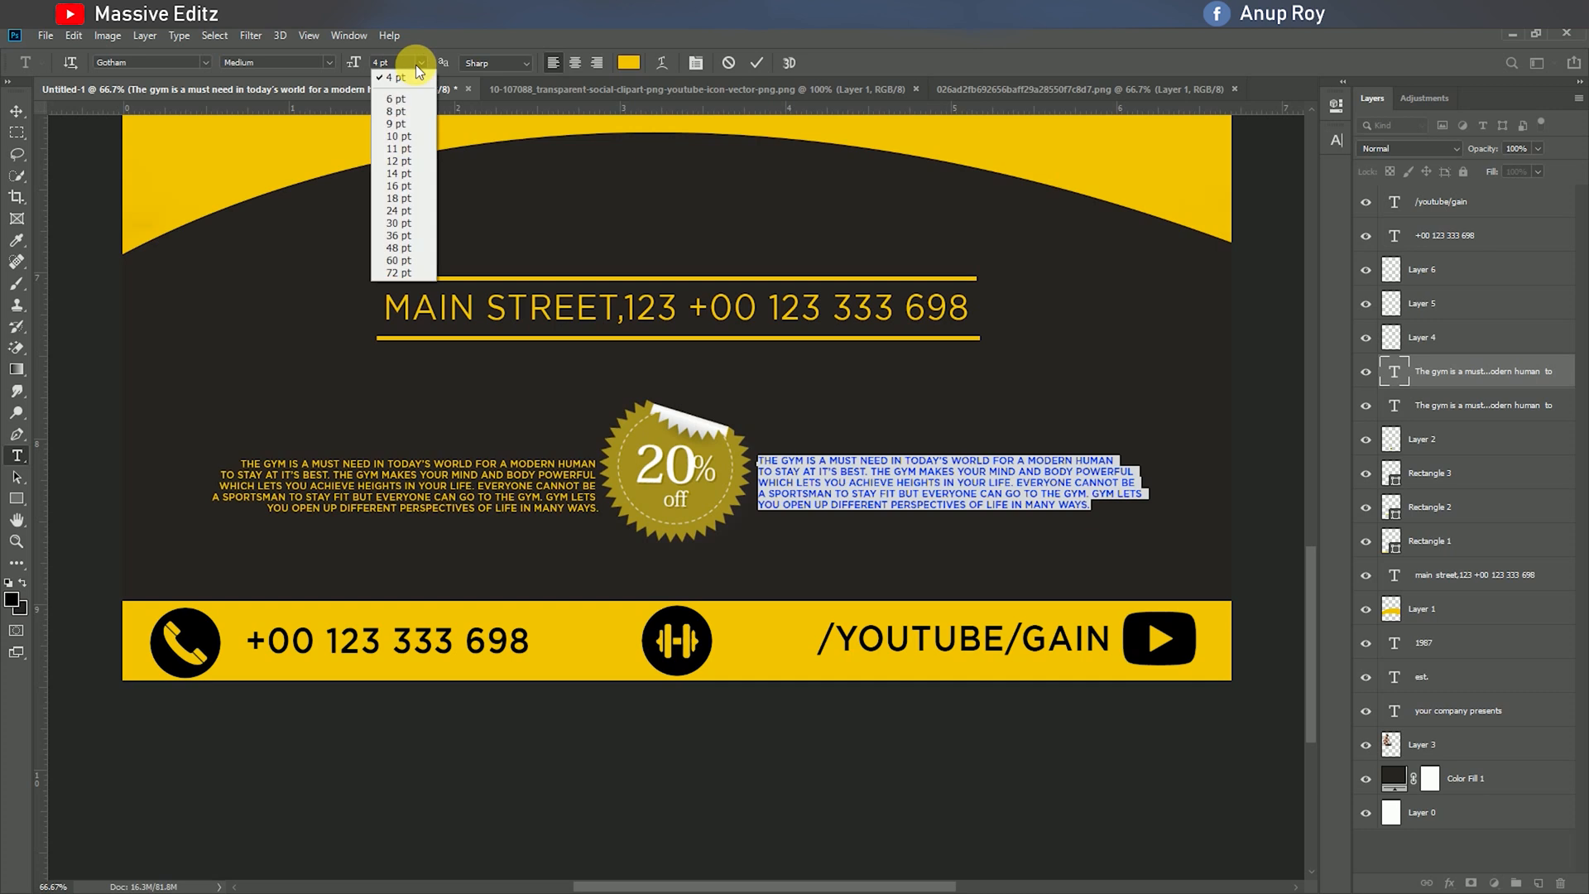
pyautogui.click(410, 97)
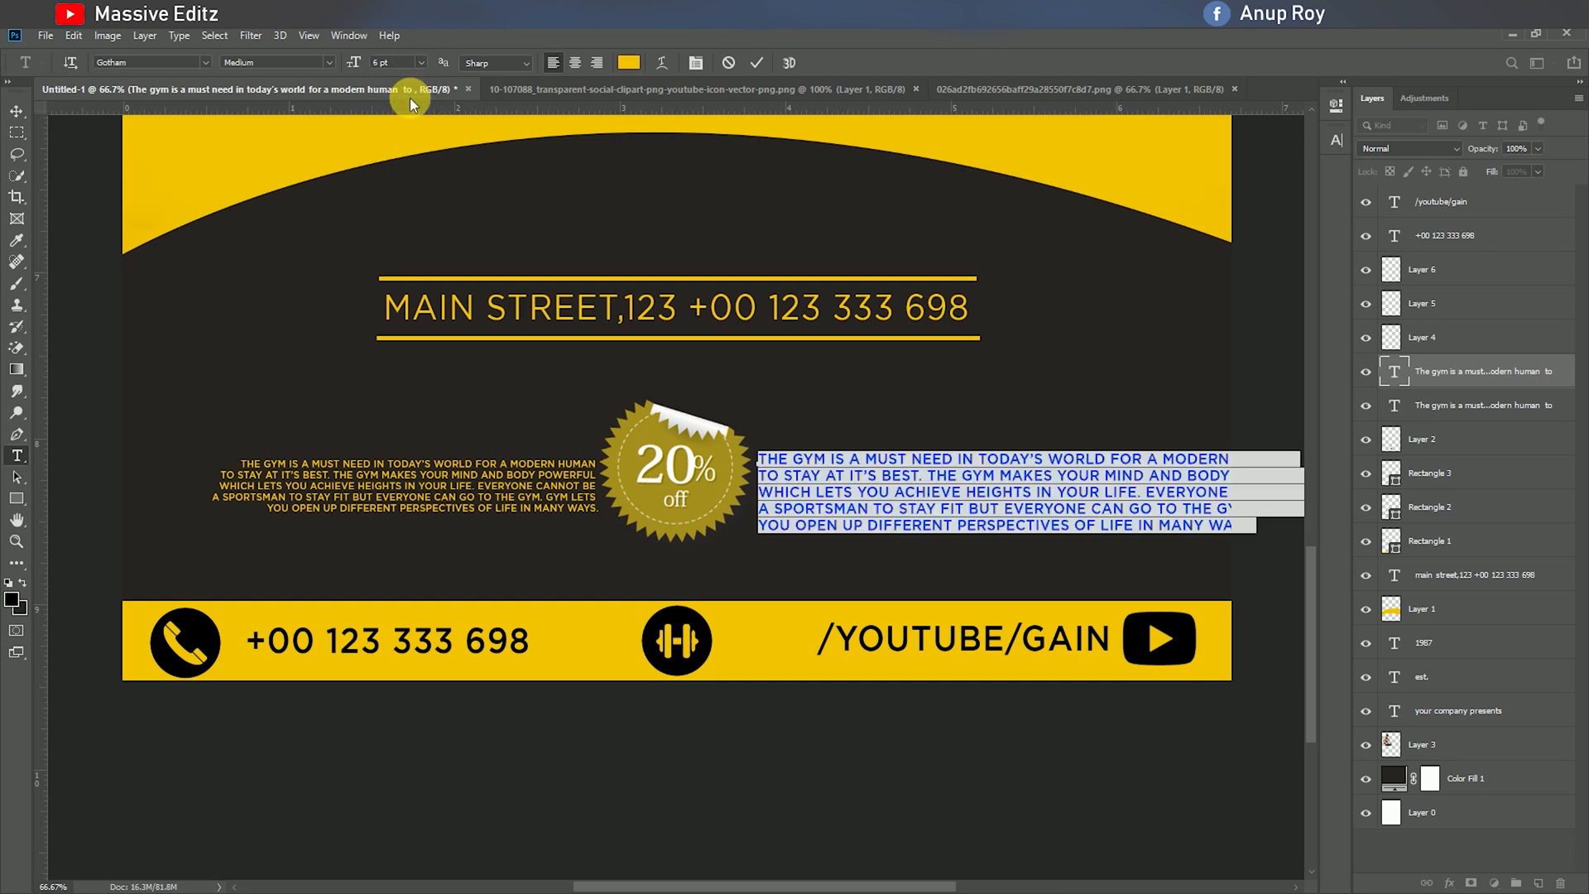
pyautogui.click(1337, 140)
pyautogui.click(1186, 187)
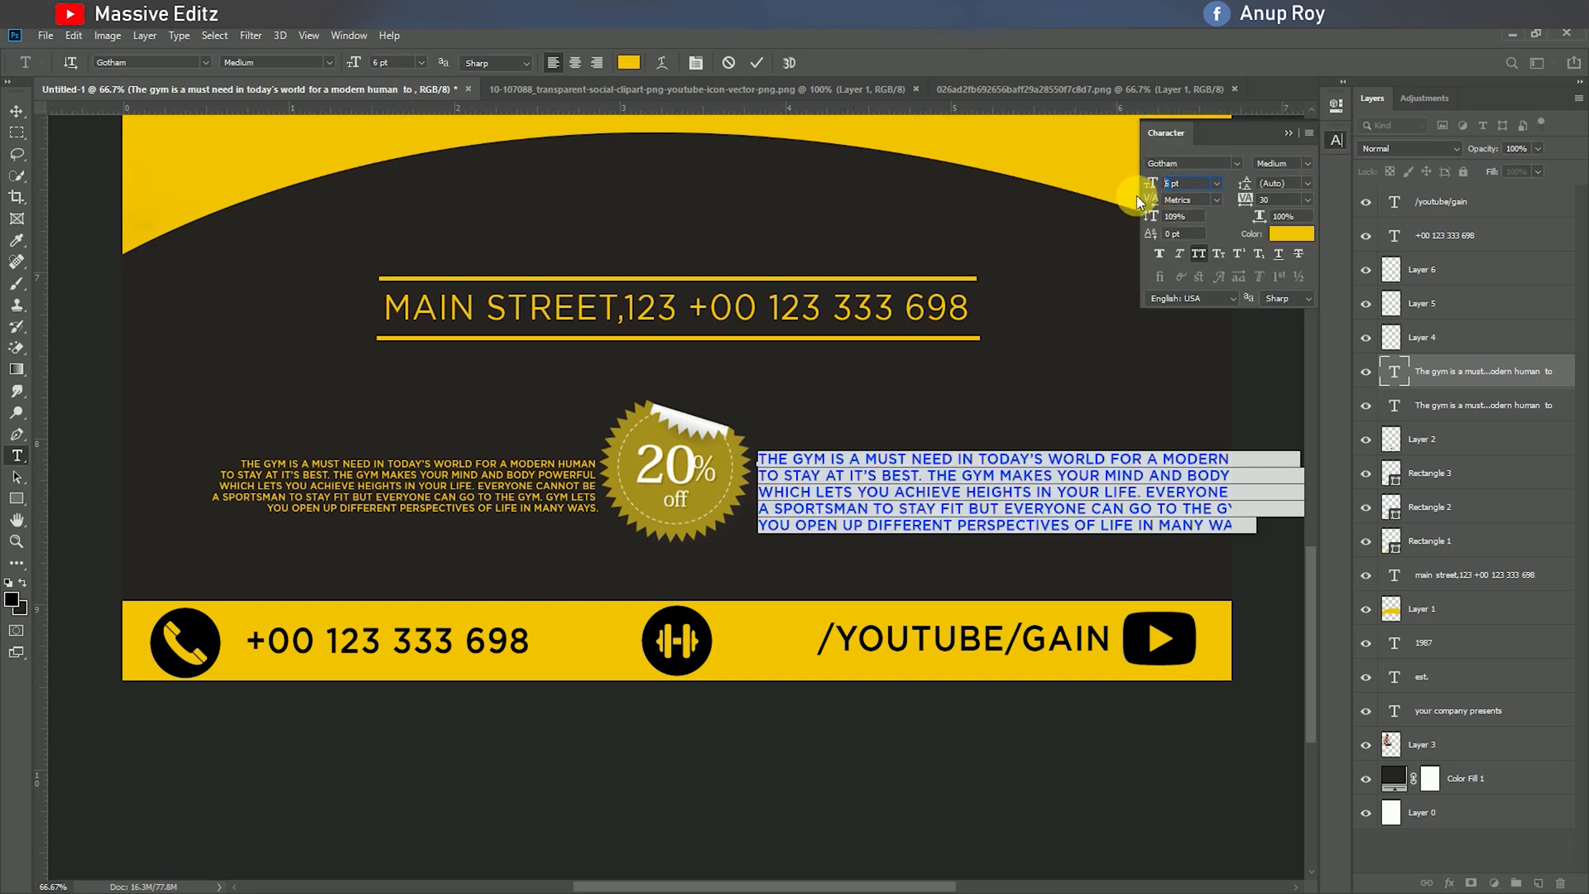
pyautogui.click(762, 63)
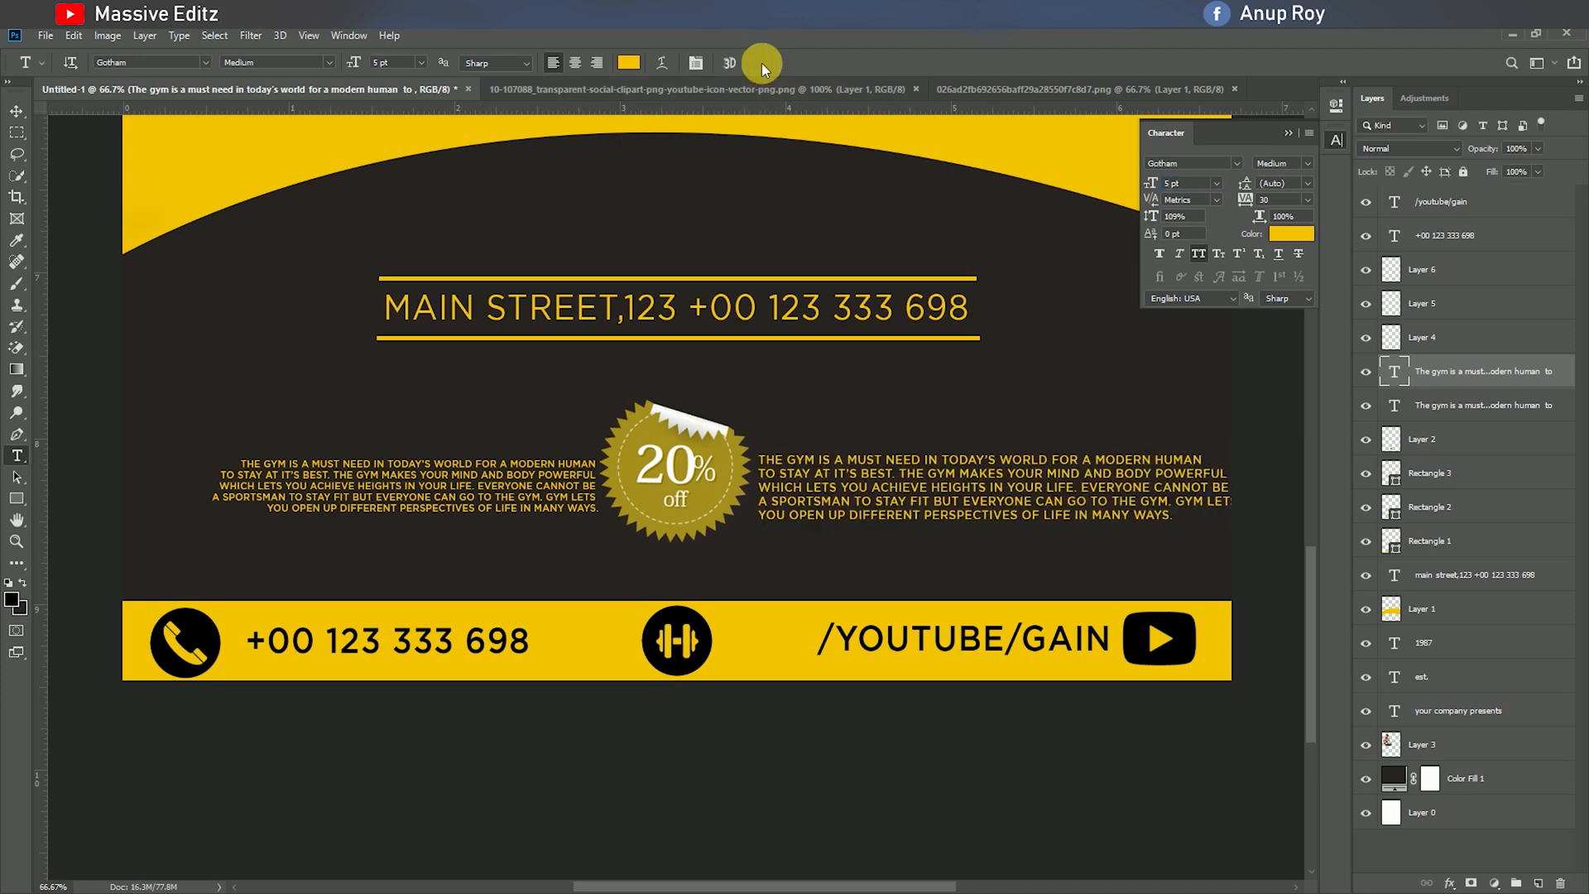
pyautogui.click(1287, 133)
# Step: Move the right paragraph next to the badge and scale it down slightly to fit inside the poster's right edge
pyautogui.press('v')
pyautogui.moveTo(1081, 478)
pyautogui.mouseDown()
pyautogui.moveTo(1051, 485)
pyautogui.moveTo(1074, 481)
pyautogui.mouseUp()
pyautogui.moveTo(957, 489); pyautogui.dragTo(952, 489)
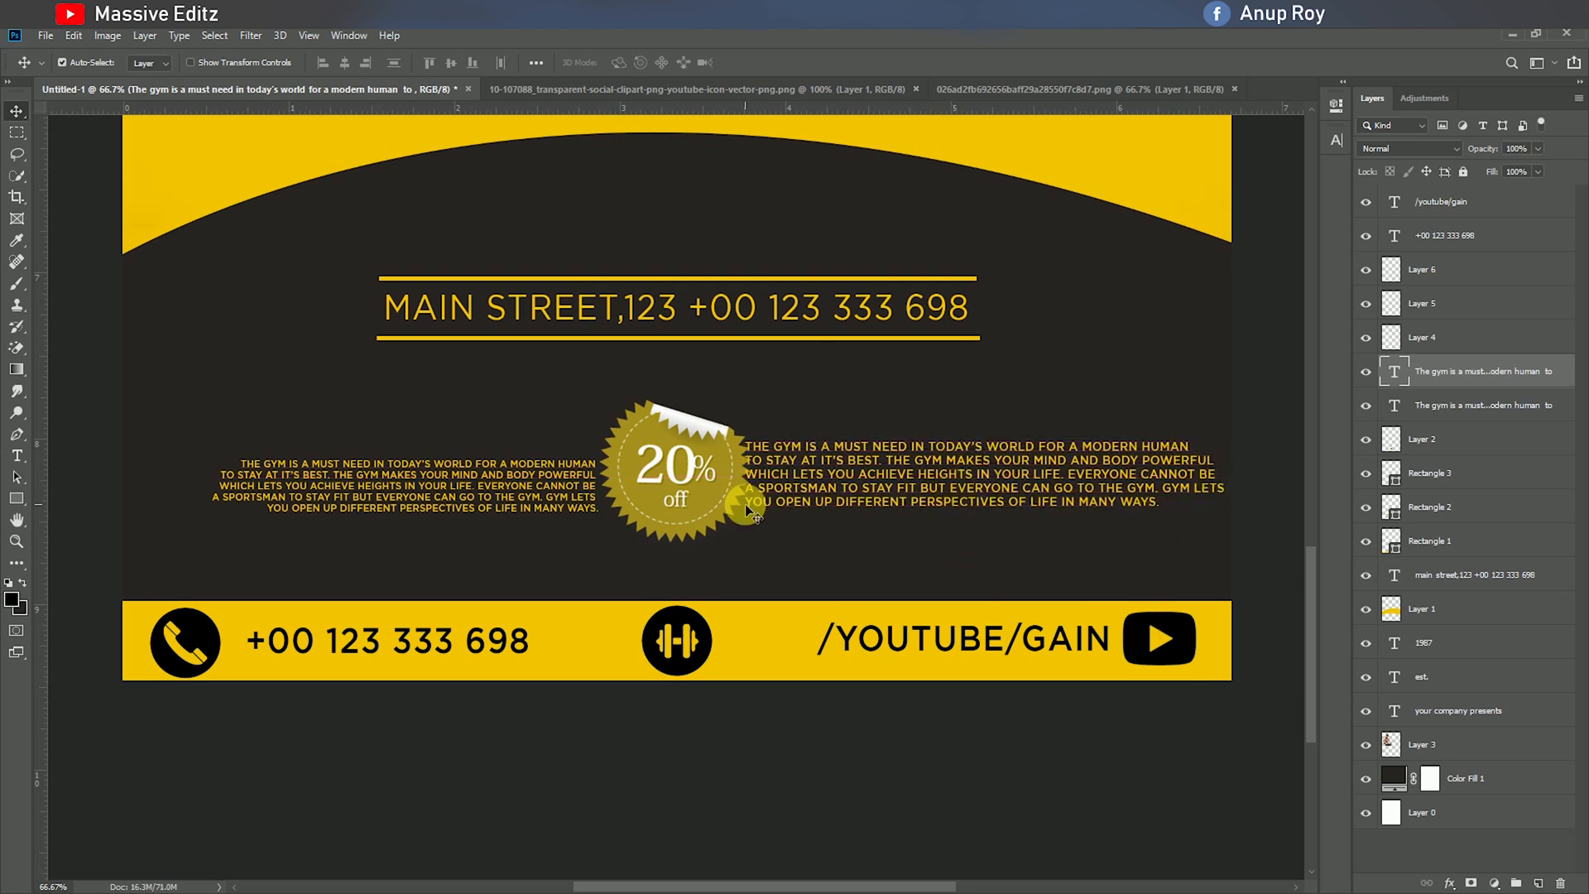
pyautogui.moveTo(810, 462); pyautogui.dragTo(823, 469)
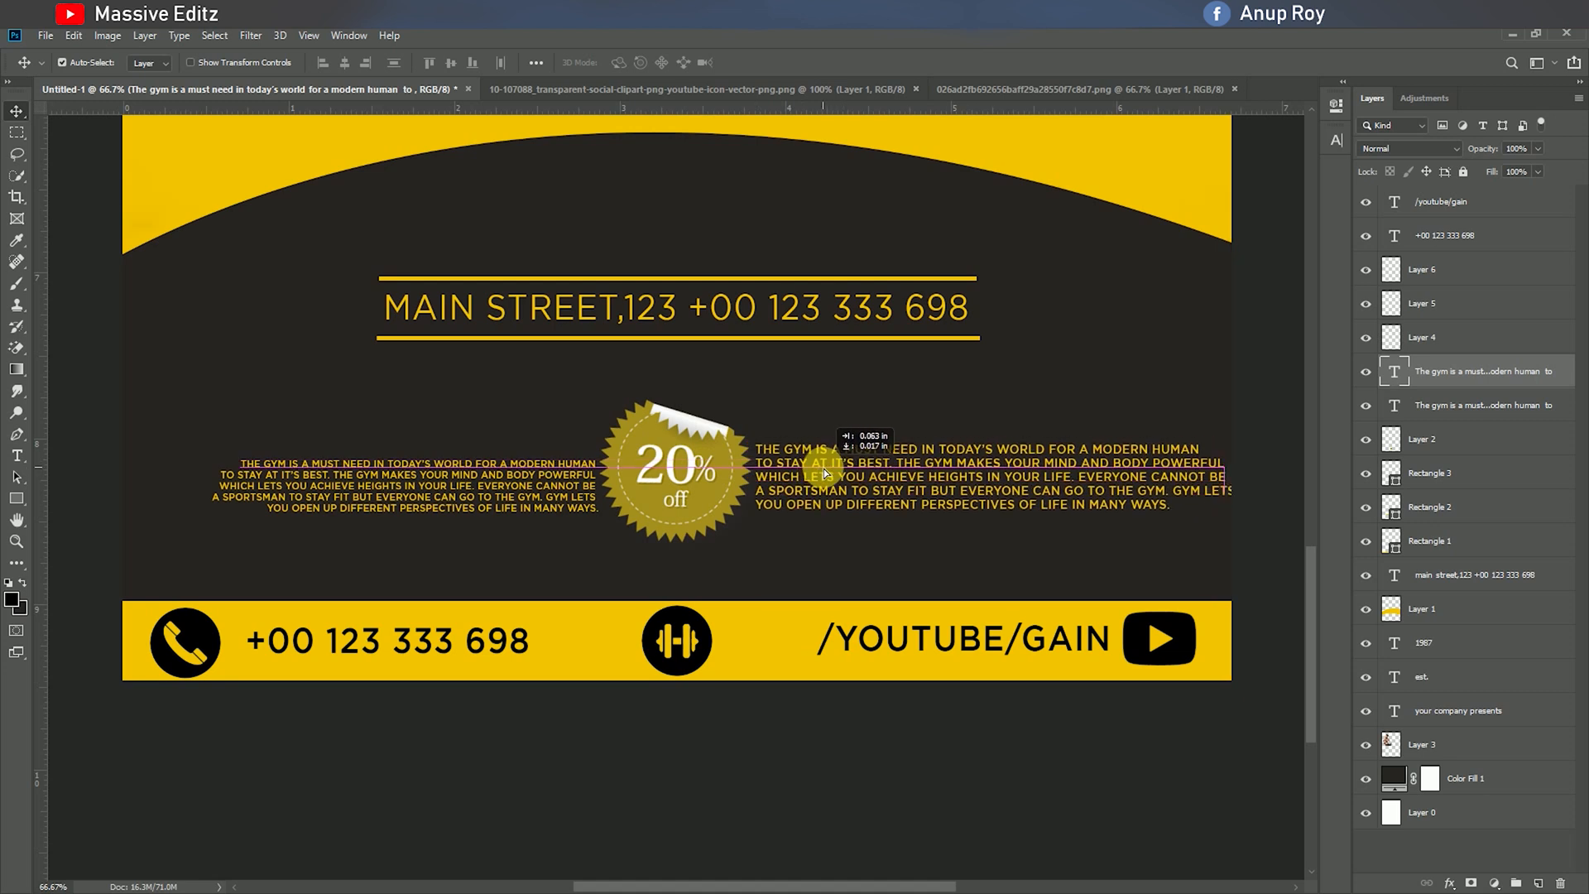
pyautogui.hotkey('ctrl', 't')
pyautogui.moveTo(1238, 510); pyautogui.dragTo(1227, 509)
pyautogui.click(762, 62)
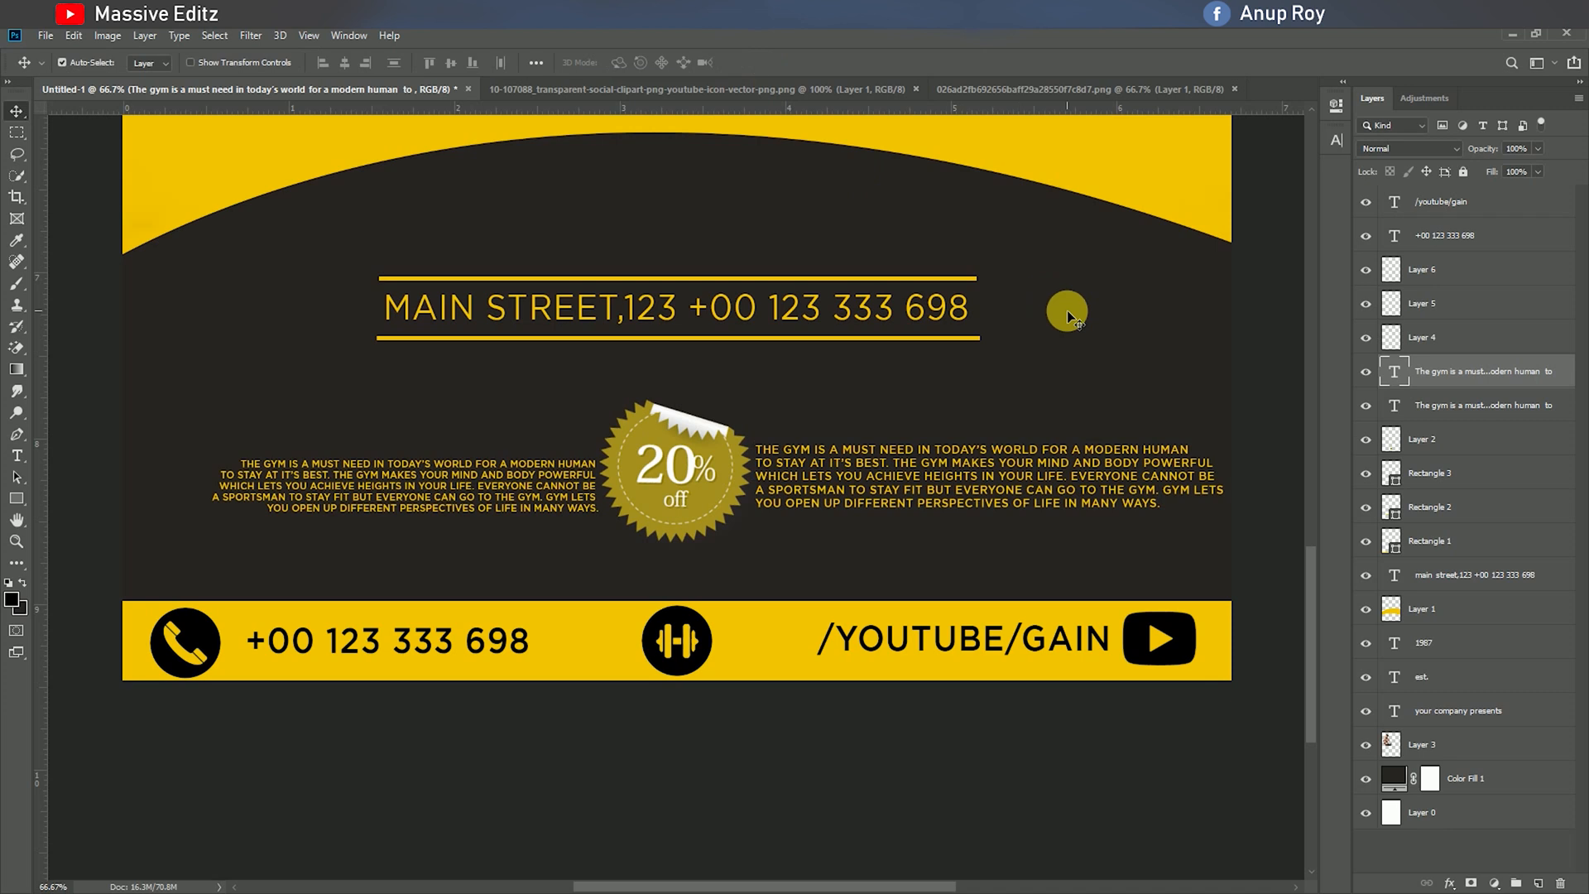
# Step: Delete the smaller paragraph left of the badge
pyautogui.click(485, 466)
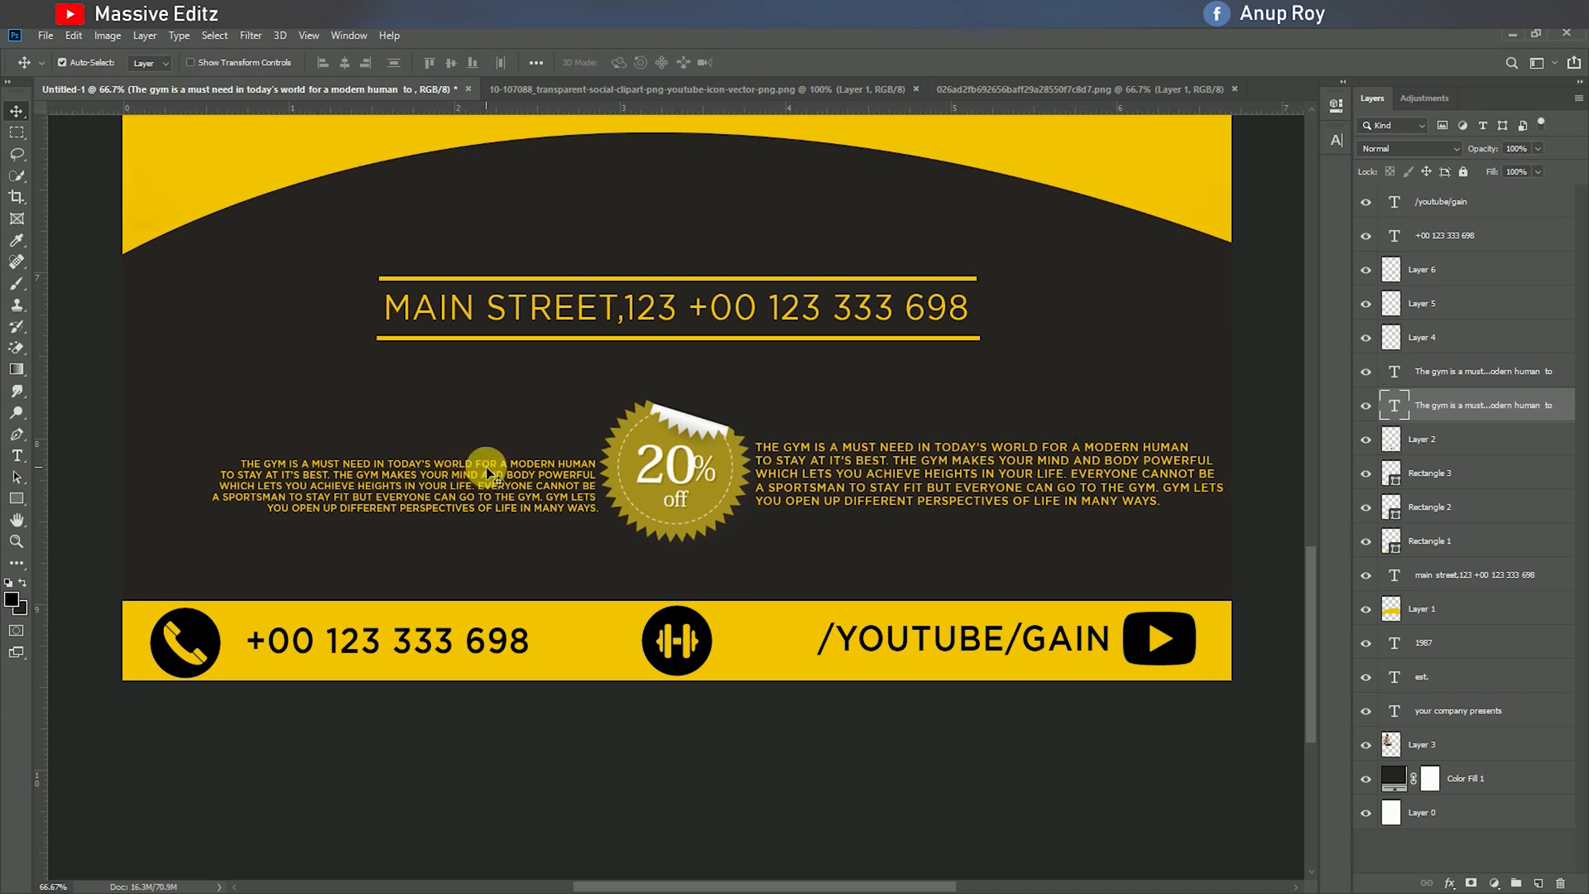
pyautogui.click(1561, 883)
pyautogui.click(733, 356)
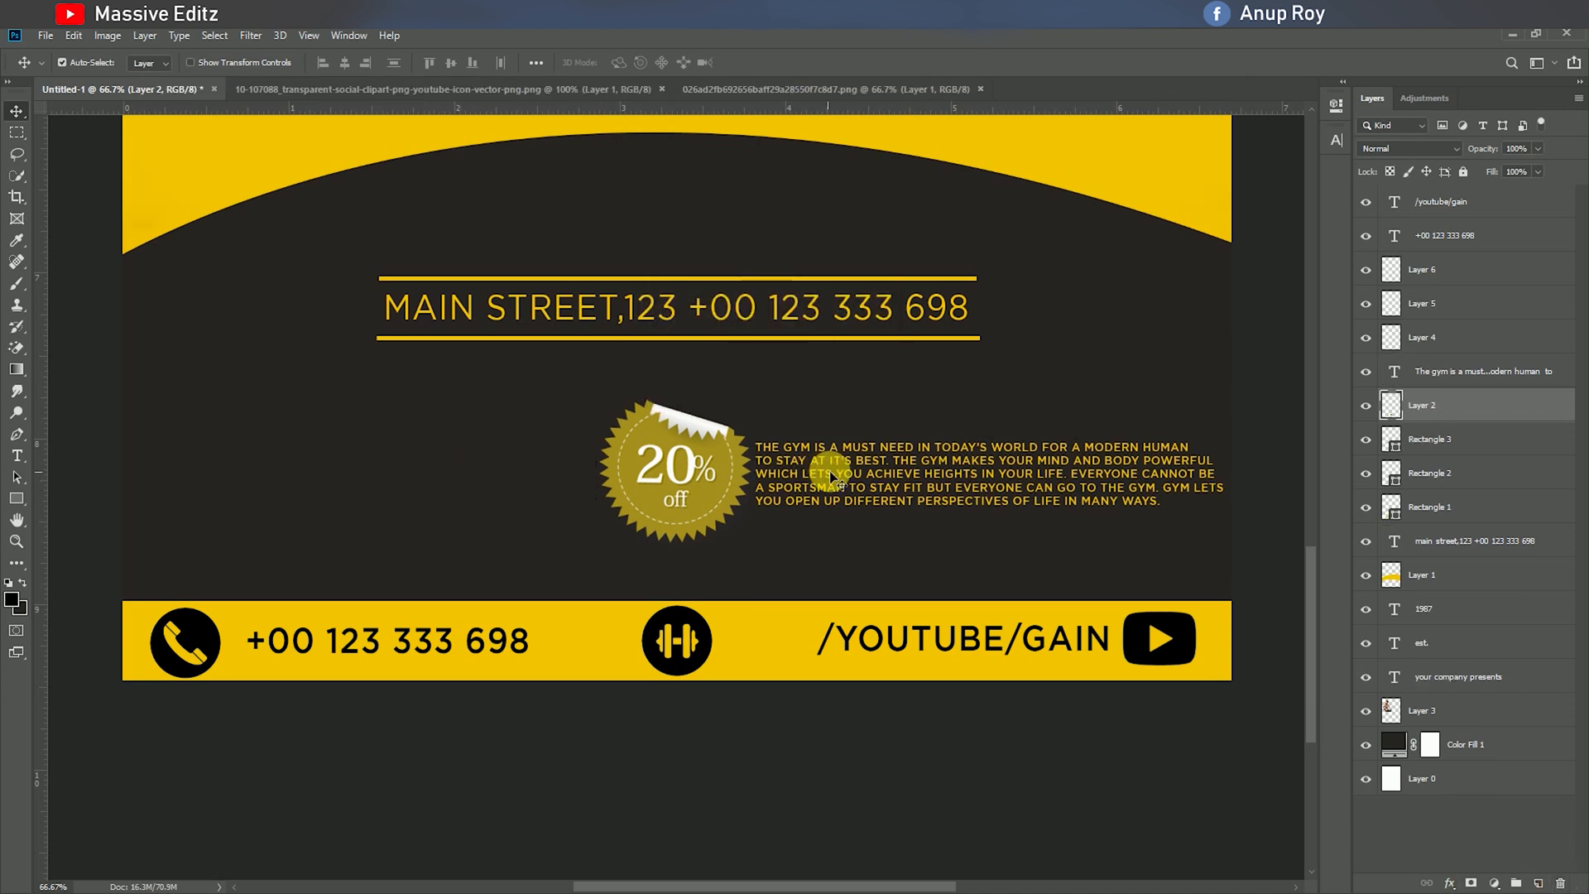
pyautogui.moveTo(840, 478); pyautogui.dragTo(529, 485)
pyautogui.hotkey('ctrl', 'z')
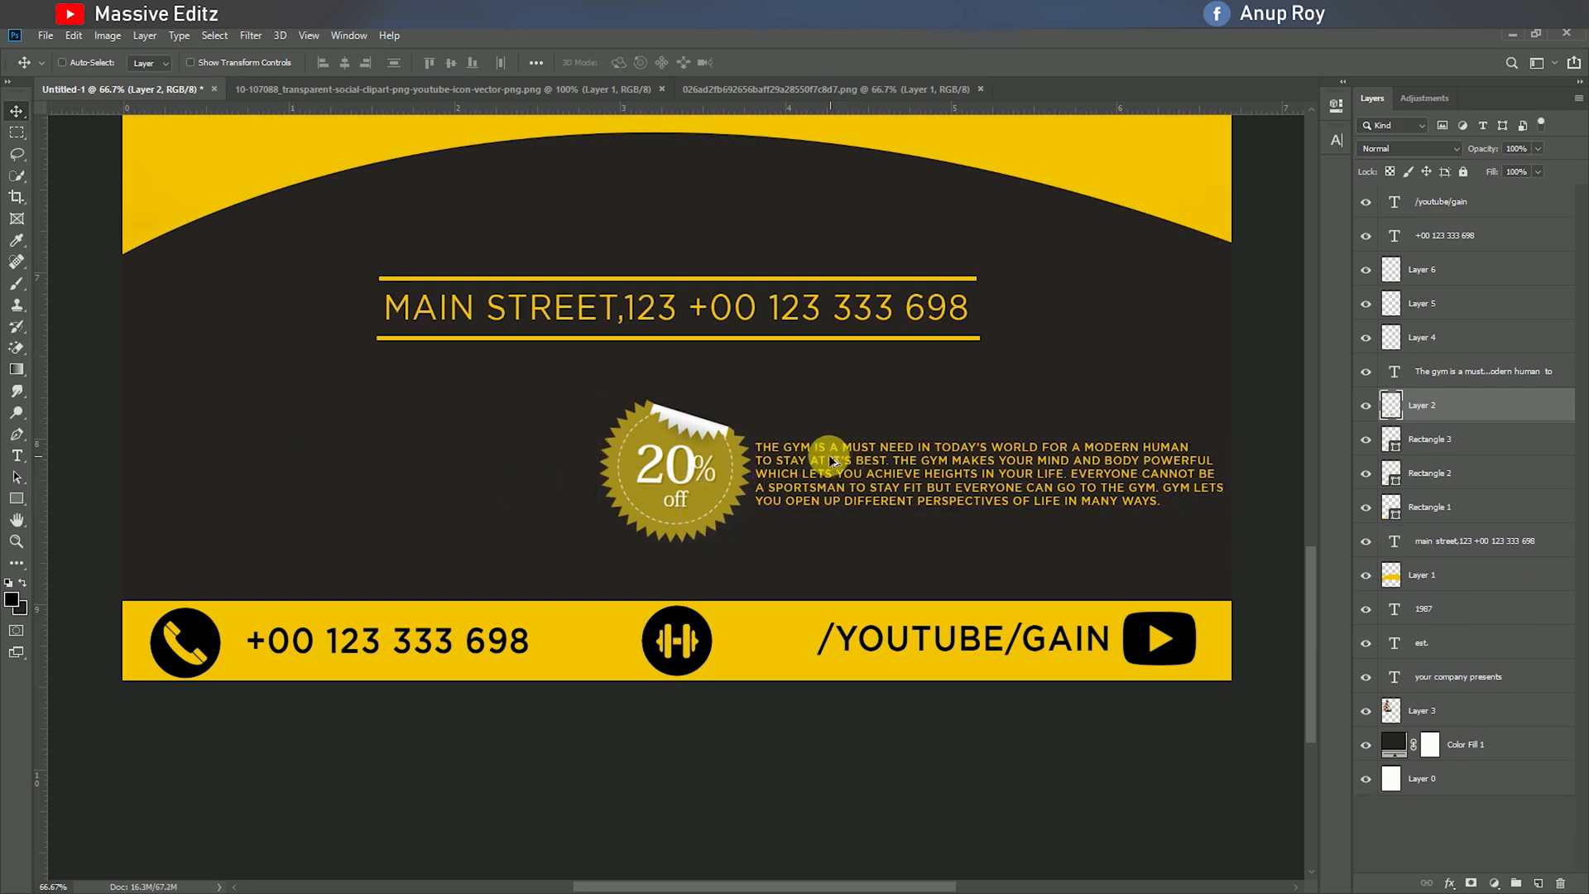
pyautogui.moveTo(833, 448); pyautogui.dragTo(777, 450)
pyautogui.hotkey('ctrl', 'z')
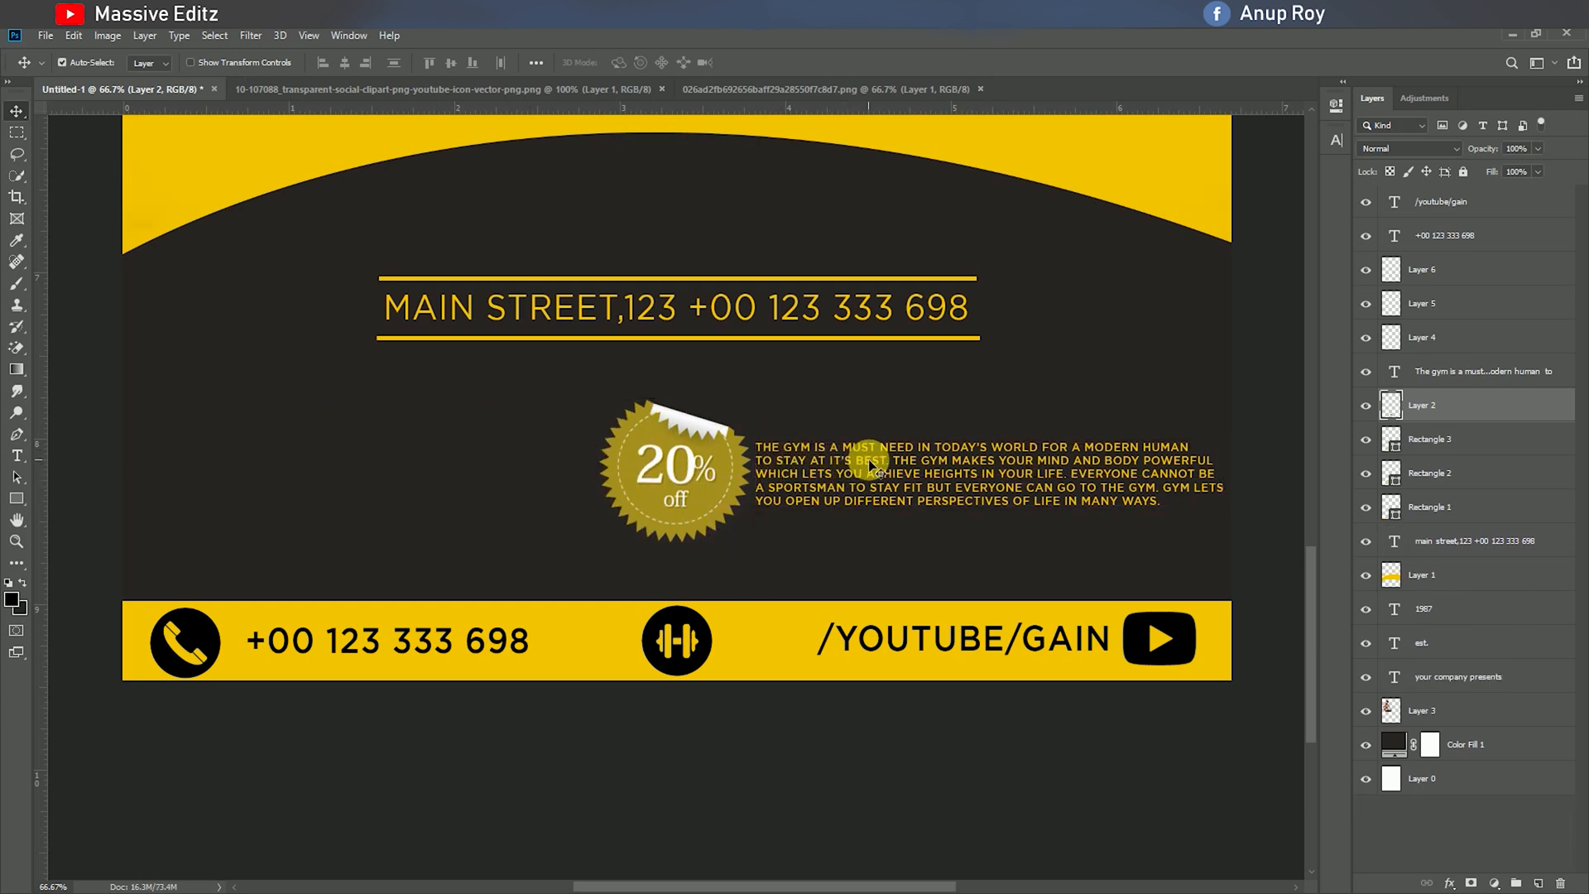
# Step: Duplicate the right paragraph onto the left side of the poster and right-align the copy's text
pyautogui.keyDown('ctrl'); pyautogui.click(876, 460); pyautogui.keyUp('ctrl')
pyautogui.moveTo(876, 460); pyautogui.dragTo(291, 493)
pyautogui.click(17, 457)
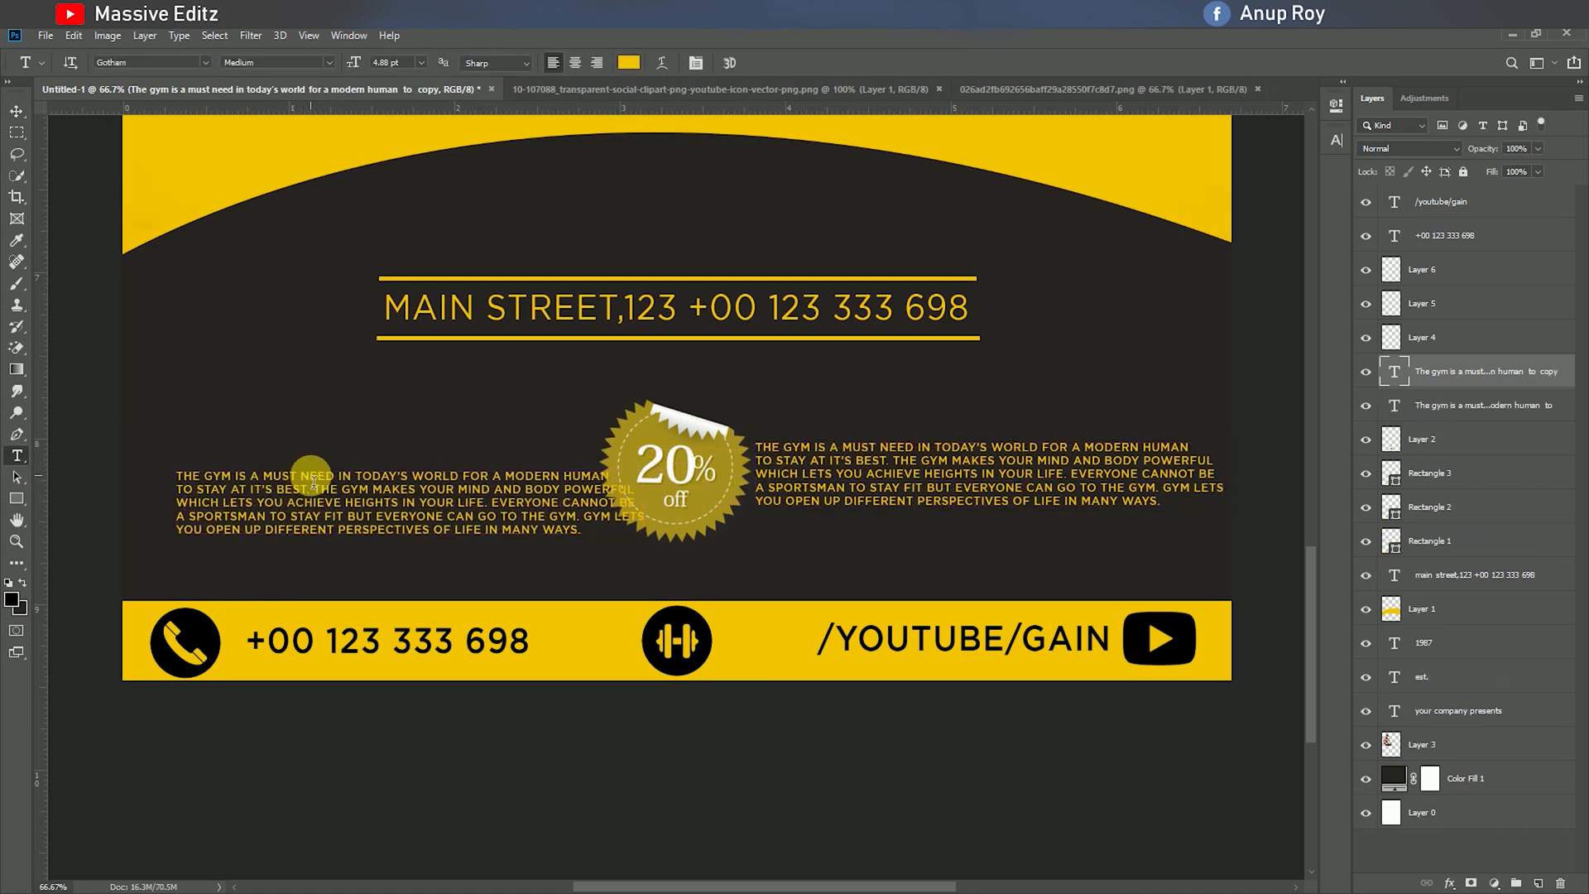
pyautogui.click(597, 63)
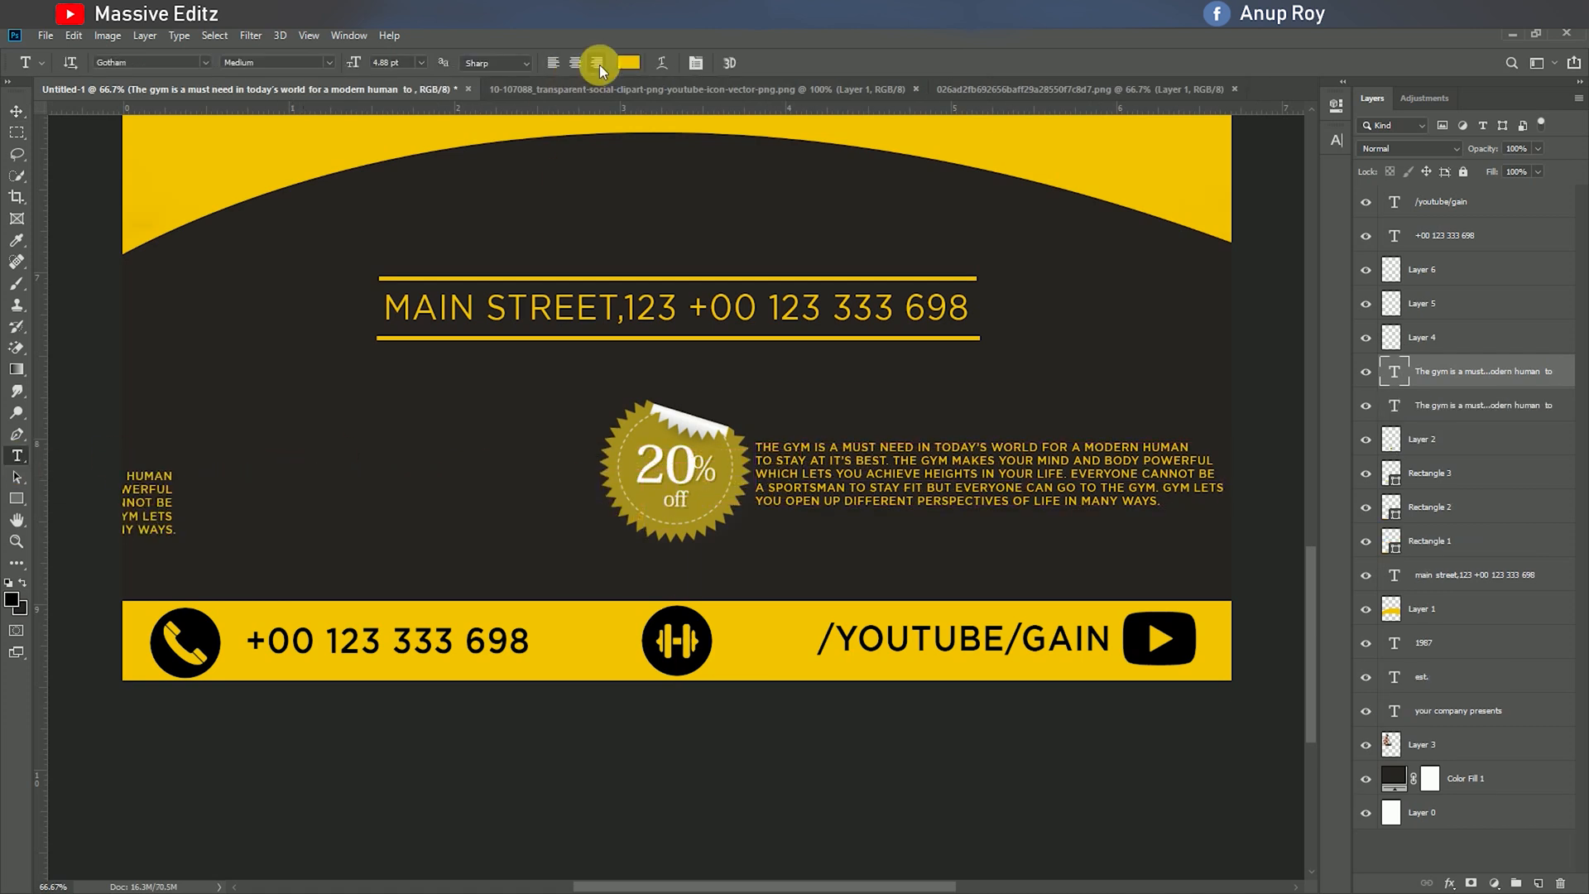
# Step: Position the right-aligned paragraph copy against the badge's left side, level with the paragraph on the right
pyautogui.click(16, 110)
pyautogui.moveTo(221, 586); pyautogui.dragTo(574, 479)
pyautogui.press('Down')
pyautogui.press('Down')
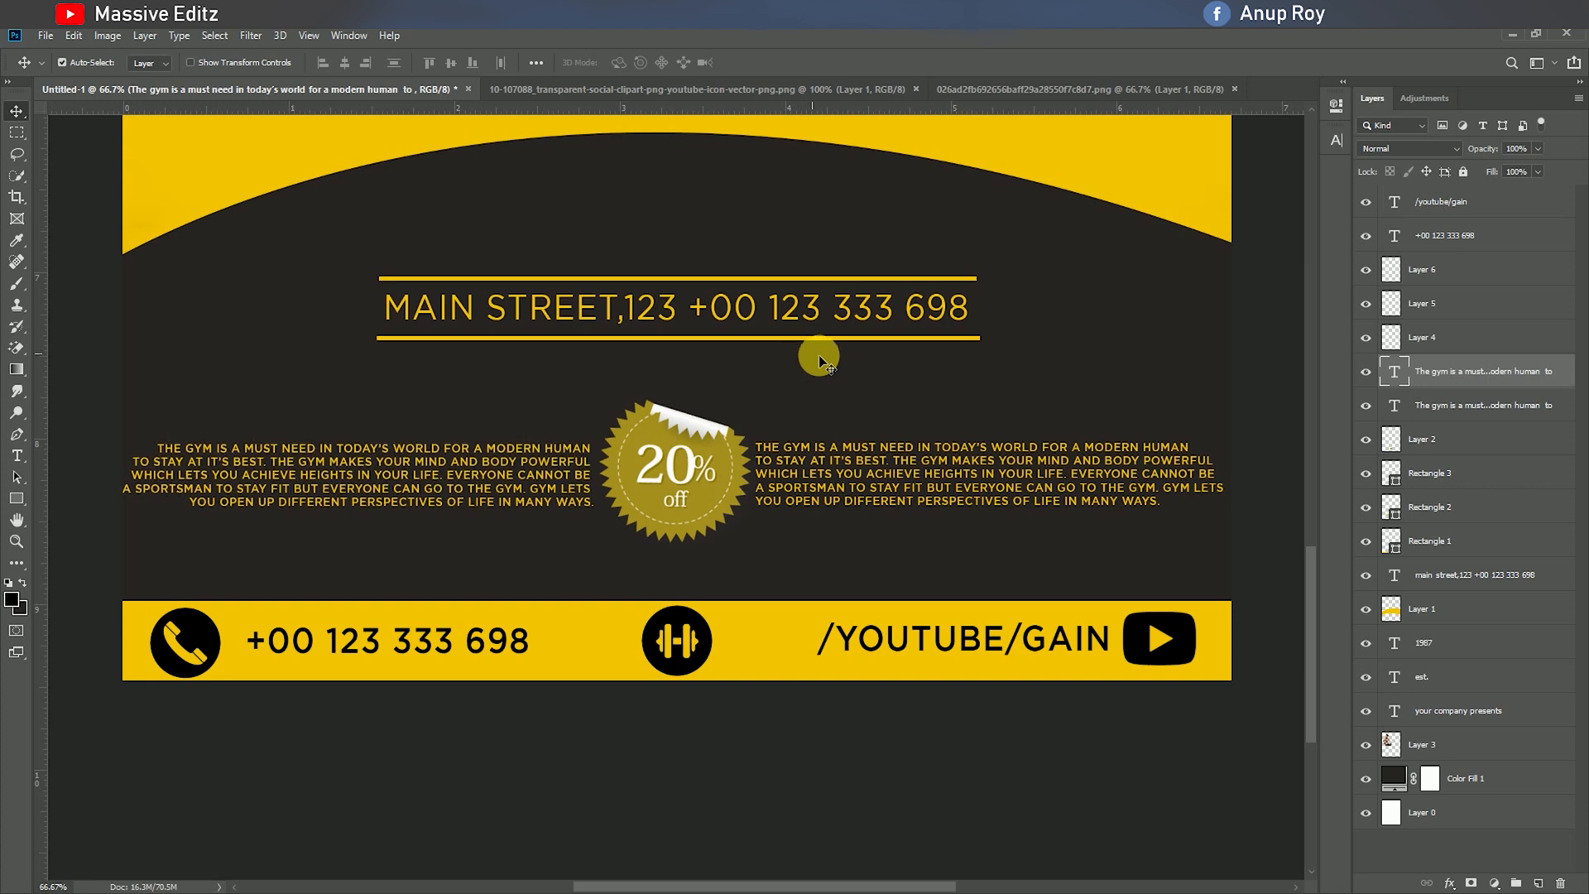
# Step: Nudge the left paragraph slightly to the right so it sits closer to the badge
pyautogui.press('Right')
pyautogui.press('Right')
pyautogui.press('Right')
pyautogui.press('Right')
pyautogui.press('Right')
pyautogui.press('Right')
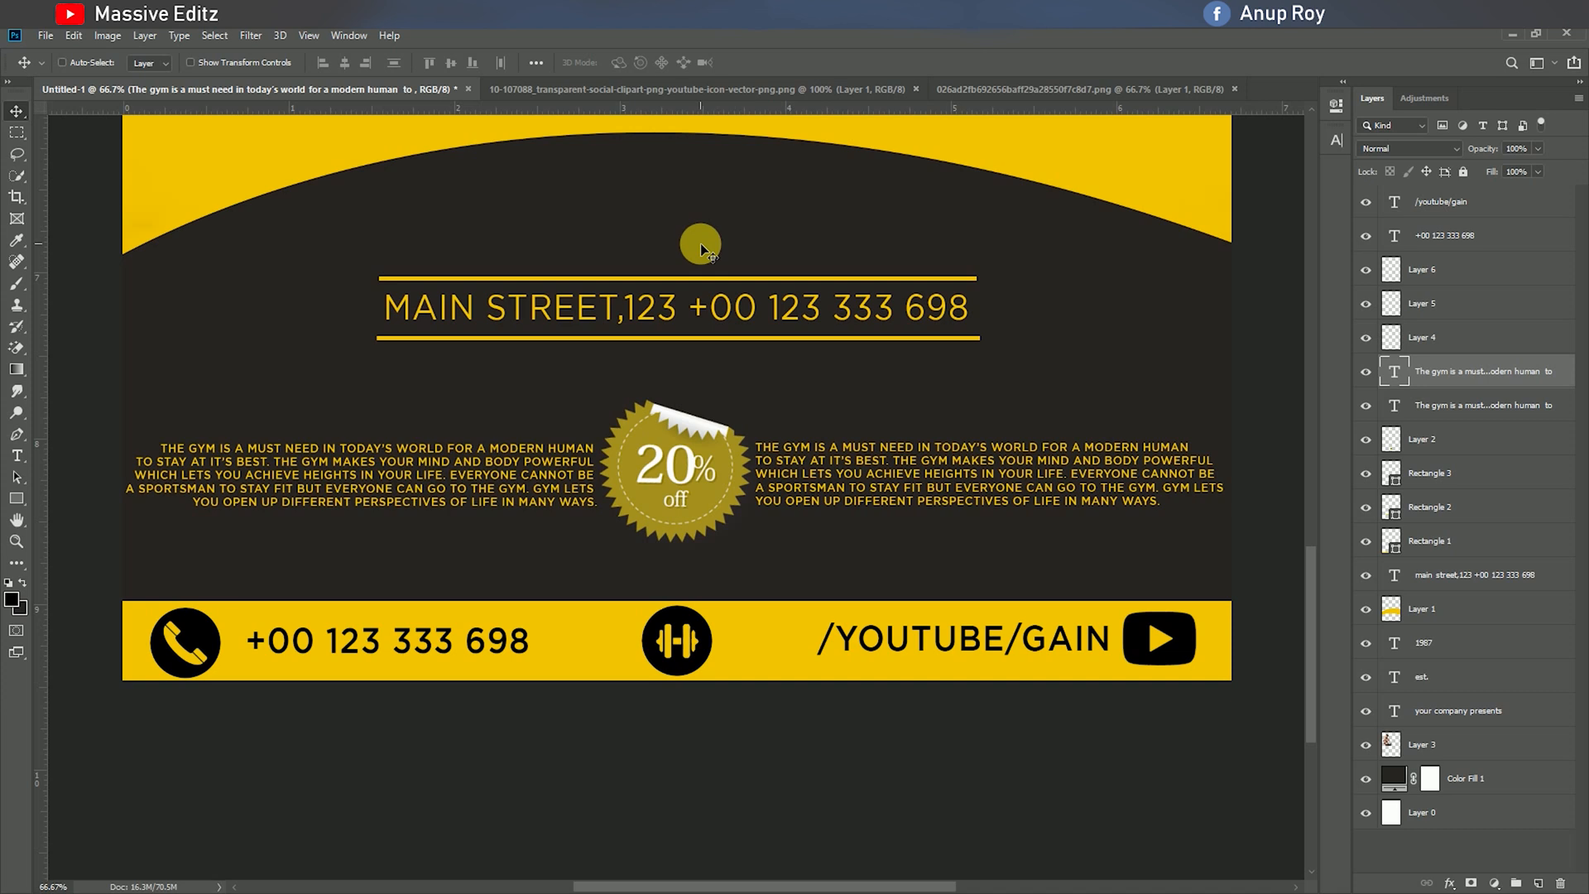
pyautogui.hotkey('ctrl', '-')
pyautogui.hotkey('ctrl', '-')
pyautogui.hotkey('ctrl', '-')
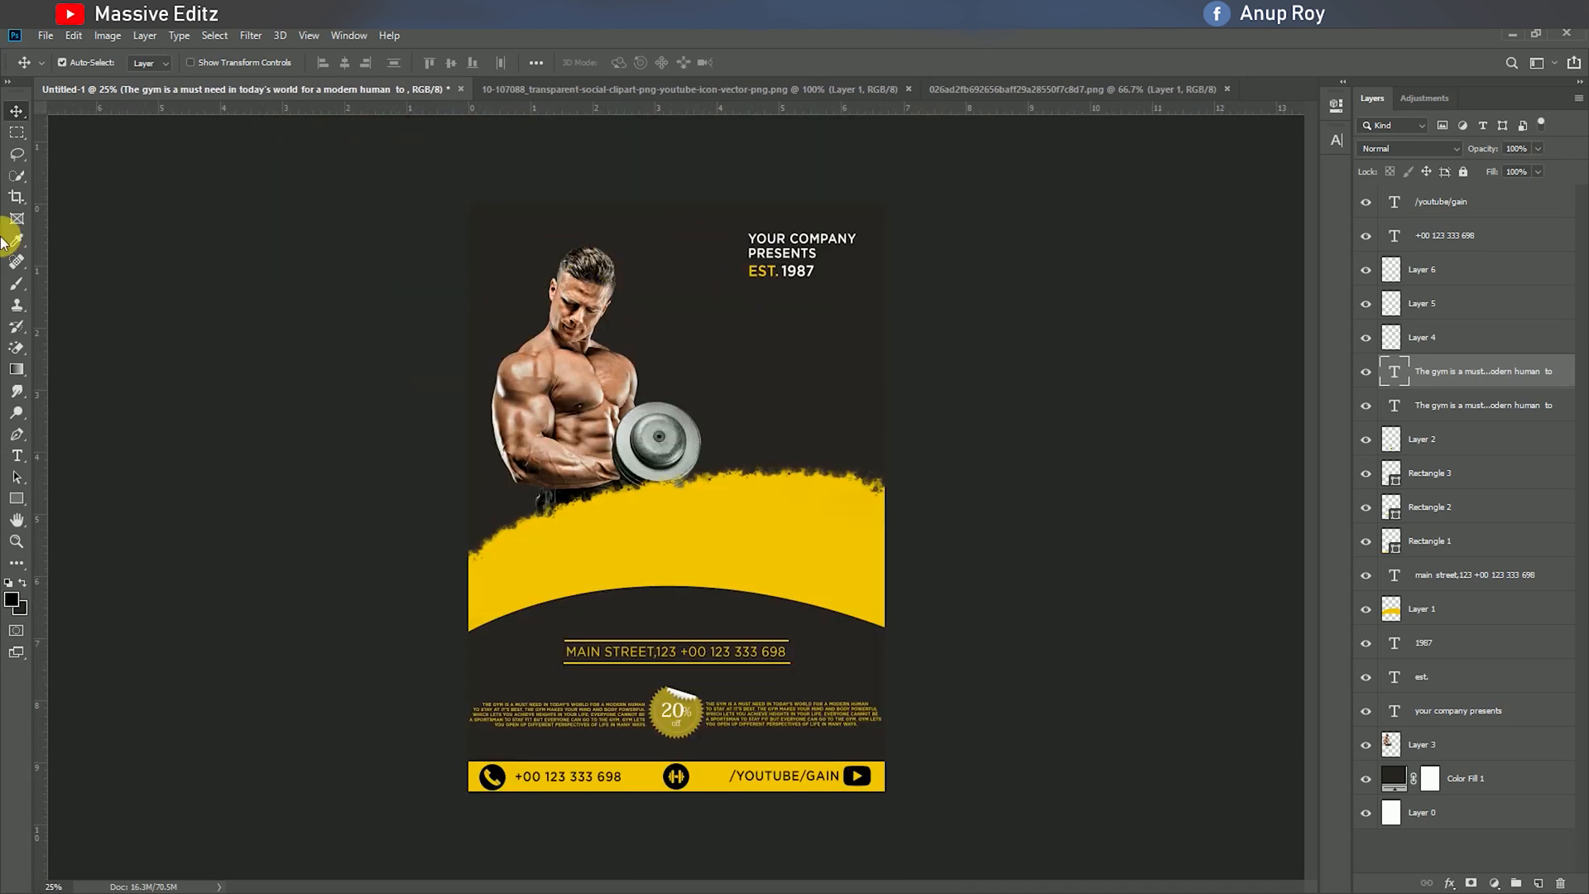
# Step: Set the text color to white and add the word TRAIN in Gotham Bold, 24 pt, beside the bodybuilder
pyautogui.click(23, 452)
pyautogui.click(628, 66)
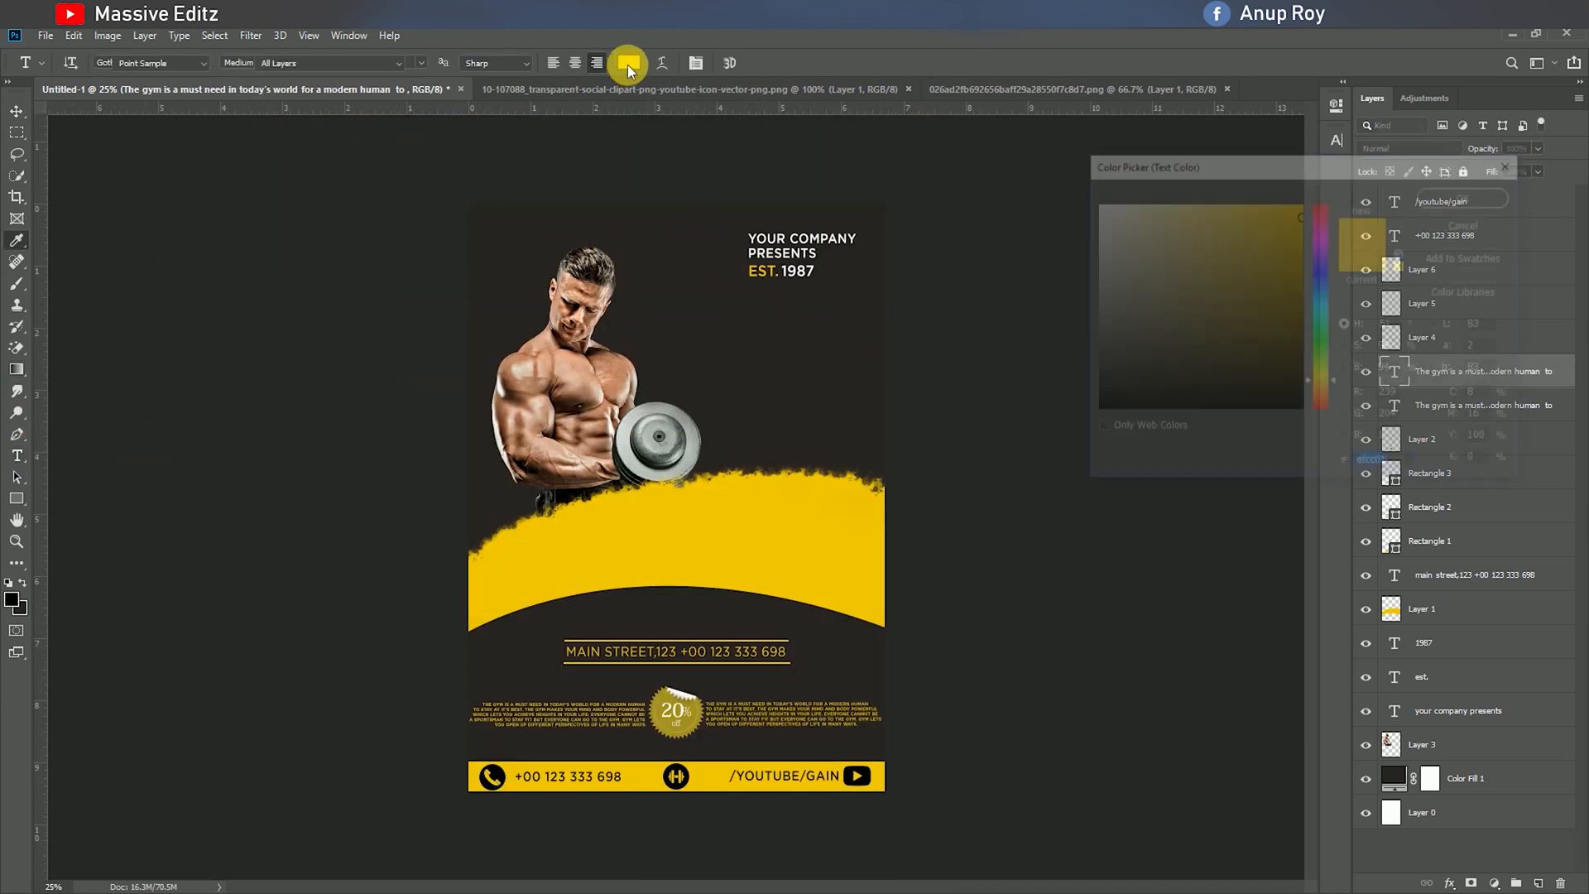
pyautogui.moveTo(1139, 243); pyautogui.dragTo(1024, 145)
pyautogui.click(1460, 199)
pyautogui.click(753, 390)
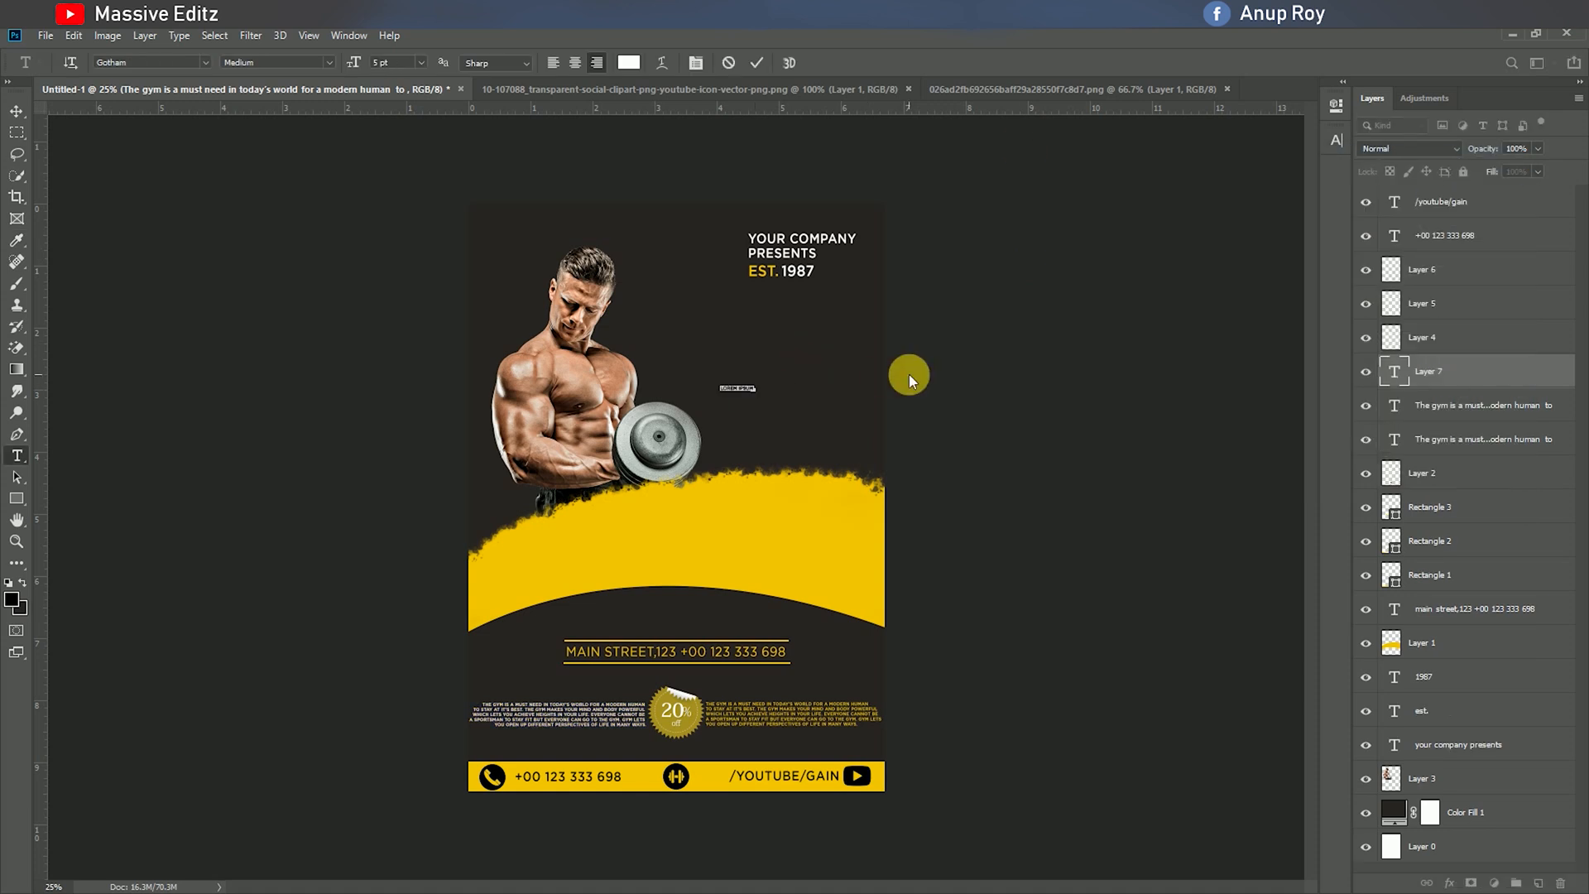
pyautogui.write('fitness')
pyautogui.click(419, 63)
pyautogui.click(414, 205)
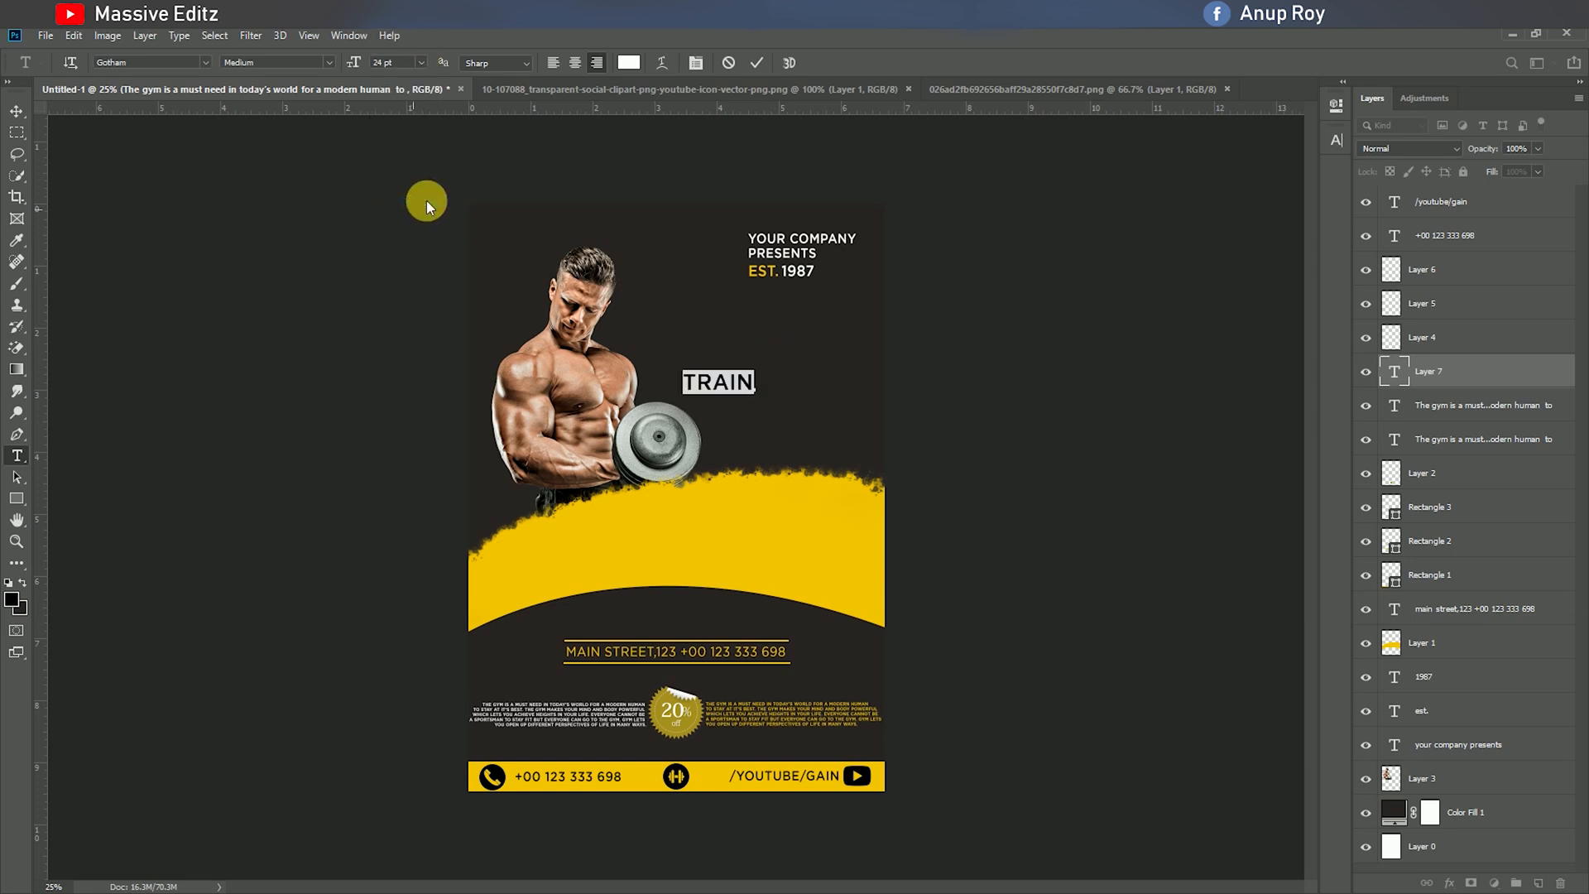
pyautogui.click(331, 63)
pyautogui.click(313, 119)
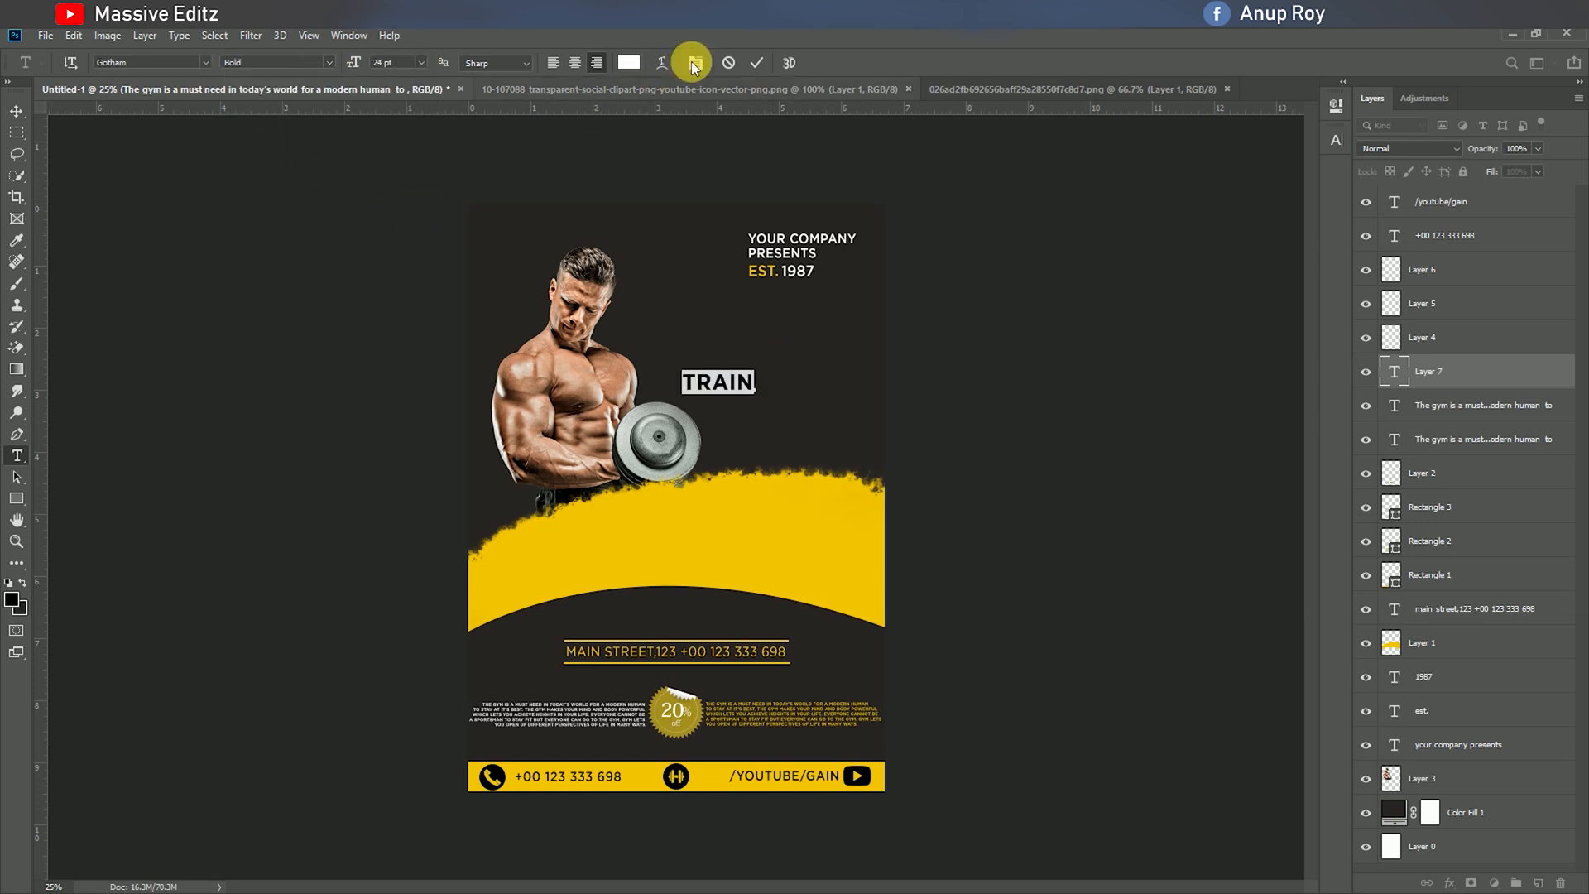
pyautogui.click(756, 62)
# Step: Move TRAIN down to just above the yellow band and enlarge it to 30 pt
pyautogui.click(16, 110)
pyautogui.moveTo(747, 389); pyautogui.dragTo(807, 442)
pyautogui.click(21, 455)
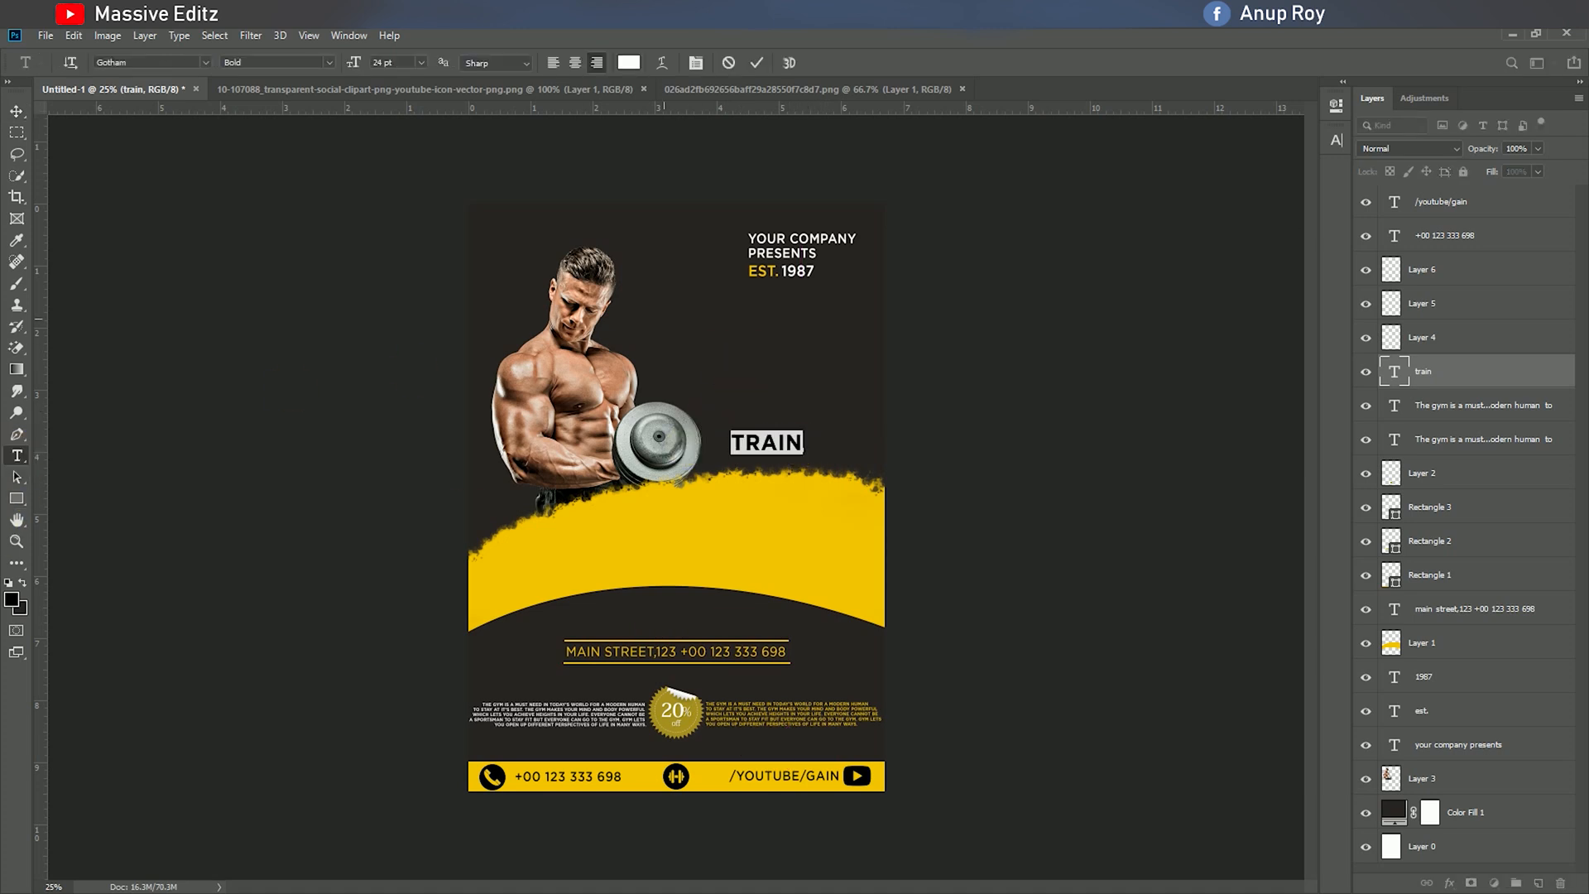
pyautogui.click(421, 63)
pyautogui.click(409, 212)
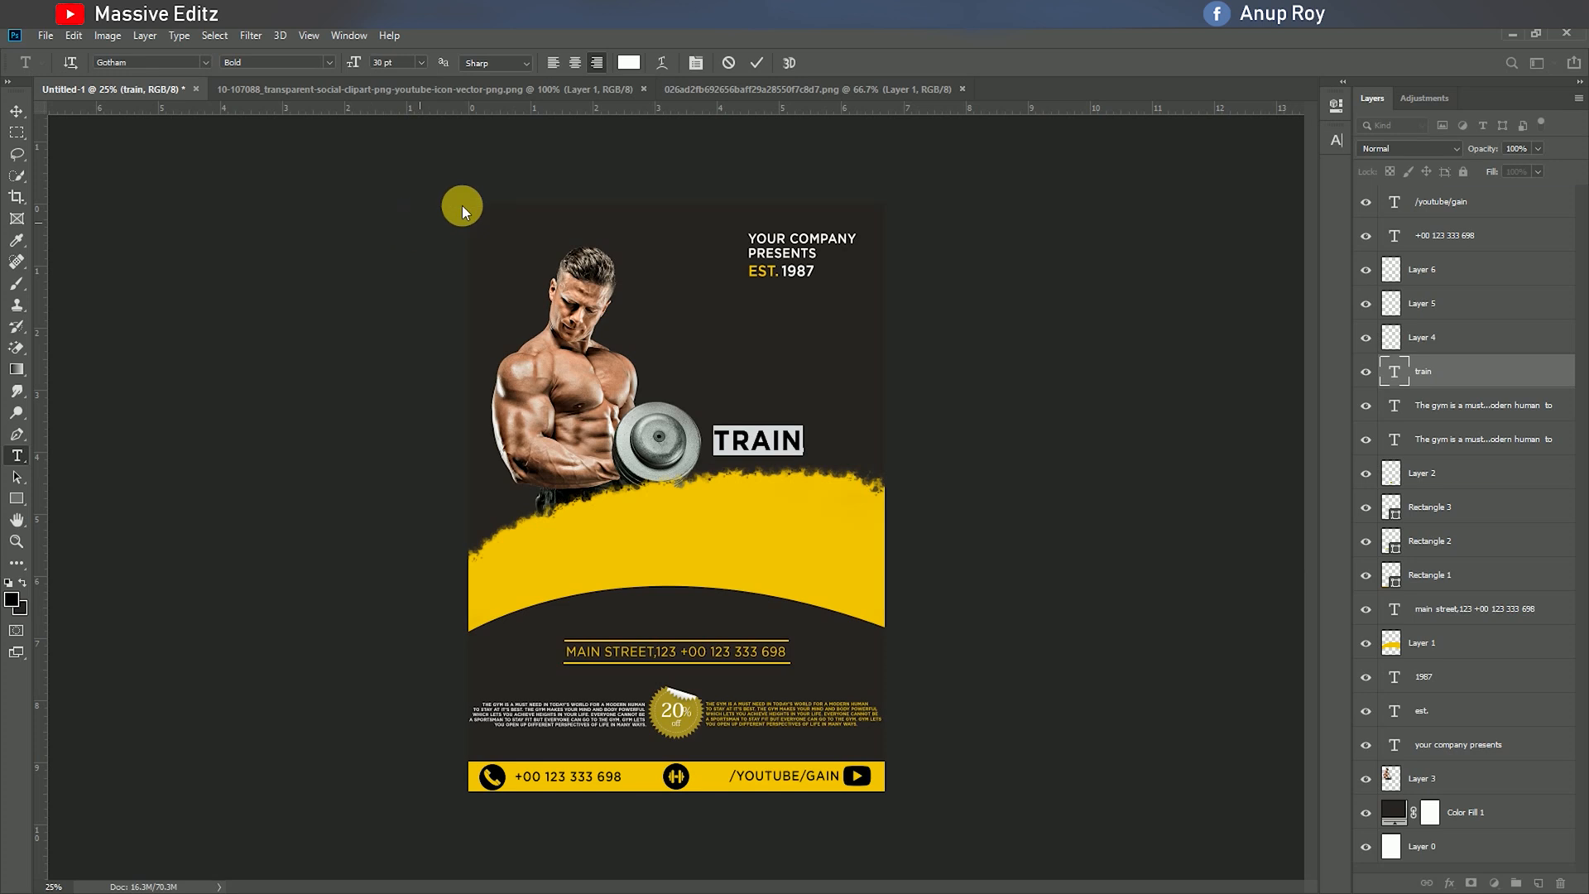
pyautogui.click(757, 64)
# Step: Add the word TO as separate 24 pt text, using the yellow sampled from the band
pyautogui.click(821, 439)
pyautogui.press('BackSpace')
pyautogui.write('TO')
pyautogui.moveTo(814, 432); pyautogui.dragTo(713, 437)
pyautogui.click(629, 62)
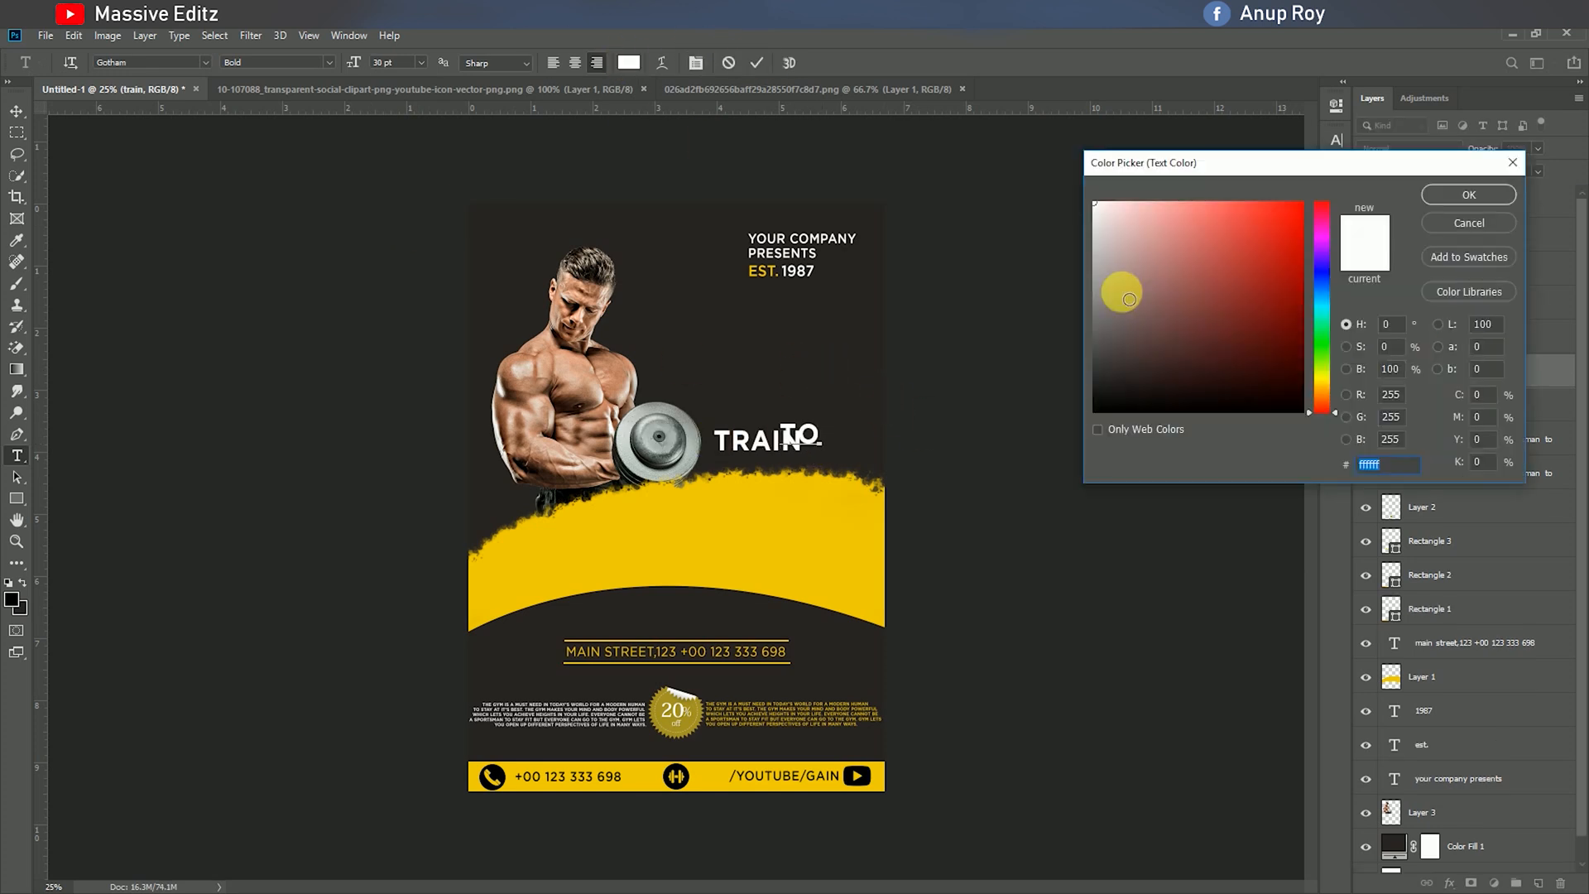
pyautogui.click(832, 526)
pyautogui.click(1461, 194)
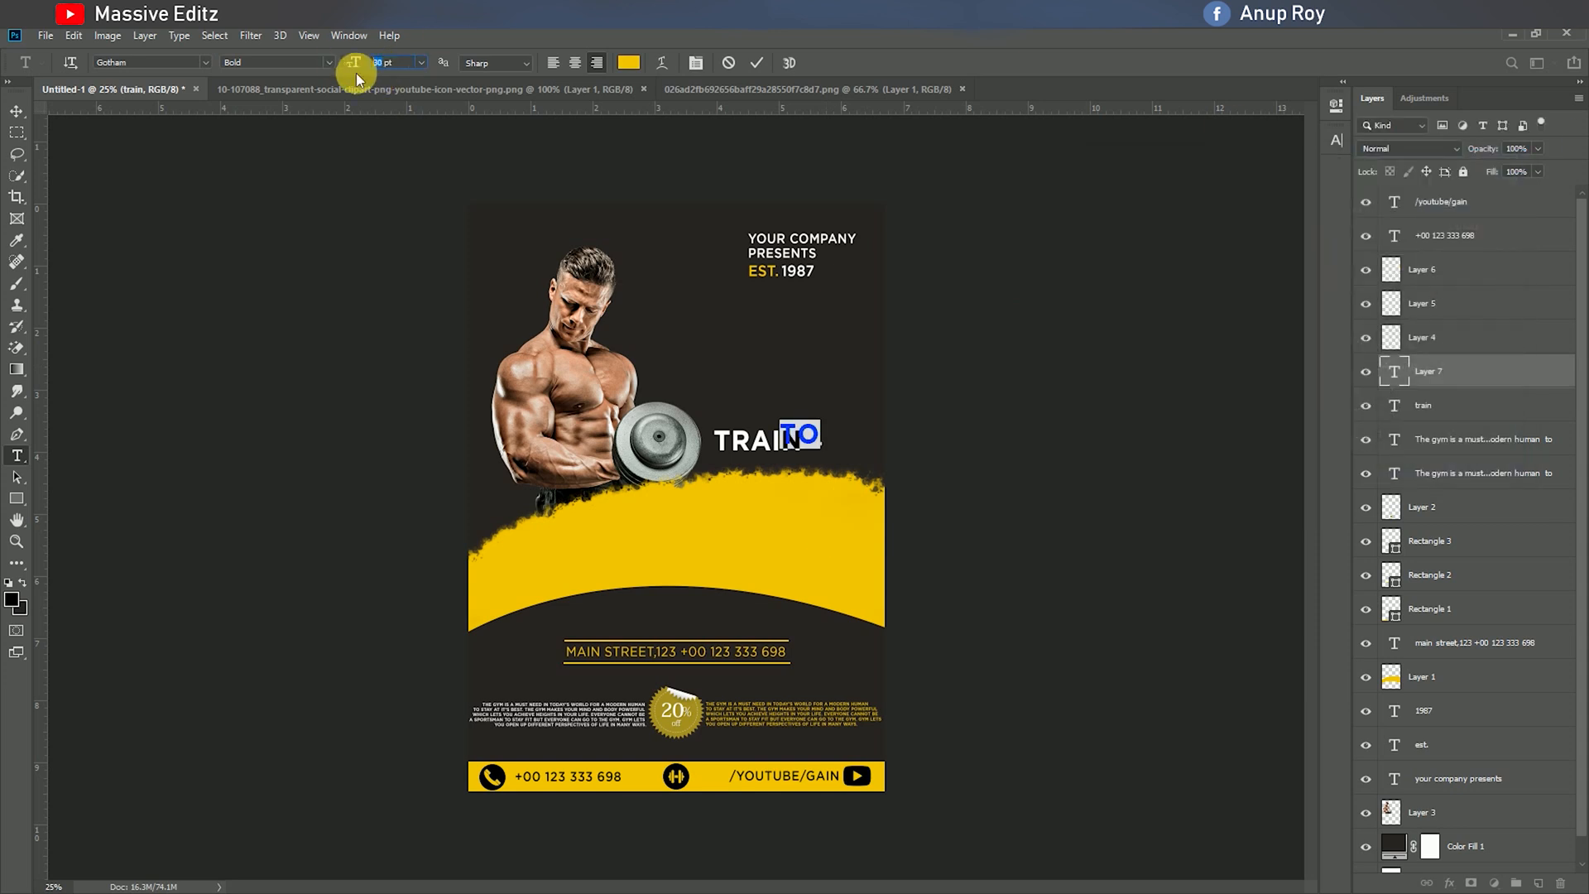
pyautogui.click(420, 62)
pyautogui.click(420, 206)
pyautogui.click(757, 63)
# Step: Place TO on the right side of TRAIN and position both words together above the yellow band
pyautogui.click(15, 111)
pyautogui.moveTo(814, 433)
pyautogui.mouseDown()
pyautogui.moveTo(837, 442)
pyautogui.moveTo(813, 446)
pyautogui.mouseUp()
pyautogui.keyDown('shift'); pyautogui.click(1487, 404); pyautogui.keyUp('shift')
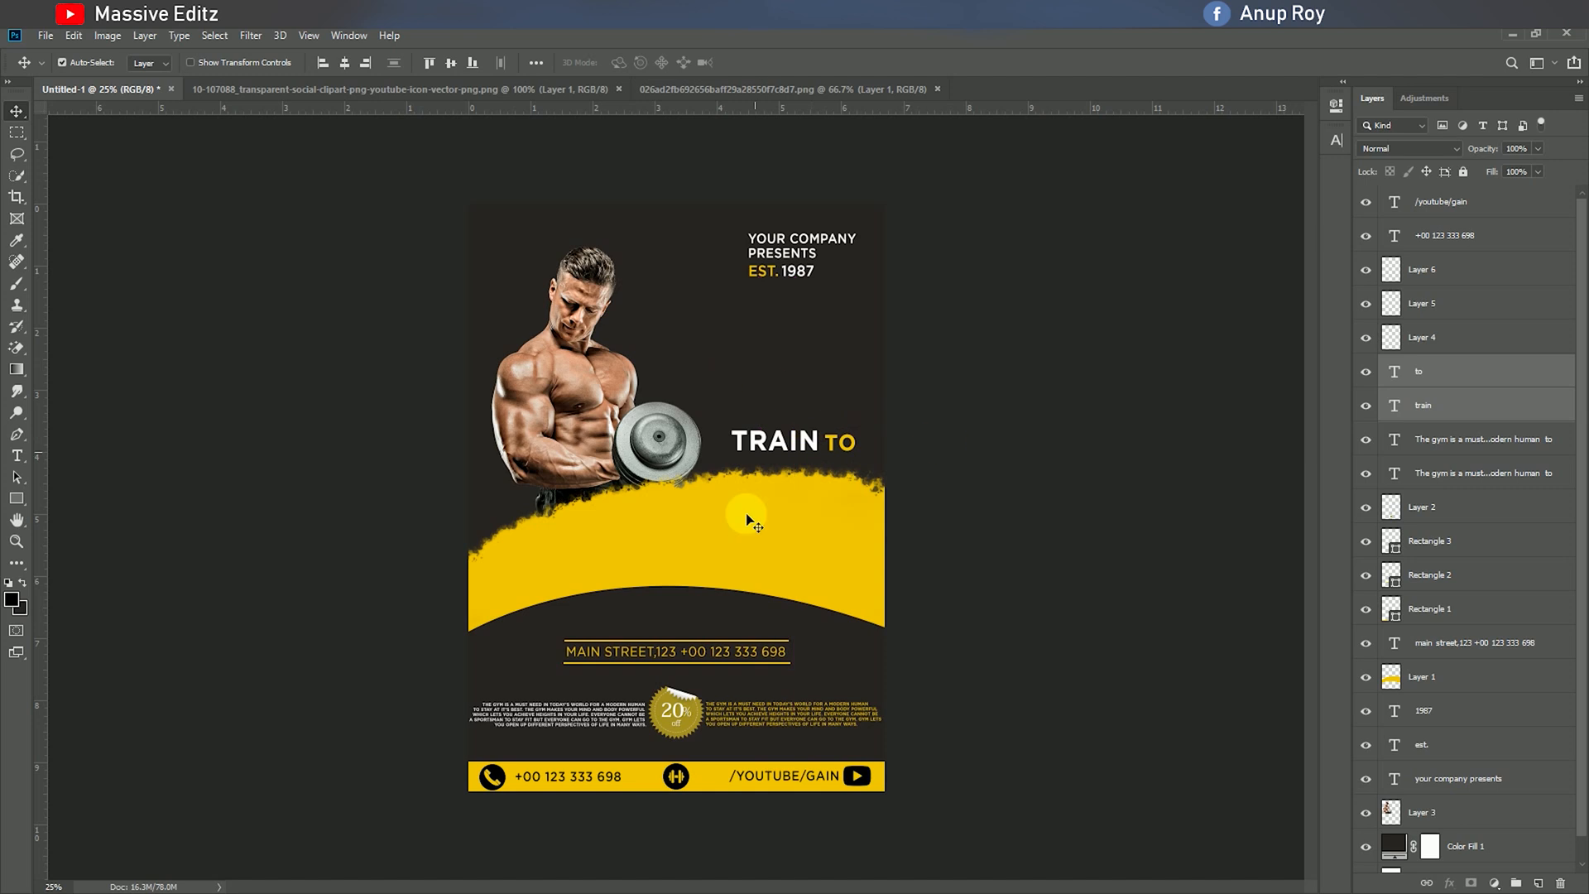
# Step: Add the word GAIN on the yellow band and color it with the poster's dark background tone
pyautogui.click(17, 455)
pyautogui.click(578, 538)
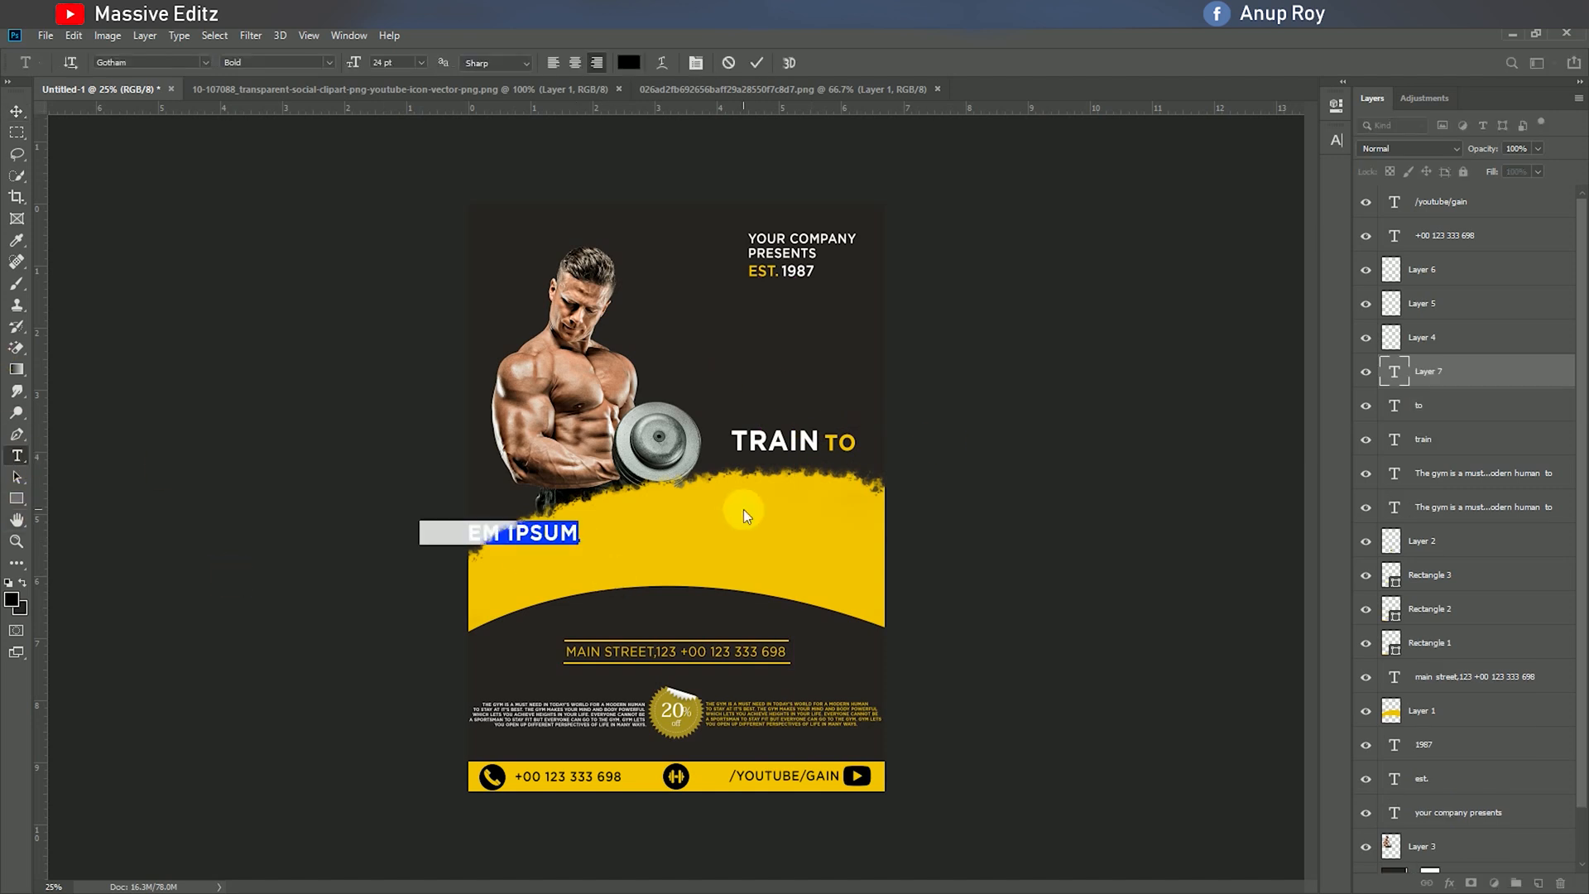
pyautogui.write('A')
pyautogui.press('BackSpace')
pyautogui.write('GAIN')
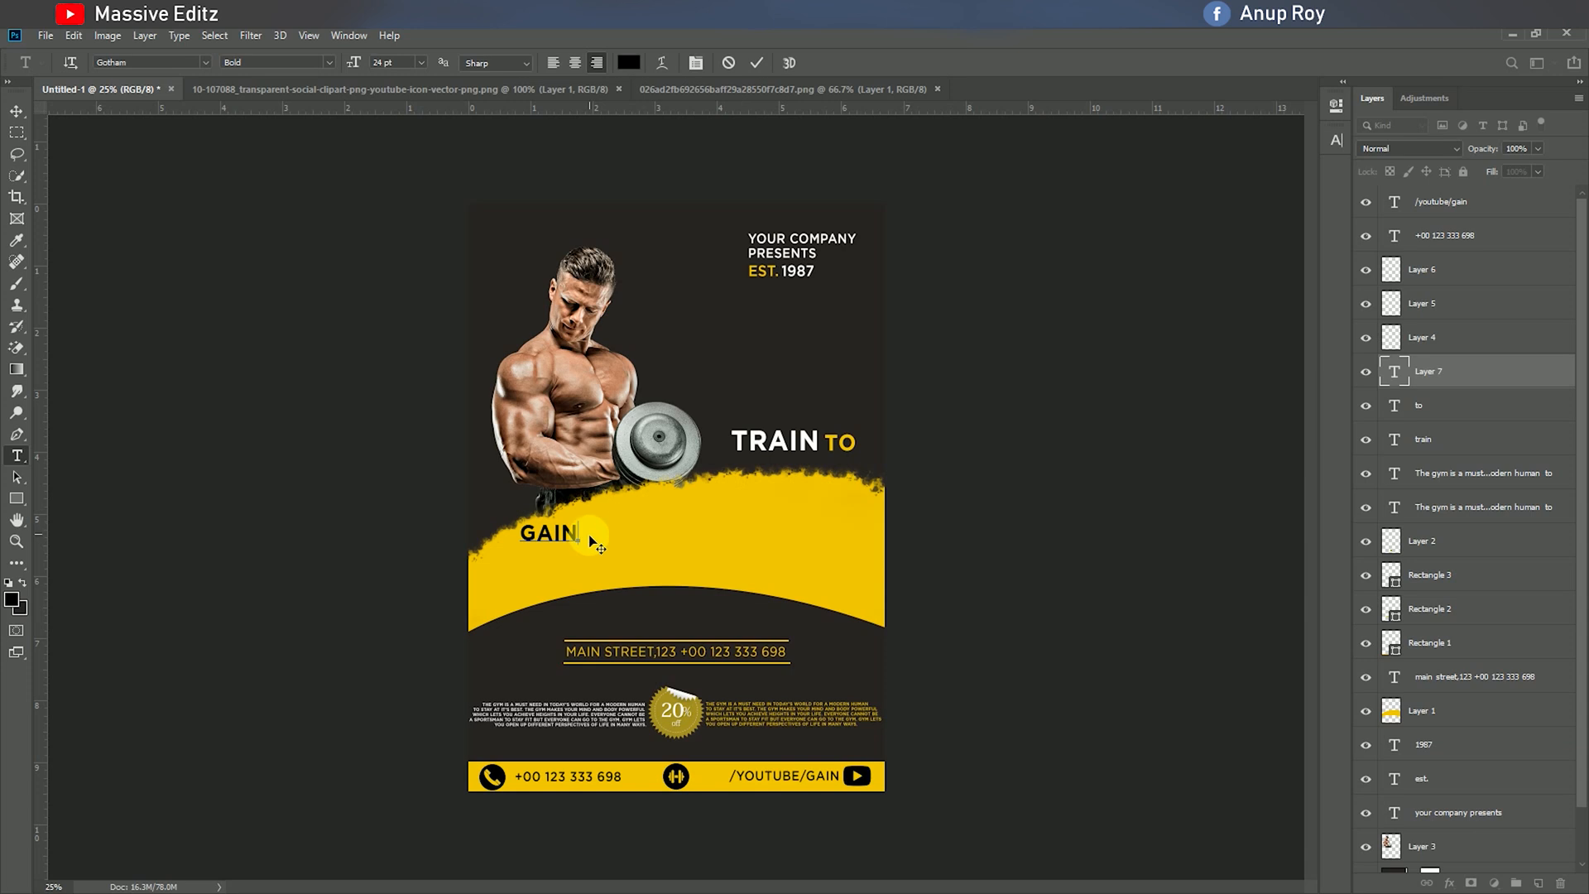
pyautogui.moveTo(582, 543); pyautogui.dragTo(431, 478)
pyautogui.click(629, 62)
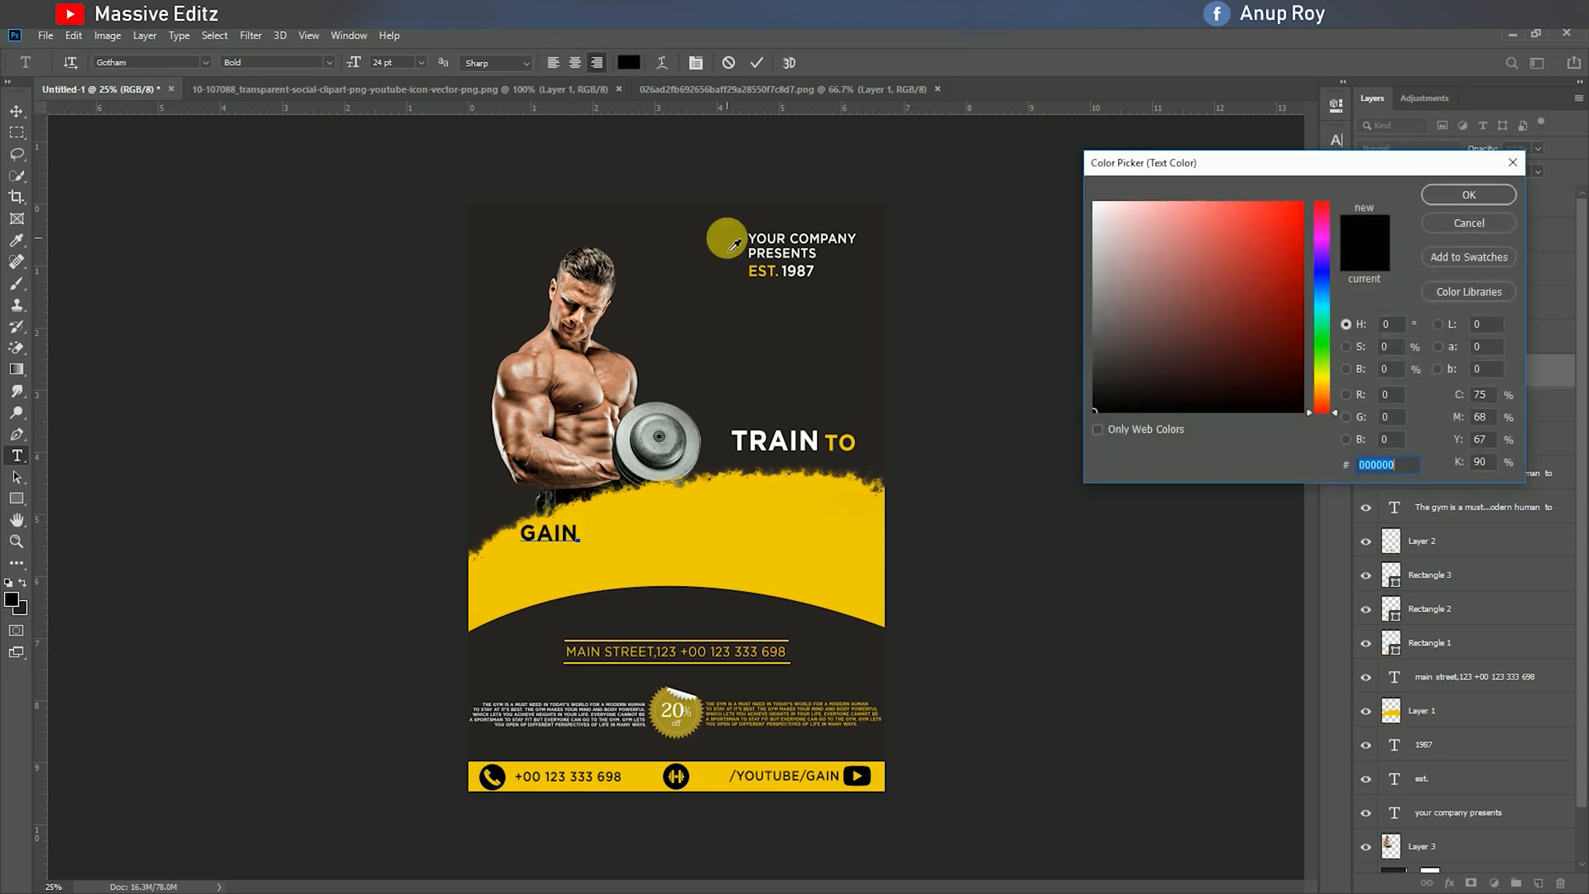
pyautogui.click(1460, 196)
# Step: Enlarge GAIN to 60 pt and center it on the yellow band
pyautogui.click(421, 62)
pyautogui.click(404, 242)
pyautogui.moveTo(554, 571); pyautogui.dragTo(718, 584)
pyautogui.click(421, 63)
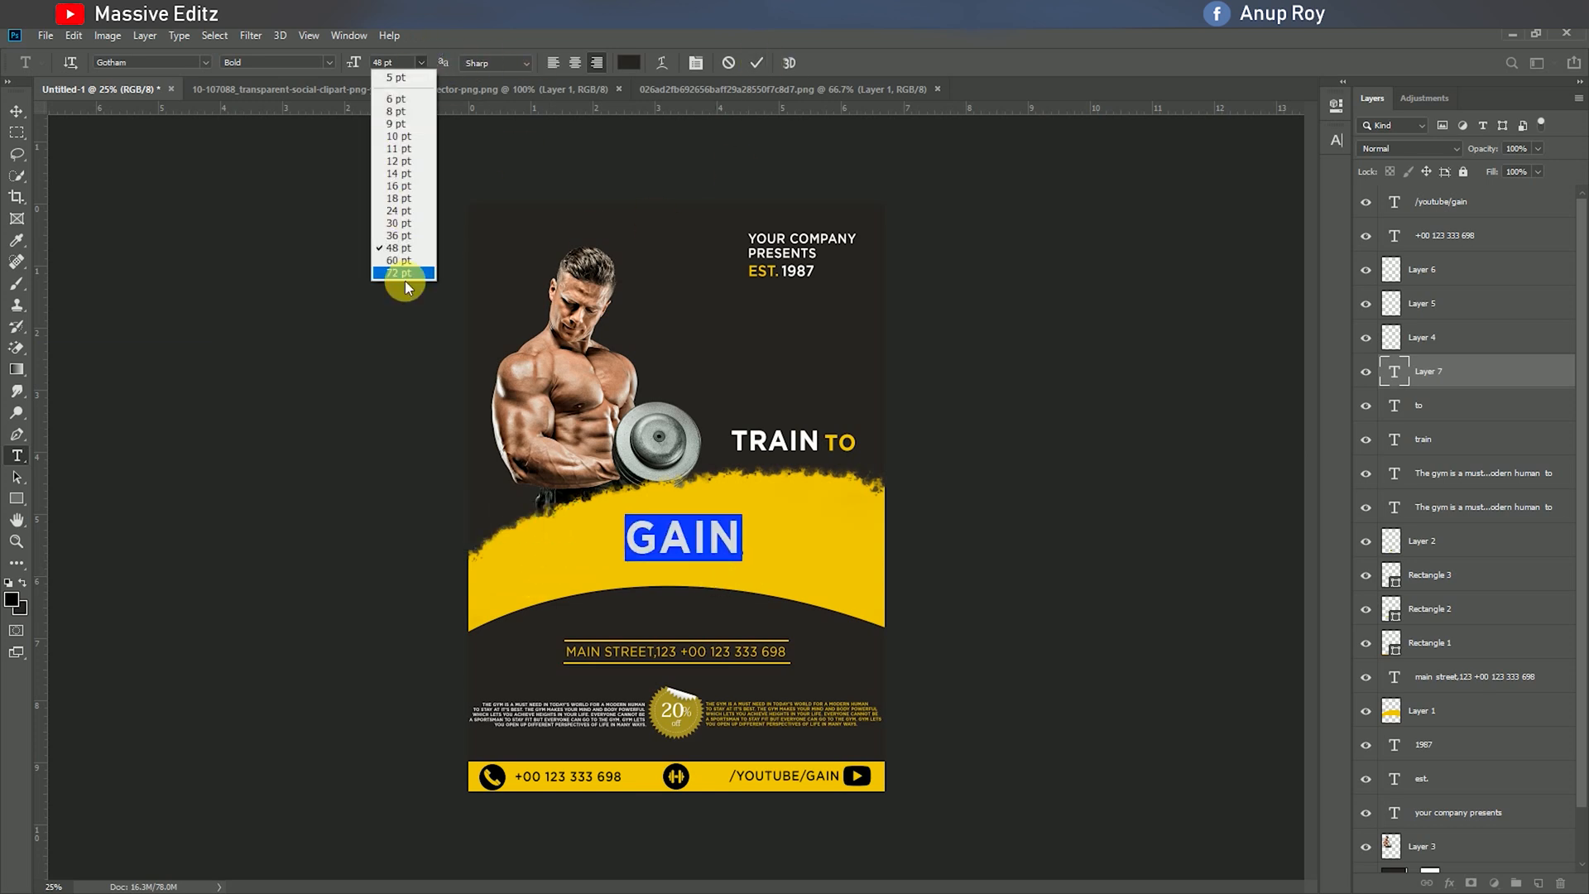
pyautogui.click(414, 261)
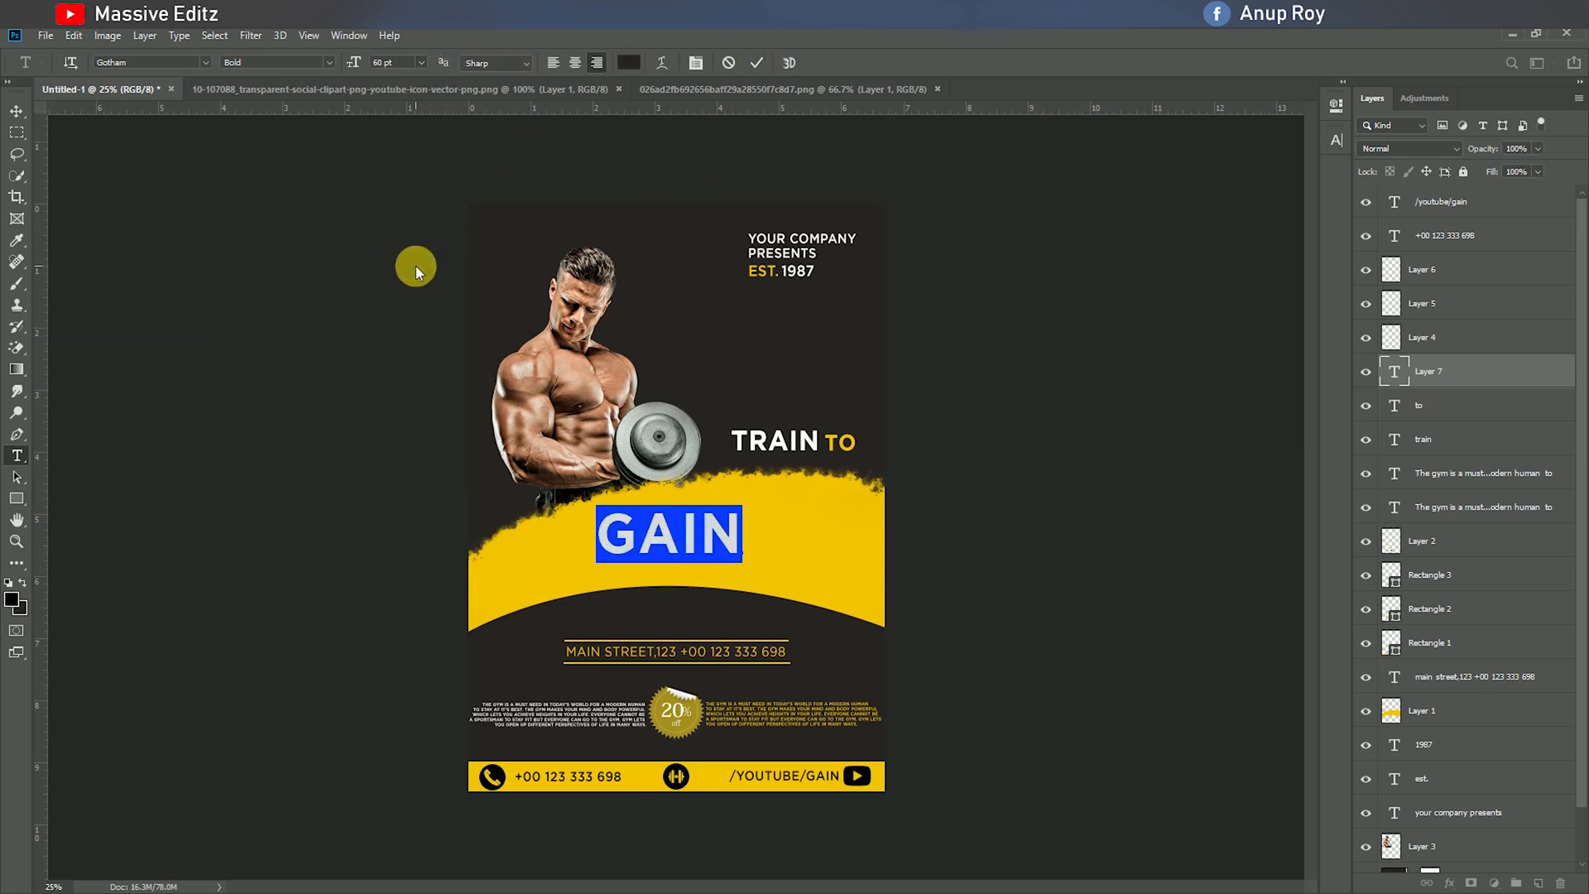
pyautogui.click(757, 63)
# Step: Draw a rounded rectangle about 384 × 124 px above the address line and fill it with yellow
pyautogui.click(15, 498)
pyautogui.moveTo(621, 610); pyautogui.dragTo(700, 635)
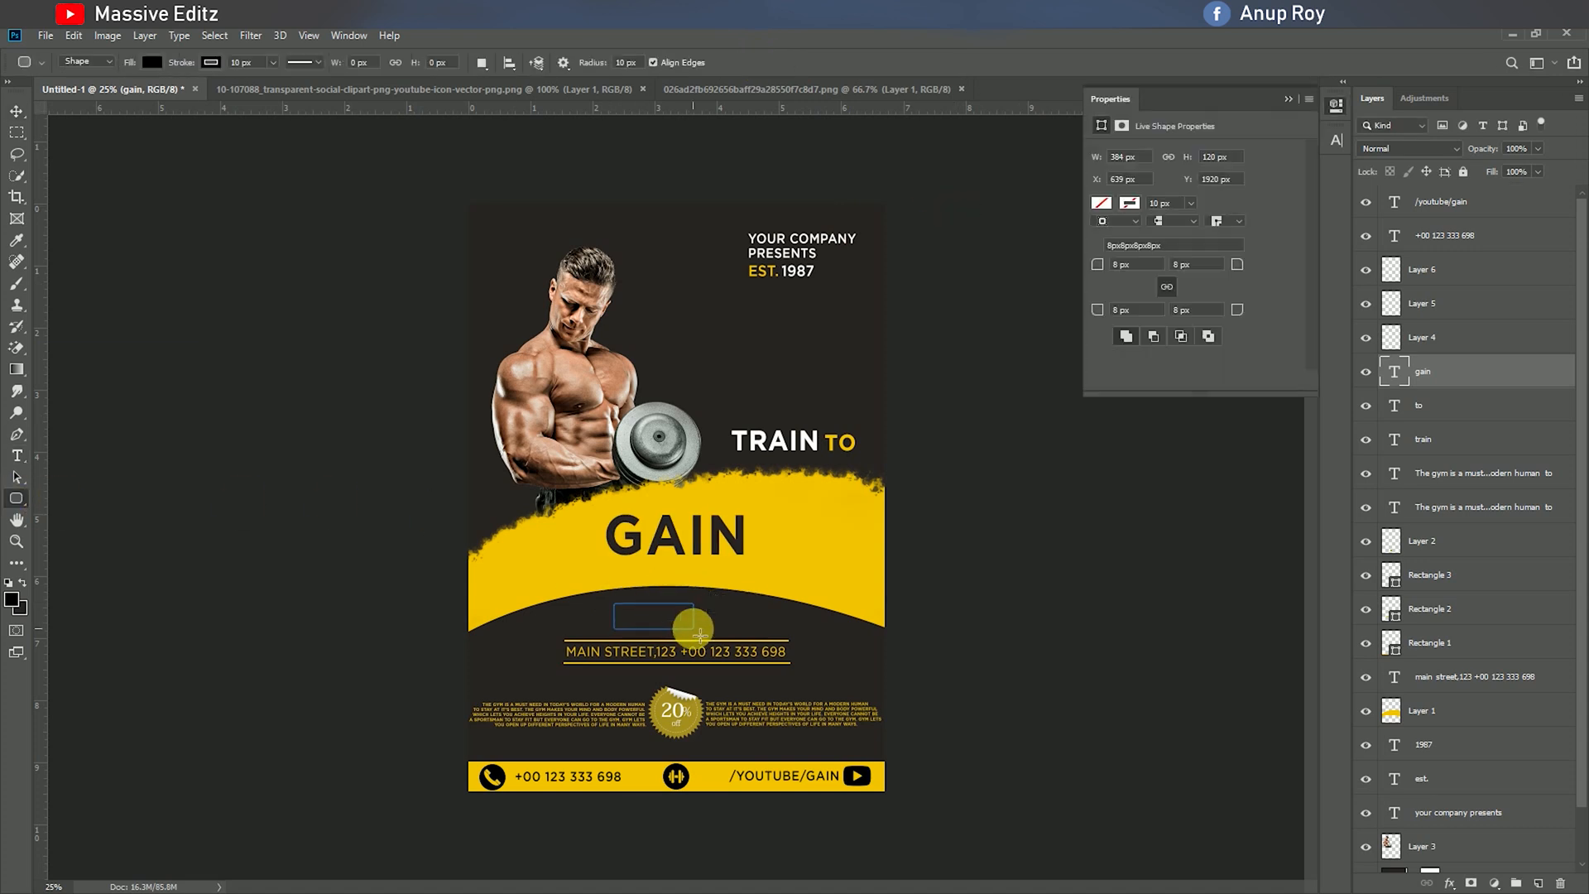
pyautogui.click(1102, 202)
pyautogui.click(1124, 291)
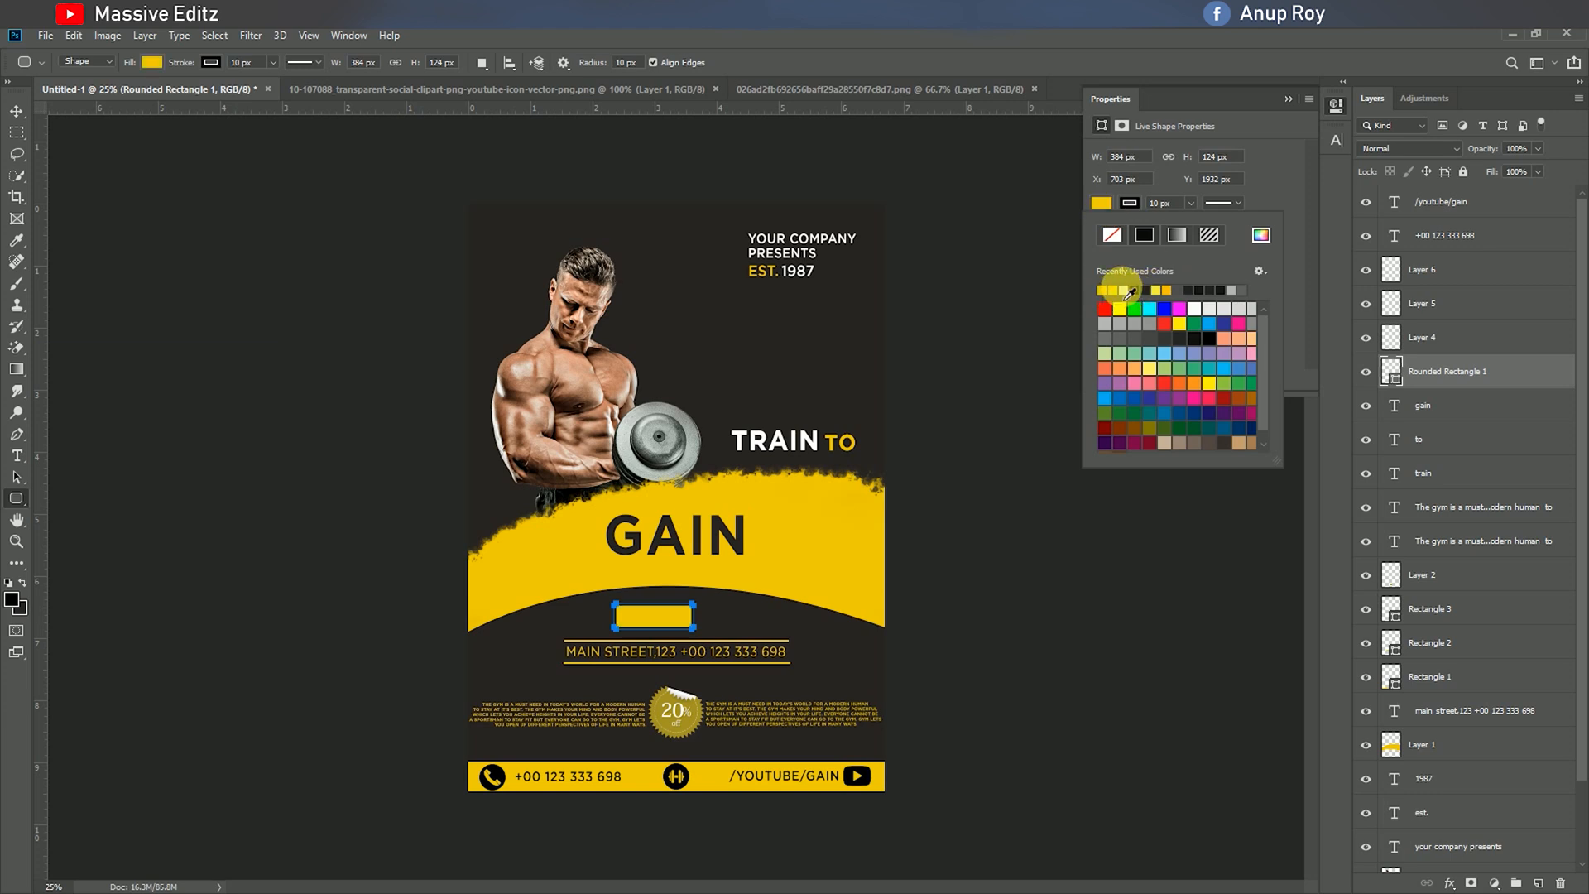
# Step: Remove the rounded rectangle's stroke and set its corner radius to 15 px
pyautogui.click(1278, 197)
pyautogui.click(1128, 265)
pyautogui.write('15')
pyautogui.press('Return')
pyautogui.click(1288, 99)
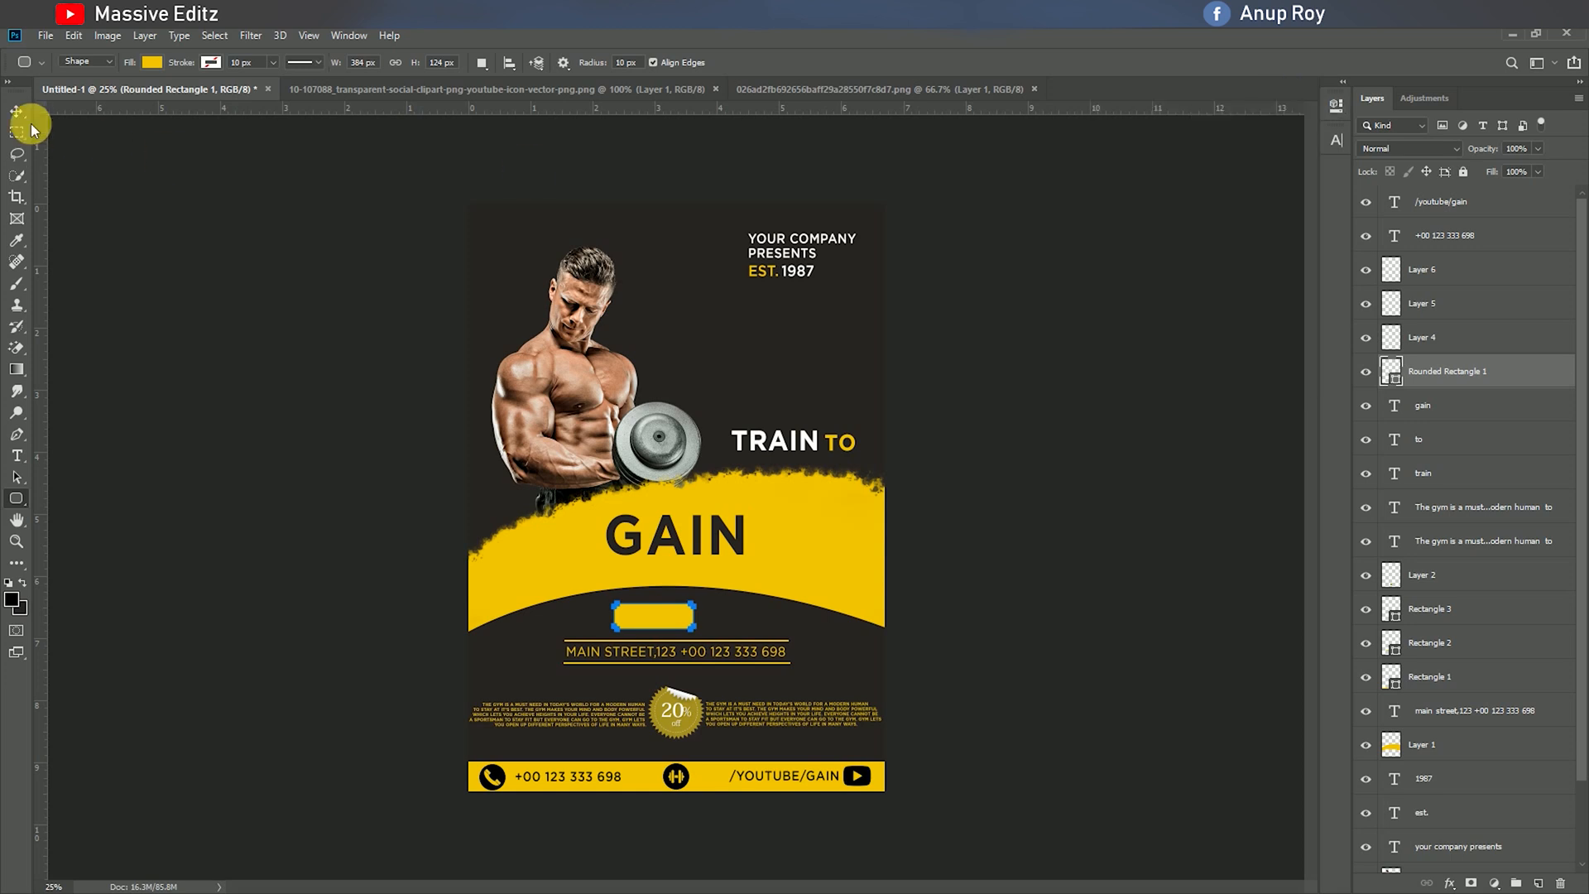
# Step: Center the yellow rounded rectangle horizontally above the address line and nudge it up slightly
pyautogui.click(17, 110)
pyautogui.moveTo(660, 617)
pyautogui.mouseDown()
pyautogui.moveTo(684, 616)
pyautogui.moveTo(660, 612)
pyautogui.mouseUp()
pyautogui.press('Up')
pyautogui.press('Up')
pyautogui.press('Up')
pyautogui.press('Up')
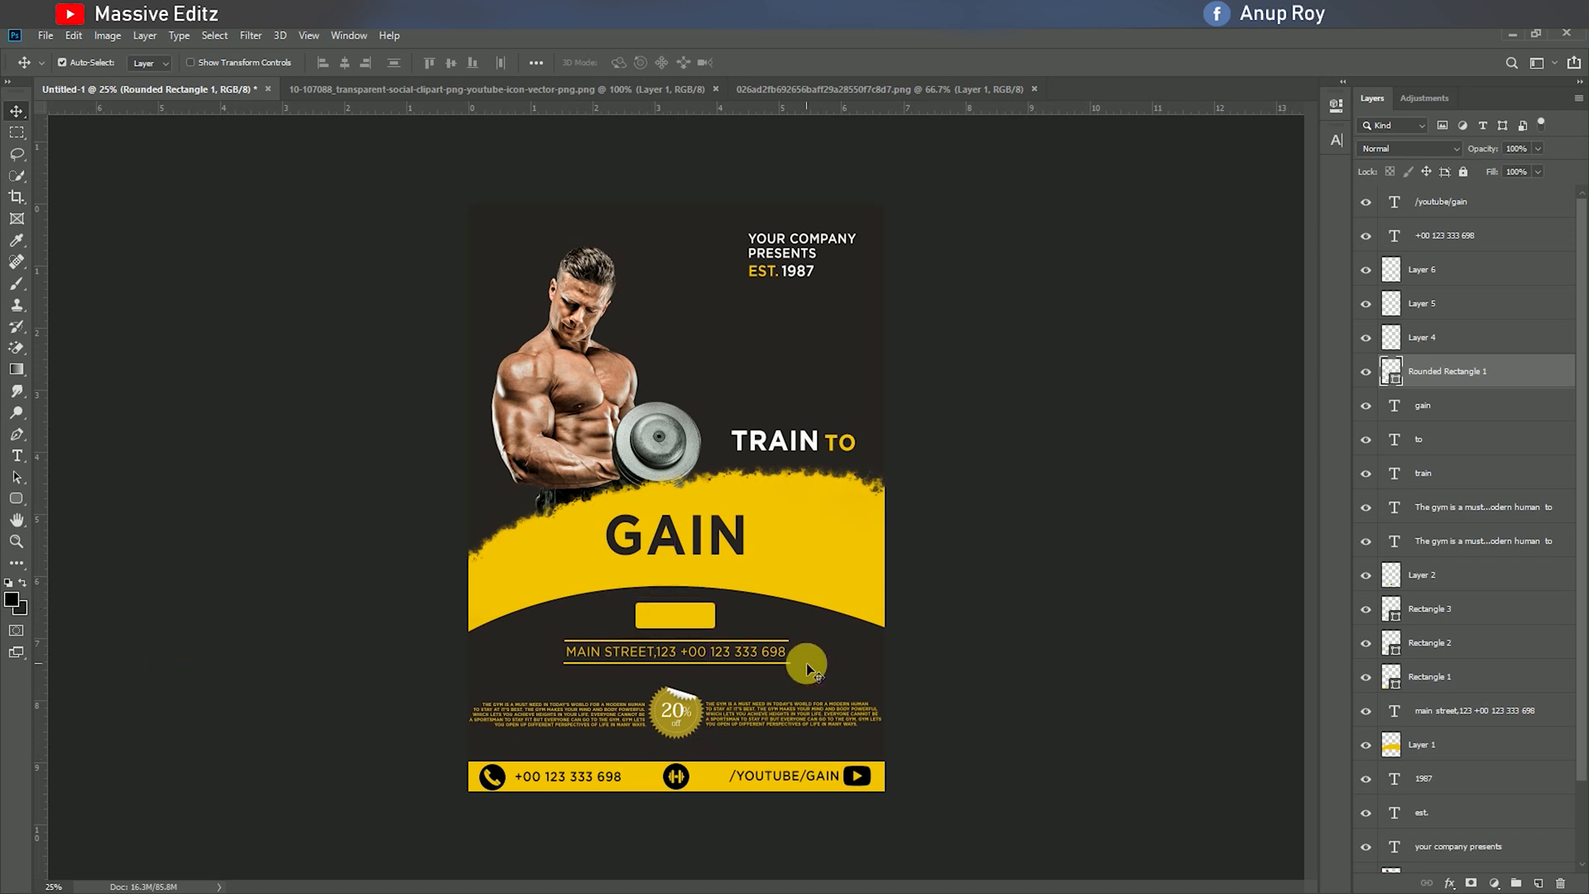
# Step: Add the text "join noe" on the upper part of the poster and set its size to 11 pt
pyautogui.click(17, 455)
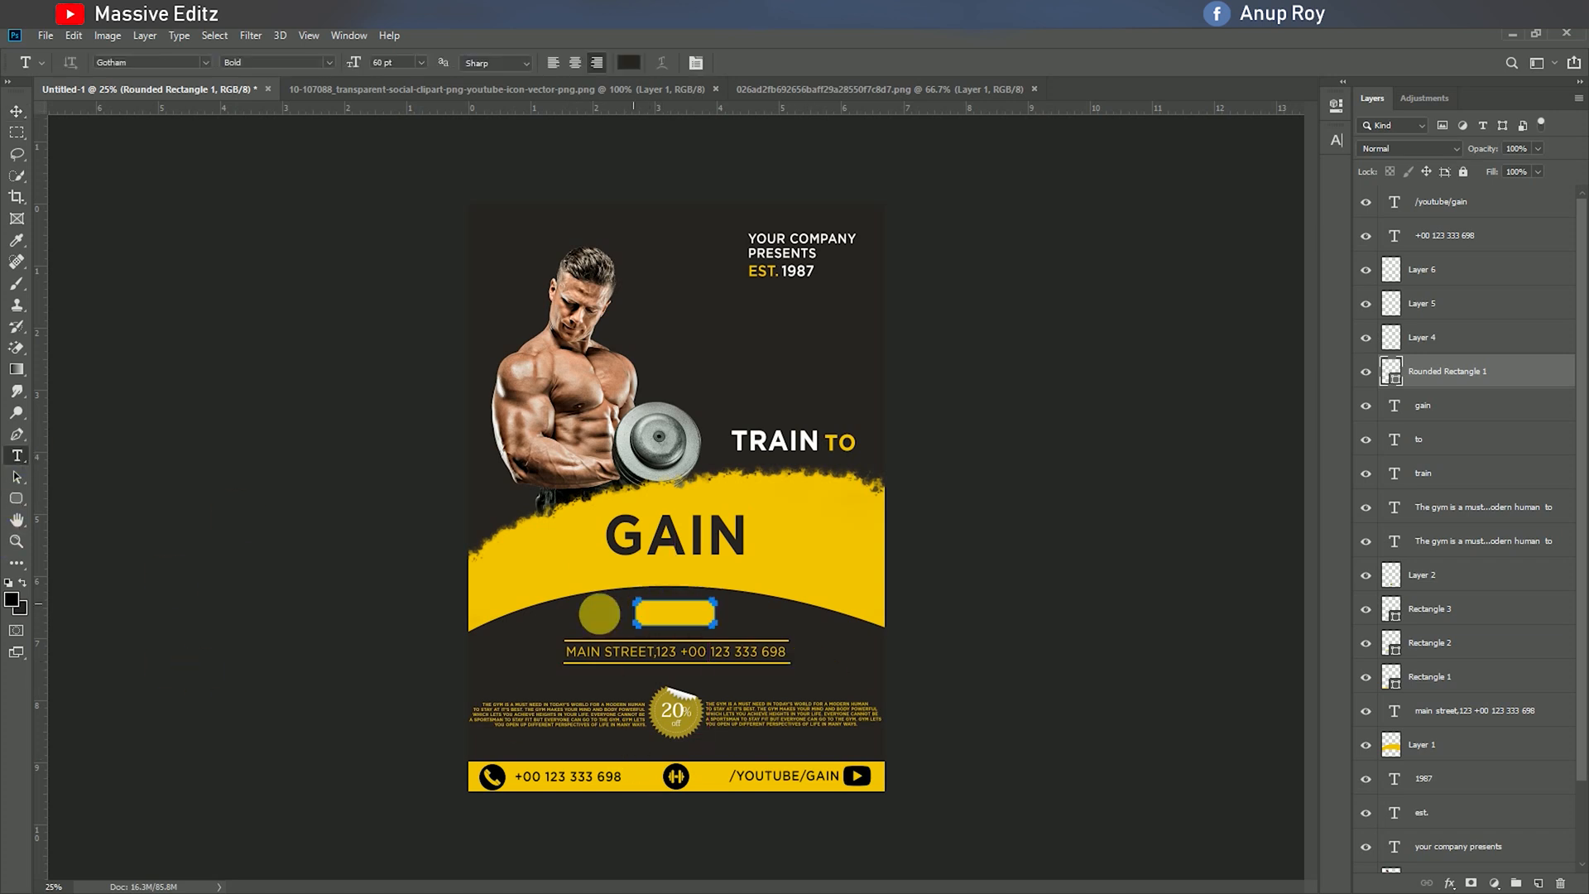
pyautogui.click(662, 319)
pyautogui.write('join n')
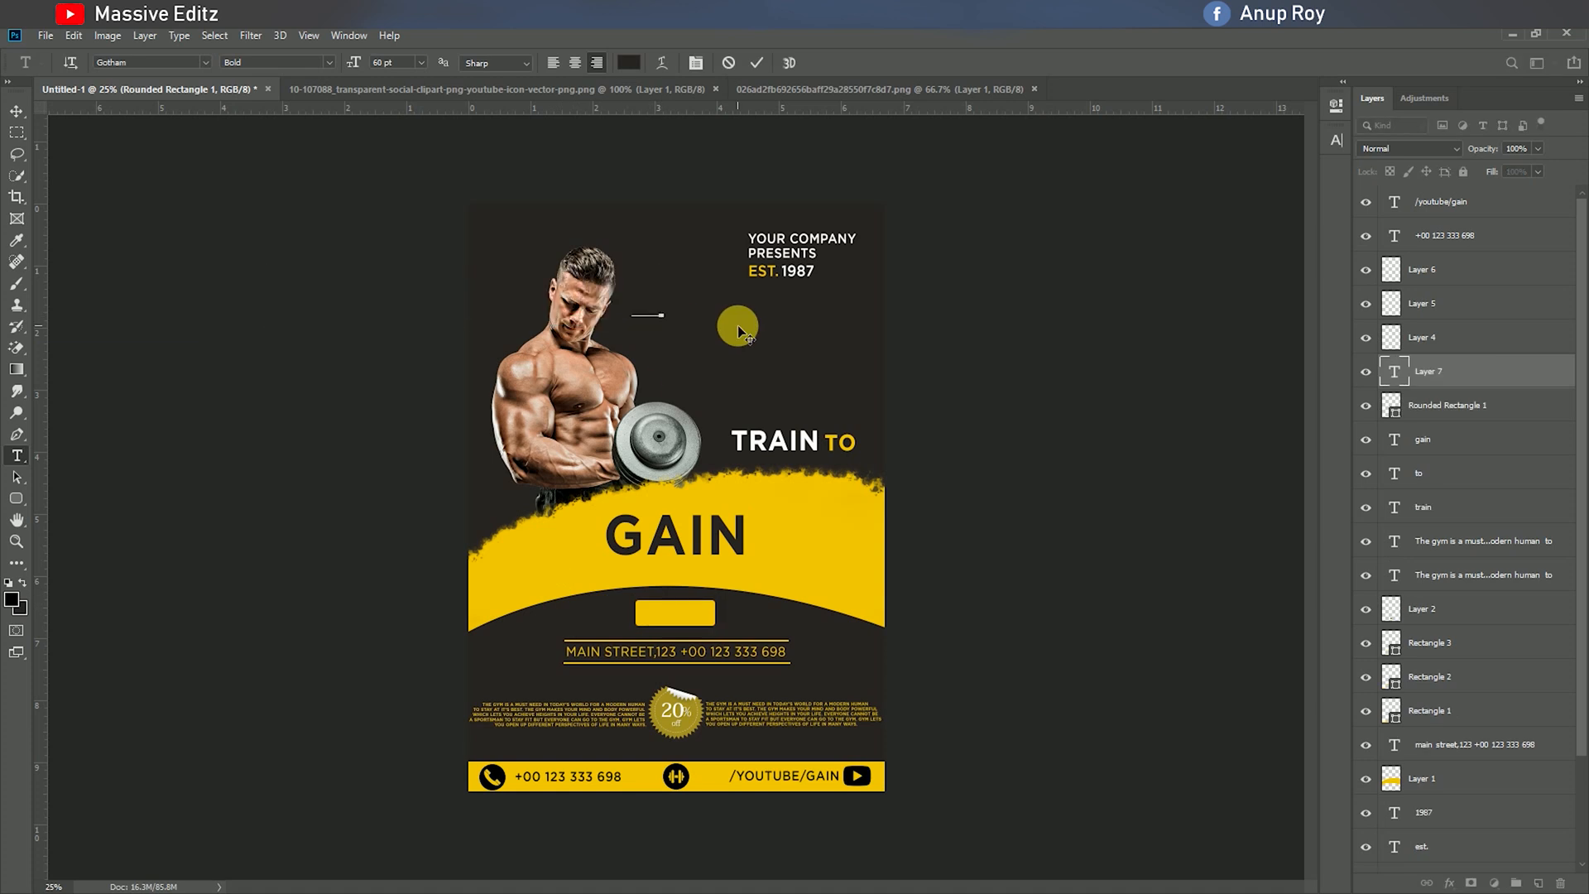
pyautogui.write('o')
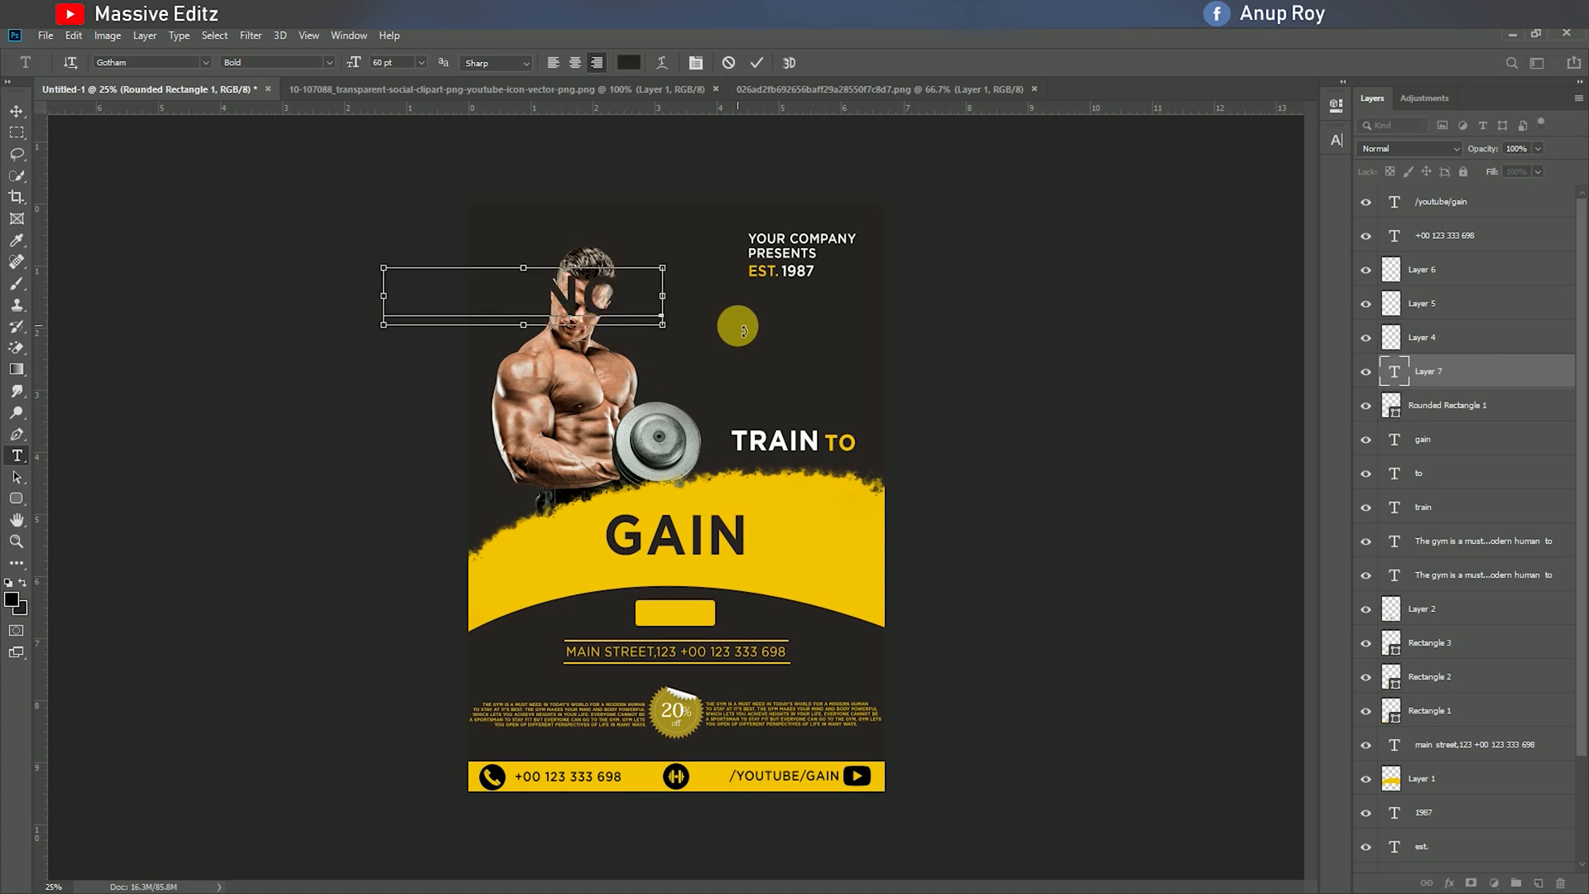
pyautogui.hotkey('ctrl', 'a')
pyautogui.click(417, 62)
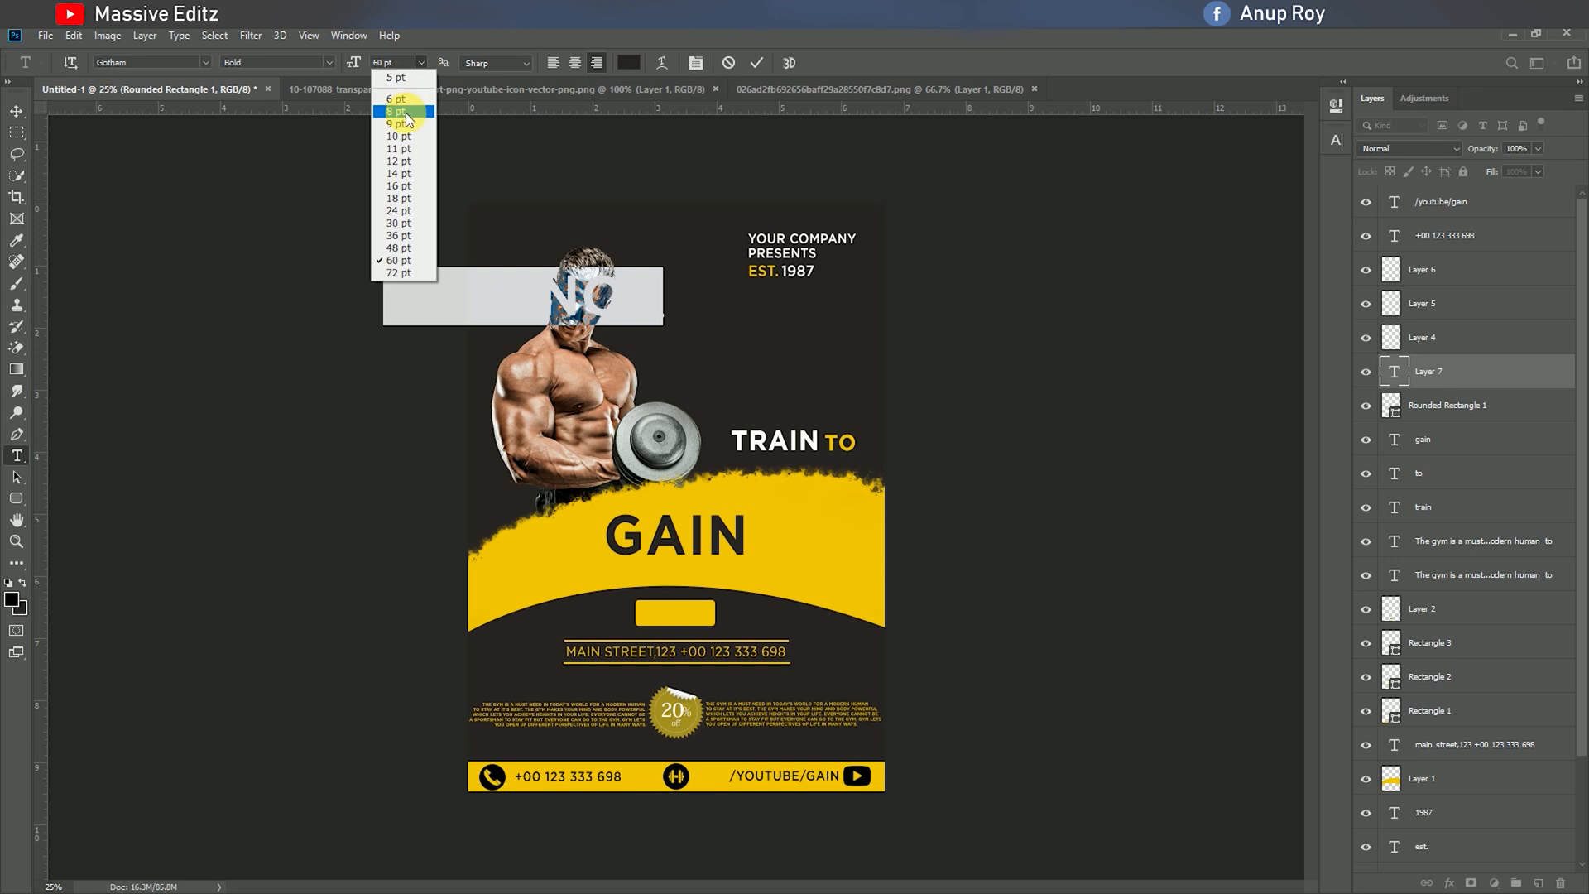
pyautogui.click(409, 97)
pyautogui.click(422, 62)
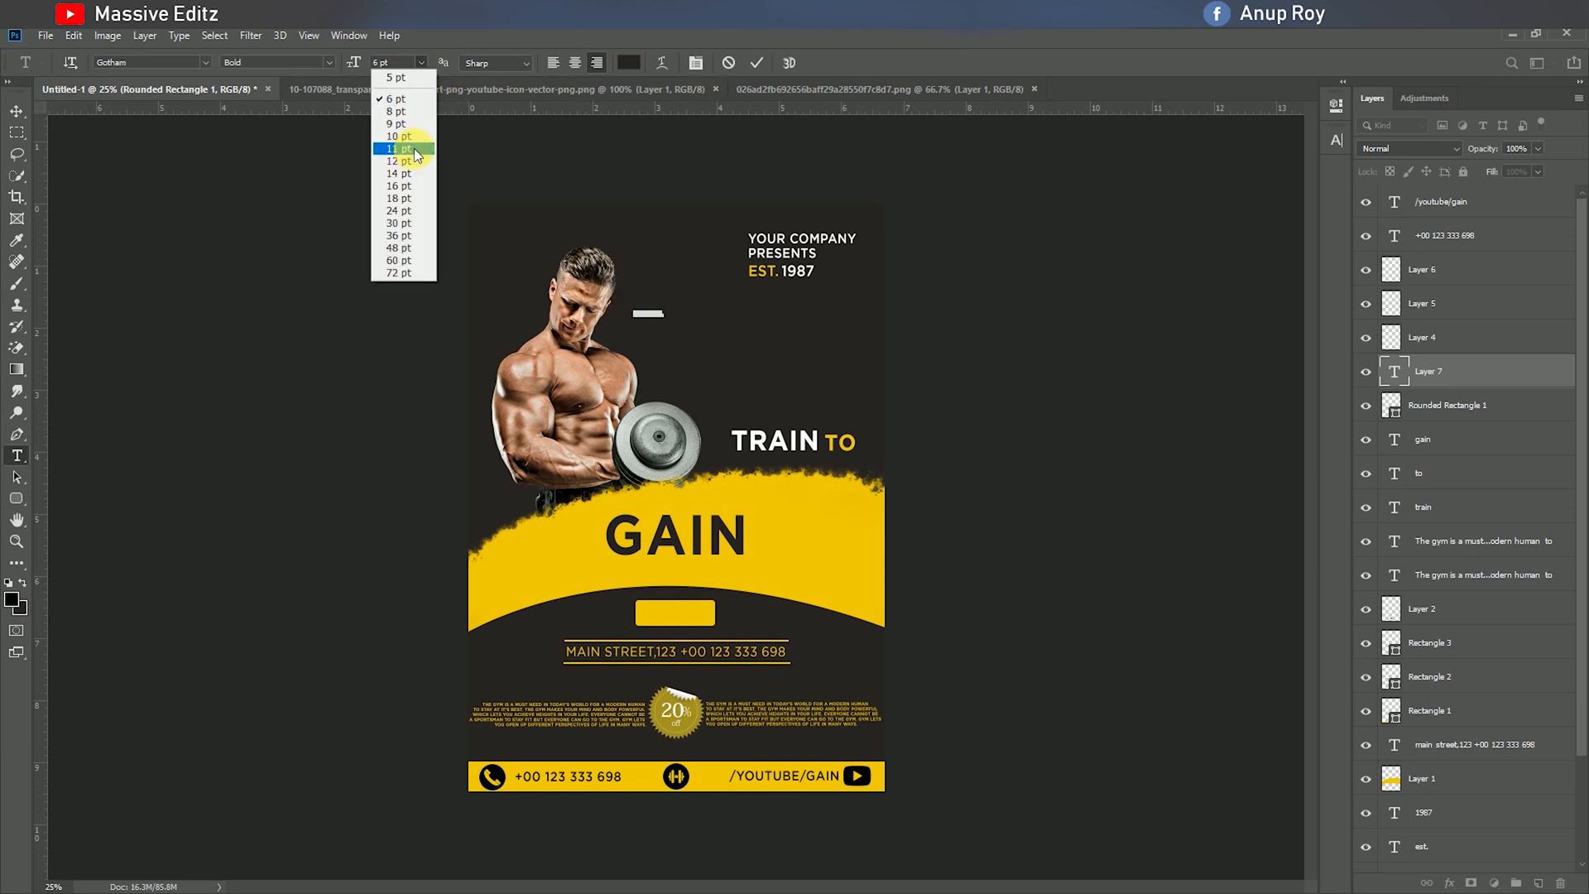
pyautogui.click(414, 149)
# Step: Color the small "join noe" text black and place it on the yellow rounded rectangle
pyautogui.click(633, 65)
pyautogui.click(1094, 411)
pyautogui.click(754, 65)
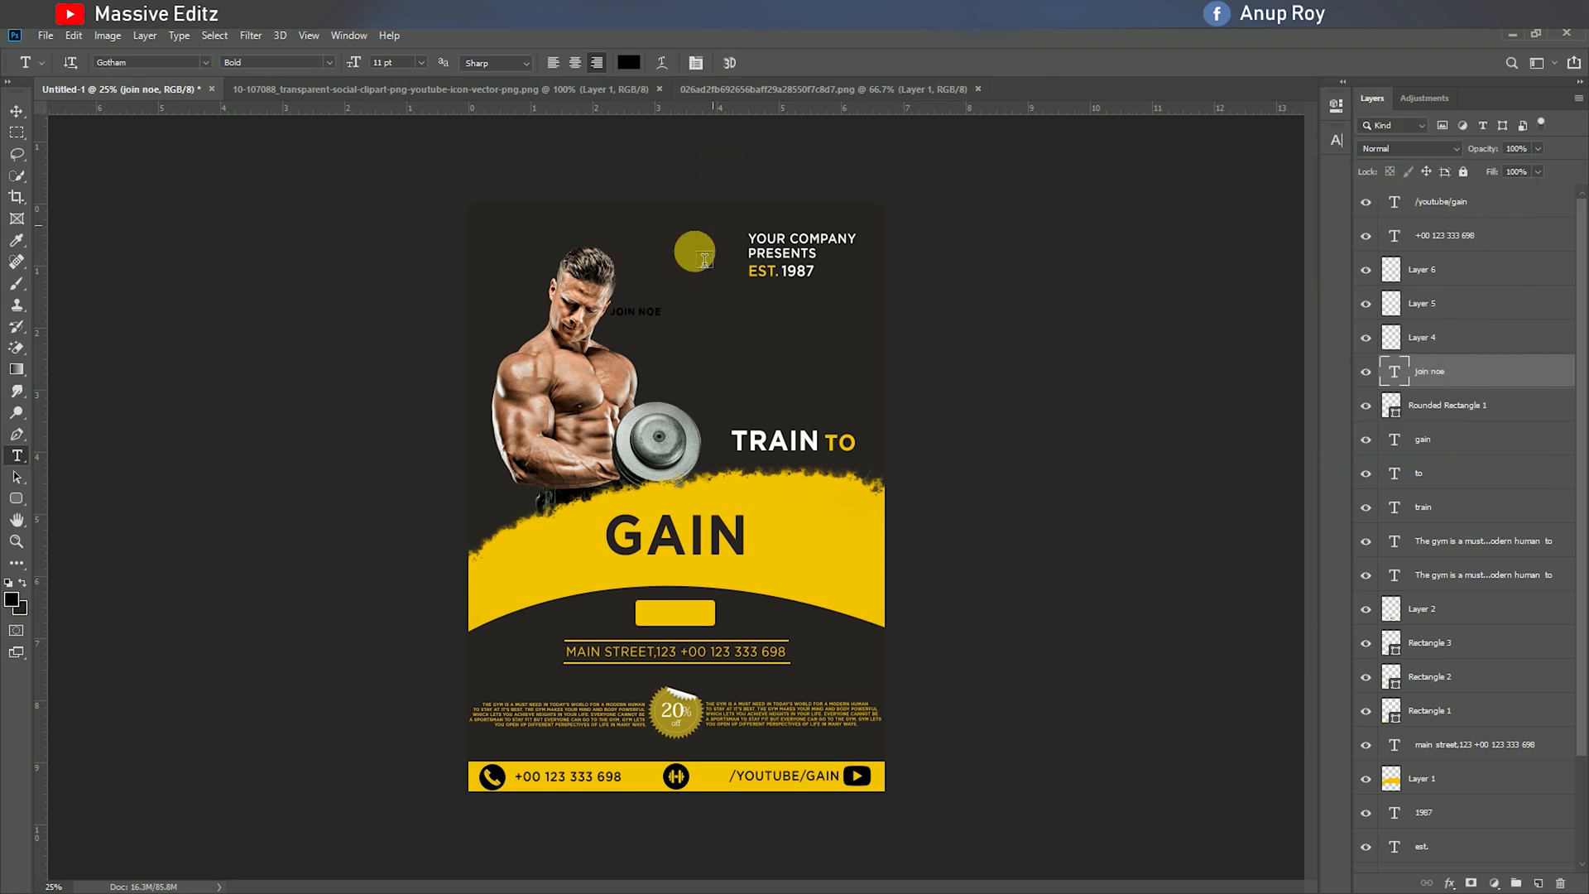
pyautogui.click(17, 112)
pyautogui.moveTo(646, 315); pyautogui.dragTo(684, 615)
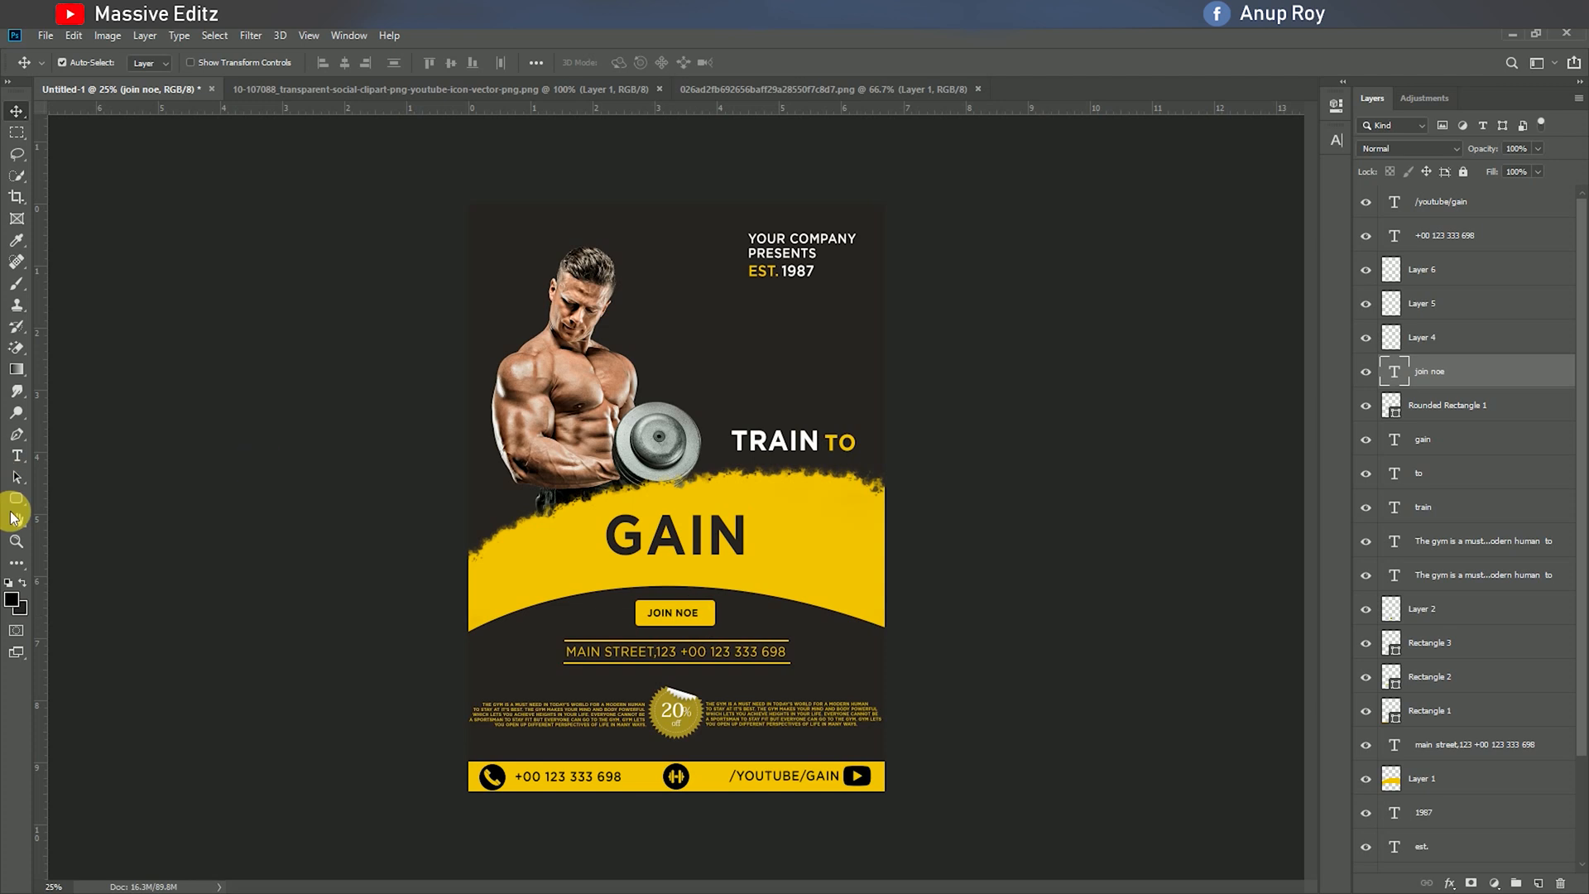
# Step: Correct the button label to "join now" and set its size to 12 pt
pyautogui.click(18, 460)
pyautogui.click(697, 622)
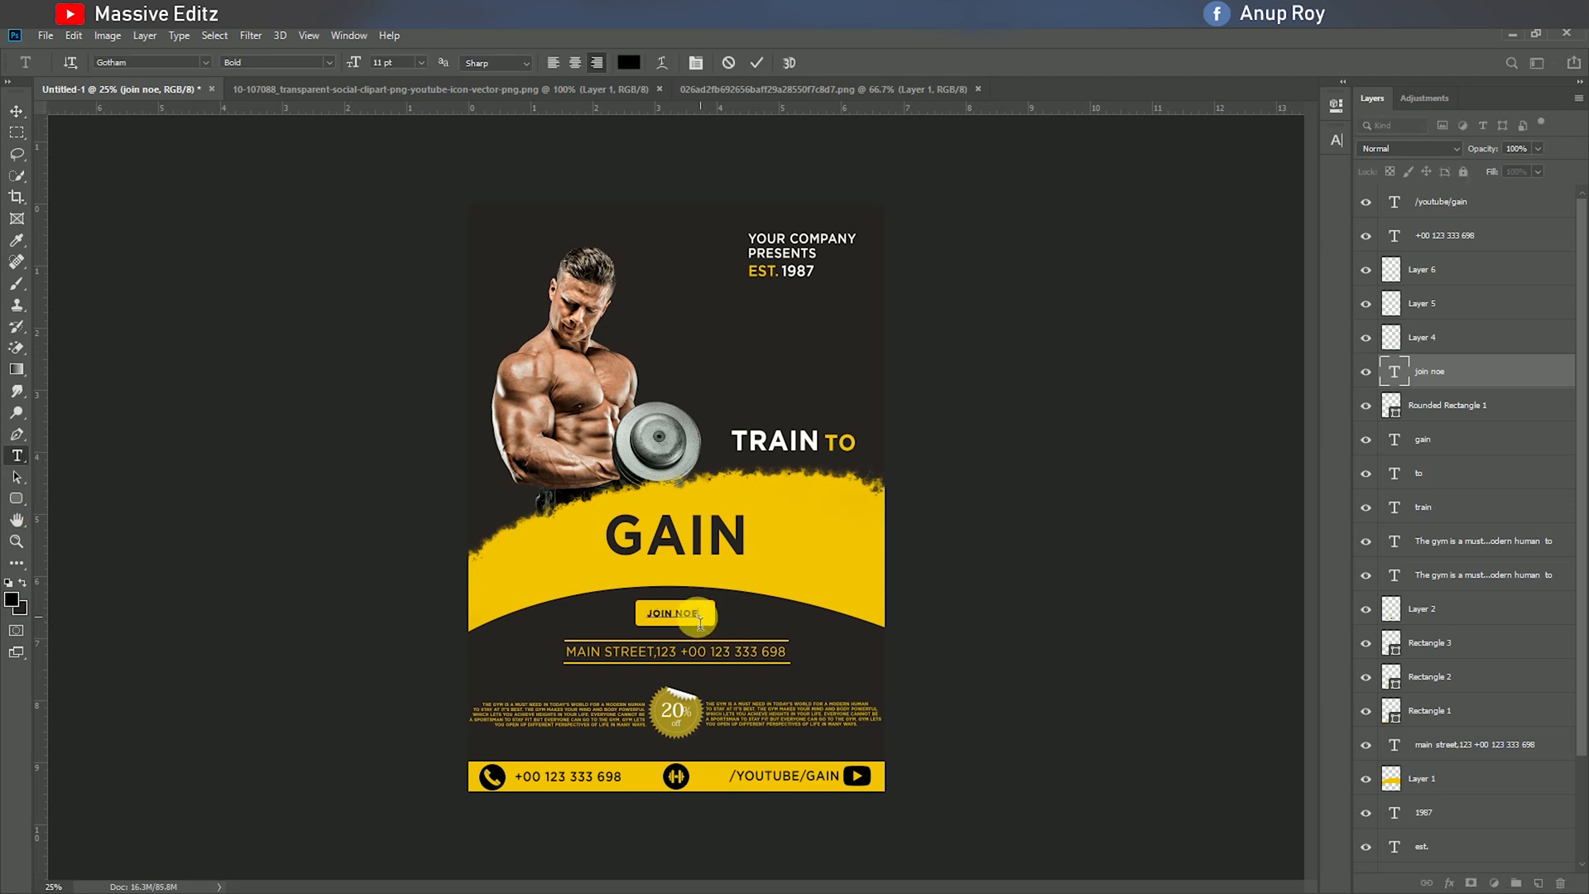
pyautogui.write('w')
pyautogui.click(420, 62)
pyautogui.click(414, 160)
pyautogui.click(754, 65)
# Step: Center the JOIN NOW label on the yellow rounded rectangle
pyautogui.click(17, 110)
pyautogui.click(700, 624)
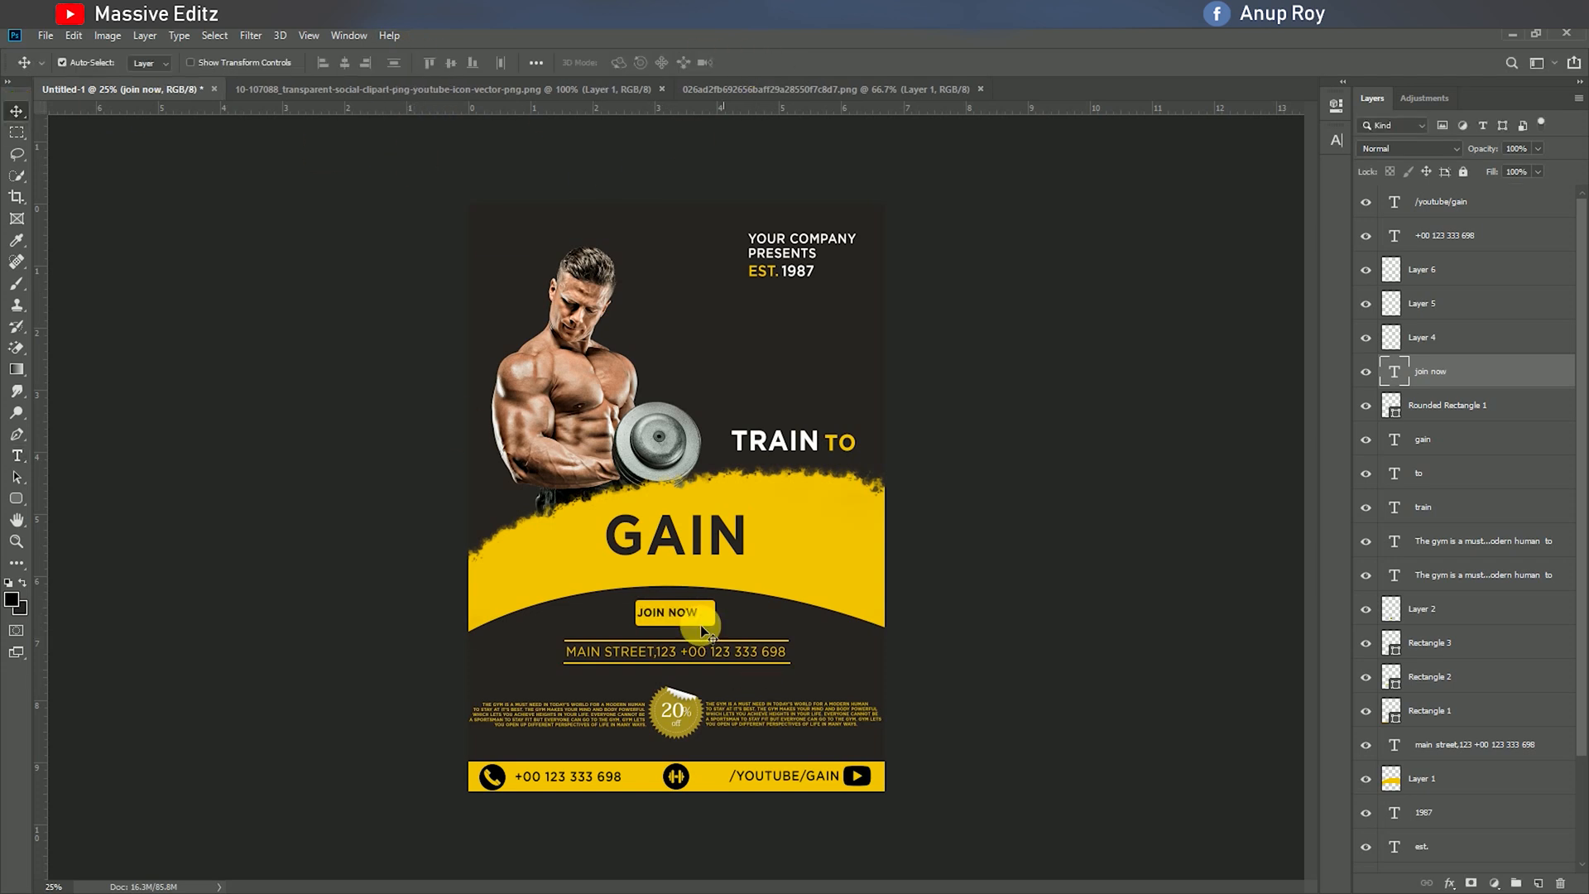
pyautogui.moveTo(696, 618); pyautogui.dragTo(697, 614)
pyautogui.click(1480, 201)
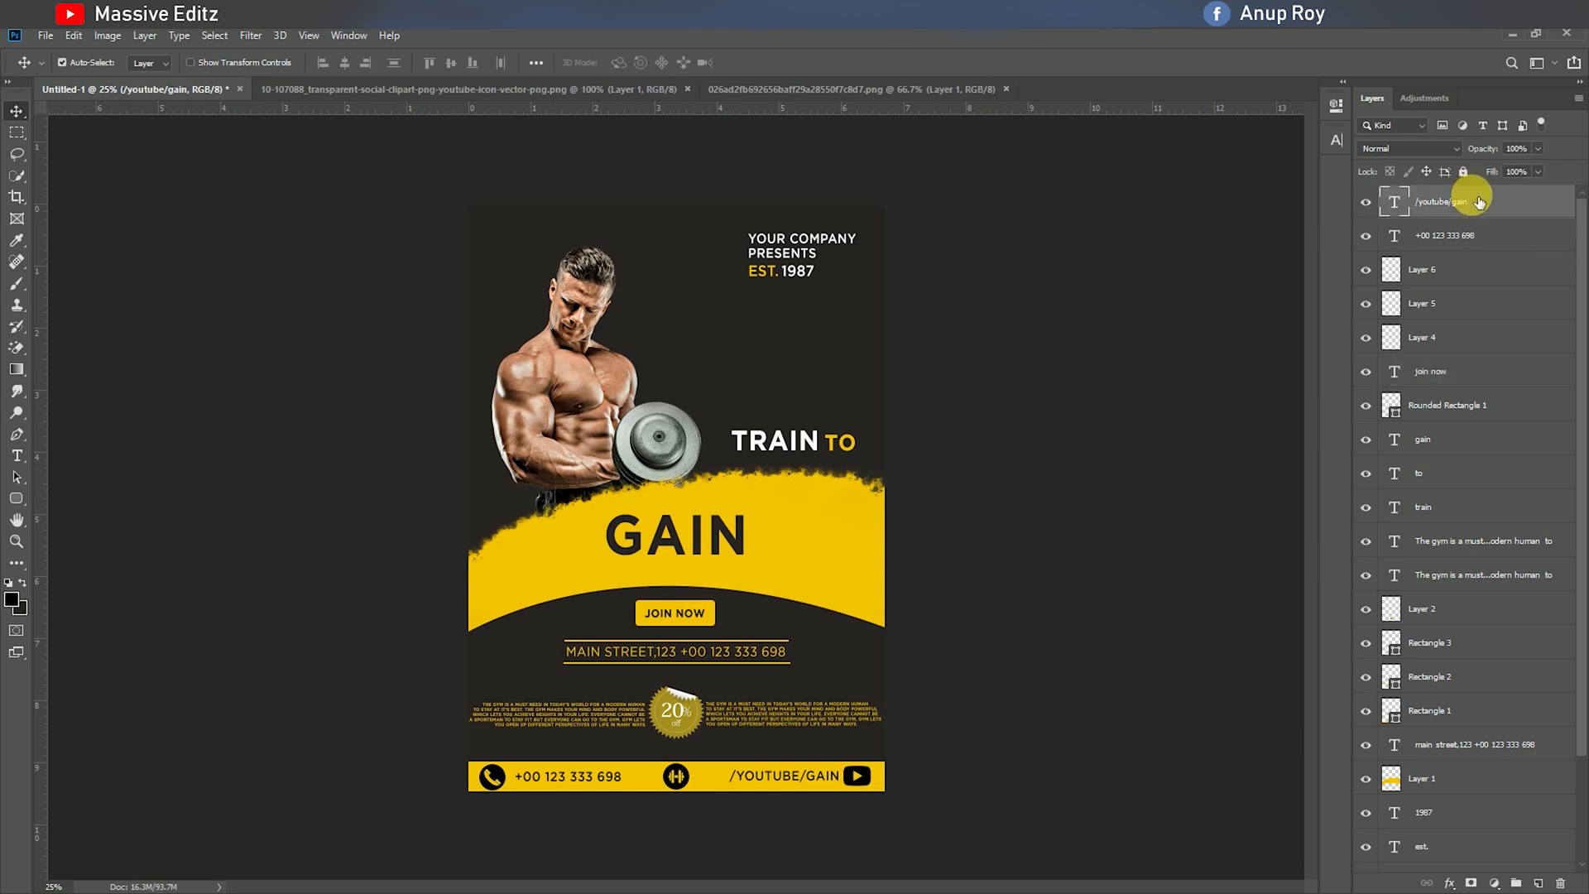
# Step: Enlarge the word GAIN on the yellow band to 72 pt
pyautogui.keyDown('ctrl'); pyautogui.click(725, 535); pyautogui.keyUp('ctrl')
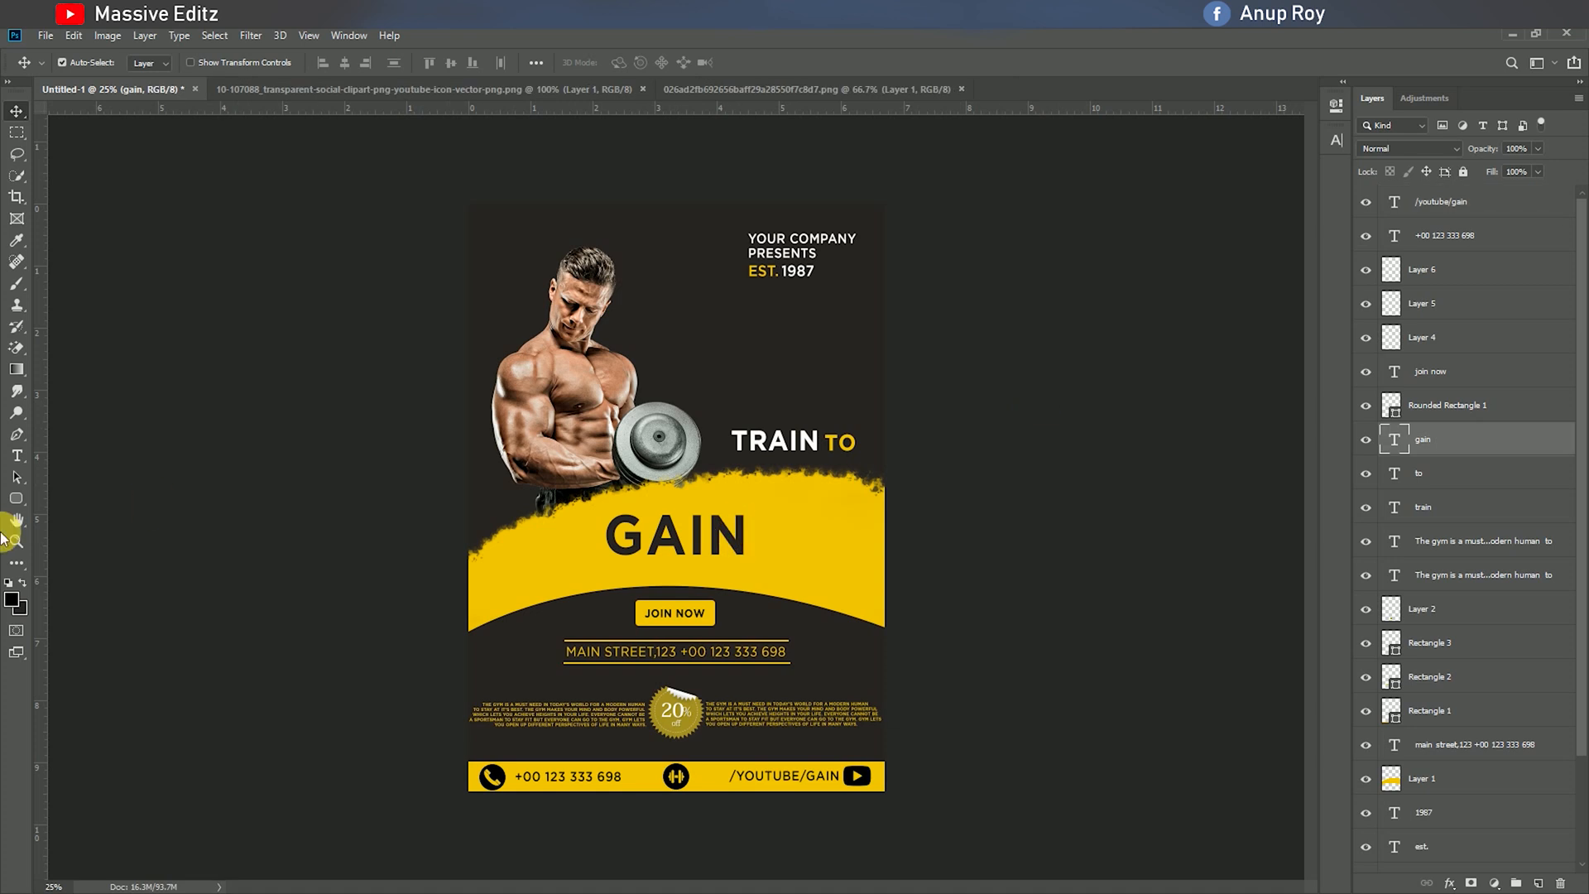
pyautogui.click(18, 457)
pyautogui.moveTo(748, 542); pyautogui.dragTo(563, 542)
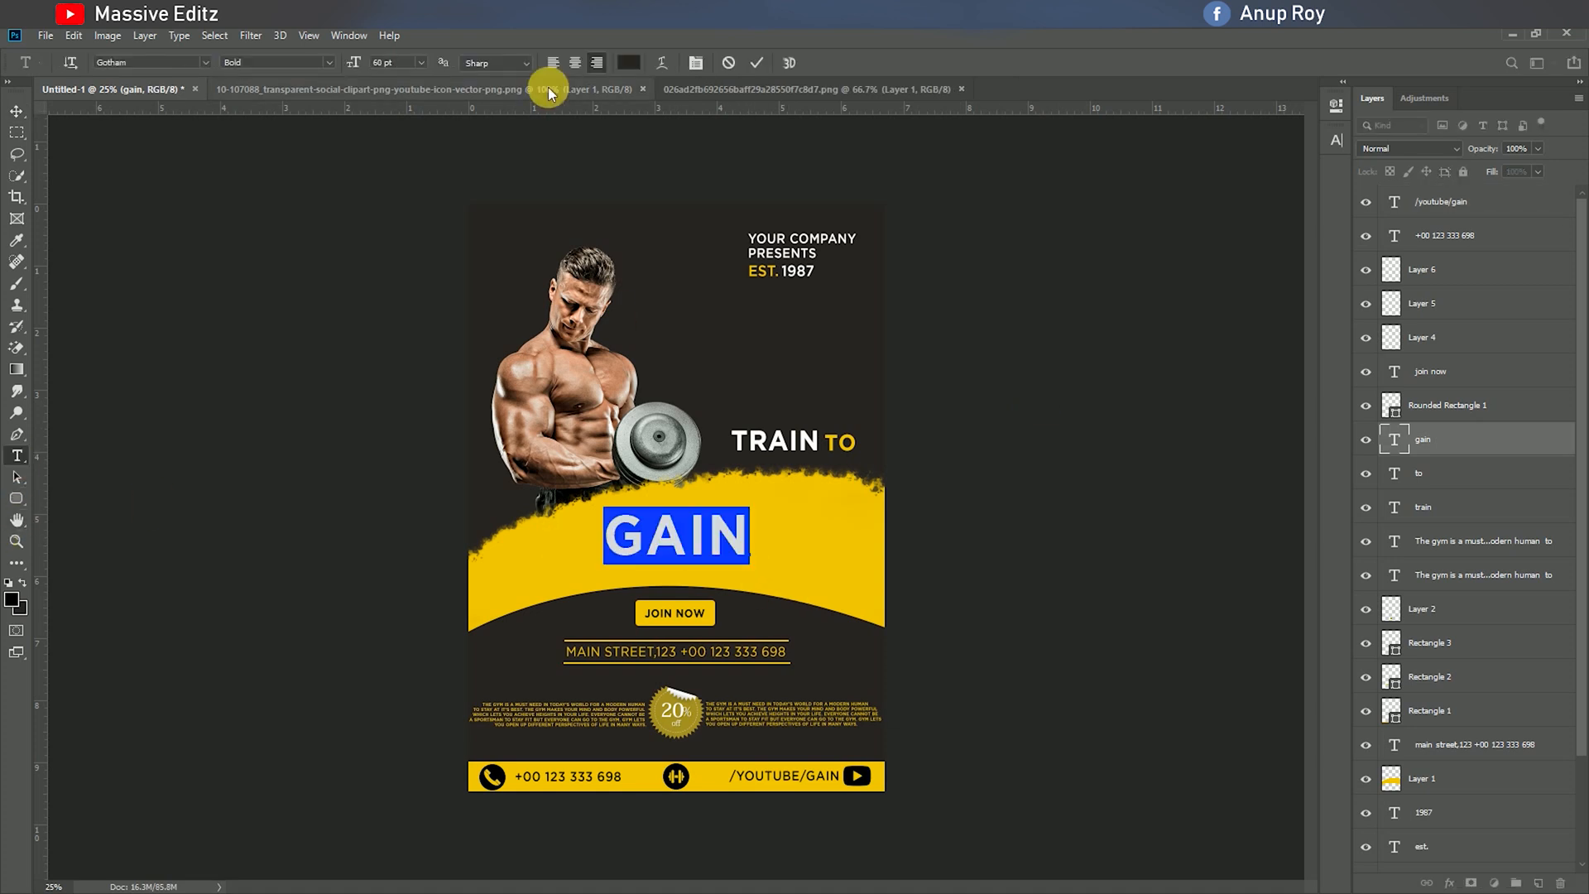
pyautogui.click(421, 62)
pyautogui.click(406, 272)
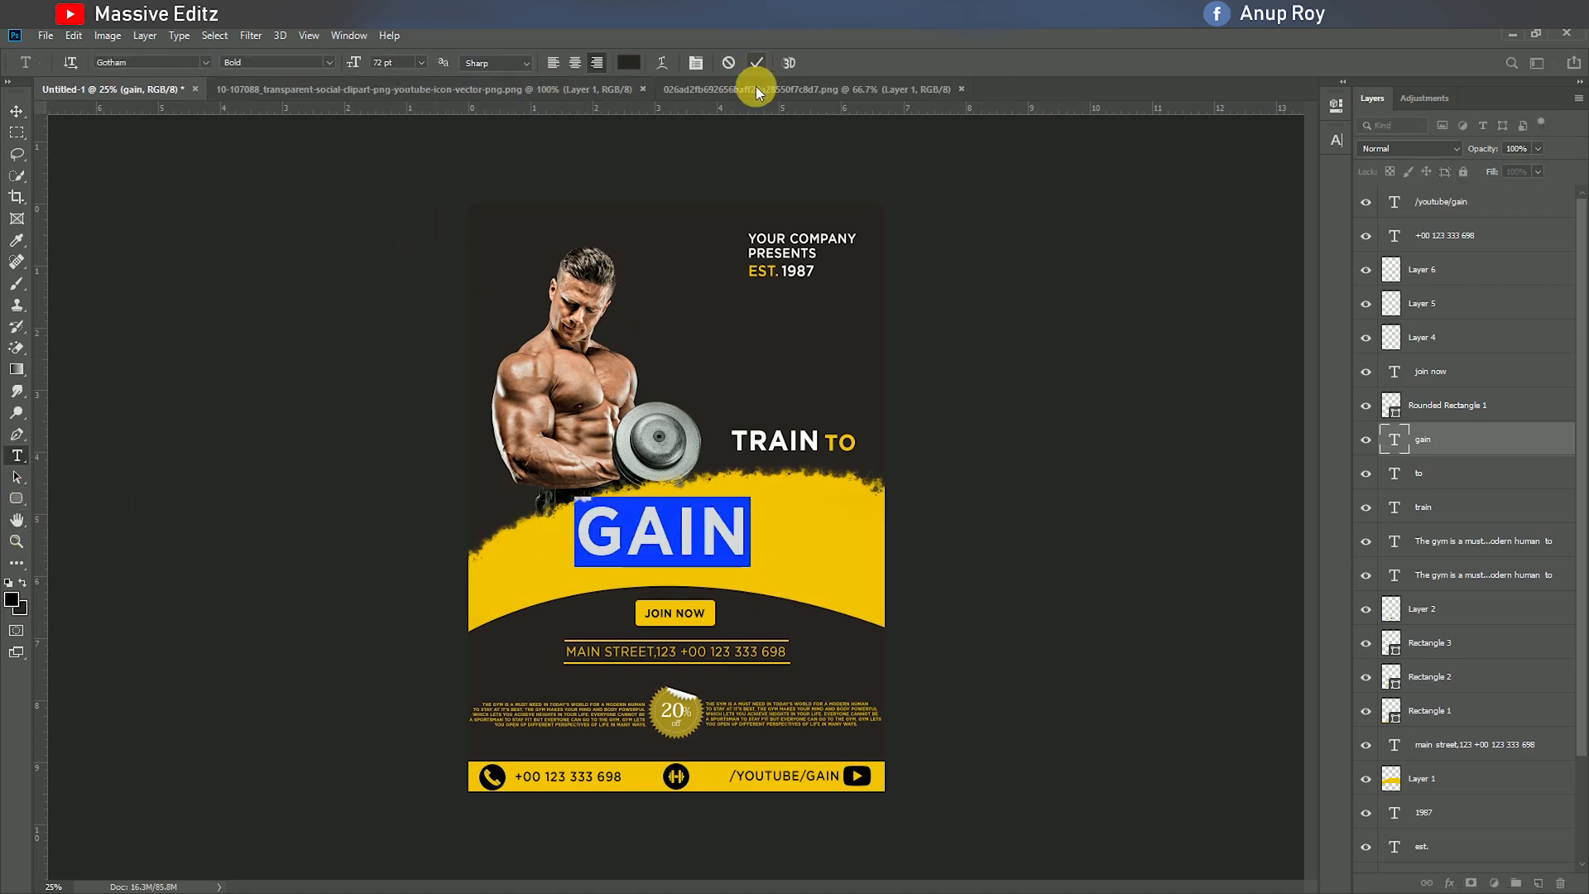
pyautogui.click(756, 63)
# Step: Reposition the enlarged GAIN so it is centered on the yellow band
pyautogui.click(17, 110)
pyautogui.moveTo(735, 544); pyautogui.dragTo(750, 554)
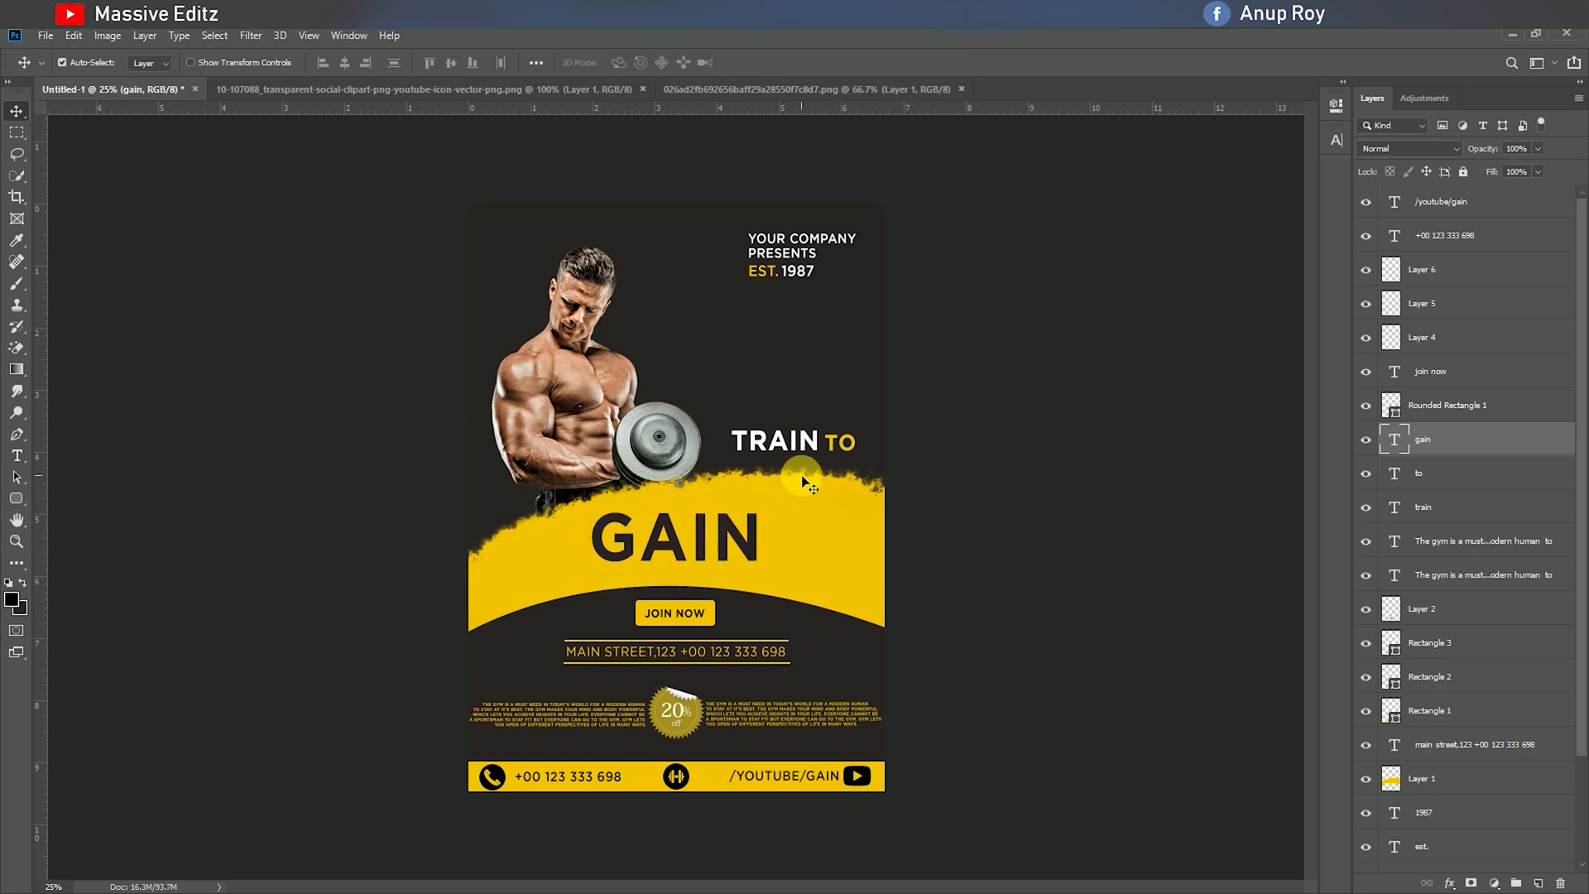
pyautogui.click(1467, 206)
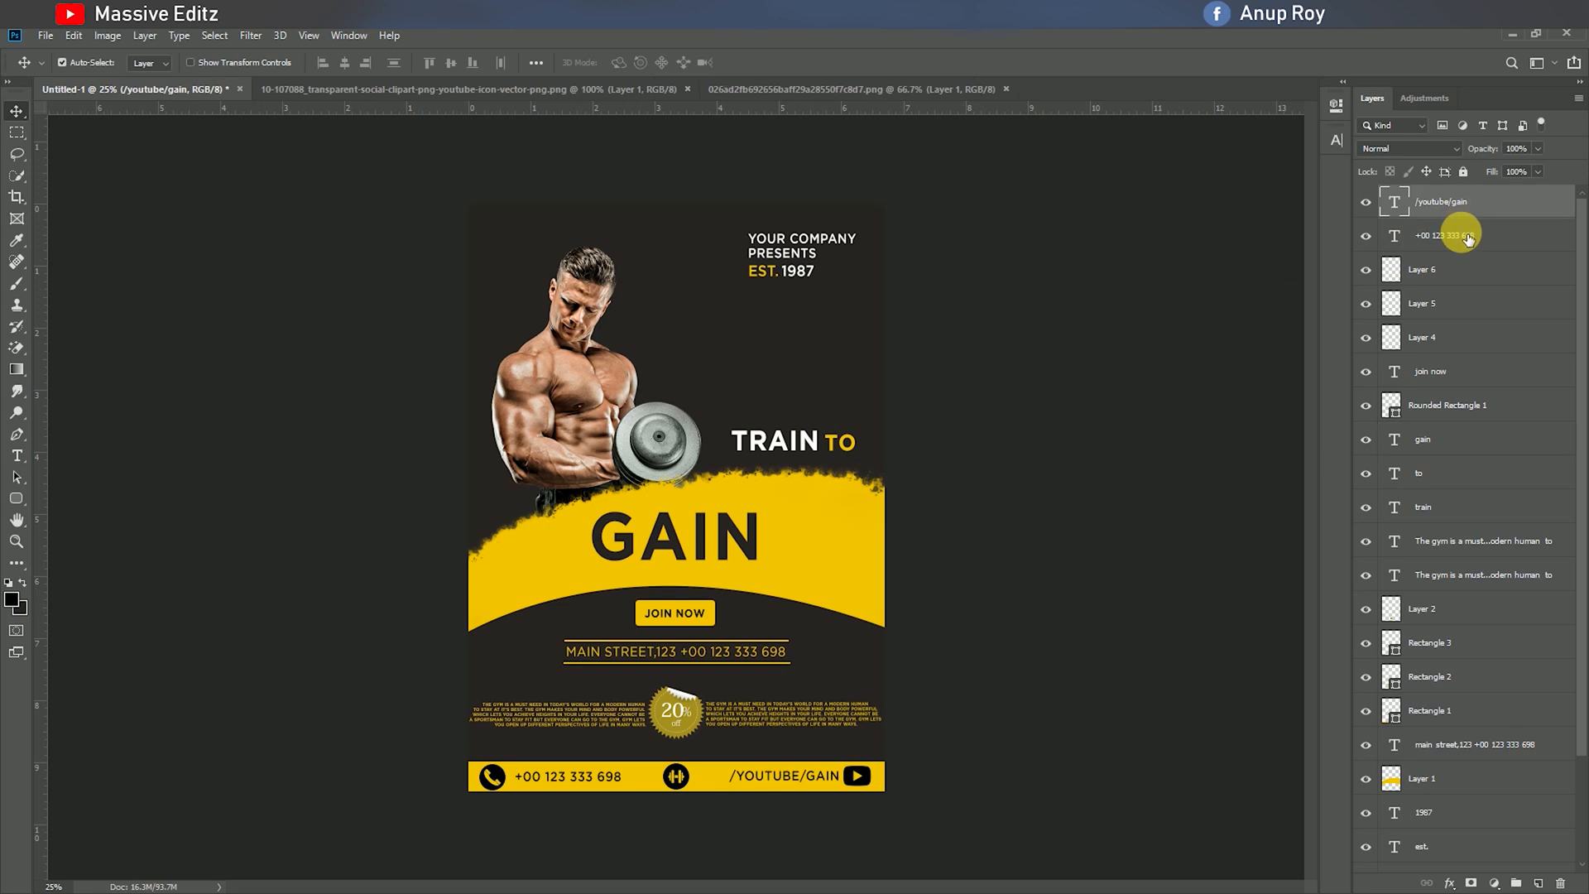
# Step: Add an empty layer directly above the Color Fill 1 layer and set the foreground color to the band's yellow, efcc01
pyautogui.scroll(-2, 1523, 521)
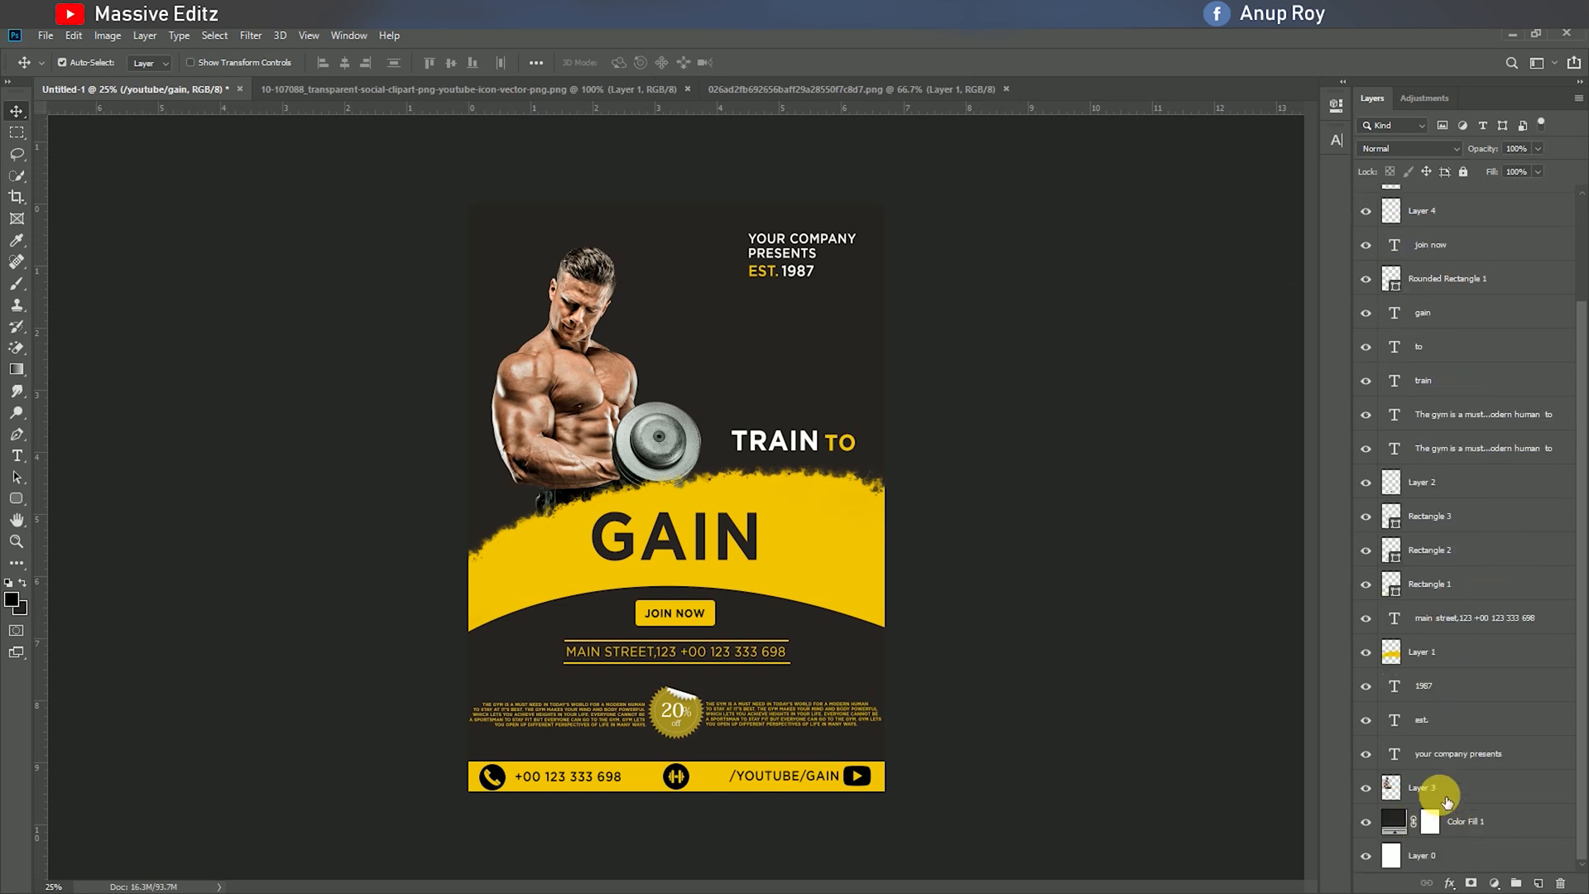
pyautogui.click(1447, 805)
pyautogui.click(1538, 883)
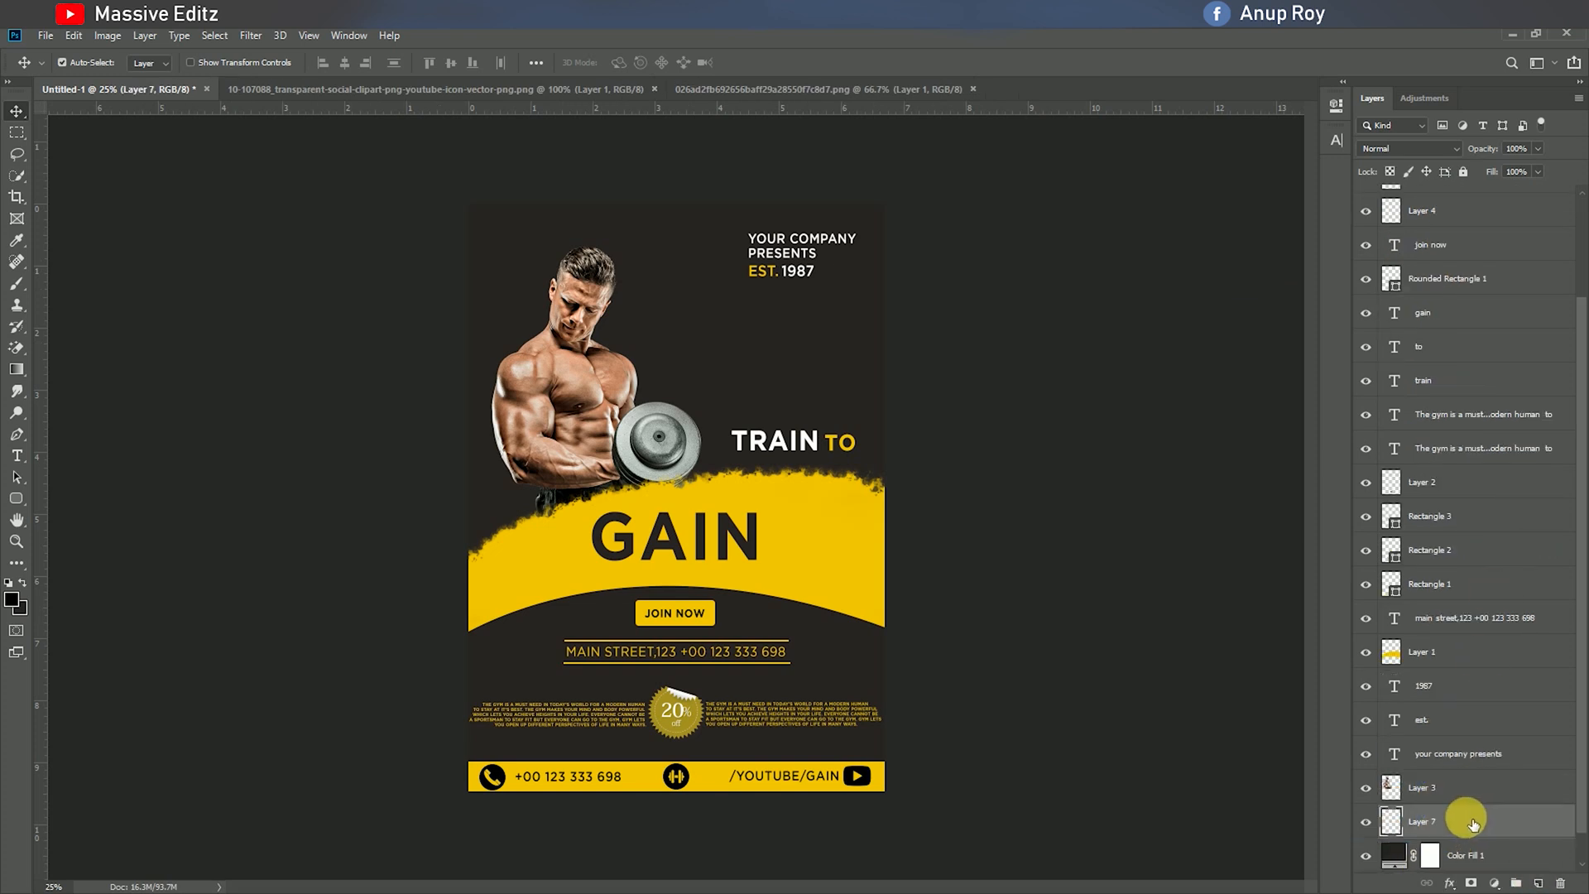
pyautogui.click(11, 599)
pyautogui.click(588, 569)
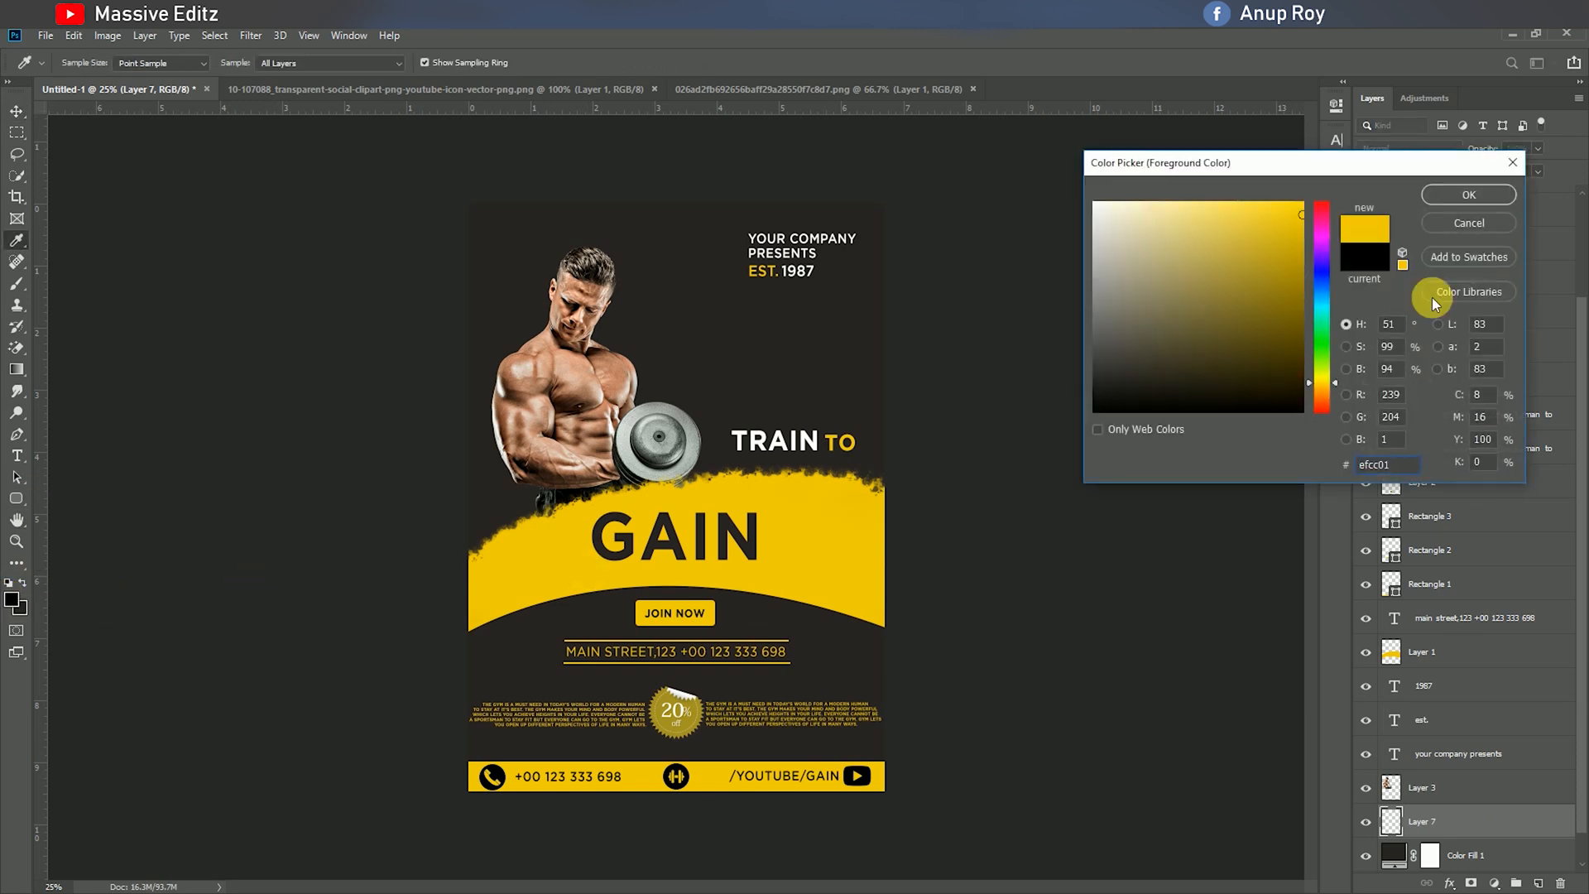
pyautogui.click(1468, 194)
pyautogui.press('v')
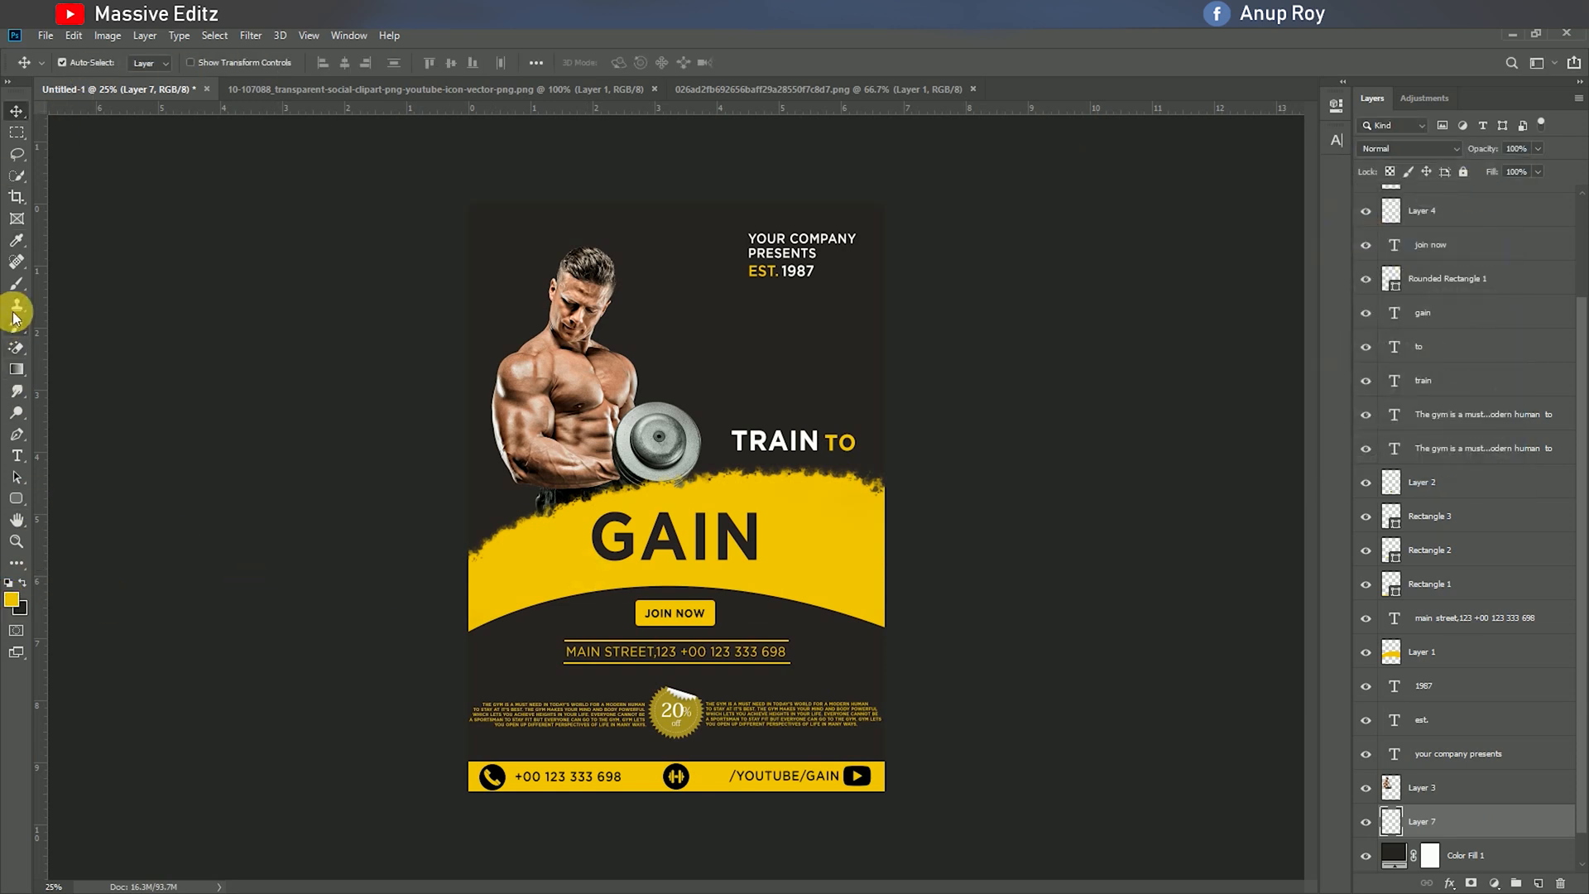
# Step: Stamp yellow smoke behind the bodybuilder on the new layer with the 2500 px brush from the Smoke 2 set
pyautogui.click(16, 283)
pyautogui.click(76, 62)
pyautogui.click(120, 192)
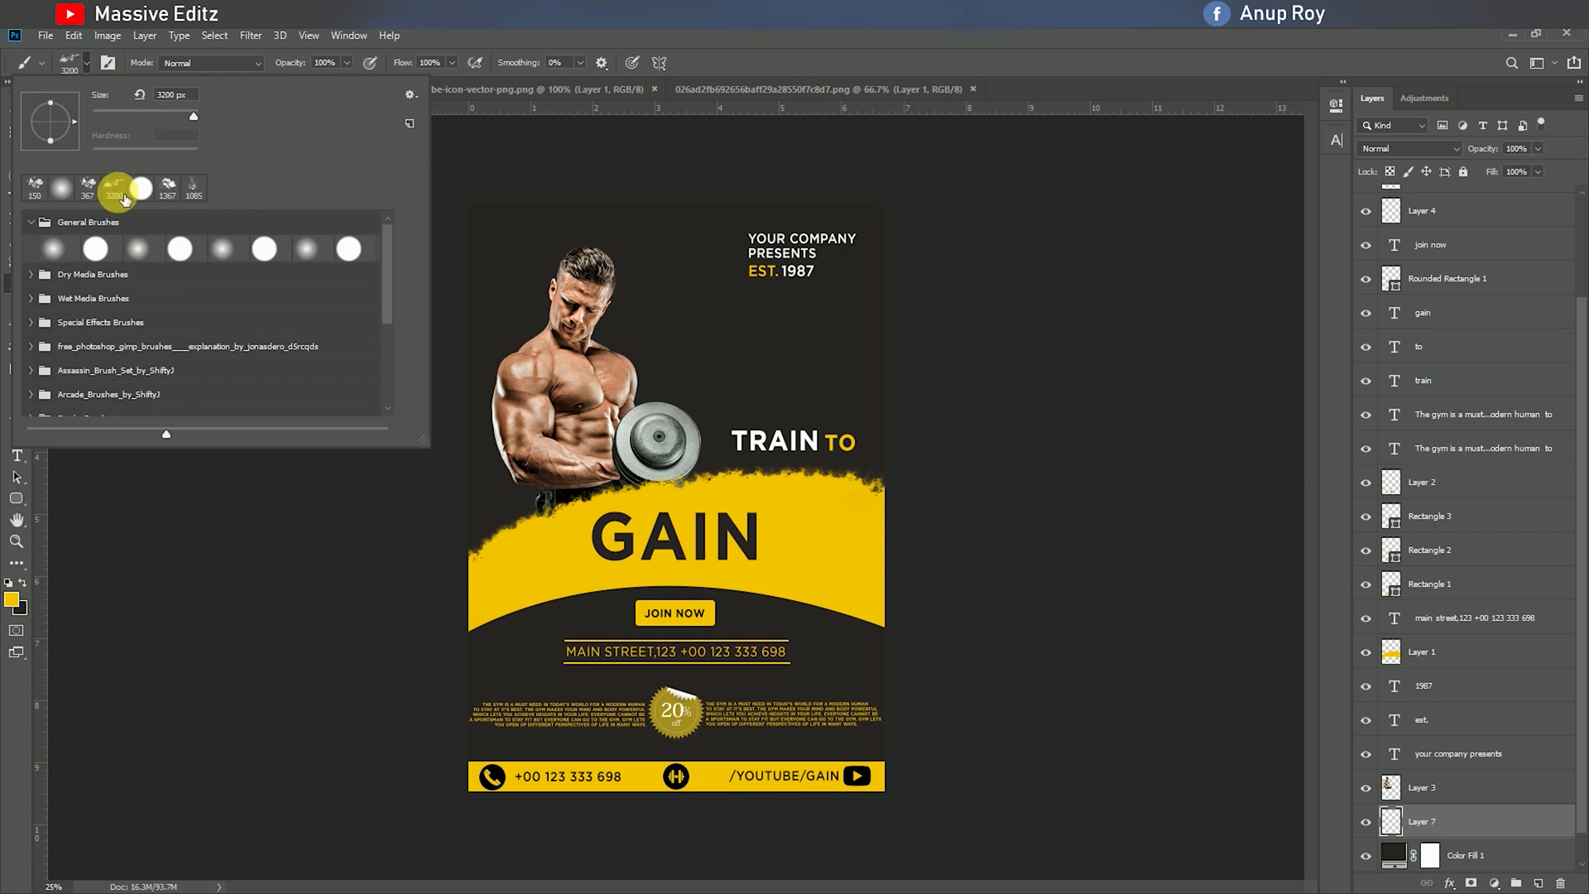
pyautogui.click(192, 191)
pyautogui.scroll(-3, 160, 312)
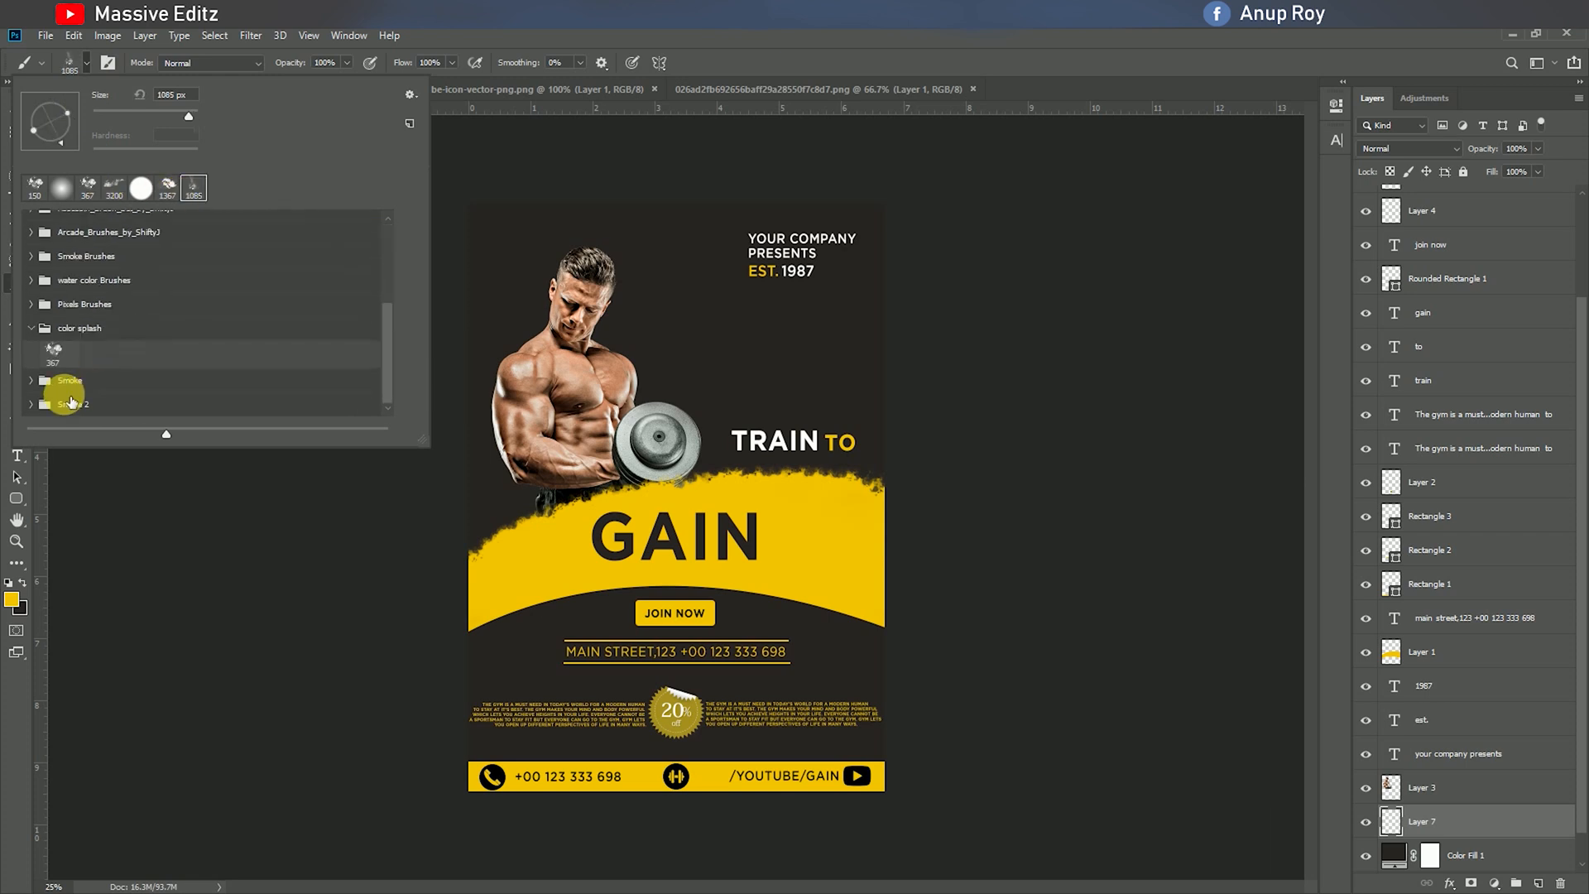
pyautogui.click(32, 406)
pyautogui.click(56, 402)
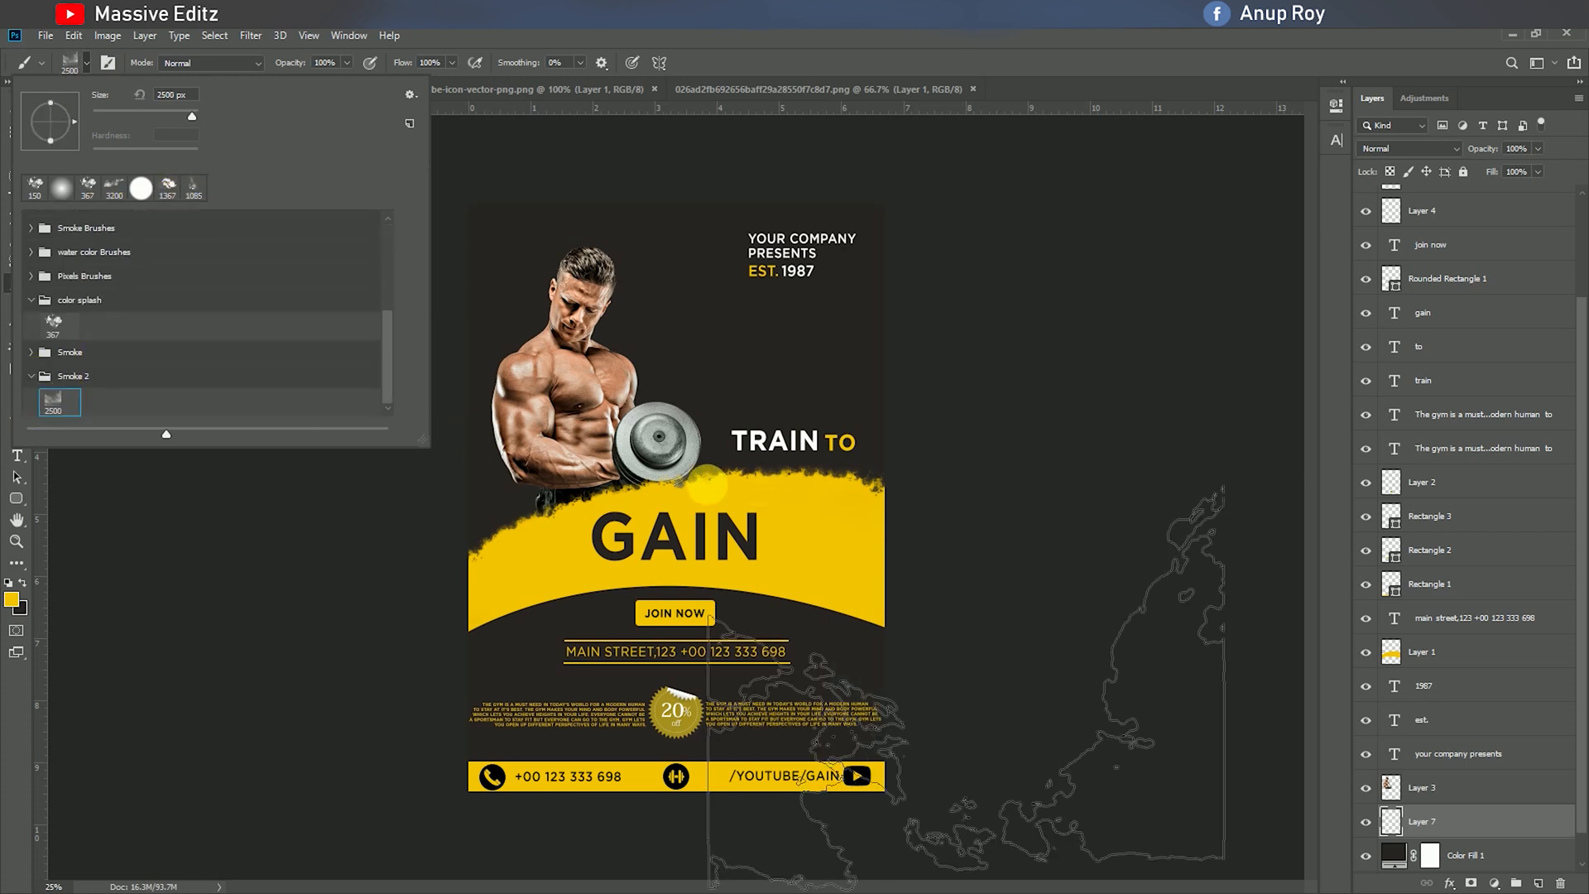
pyautogui.click(671, 479)
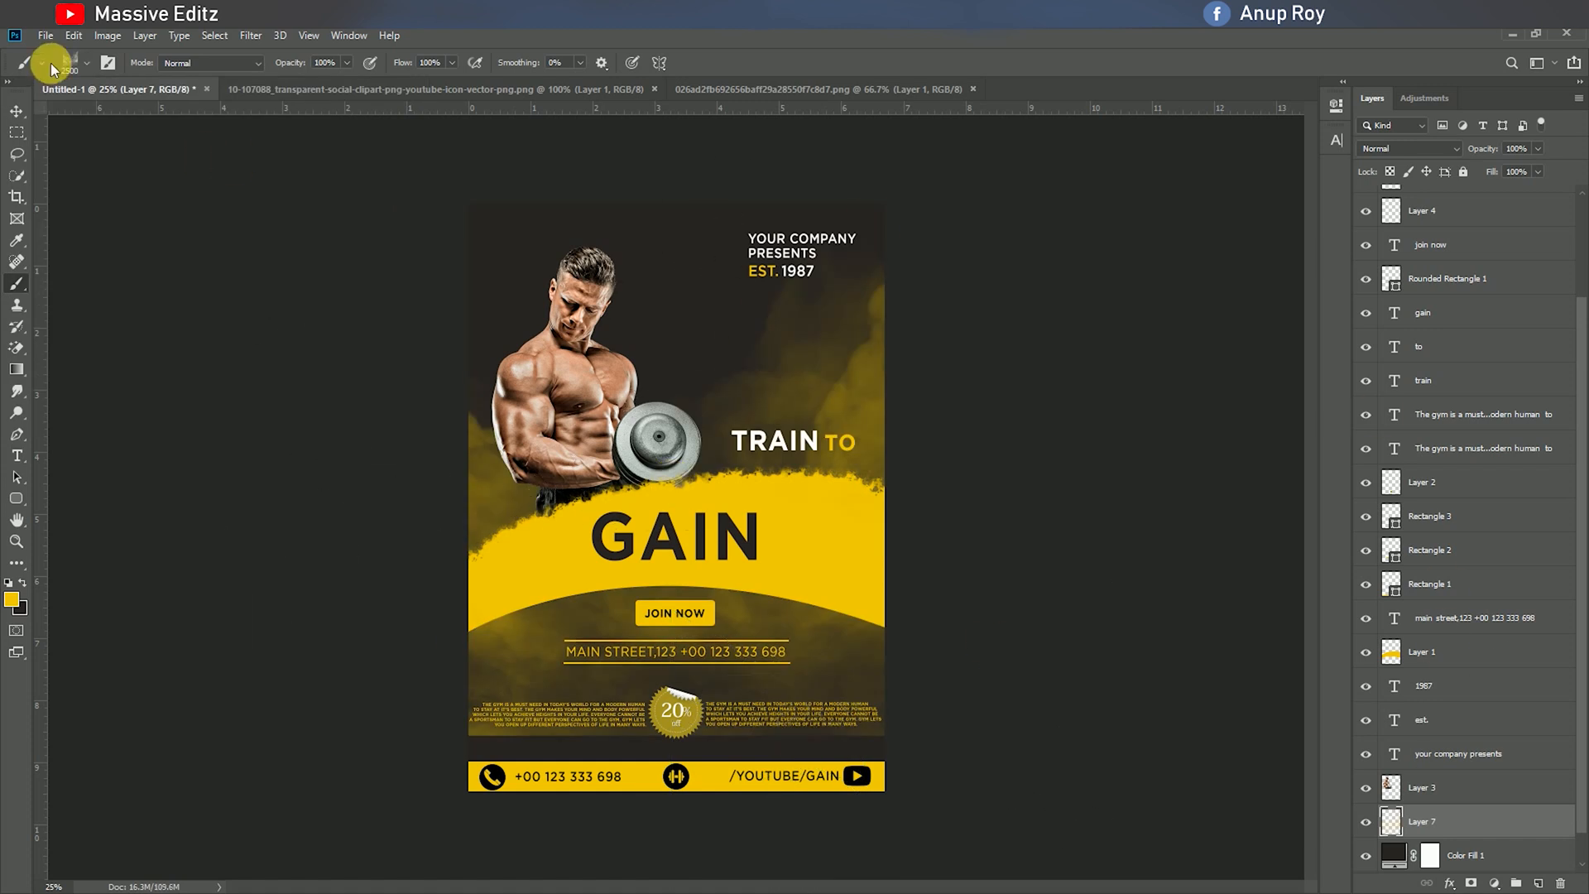
# Step: Reposition the yellow smoke on the poster background and lower its layer opacity to 27%
pyautogui.click(11, 111)
pyautogui.moveTo(693, 341)
pyautogui.mouseDown()
pyautogui.moveTo(862, 359)
pyautogui.moveTo(845, 444)
pyautogui.mouseUp()
pyautogui.moveTo(1473, 170); pyautogui.dragTo(1483, 173)
pyautogui.click(24, 109)
# Step: Stamp all visible layers into a new merged layer above the /youtube/gain text layer
pyautogui.scroll(3, 1527, 490)
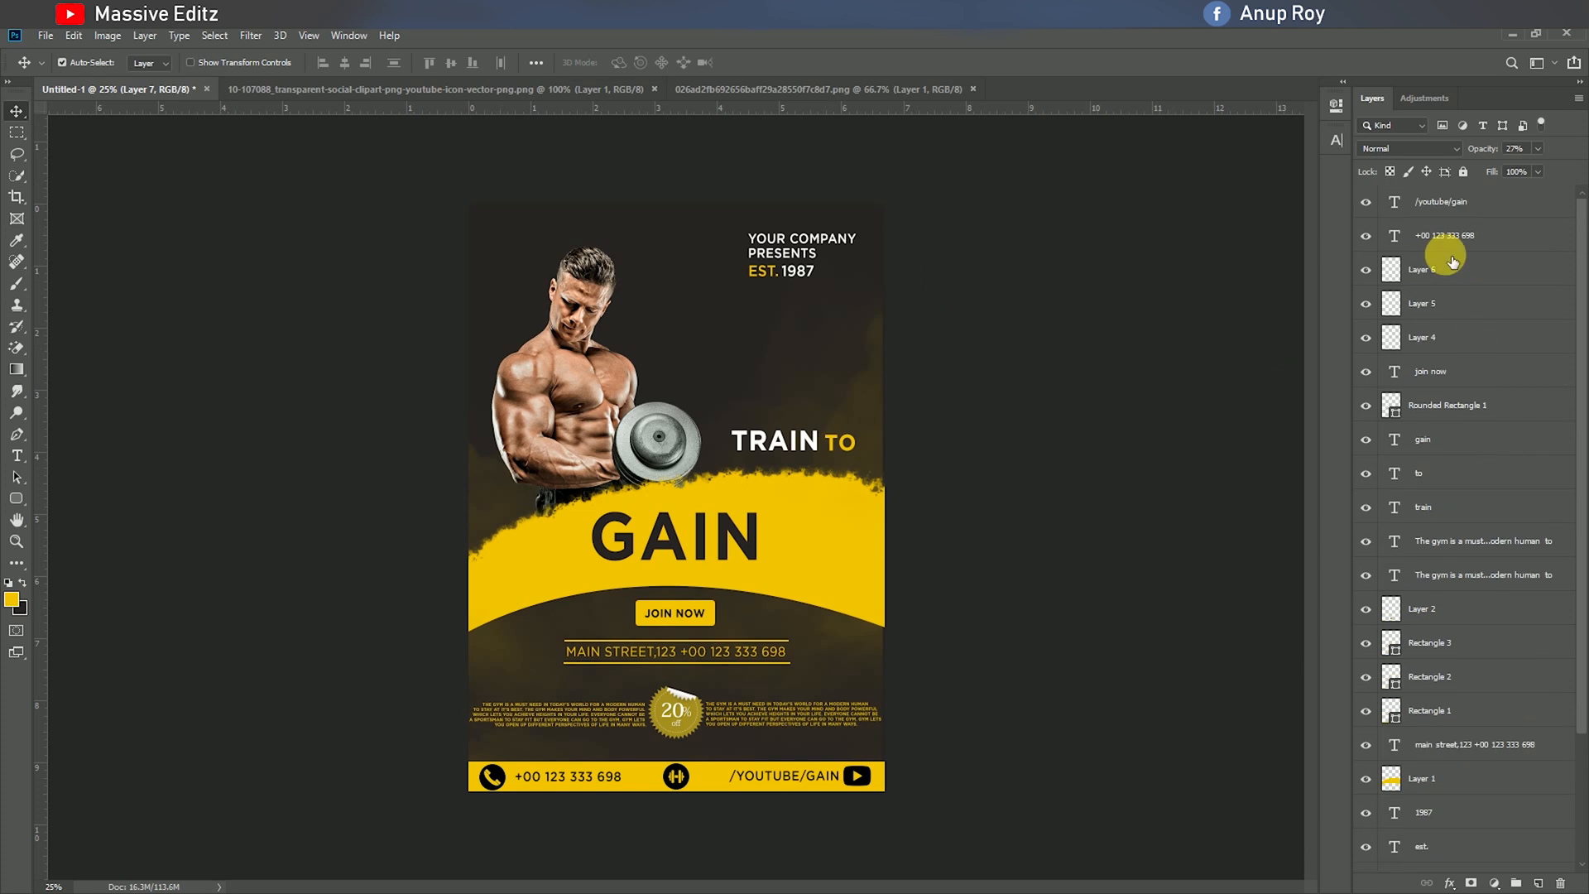
pyautogui.click(1457, 202)
pyautogui.hotkey('ctrl', 'alt', 'shift', 'e')
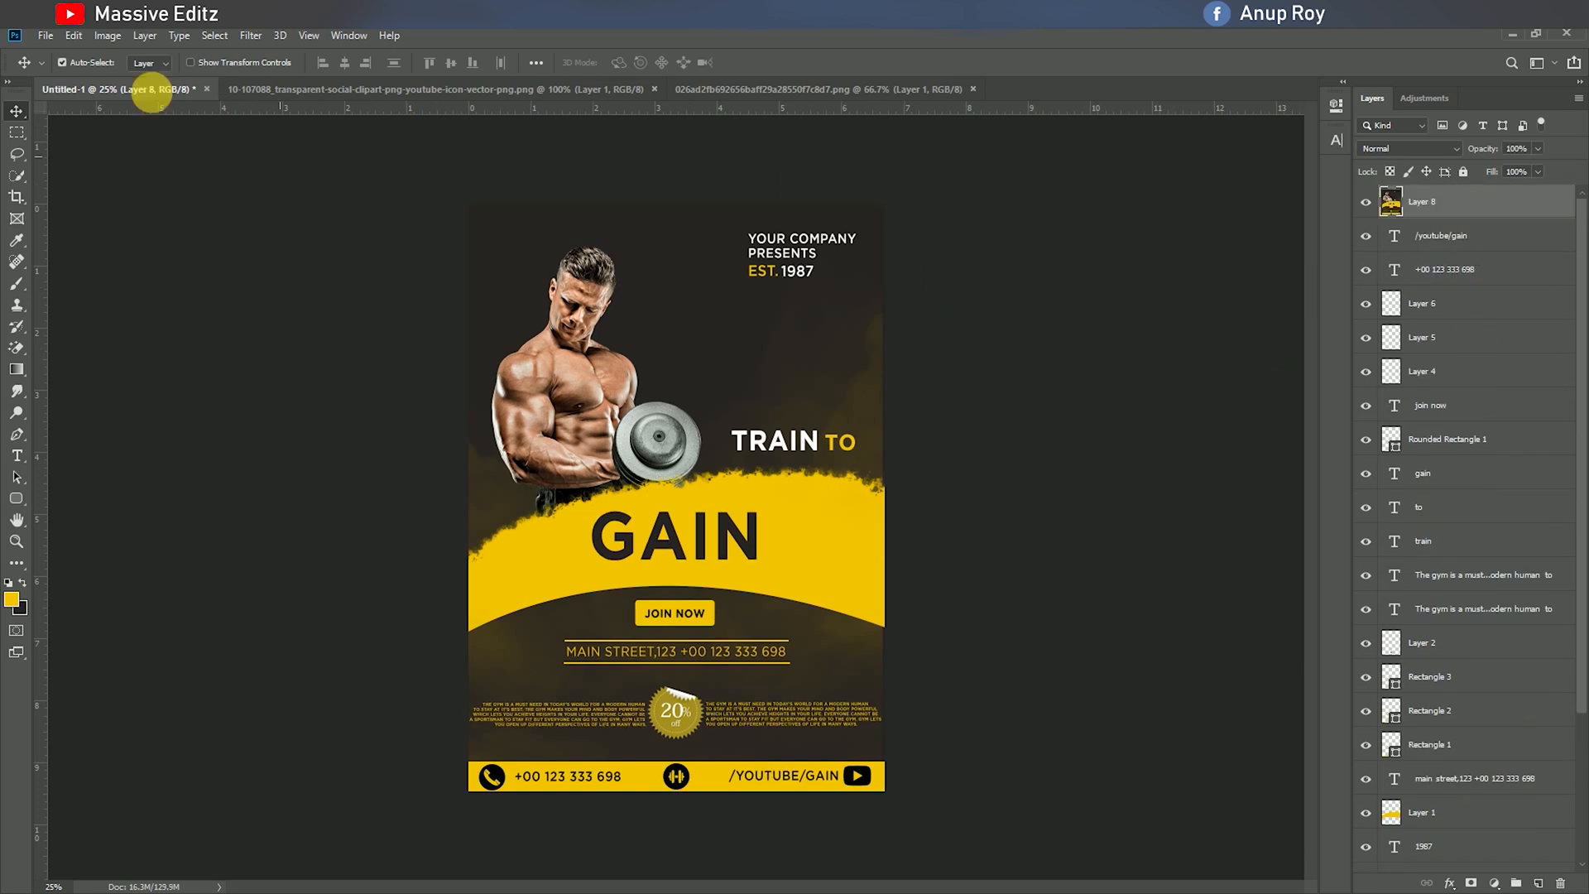
# Step: Apply the Camera Raw filter to the merged layer with Temperature +3 and compare the poster with and without it
pyautogui.click(245, 35)
pyautogui.click(320, 134)
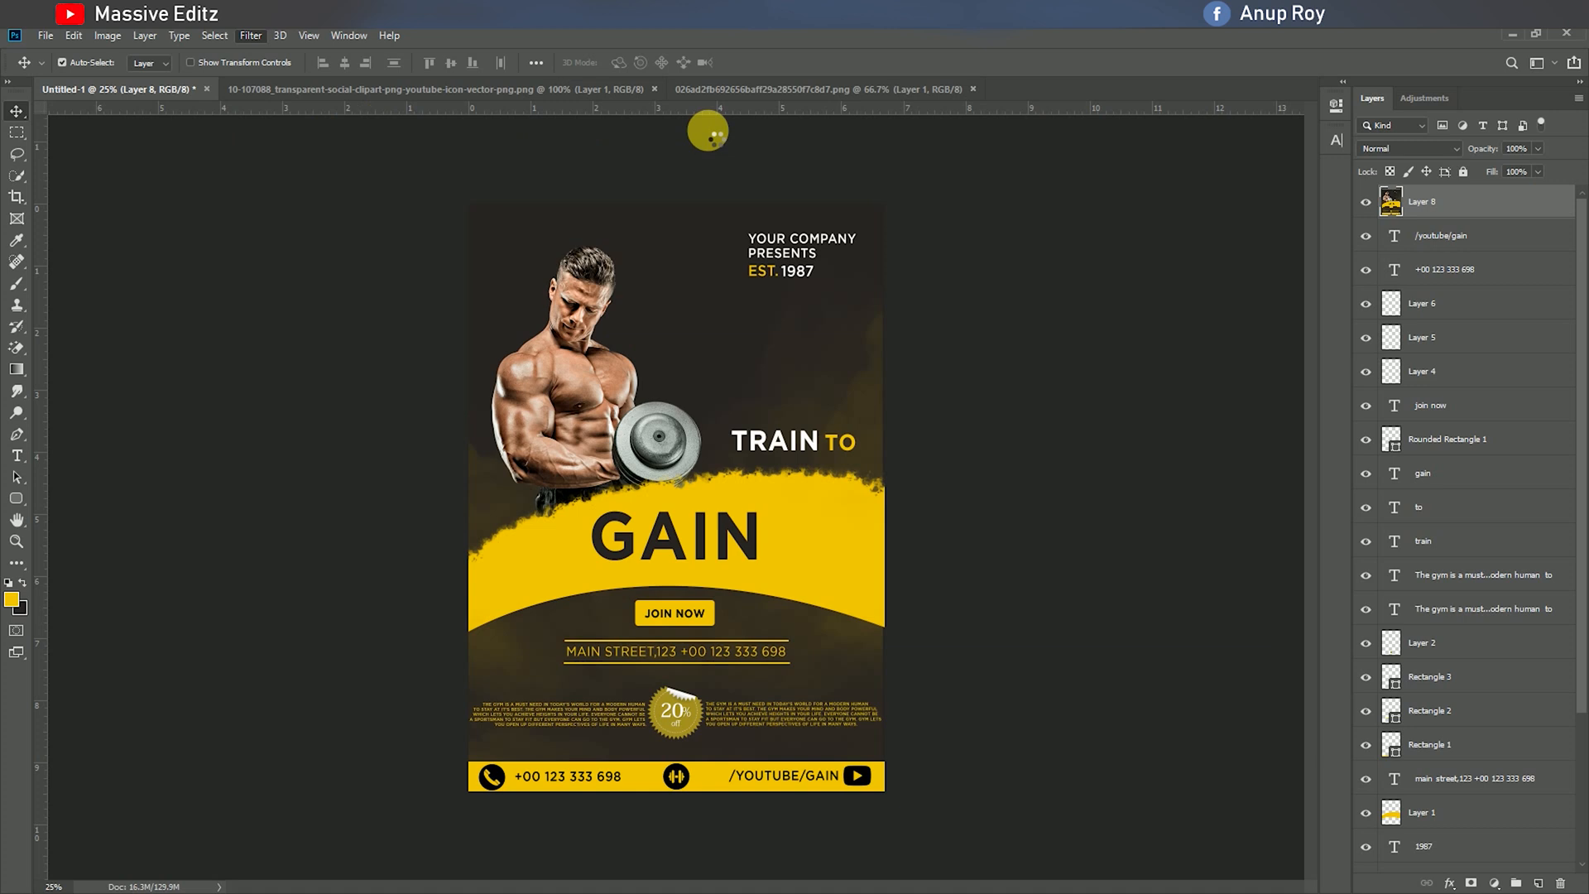
pyautogui.moveTo(1056, 342); pyautogui.dragTo(1059, 342)
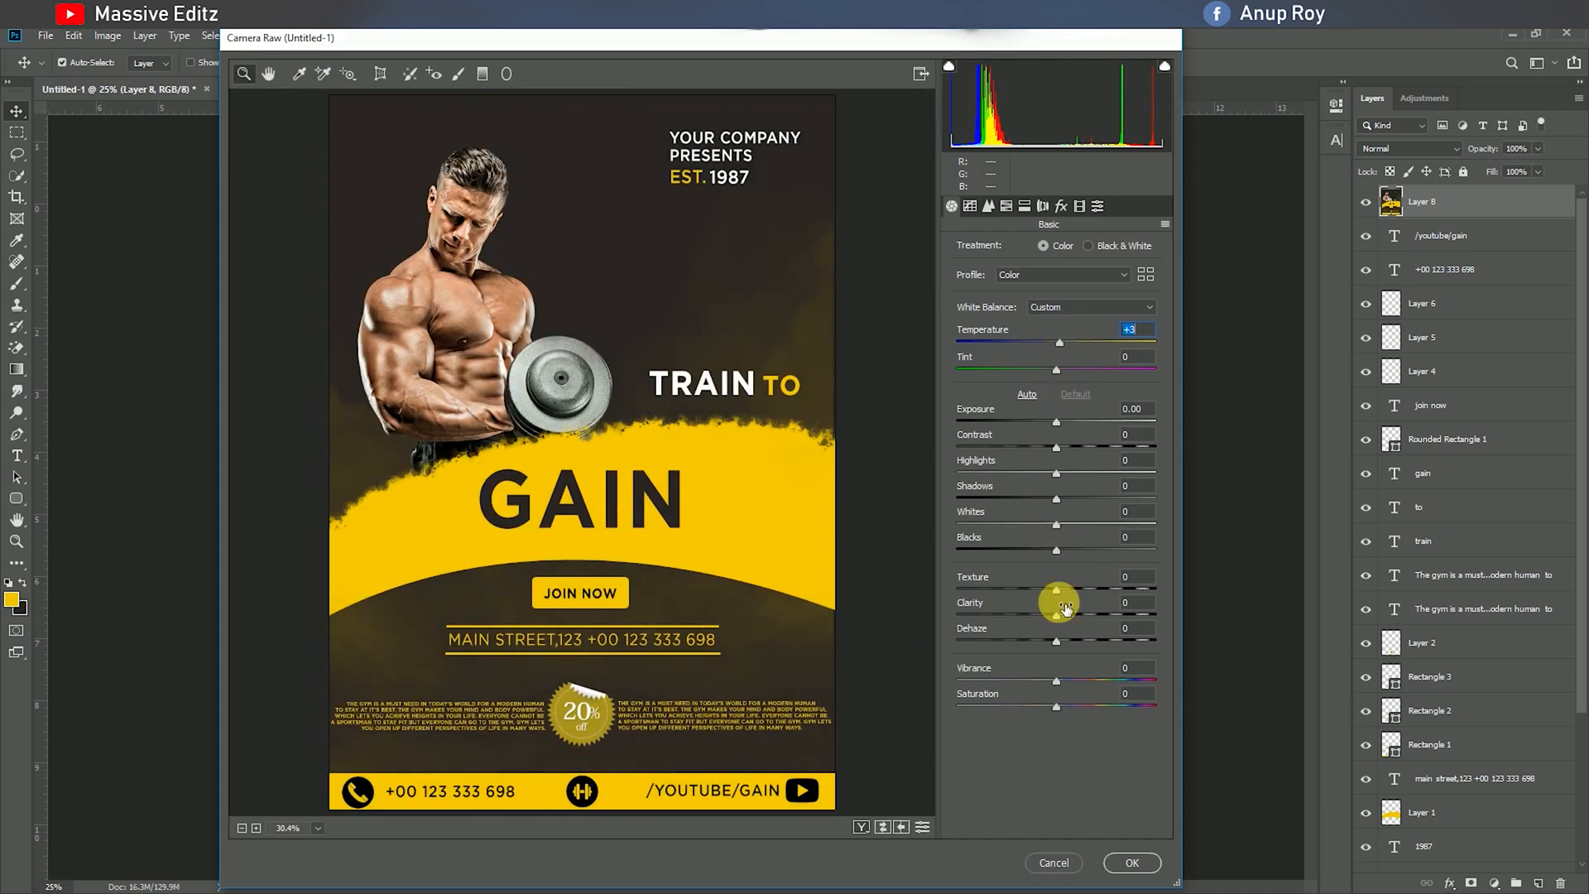
pyautogui.click(1131, 865)
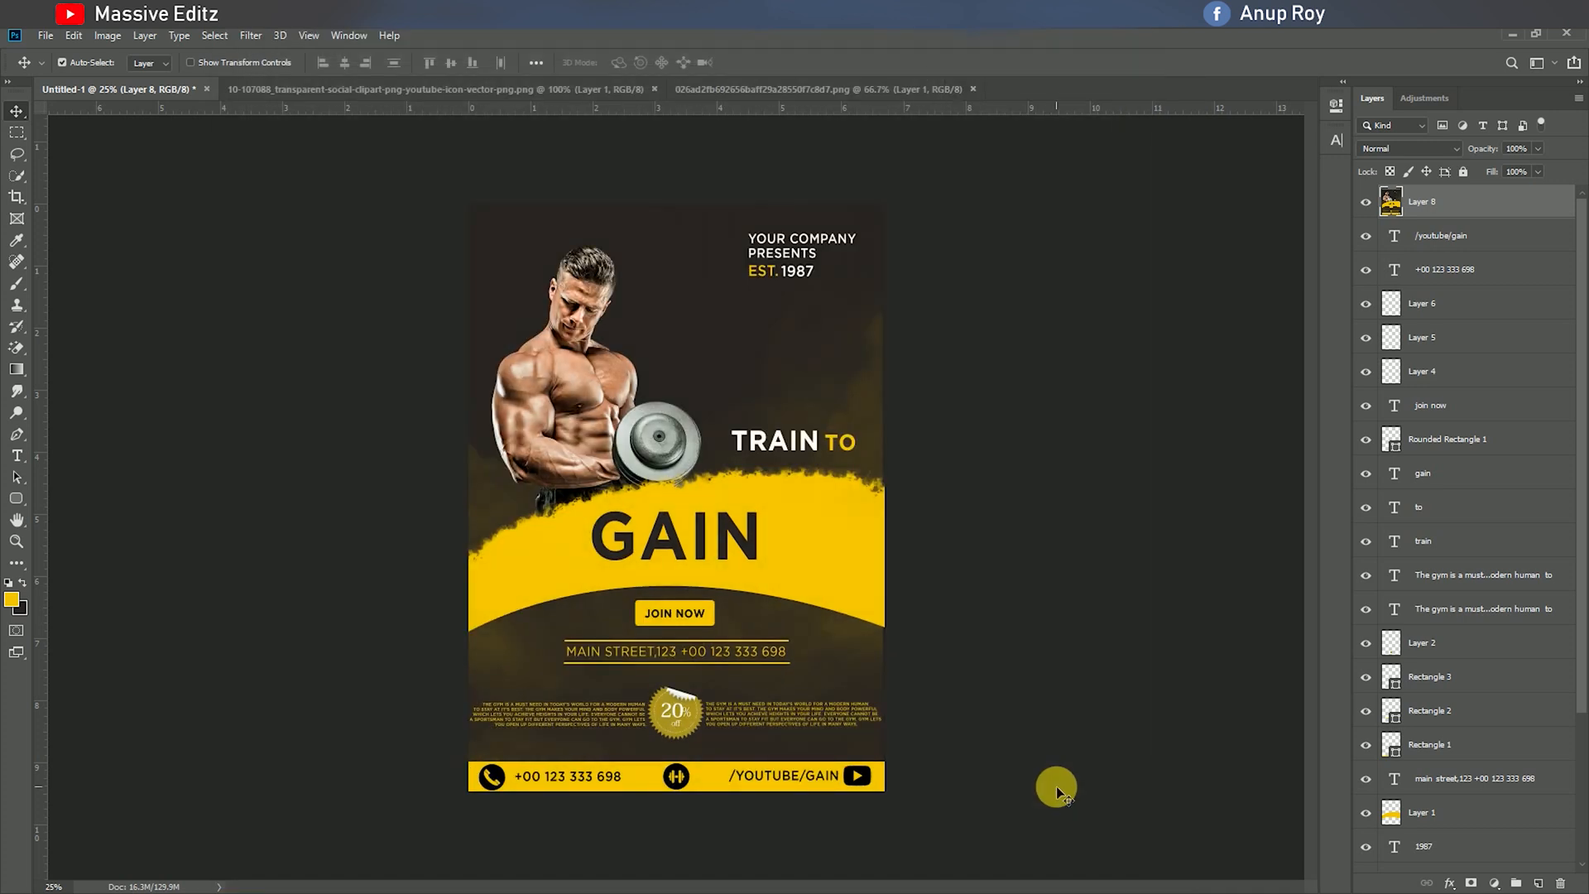
pyautogui.click(1365, 205)
pyautogui.click(1365, 206)
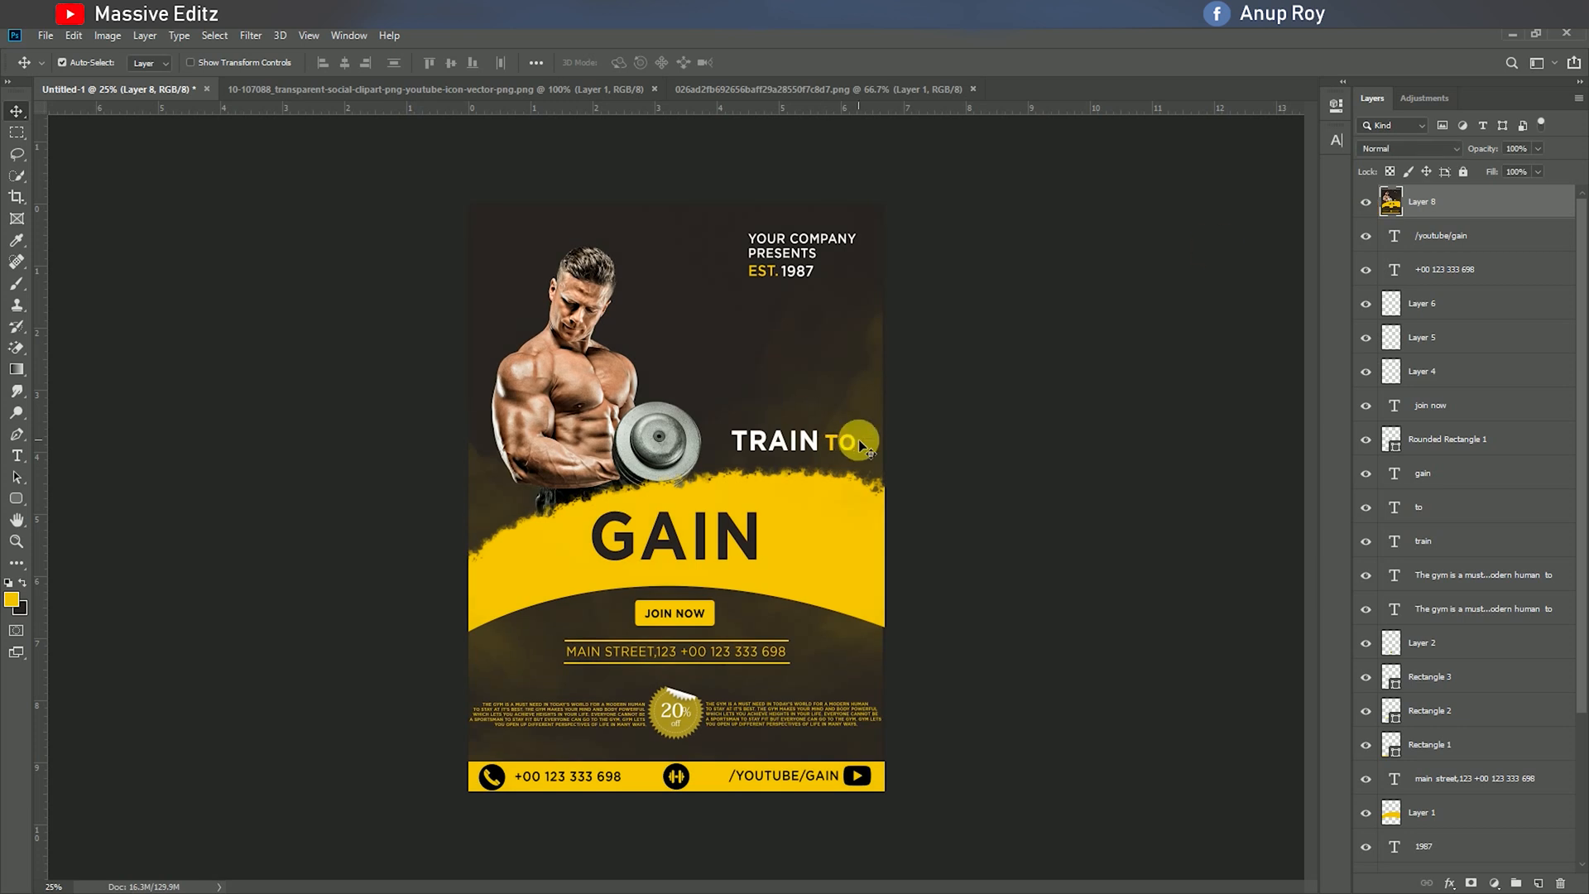